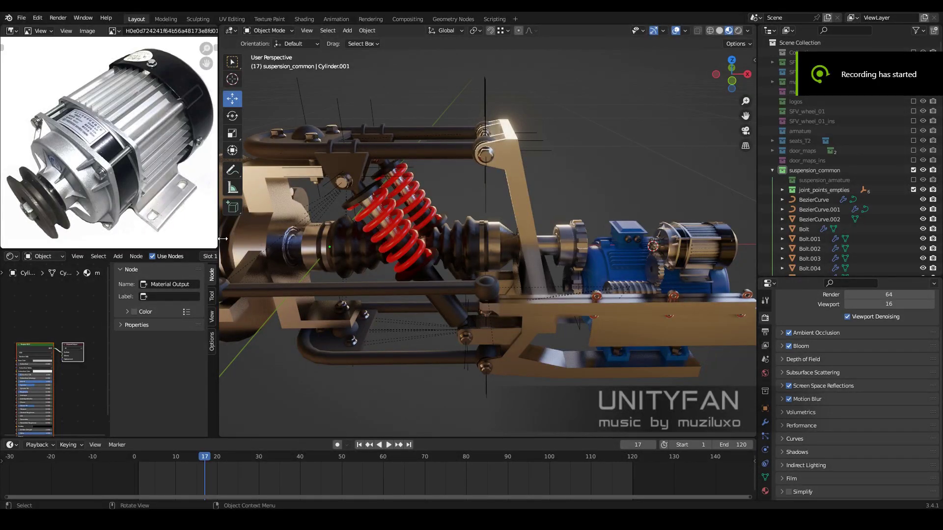
Narrow the reference photo panel to a thin strip to widen the 3D view
{"action": "left_click_drag", "start_coordinate": [223, 239], "coordinate": [33, 236]}
{"action": "middle_click_drag", "start_coordinate": [385, 279], "coordinate": [364, 220]}
{"action": "scroll", "coordinate": [497, 267], "scroll_direction": "up", "scroll_amount": 4}
Switch to front orthographic view and bring up the Add > Mesh menu
{"action": "key", "text": "KP_1"}
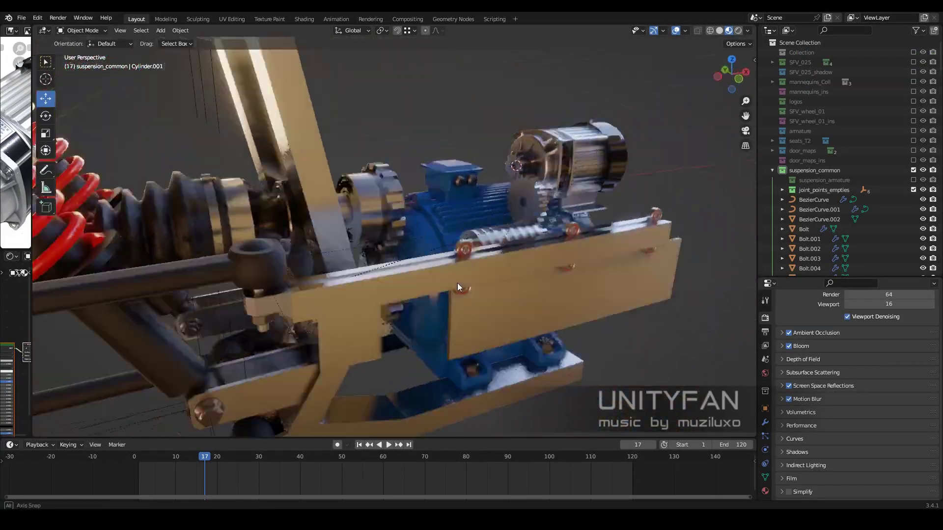
{"action": "scroll", "coordinate": [452, 264], "scroll_direction": "down", "scroll_amount": 4}
{"action": "scroll", "coordinate": [444, 255], "scroll_direction": "up", "scroll_amount": 2}
{"action": "scroll", "coordinate": [393, 246], "scroll_direction": "up", "scroll_amount": 1}
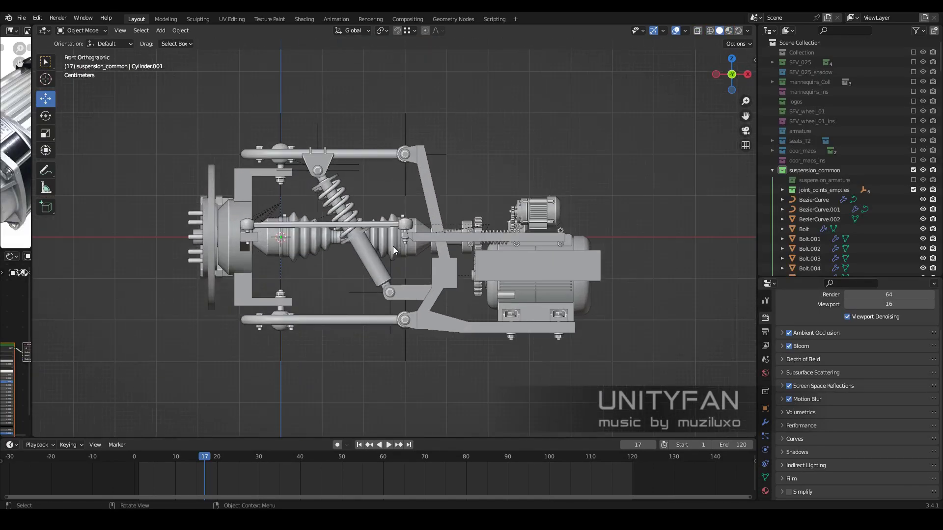
{"action": "key", "text": "shift+a"}
{"action": "key", "text": "Escape"}
{"action": "scroll", "coordinate": [426, 247], "scroll_direction": "down", "scroll_amount": 2}
{"action": "key", "text": "shift+a"}
Add a cube and, in Edit Mode, move its right side leftward
{"action": "left_click", "coordinate": [461, 247]}
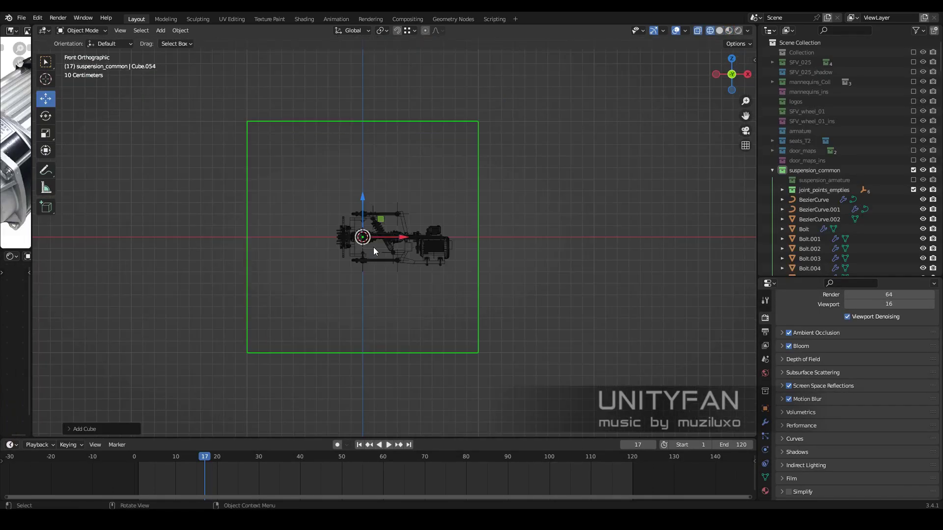
{"action": "key", "text": "Tab"}
{"action": "left_click_drag", "start_coordinate": [525, 130], "coordinate": [462, 397]}
{"action": "left_click", "coordinate": [414, 30]}
{"action": "left_click_drag", "start_coordinate": [514, 253], "coordinate": [410, 252]}
Raise the cube's bottom edge and lift the shape clear above the model
{"action": "left_click_drag", "start_coordinate": [296, 387], "coordinate": [255, 185]}
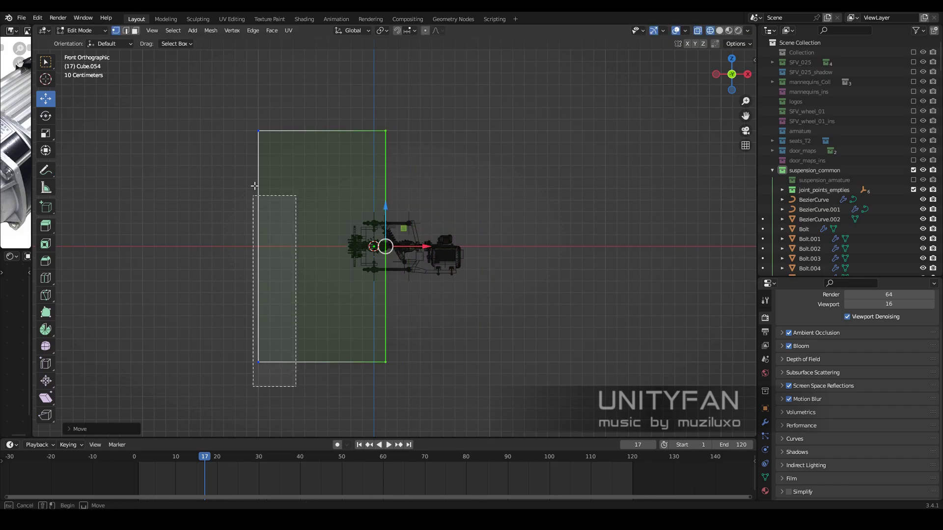
{"action": "left_click_drag", "start_coordinate": [375, 337], "coordinate": [376, 243], "text": "ctrl"}
{"action": "scroll", "coordinate": [465, 158], "scroll_direction": "up", "scroll_amount": 1}
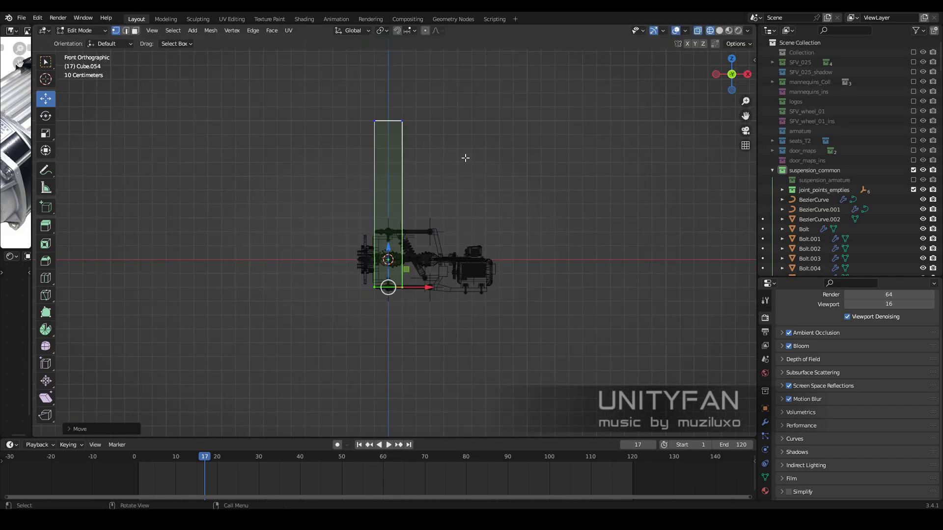
{"action": "left_click_drag", "start_coordinate": [391, 208], "coordinate": [388, 147]}
{"action": "scroll", "coordinate": [471, 338], "scroll_direction": "up", "scroll_amount": 4}
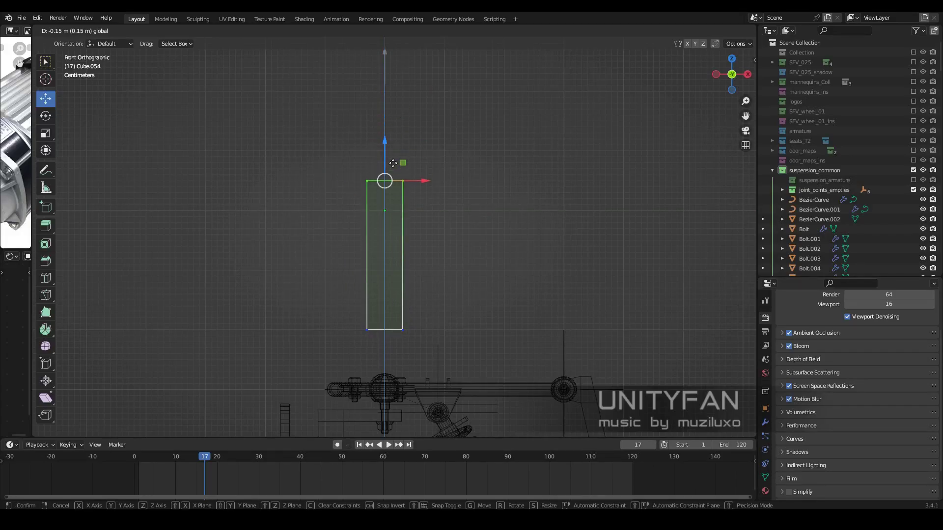
{"action": "scroll", "coordinate": [401, 253], "scroll_direction": "up", "scroll_amount": 2}
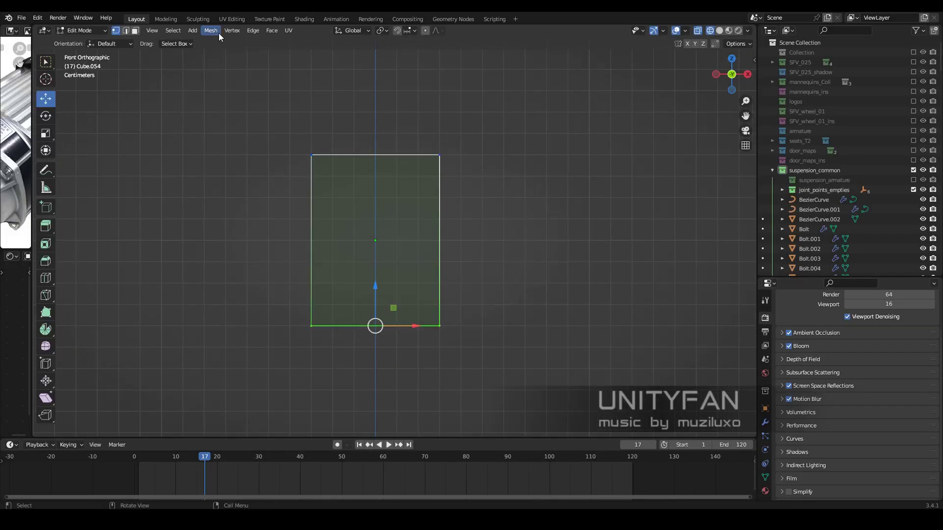
Turn on edge length overlays and slide the left edge to set the profile width
{"action": "left_click", "coordinate": [685, 30]}
{"action": "left_click", "coordinate": [625, 362]}
{"action": "scroll", "coordinate": [429, 316], "scroll_direction": "up", "scroll_amount": 1}
{"action": "key", "text": "1"}
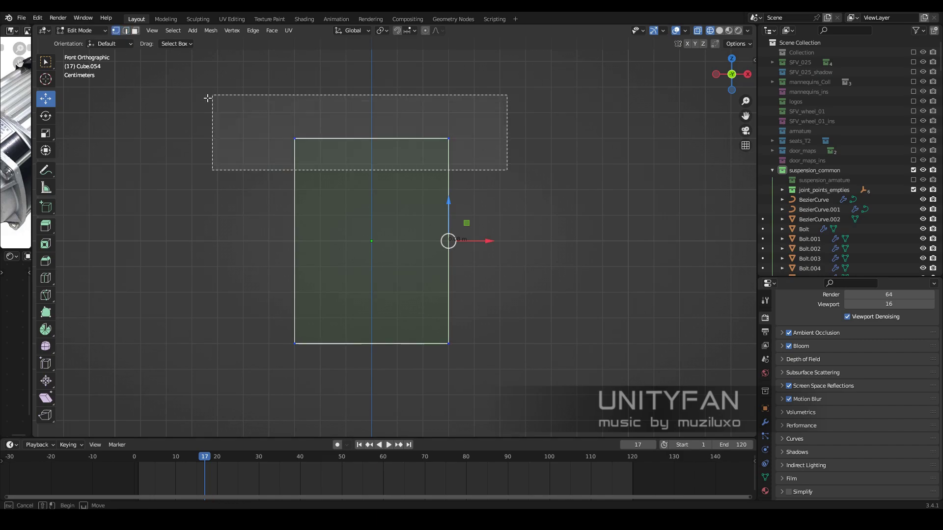
{"action": "left_click_drag", "start_coordinate": [506, 168], "coordinate": [209, 97]}
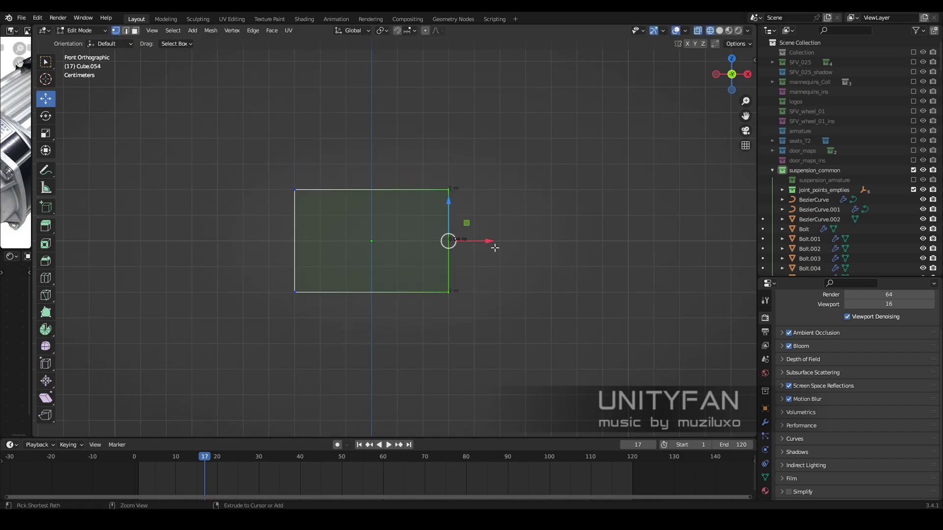
{"action": "scroll", "coordinate": [495, 248], "scroll_direction": "up", "scroll_amount": 3}
{"action": "left_click_drag", "start_coordinate": [244, 358], "coordinate": [205, 118]}
{"action": "left_click_drag", "start_coordinate": [261, 244], "coordinate": [320, 253]}
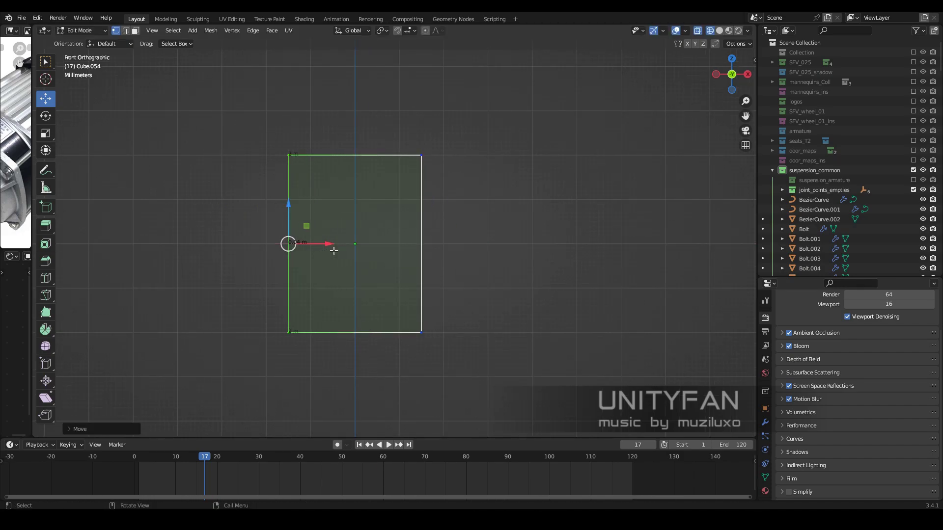
Select the whole shape, orbit into perspective, and show edge lengths on the bar
{"action": "key", "text": "a"}
{"action": "scroll", "coordinate": [411, 294], "scroll_direction": "down", "scroll_amount": 5}
{"action": "scroll", "coordinate": [411, 289], "scroll_direction": "down", "scroll_amount": 5}
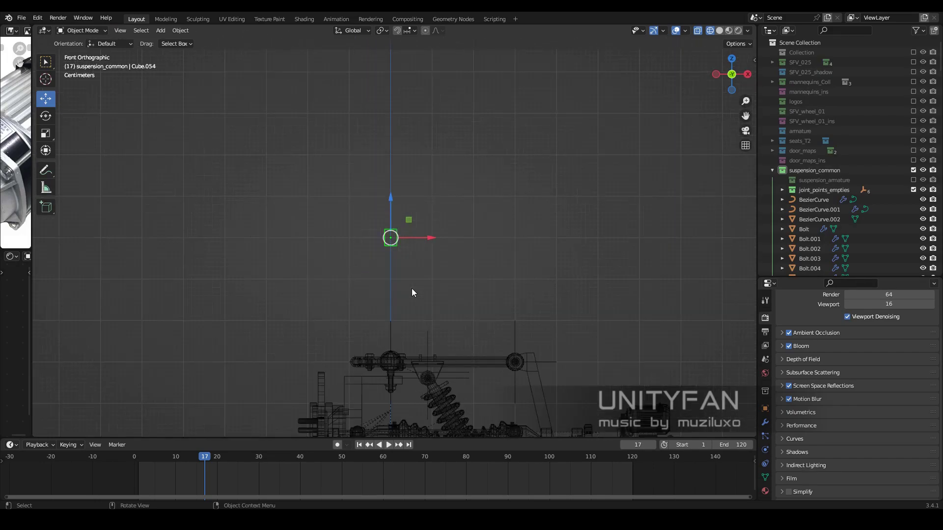
{"action": "scroll", "coordinate": [412, 286], "scroll_direction": "up", "scroll_amount": 6}
{"action": "scroll", "coordinate": [412, 286], "scroll_direction": "up", "scroll_amount": 3}
{"action": "mouse_move", "coordinate": [376, 231]}
{"action": "middle_mouse_down", "text": "shift"}
{"action": "mouse_move", "coordinate": [307, 139]}
{"action": "mouse_move", "coordinate": [442, 216]}
{"action": "mouse_move", "coordinate": [522, 195]}
{"action": "mouse_move", "coordinate": [530, 206]}
{"action": "mouse_move", "coordinate": [510, 135]}
{"action": "middle_mouse_up", "text": "shift"}
{"action": "key", "text": "Tab"}
{"action": "key", "text": "Tab"}
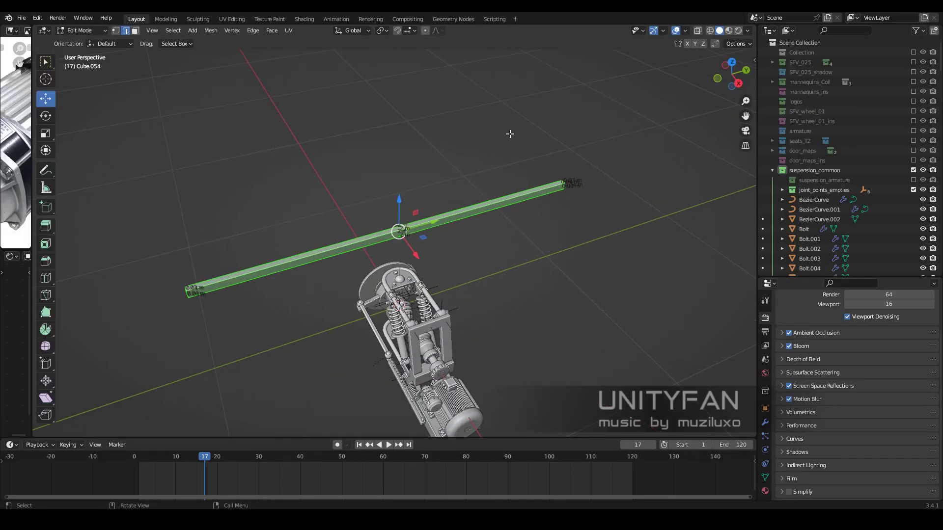
{"action": "left_click", "coordinate": [685, 30]}
{"action": "left_click", "coordinate": [630, 213]}
{"action": "middle_click_drag", "start_coordinate": [442, 246], "coordinate": [373, 255]}
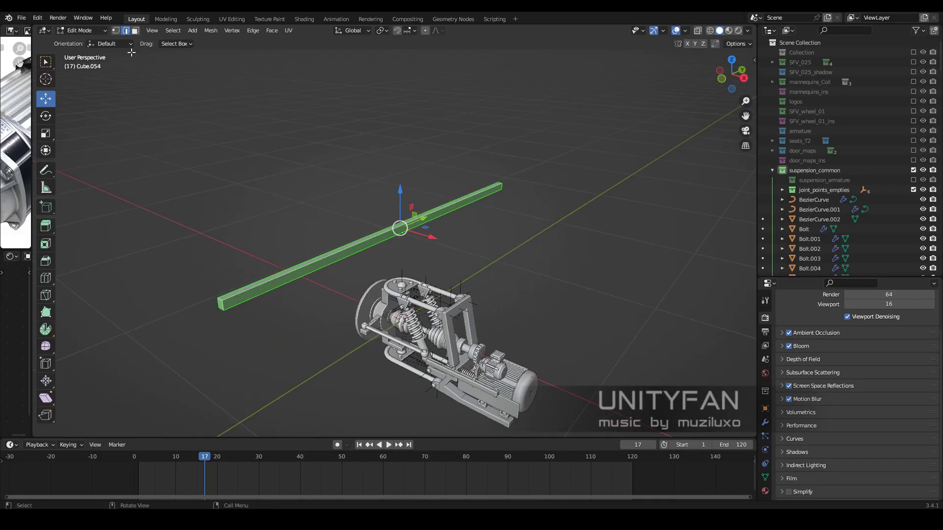
Drag the bar's left-end vertices to stretch it to its final length
{"action": "key", "text": "1"}
{"action": "left_click_drag", "start_coordinate": [148, 236], "coordinate": [236, 321]}
{"action": "key", "text": "g"}
{"action": "left_click", "coordinate": [405, 254]}
Switch the viewport to Material Preview shading and exit Edit Mode
{"action": "key", "text": "z"}
{"action": "key", "text": "2"}
{"action": "key", "text": "Tab"}
{"action": "mouse_move", "coordinate": [504, 255]}
{"action": "middle_mouse_down"}
{"action": "mouse_move", "coordinate": [355, 274]}
{"action": "mouse_move", "coordinate": [478, 324]}
{"action": "middle_mouse_up"}
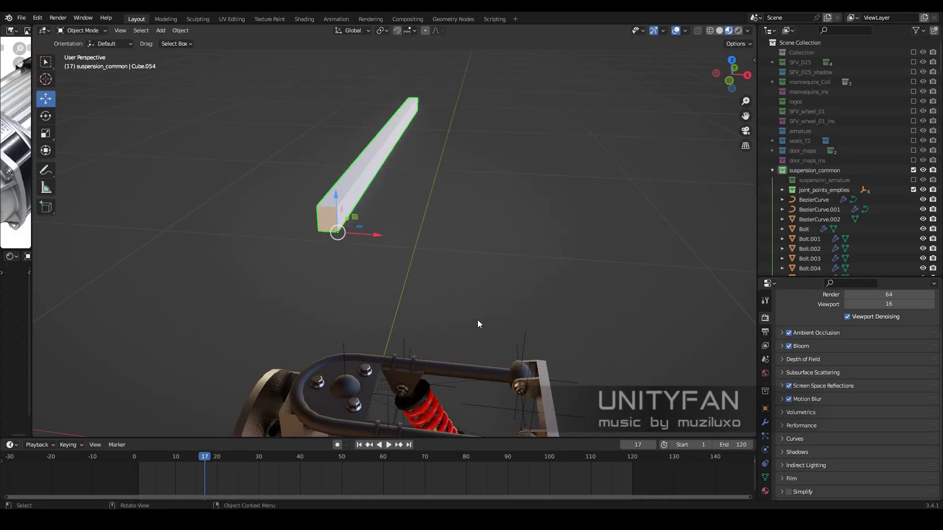
Select the bar Cube.054 and view its metal_1 material settings
{"action": "left_click", "coordinate": [765, 492]}
{"action": "left_click", "coordinate": [340, 199]}
{"action": "middle_click_drag", "start_coordinate": [387, 248], "coordinate": [373, 236]}
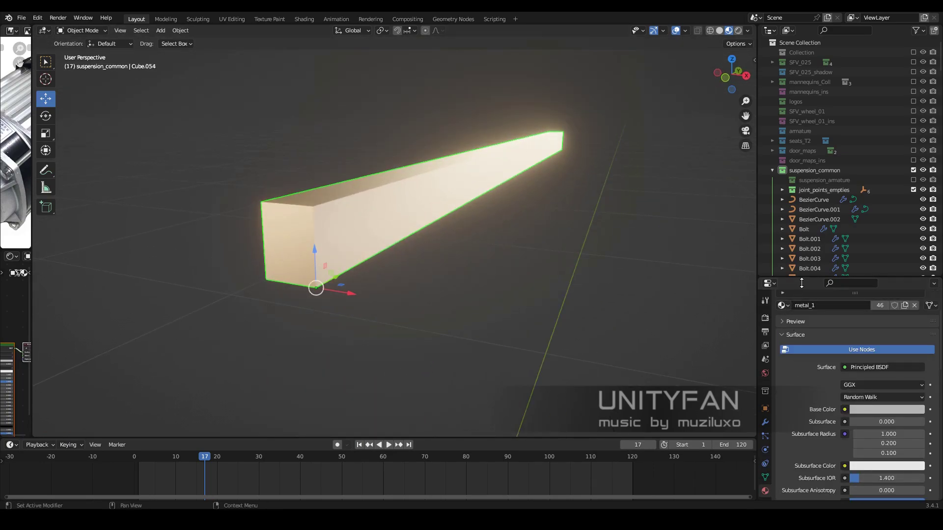
{"action": "left_click_drag", "start_coordinate": [835, 276], "coordinate": [835, 237]}
{"action": "scroll", "coordinate": [553, 235], "scroll_direction": "down", "scroll_amount": 3}
{"action": "middle_click_drag", "start_coordinate": [553, 235], "coordinate": [428, 158], "text": "shift"}
{"action": "scroll", "coordinate": [818, 222], "scroll_direction": "down", "scroll_amount": 5}
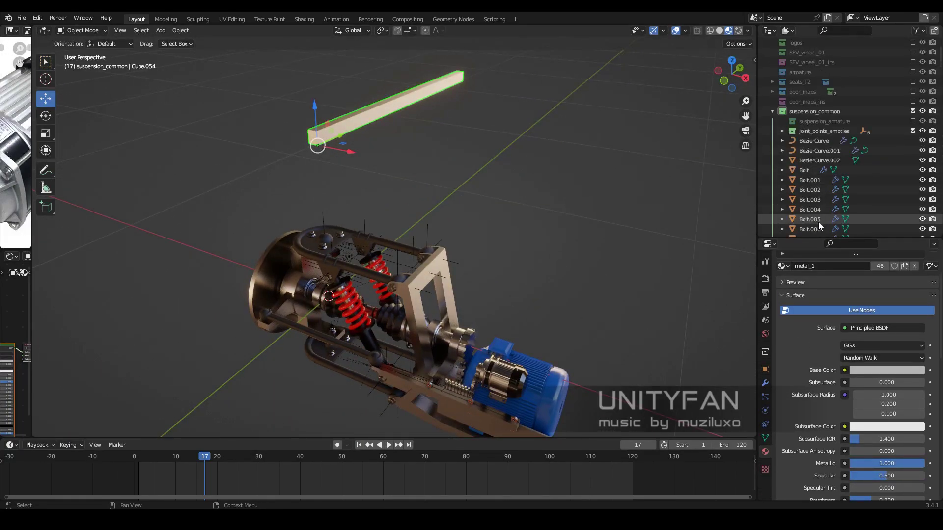
{"action": "mouse_move", "coordinate": [822, 237]}
{"action": "left_mouse_down"}
{"action": "mouse_move", "coordinate": [823, 404]}
{"action": "mouse_move", "coordinate": [823, 375]}
{"action": "left_mouse_up"}
{"action": "scroll", "coordinate": [809, 179], "scroll_direction": "up", "scroll_amount": 3}
Move the bar Cube.054 into the suspension_common collection
{"action": "left_click", "coordinate": [373, 110]}
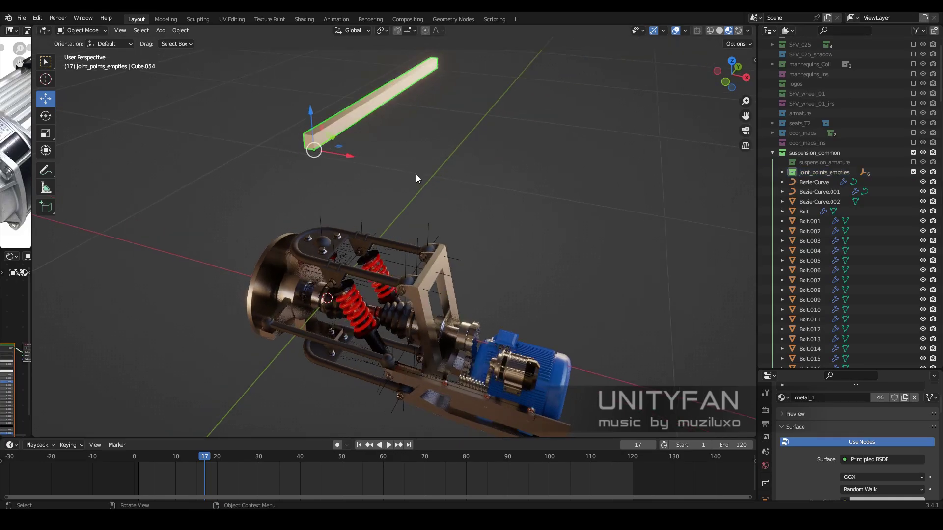
{"action": "key", "text": "m"}
{"action": "left_click", "coordinate": [458, 317]}
{"action": "scroll", "coordinate": [558, 340], "scroll_direction": "up", "scroll_amount": 2}
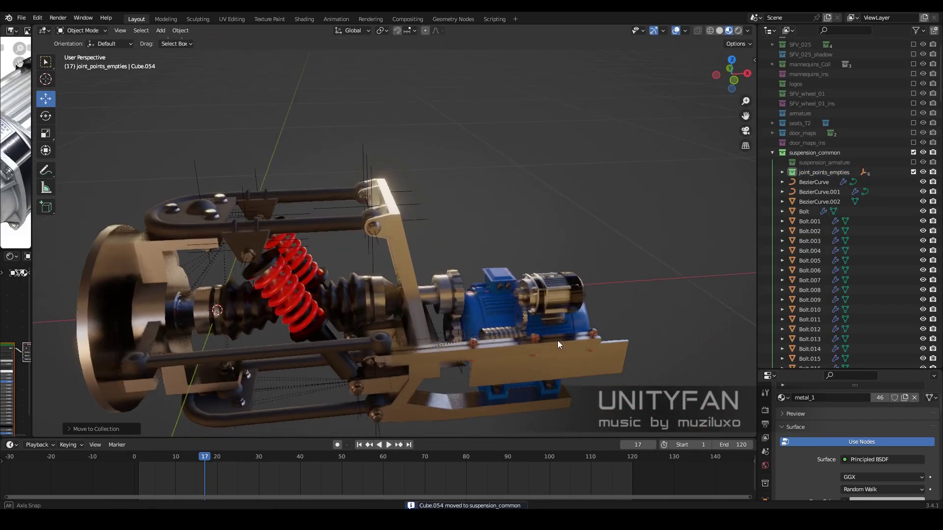
Check bracket plate Cube.035, then reselect the bar in front view and start repositioning it
{"action": "left_click", "coordinate": [506, 343]}
{"action": "scroll", "coordinate": [488, 368], "scroll_direction": "up", "scroll_amount": 2}
{"action": "scroll", "coordinate": [452, 352], "scroll_direction": "up", "scroll_amount": 2}
{"action": "scroll", "coordinate": [452, 352], "scroll_direction": "down", "scroll_amount": 4}
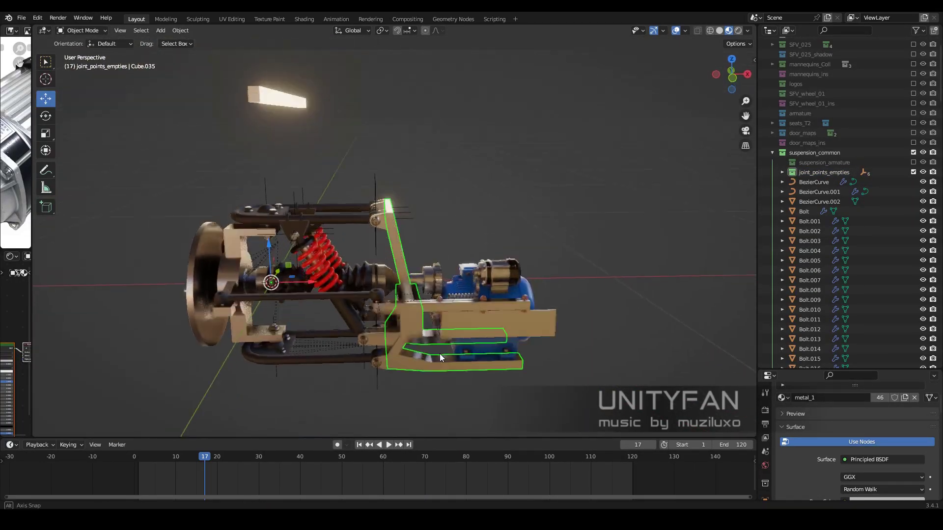
{"action": "mouse_move", "coordinate": [440, 353]}
{"action": "middle_mouse_down"}
{"action": "mouse_move", "coordinate": [416, 346]}
{"action": "mouse_move", "coordinate": [449, 347]}
{"action": "middle_mouse_up"}
{"action": "left_click", "coordinate": [273, 84]}
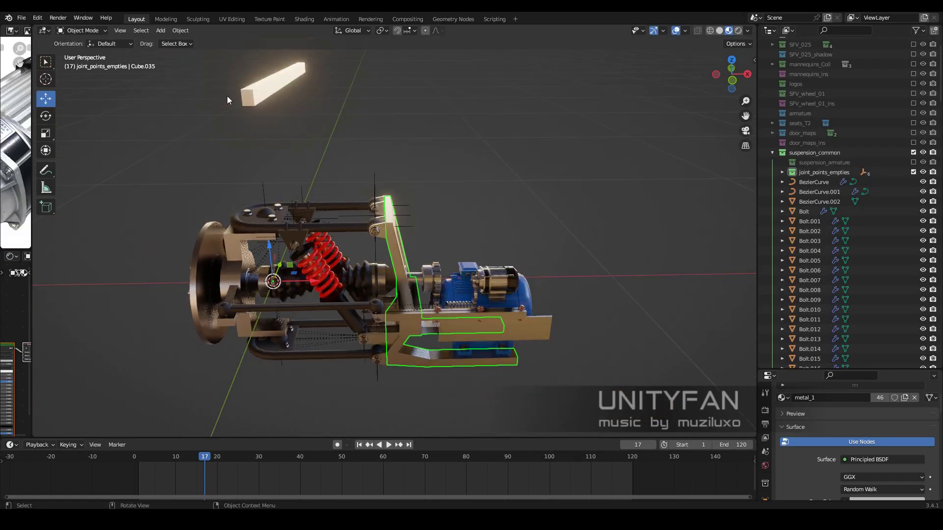
{"action": "key", "text": "KP_1"}
{"action": "key", "text": "g"}
{"action": "scroll", "coordinate": [393, 221], "scroll_direction": "up", "scroll_amount": 3}
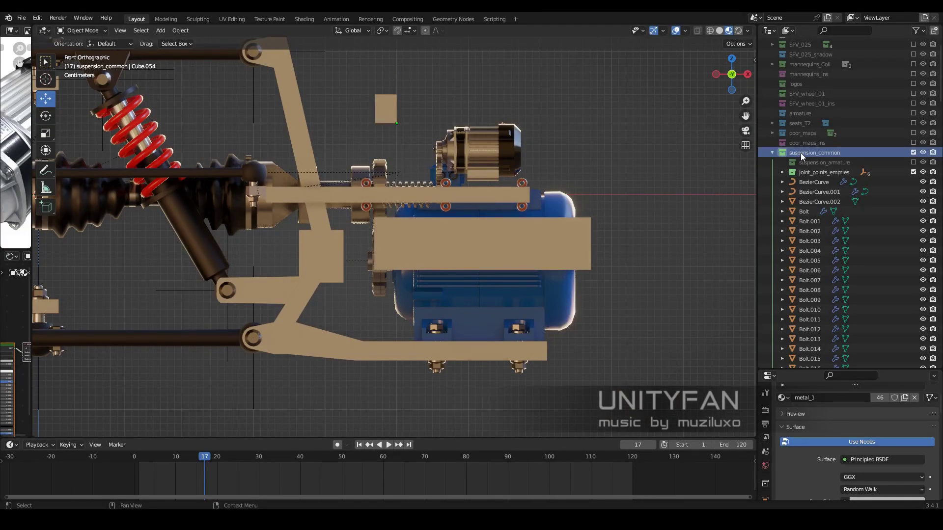
Create a new collection named suspension_frame inside suspension_common
{"action": "scroll", "coordinate": [802, 156], "scroll_direction": "up", "scroll_amount": 1}
{"action": "double_click", "coordinate": [791, 170]}
{"action": "right_click", "coordinate": [811, 171]}
{"action": "left_click", "coordinate": [805, 175]}
{"action": "double_click", "coordinate": [835, 199]}
{"action": "type", "text": "suspension_frame"}
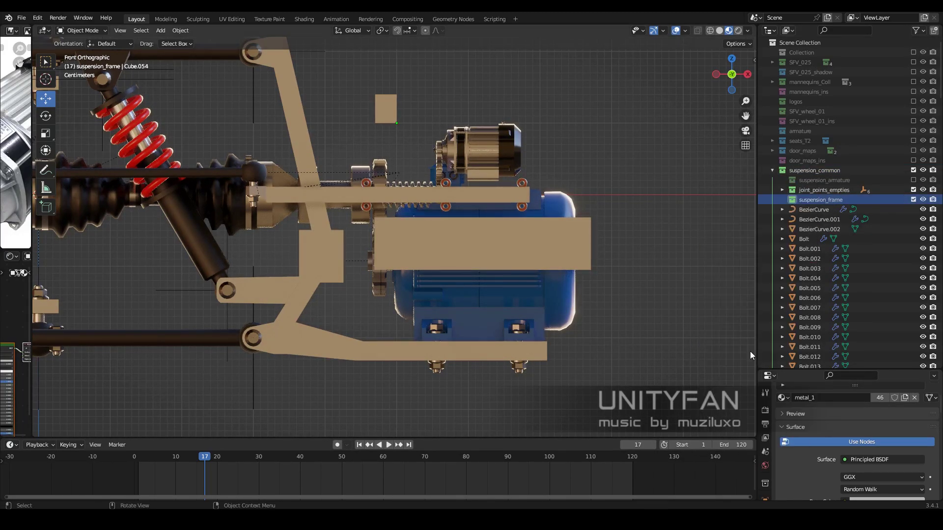
Move the bar Cube.054 into suspension_frame
{"action": "middle_click_drag", "start_coordinate": [376, 220], "coordinate": [475, 217]}
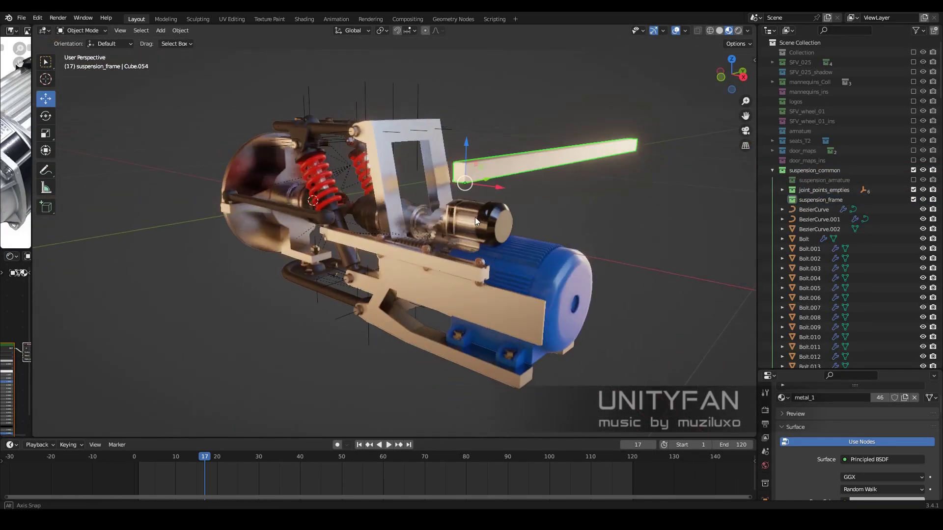
{"action": "scroll", "coordinate": [538, 280], "scroll_direction": "up", "scroll_amount": 5}
{"action": "key", "text": "m"}
{"action": "left_click", "coordinate": [552, 276]}
{"action": "scroll", "coordinate": [291, 198], "scroll_direction": "down", "scroll_amount": 5}
Move Cube.011 and the other frame parts into suspension_frame
{"action": "left_click", "coordinate": [358, 208]}
{"action": "mouse_move", "coordinate": [290, 198]}
{"action": "middle_mouse_down"}
{"action": "mouse_move", "coordinate": [357, 208]}
{"action": "mouse_move", "coordinate": [391, 266]}
{"action": "mouse_move", "coordinate": [352, 283]}
{"action": "mouse_move", "coordinate": [405, 296]}
{"action": "middle_mouse_up"}
{"action": "left_click", "coordinate": [352, 283], "text": "shift"}
{"action": "key", "text": "m"}
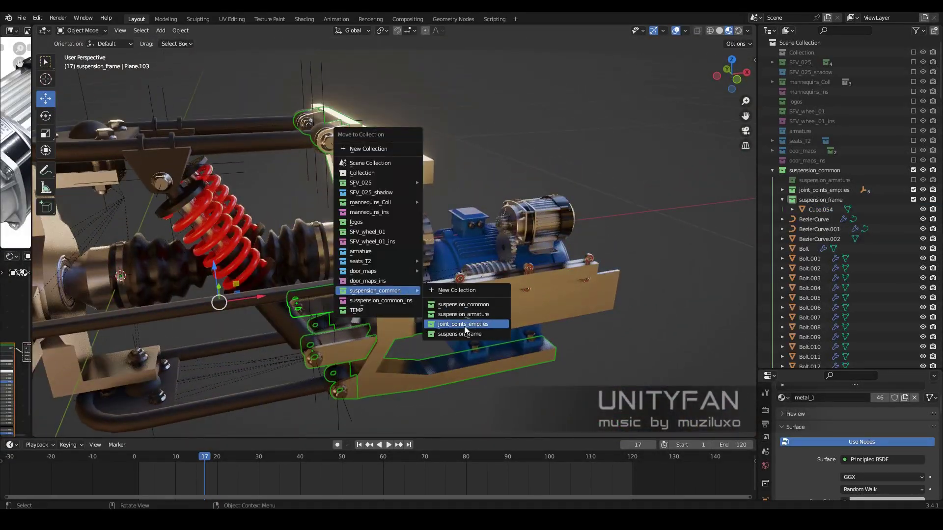
{"action": "left_click", "coordinate": [462, 320]}
{"action": "middle_click_drag", "start_coordinate": [462, 320], "coordinate": [424, 220]}
Isolate the suspension_frame parts with Shift+H and select only the bar Cube.054
{"action": "left_click", "coordinate": [809, 200]}
{"action": "key", "text": "shift+h"}
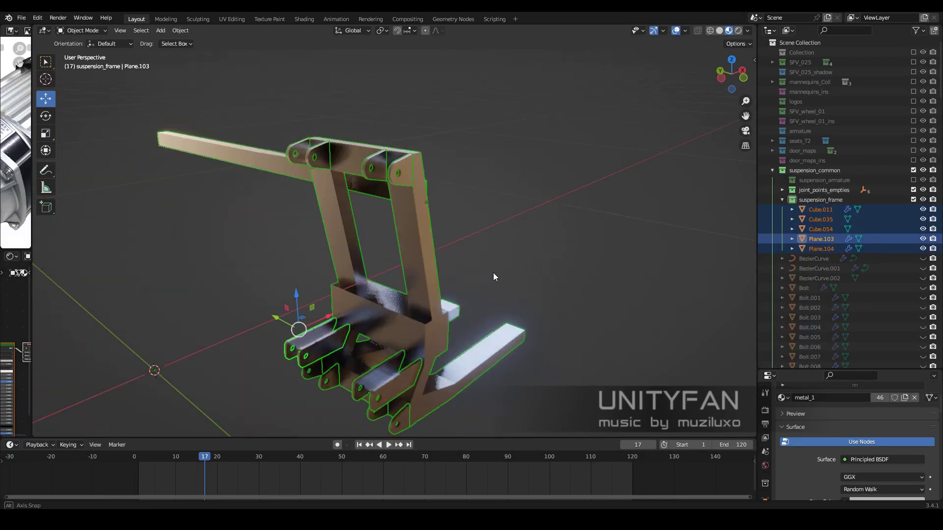
{"action": "mouse_move", "coordinate": [493, 273]}
{"action": "middle_mouse_down"}
{"action": "mouse_move", "coordinate": [399, 170]}
{"action": "mouse_move", "coordinate": [422, 198]}
{"action": "mouse_move", "coordinate": [647, 202]}
{"action": "mouse_move", "coordinate": [517, 181]}
{"action": "mouse_move", "coordinate": [432, 266]}
{"action": "middle_mouse_up"}
{"action": "left_click", "coordinate": [399, 170]}
From top view, adjust the bar's vertices in Edit Mode, then return to perspective
{"action": "key", "text": "Tab"}
{"action": "scroll", "coordinate": [472, 250], "scroll_direction": "up", "scroll_amount": 5}
{"action": "scroll", "coordinate": [473, 250], "scroll_direction": "down", "scroll_amount": 8}
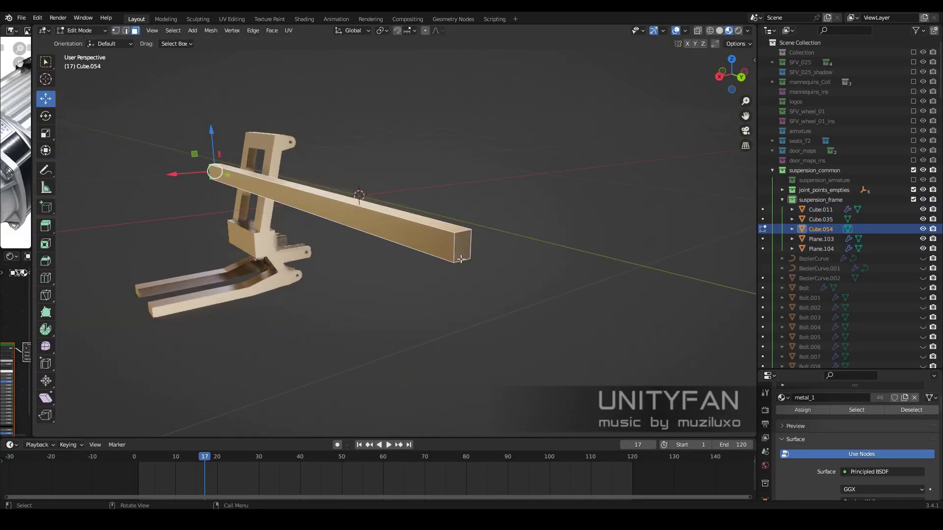
{"action": "right_click", "coordinate": [433, 266]}
{"action": "key", "text": "Escape"}
{"action": "key", "text": "Tab"}
{"action": "key", "text": "KP_7"}
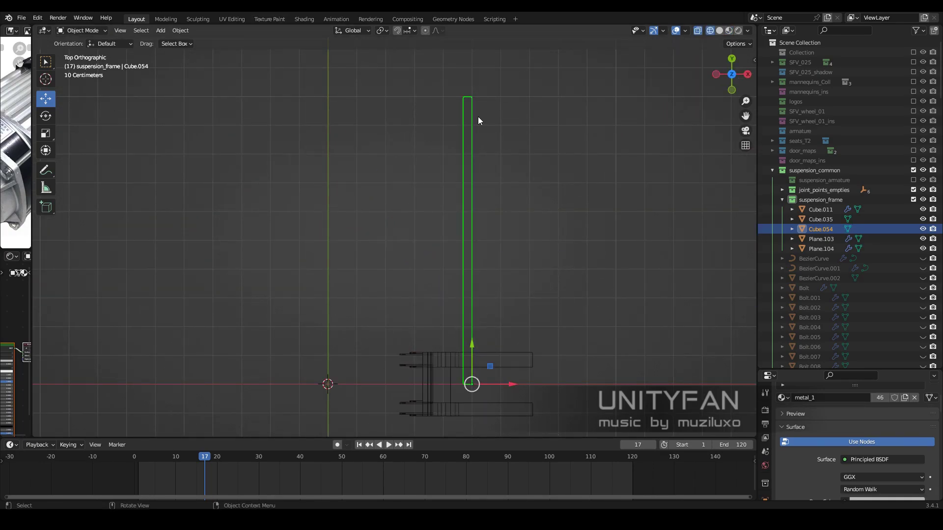
{"action": "key", "text": "Tab"}
{"action": "key", "text": "1"}
{"action": "left_click", "coordinate": [483, 214]}
{"action": "key", "text": "Tab"}
{"action": "middle_click_drag", "start_coordinate": [484, 214], "coordinate": [442, 255]}
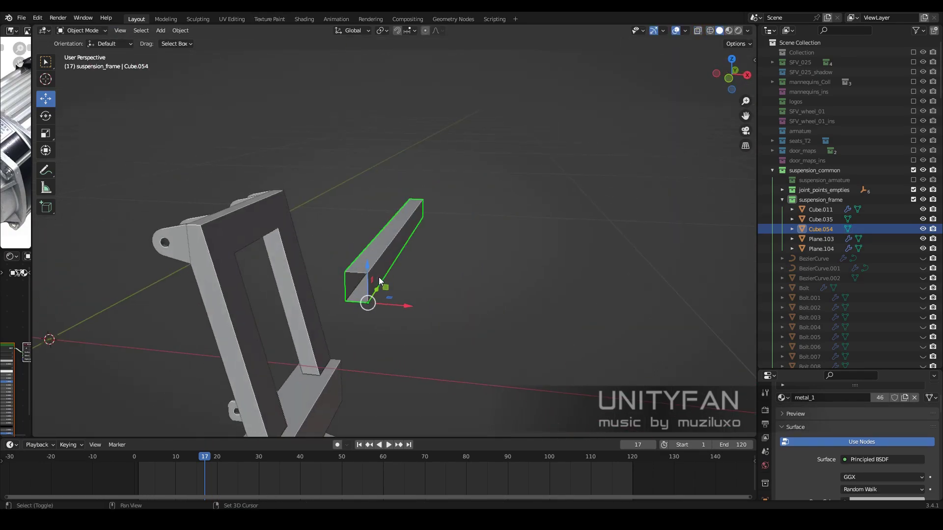
Add a Solidify modifier to the bar with 0.0025 m wall thickness
{"action": "left_click_drag", "start_coordinate": [845, 369], "coordinate": [845, 287]}
{"action": "left_click", "coordinate": [764, 432]}
{"action": "left_click", "coordinate": [825, 326]}
{"action": "left_click", "coordinate": [695, 265]}
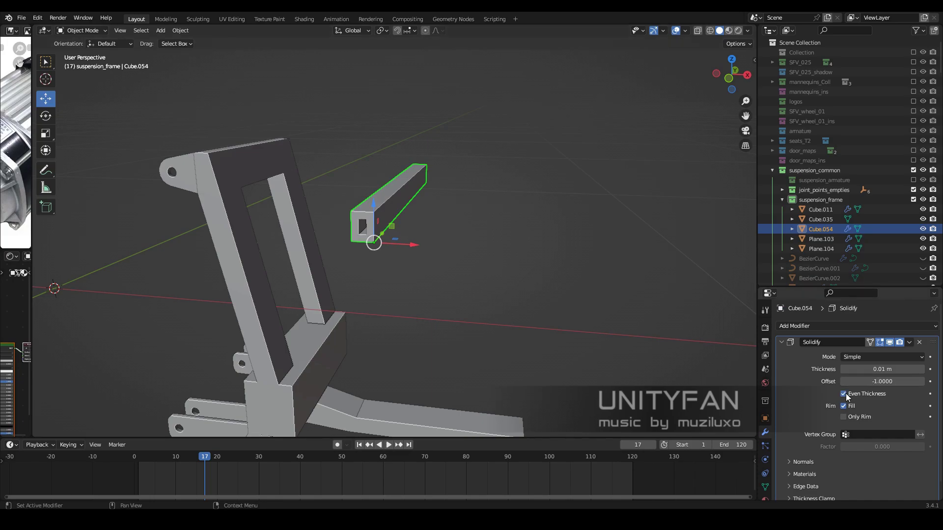
{"action": "type", "text": "2"}
{"action": "key", "text": "Return"}
{"action": "key", "text": "KP_Decimal"}
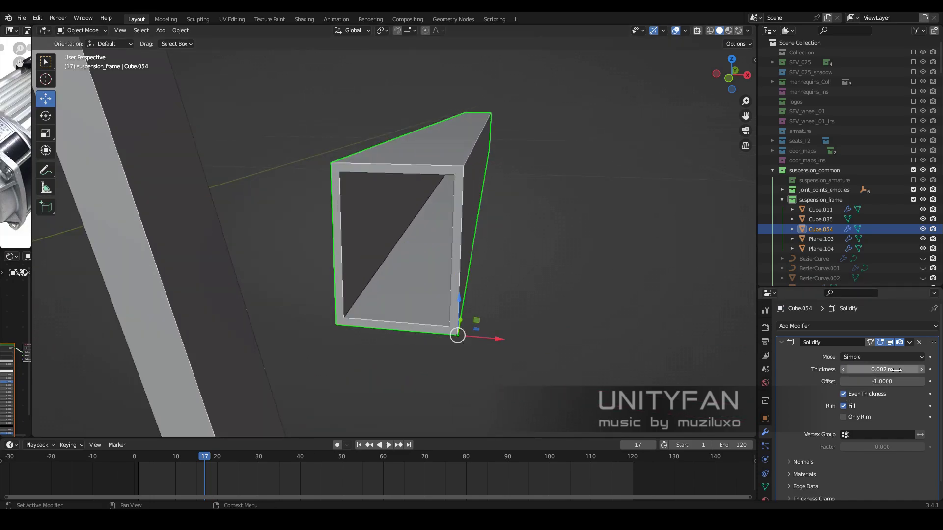
Orbit around the hollow tube and collapse the Solidify panel
{"action": "mouse_move", "coordinate": [565, 275]}
{"action": "middle_mouse_down"}
{"action": "mouse_move", "coordinate": [524, 263]}
{"action": "mouse_move", "coordinate": [475, 297]}
{"action": "mouse_move", "coordinate": [405, 268]}
{"action": "mouse_move", "coordinate": [414, 267]}
{"action": "middle_mouse_up"}
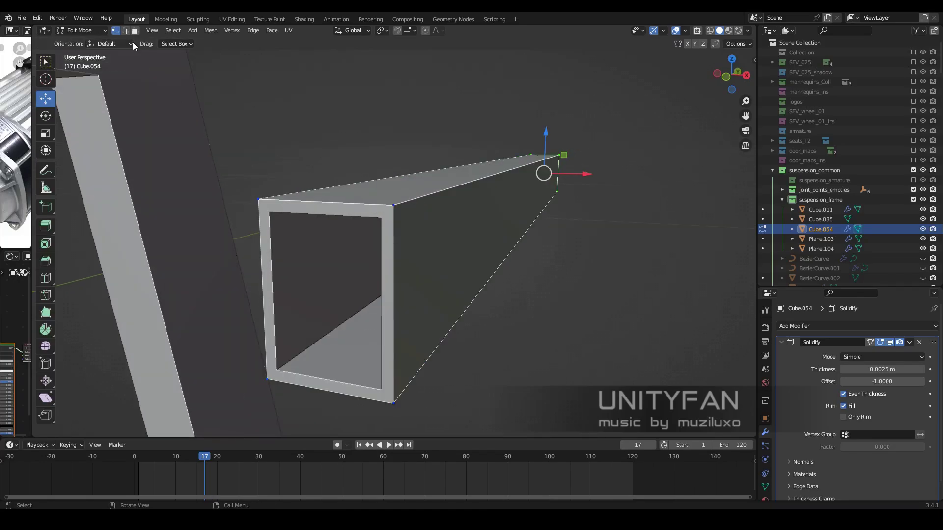
{"action": "middle_click_drag", "start_coordinate": [500, 292], "coordinate": [451, 265]}
{"action": "left_click", "coordinate": [781, 343]}
Add a Bevel modifier to the tube with Limit Method set to Weight
{"action": "left_click", "coordinate": [825, 326]}
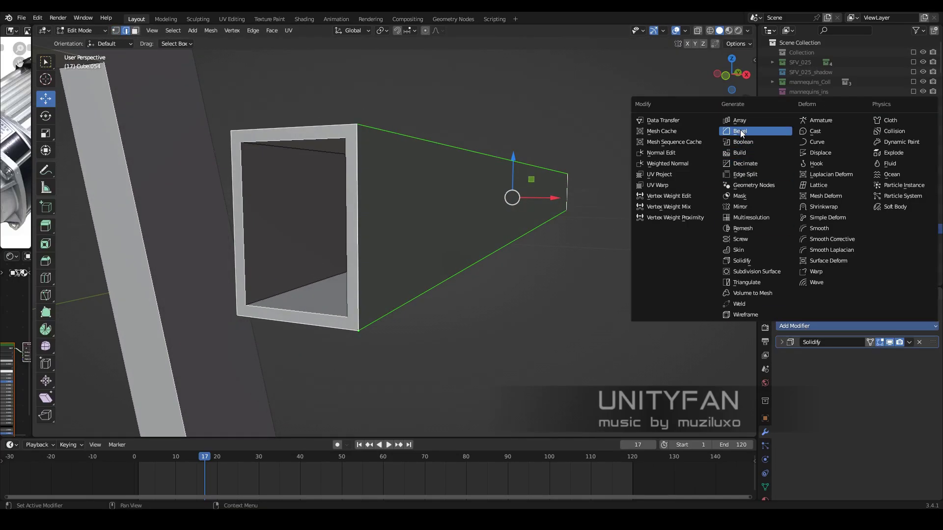
{"action": "left_click", "coordinate": [752, 133]}
{"action": "left_click", "coordinate": [874, 423]}
{"action": "left_click", "coordinate": [853, 456]}
{"action": "left_click", "coordinate": [781, 356]}
Set the selected edges' bevel weight to 1.00 and the Bevel amount to 0.005 m
{"action": "mouse_move", "coordinate": [540, 246]}
{"action": "middle_mouse_down"}
{"action": "mouse_move", "coordinate": [550, 215]}
{"action": "mouse_move", "coordinate": [530, 206]}
{"action": "middle_mouse_up"}
{"action": "key", "text": "n"}
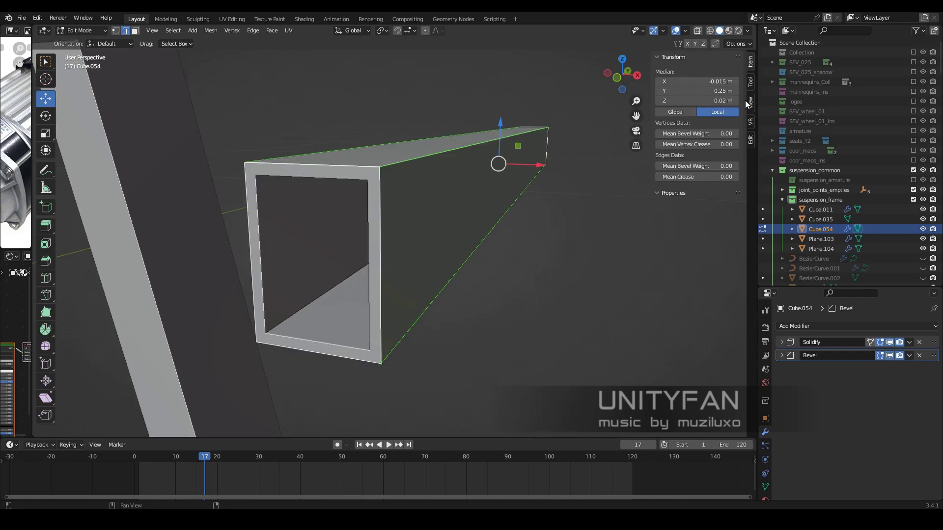
{"action": "left_click_drag", "start_coordinate": [687, 166], "coordinate": [726, 166]}
{"action": "left_click", "coordinate": [781, 355]}
{"action": "double_click", "coordinate": [855, 394]}
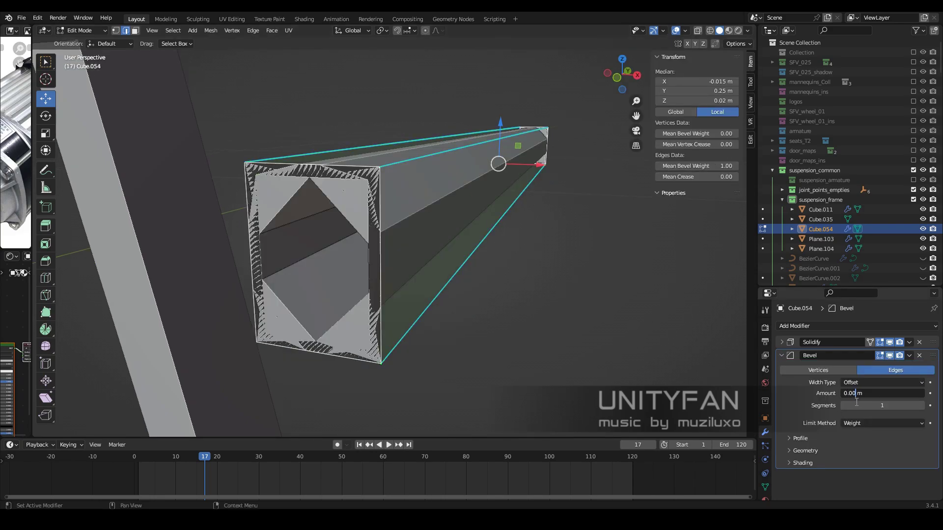
{"action": "type", "text": "5"}
{"action": "key", "text": "Return"}
Move Bevel above Solidify and raise the bevel segments to 4
{"action": "key", "text": "shift+z"}
{"action": "middle_click_drag", "start_coordinate": [406, 294], "coordinate": [315, 278]}
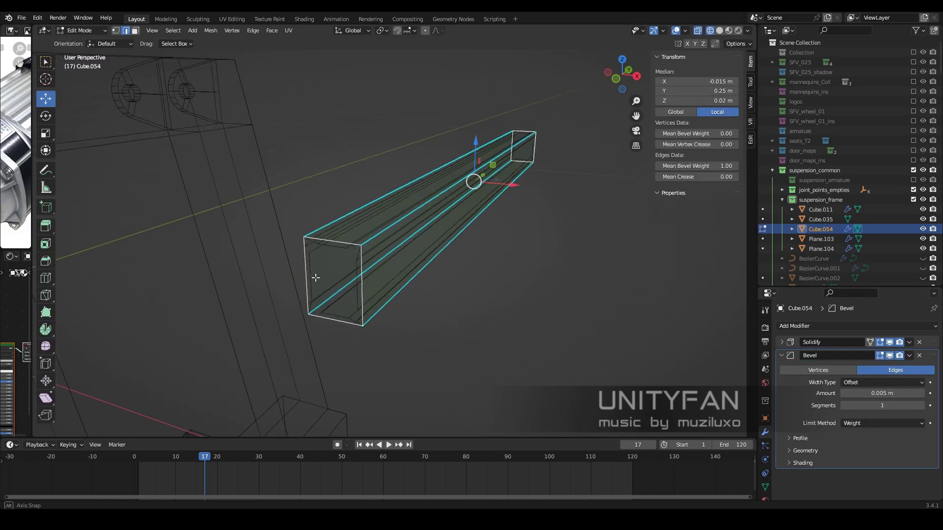
{"action": "key", "text": "Tab"}
{"action": "key", "text": "shift+z"}
{"action": "scroll", "coordinate": [316, 278], "scroll_direction": "up", "scroll_amount": 3}
{"action": "left_click_drag", "start_coordinate": [933, 356], "coordinate": [933, 339]}
{"action": "left_click", "coordinate": [922, 392]}
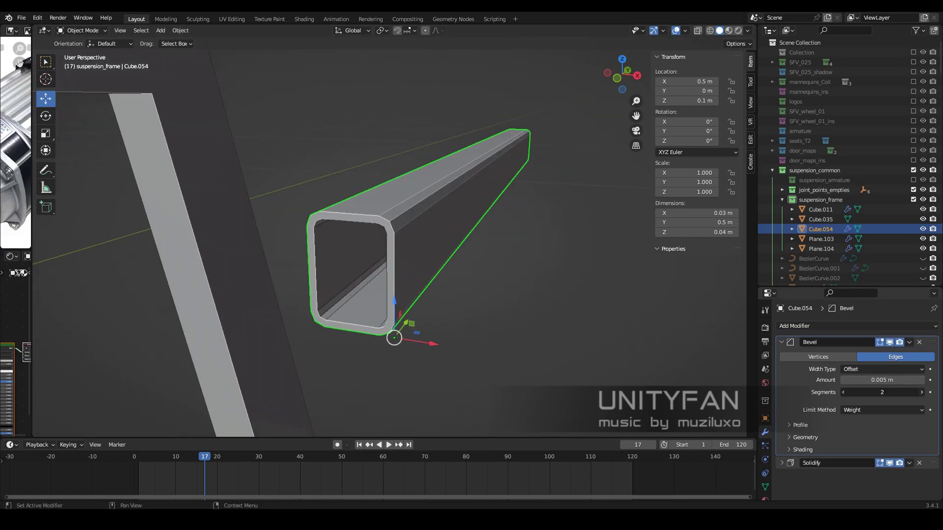
Shade the tube smooth and add a WeightedNormal modifier
{"action": "right_click", "coordinate": [442, 266]}
{"action": "left_click", "coordinate": [442, 269]}
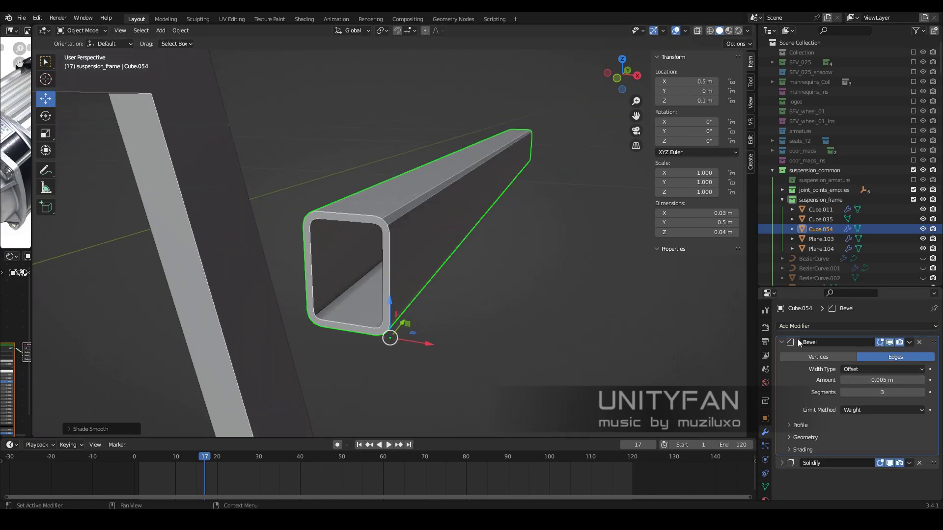
{"action": "left_click", "coordinate": [781, 342]}
{"action": "left_click", "coordinate": [857, 326]}
{"action": "left_click", "coordinate": [659, 187]}
Inspect the beveled tube and move Solidify to the top of the modifier stack
{"action": "scroll", "coordinate": [446, 310], "scroll_direction": "up", "scroll_amount": 2}
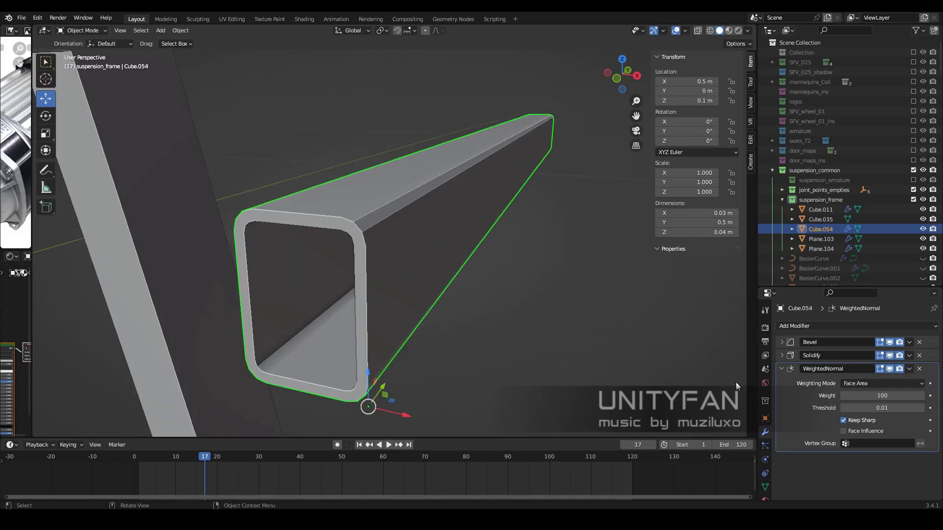
{"action": "left_click", "coordinate": [781, 342]}
{"action": "scroll", "coordinate": [464, 282], "scroll_direction": "down", "scroll_amount": 2}
{"action": "mouse_move", "coordinate": [464, 281]}
{"action": "middle_mouse_down"}
{"action": "mouse_move", "coordinate": [384, 276]}
{"action": "mouse_move", "coordinate": [405, 252]}
{"action": "mouse_move", "coordinate": [282, 259]}
{"action": "mouse_move", "coordinate": [491, 294]}
{"action": "middle_mouse_up"}
{"action": "scroll", "coordinate": [406, 252], "scroll_direction": "up", "scroll_amount": 2}
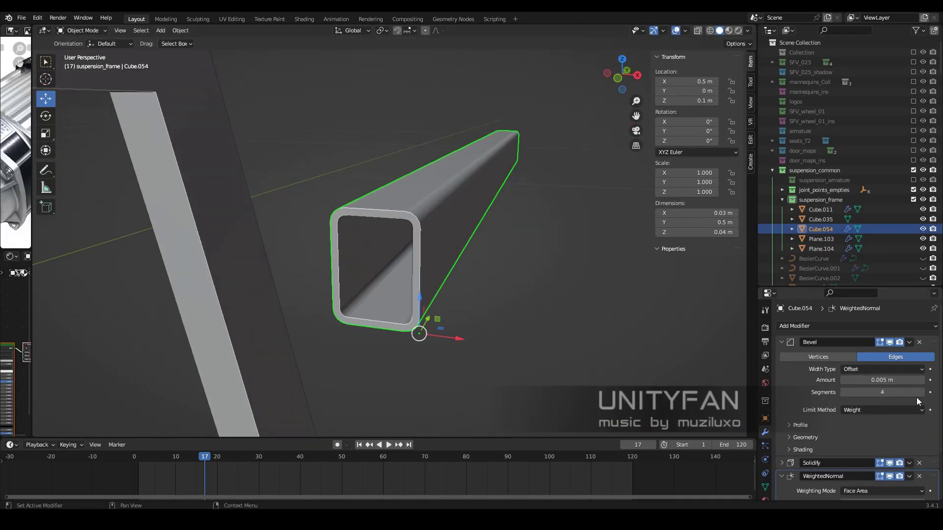
{"action": "left_click", "coordinate": [782, 342]}
{"action": "scroll", "coordinate": [408, 270], "scroll_direction": "up", "scroll_amount": 2}
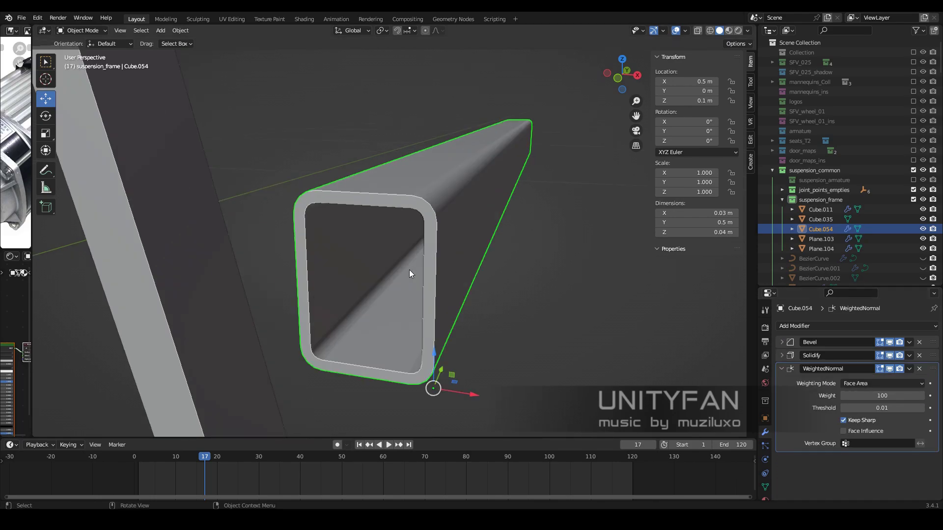
{"action": "middle_click_drag", "start_coordinate": [429, 275], "coordinate": [549, 314]}
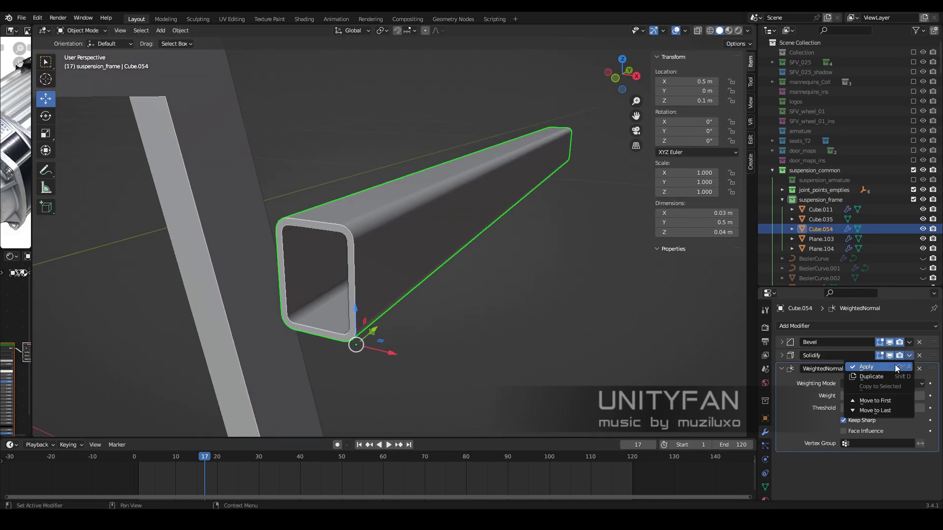
{"action": "left_click", "coordinate": [895, 366]}
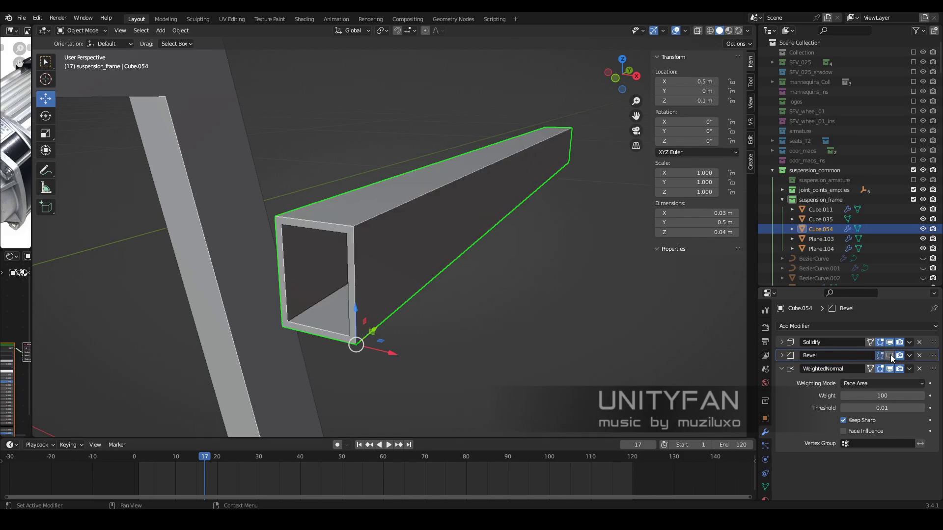
Apply the Solidify modifier into the tube mesh and inspect the result end-on
{"action": "key", "text": "ctrl+a"}
{"action": "key", "text": "Tab"}
{"action": "middle_click_drag", "start_coordinate": [410, 226], "coordinate": [486, 162]}
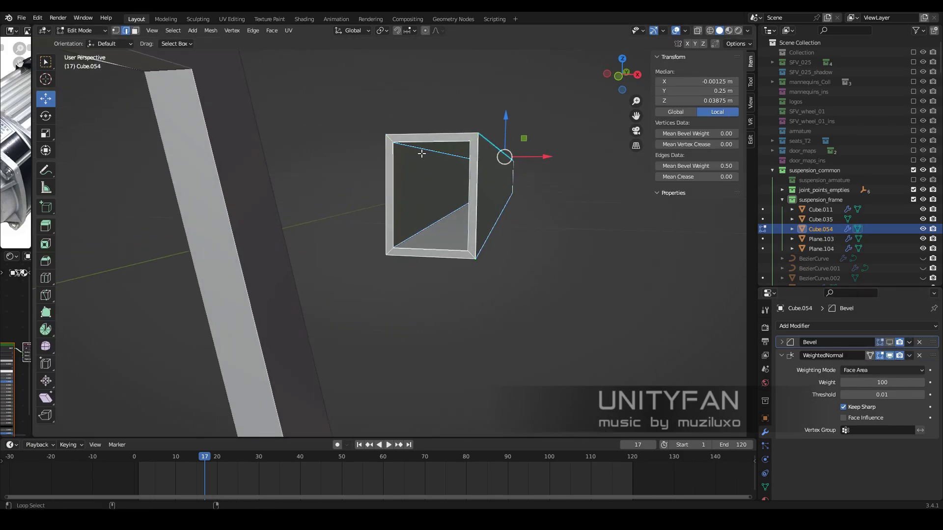
{"action": "scroll", "coordinate": [504, 278], "scroll_direction": "up", "scroll_amount": 3}
{"action": "middle_click_drag", "start_coordinate": [419, 252], "coordinate": [526, 257]}
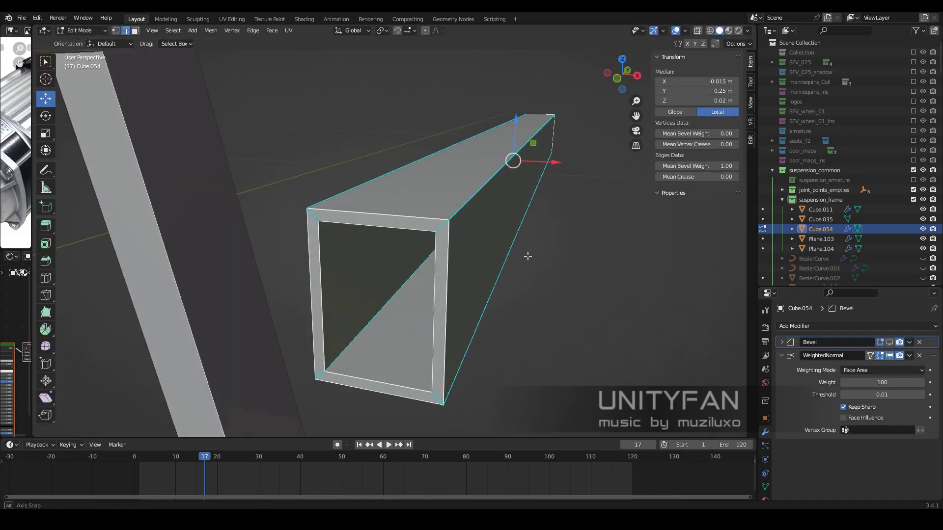
{"action": "key", "text": "Tab"}
{"action": "key", "text": "Tab"}
{"action": "key", "text": "Tab"}
Re-enable the Bevel's viewport display and try Width Type options, landing on Width
{"action": "left_click", "coordinate": [889, 343]}
{"action": "middle_click_drag", "start_coordinate": [471, 245], "coordinate": [500, 244]}
{"action": "left_click", "coordinate": [782, 342]}
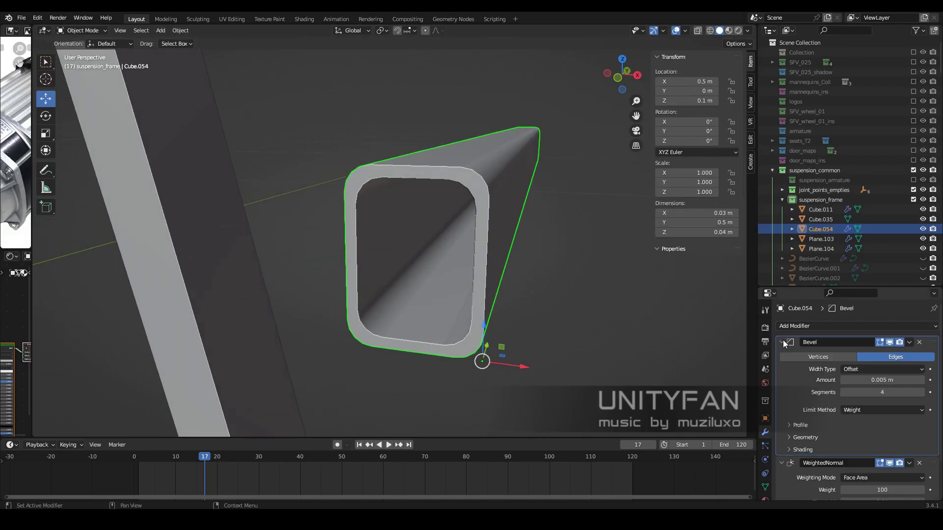
{"action": "left_click", "coordinate": [865, 408]}
{"action": "left_click", "coordinate": [865, 370]}
{"action": "left_click", "coordinate": [862, 391]}
{"action": "left_click", "coordinate": [870, 368]}
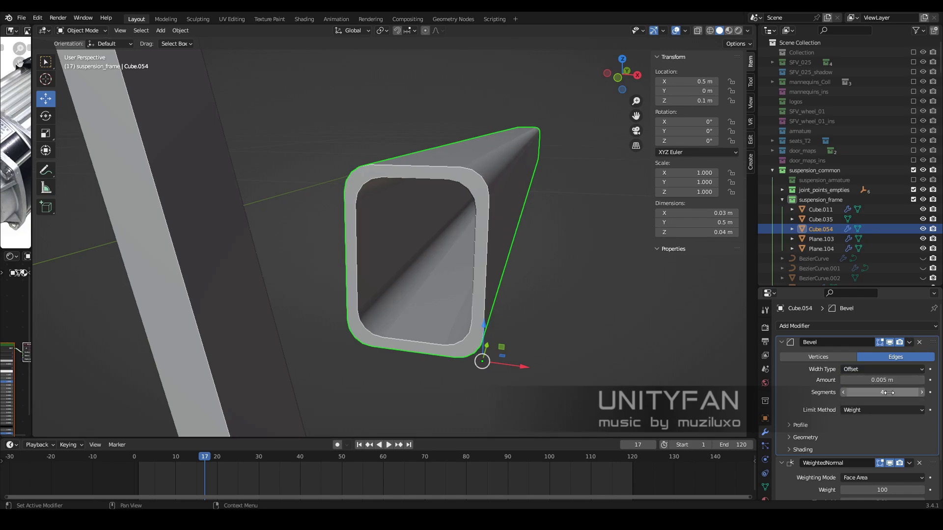
Cycle Width Type through Percent back to Offset and set the profile to Superellipse
{"action": "left_click", "coordinate": [873, 369]}
{"action": "left_click", "coordinate": [872, 408]}
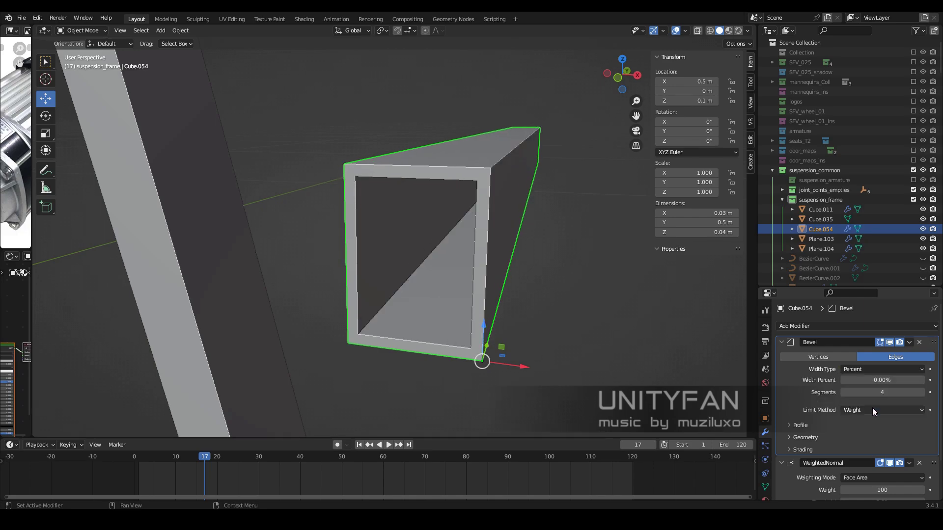
{"action": "left_click", "coordinate": [852, 424]}
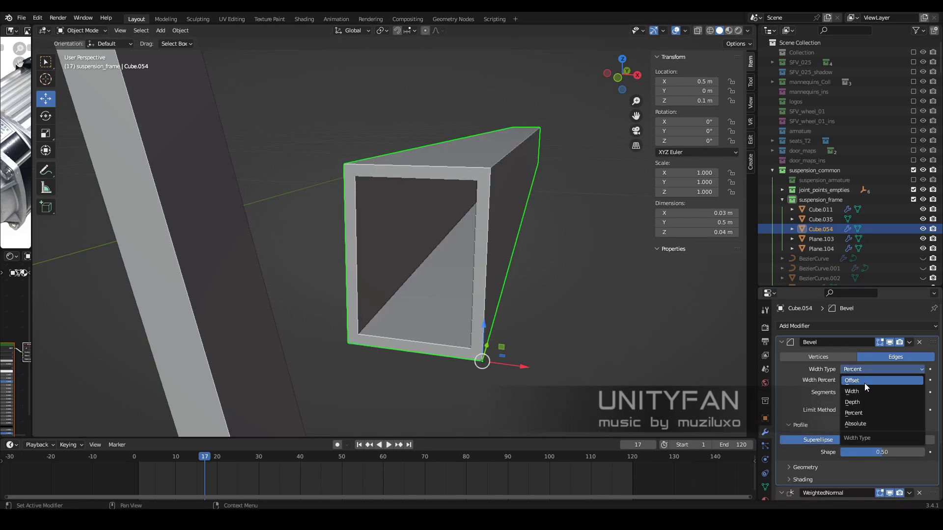
{"action": "left_click", "coordinate": [864, 383]}
{"action": "left_click", "coordinate": [874, 424]}
{"action": "scroll", "coordinate": [859, 417], "scroll_direction": "down", "scroll_amount": 3}
{"action": "scroll", "coordinate": [860, 405], "scroll_direction": "up", "scroll_amount": 3}
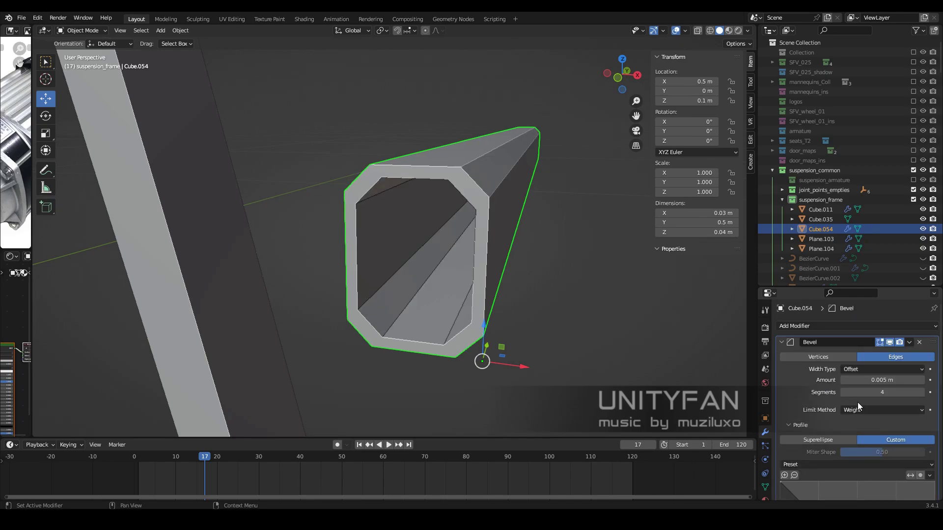
{"action": "left_click", "coordinate": [825, 440]}
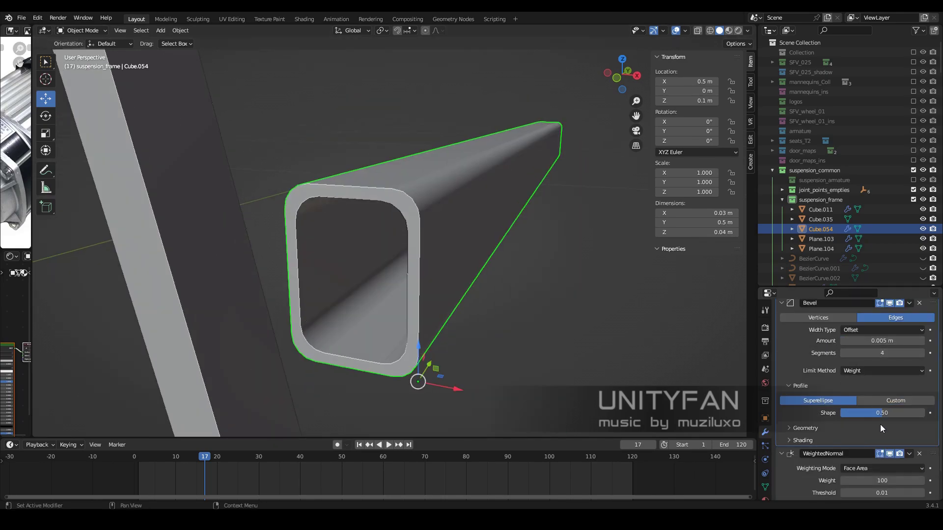
Adjust the profile shape, keep Outer Miter Sharp, and set Width Type to Width
{"action": "scroll", "coordinate": [880, 424], "scroll_direction": "down", "scroll_amount": 3}
{"action": "left_click_drag", "start_coordinate": [882, 393], "coordinate": [908, 393]}
{"action": "scroll", "coordinate": [855, 390], "scroll_direction": "down", "scroll_amount": 1}
{"action": "left_click", "coordinate": [821, 390]}
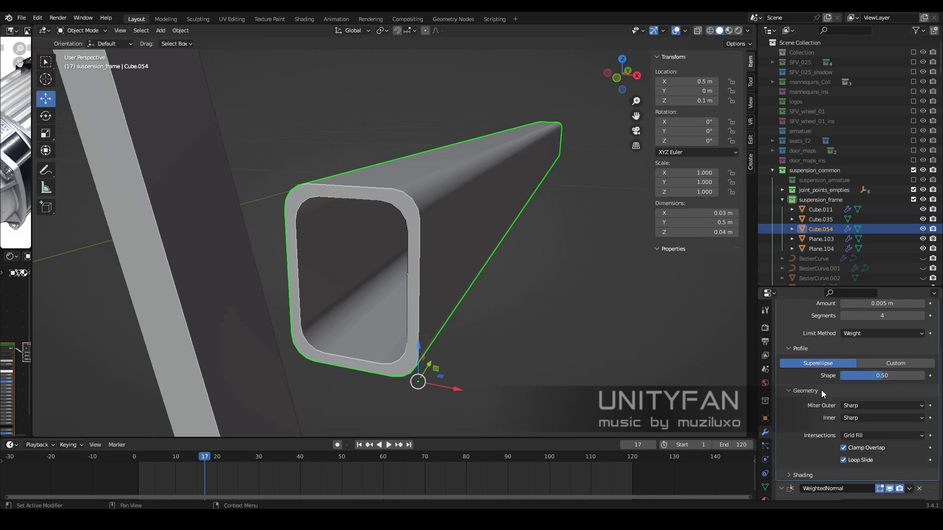
{"action": "left_click", "coordinate": [877, 405]}
{"action": "left_click", "coordinate": [858, 436]}
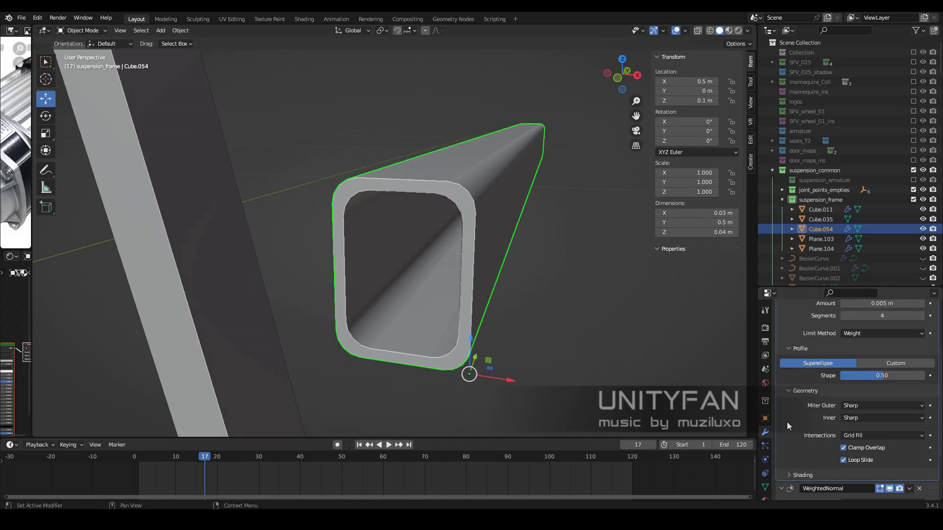
{"action": "scroll", "coordinate": [839, 421], "scroll_direction": "up", "scroll_amount": 4}
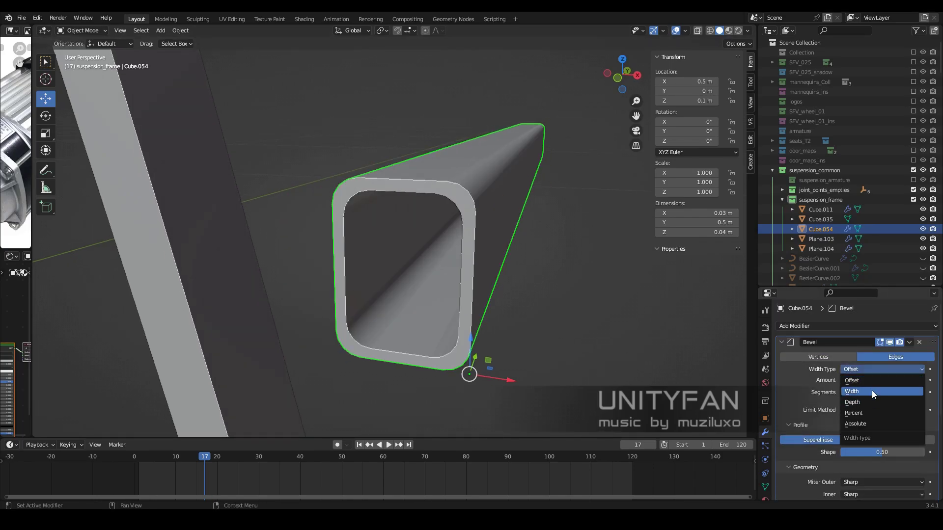
{"action": "left_click", "coordinate": [856, 391]}
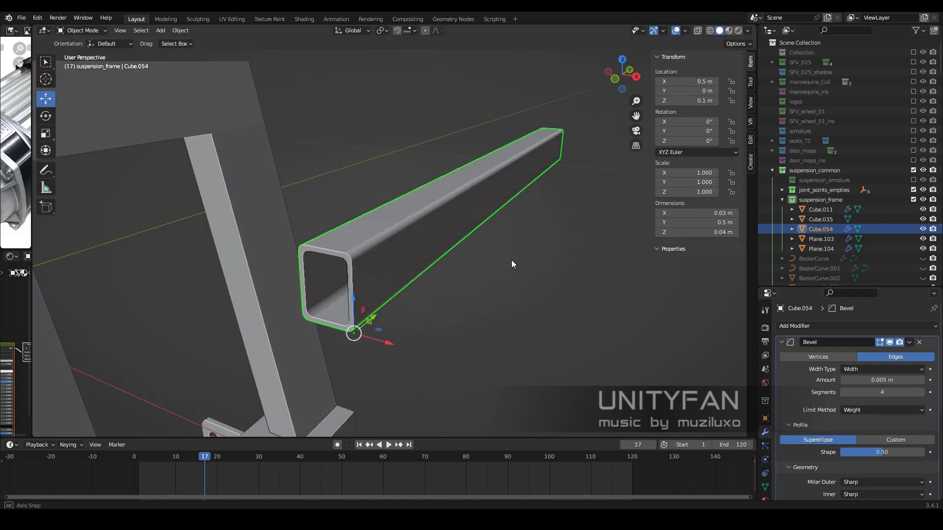
{"action": "mouse_move", "coordinate": [511, 260]}
{"action": "middle_mouse_down"}
{"action": "mouse_move", "coordinate": [537, 257]}
{"action": "mouse_move", "coordinate": [483, 294]}
{"action": "mouse_move", "coordinate": [231, 151]}
{"action": "middle_mouse_up"}
{"action": "key", "text": "Tab"}
Set the Bevel Width Type to Offset and check the tube's open-end edge loop
{"action": "left_click", "coordinate": [873, 373]}
{"action": "left_click", "coordinate": [873, 388]}
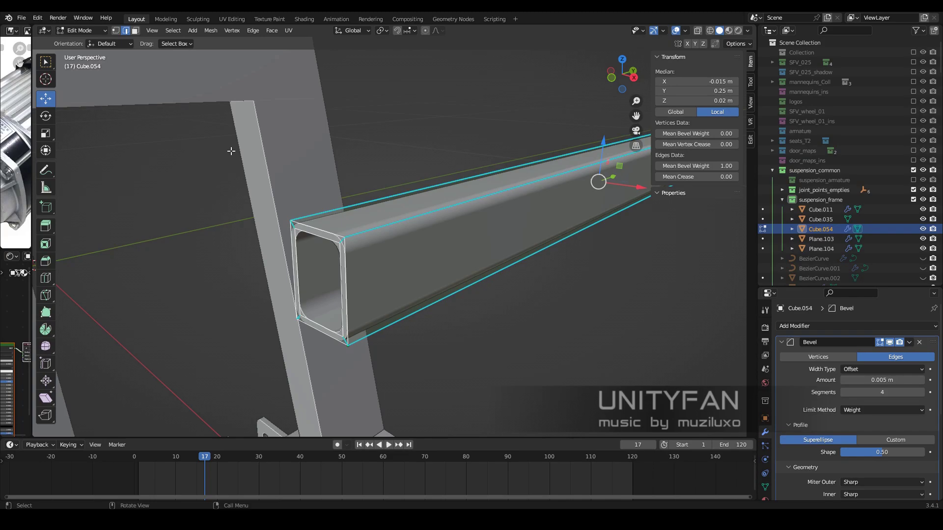
{"action": "left_click", "coordinate": [311, 231], "text": "alt"}
{"action": "left_click", "coordinate": [45, 398]}
{"action": "mouse_move", "coordinate": [368, 253]}
{"action": "middle_mouse_down"}
{"action": "mouse_move", "coordinate": [339, 260]}
{"action": "mouse_move", "coordinate": [461, 186]}
{"action": "middle_mouse_up"}
{"action": "key", "text": "Escape"}
Switch the viewport to Material Preview and orbit around the frame
{"action": "scroll", "coordinate": [295, 249], "scroll_direction": "down", "scroll_amount": 5}
{"action": "key", "text": "Tab"}
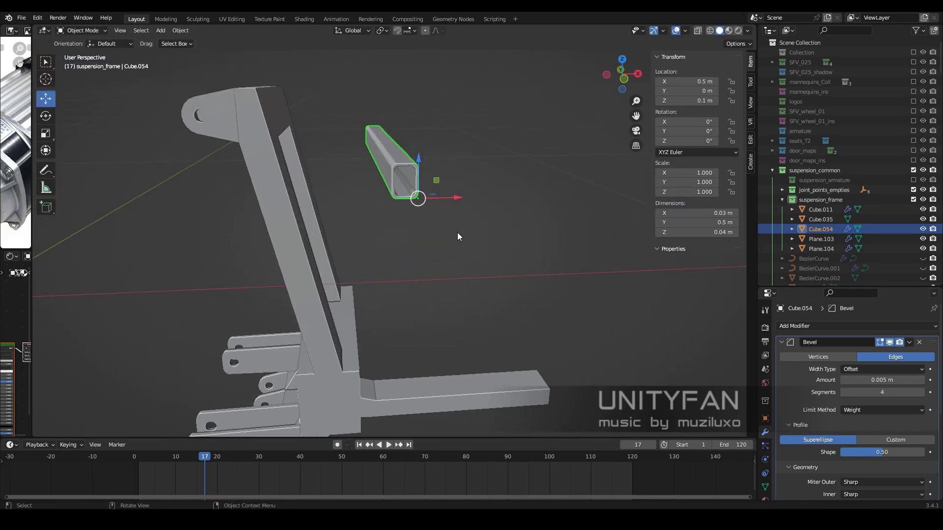
{"action": "middle_click_drag", "start_coordinate": [579, 293], "coordinate": [477, 269]}
{"action": "key", "text": "z"}
{"action": "left_click", "coordinate": [464, 313]}
{"action": "mouse_move", "coordinate": [464, 313]}
{"action": "middle_mouse_down"}
{"action": "mouse_move", "coordinate": [449, 296]}
{"action": "mouse_move", "coordinate": [455, 235]}
{"action": "mouse_move", "coordinate": [472, 212]}
{"action": "mouse_move", "coordinate": [400, 181]}
{"action": "mouse_move", "coordinate": [447, 187]}
{"action": "mouse_move", "coordinate": [532, 179]}
{"action": "middle_mouse_up"}
Select Cube.054, exit local view to show the full assembly, and frame it from the front
{"action": "left_click", "coordinate": [432, 172]}
{"action": "key", "text": "slash"}
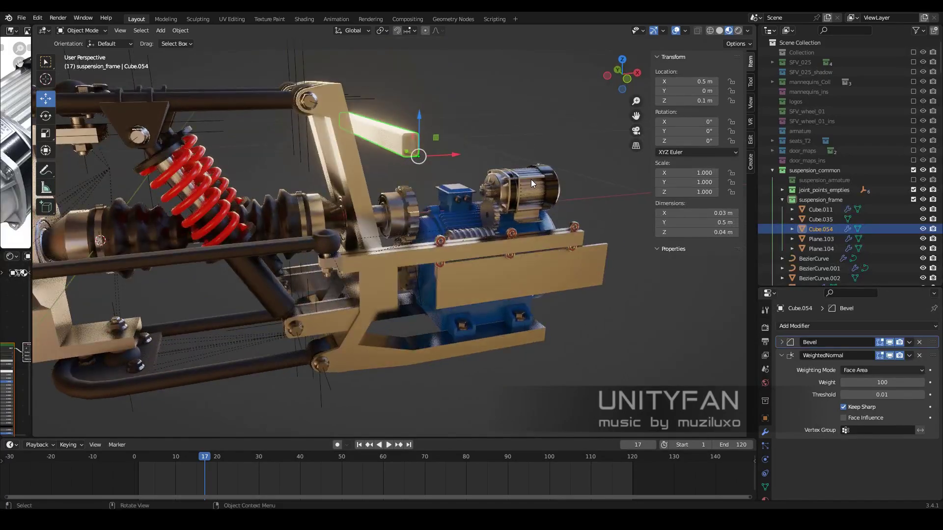
{"action": "key", "text": "KP_Decimal"}
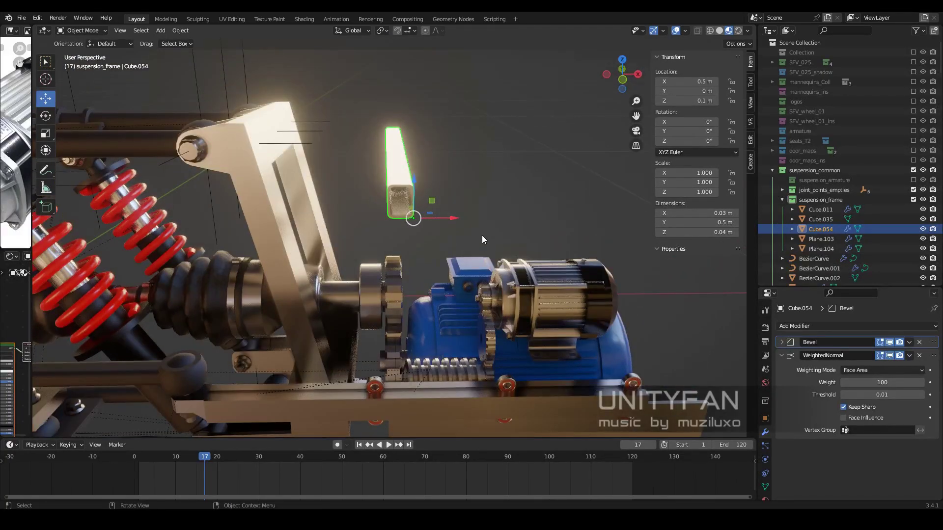
{"action": "key", "text": "KP_1"}
Duplicate the box tube and place the copy to the right of the original
{"action": "key", "text": "shift+d"}
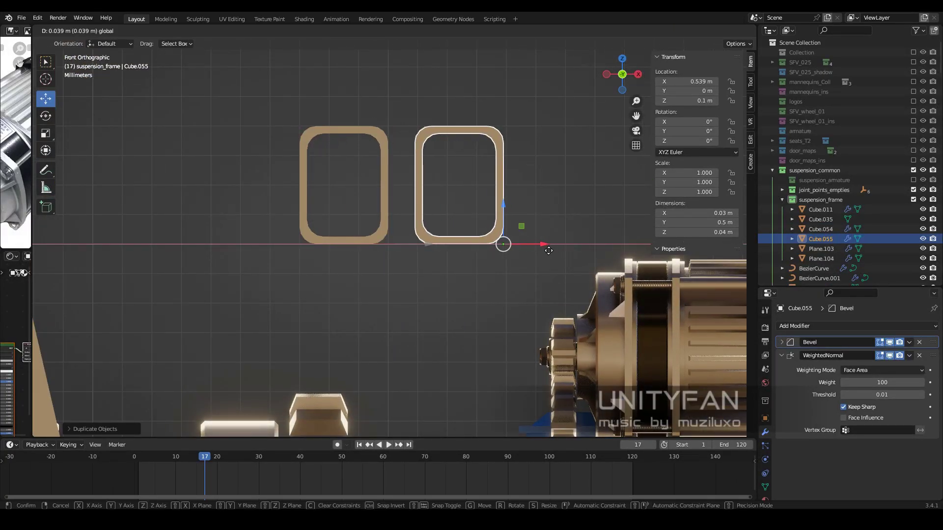
{"action": "left_click", "coordinate": [522, 257]}
{"action": "key", "text": "KP_Decimal"}
{"action": "key", "text": "Tab"}
Narrow and shorten the copy by moving its profile vertices in Edit Mode
{"action": "key", "text": "1"}
{"action": "key", "text": "shift+z"}
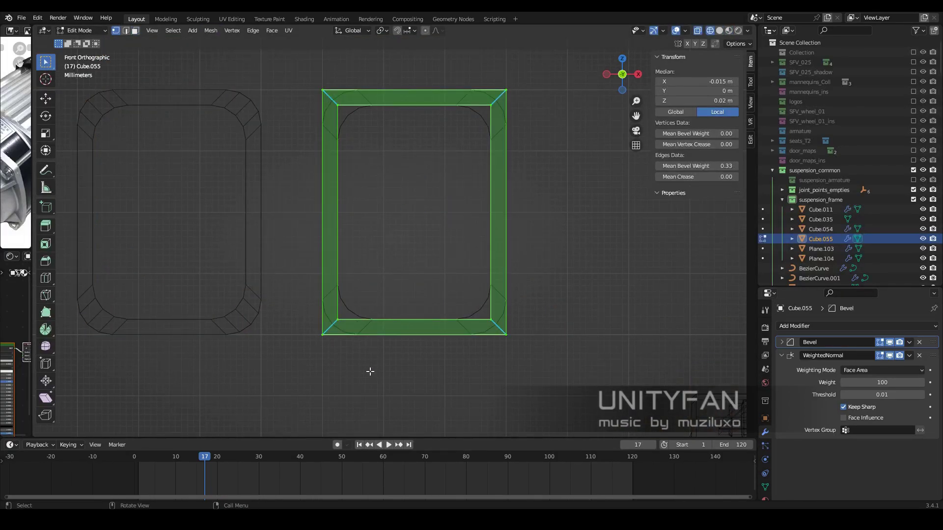
{"action": "left_click_drag", "start_coordinate": [370, 372], "coordinate": [304, 81]}
{"action": "left_click", "coordinate": [418, 148]}
{"action": "key", "text": "g"}
{"action": "key", "text": "z"}
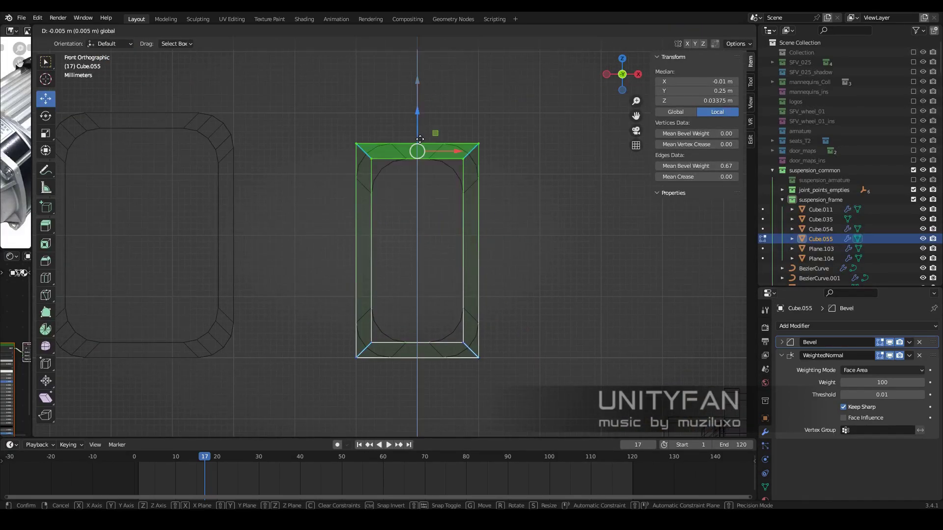
{"action": "key", "text": "Tab"}
{"action": "key", "text": "shift+z"}
{"action": "mouse_move", "coordinate": [481, 242]}
{"action": "middle_mouse_down"}
{"action": "mouse_move", "coordinate": [491, 296]}
{"action": "mouse_move", "coordinate": [365, 225]}
{"action": "mouse_move", "coordinate": [329, 230]}
{"action": "middle_mouse_up"}
Give the original tube's end edges a bevel weight of 1.0
{"action": "left_click", "coordinate": [363, 233]}
{"action": "key", "text": "Tab"}
{"action": "key", "text": "shift+z"}
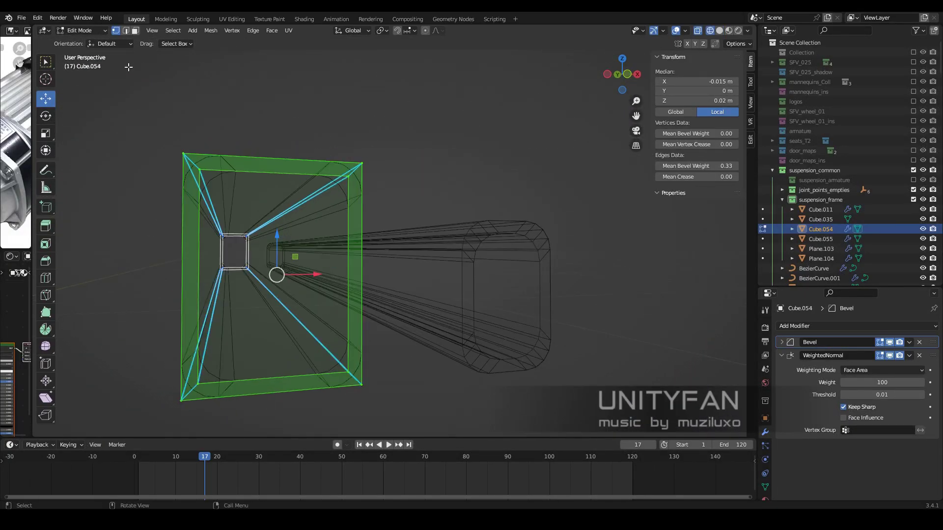
{"action": "mouse_move", "coordinate": [311, 323]}
{"action": "middle_mouse_down"}
{"action": "mouse_move", "coordinate": [304, 295]}
{"action": "mouse_move", "coordinate": [324, 256]}
{"action": "mouse_move", "coordinate": [247, 337]}
{"action": "mouse_move", "coordinate": [219, 214]}
{"action": "mouse_move", "coordinate": [238, 218]}
{"action": "middle_mouse_up"}
{"action": "key", "text": "shift+z"}
{"action": "key", "text": "shift+z"}
{"action": "key", "text": "shift+z"}
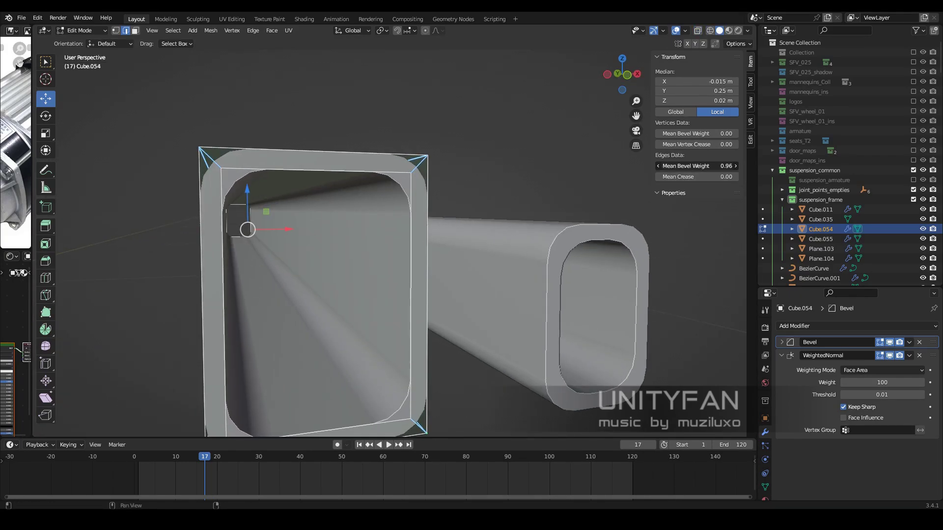
{"action": "middle_click_drag", "start_coordinate": [364, 216], "coordinate": [398, 214]}
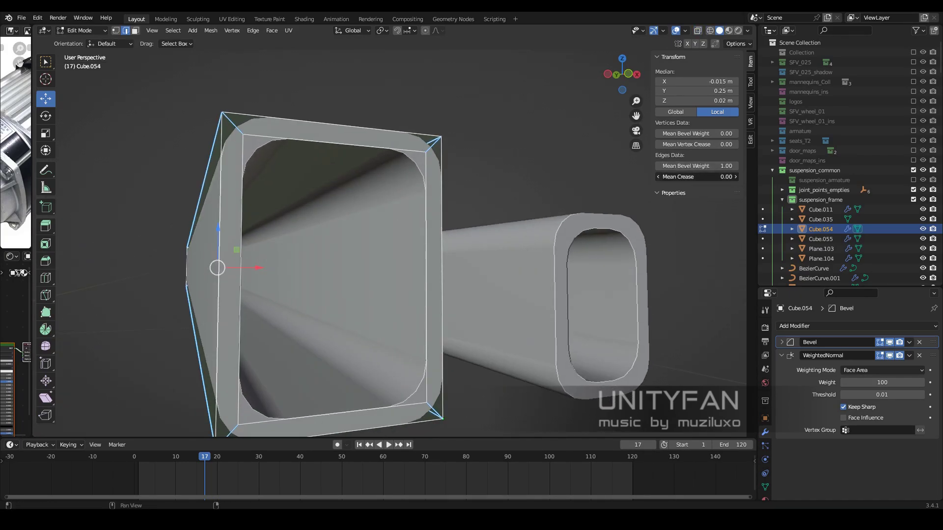
{"action": "key", "text": "Tab"}
{"action": "mouse_move", "coordinate": [460, 194]}
{"action": "middle_mouse_down"}
{"action": "mouse_move", "coordinate": [379, 250]}
{"action": "mouse_move", "coordinate": [455, 277]}
{"action": "middle_mouse_up"}
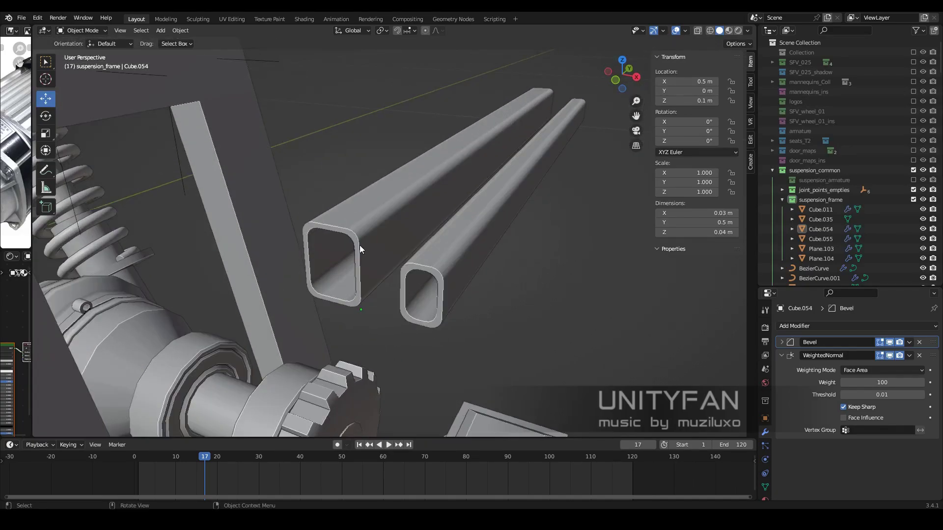
Set the tubes' Bevel modifier Amount to 0.003 m
{"action": "scroll", "coordinate": [362, 249], "scroll_direction": "up", "scroll_amount": 5}
{"action": "left_click", "coordinate": [783, 342]}
{"action": "left_click", "coordinate": [863, 381]}
{"action": "left_click", "coordinate": [821, 238]}
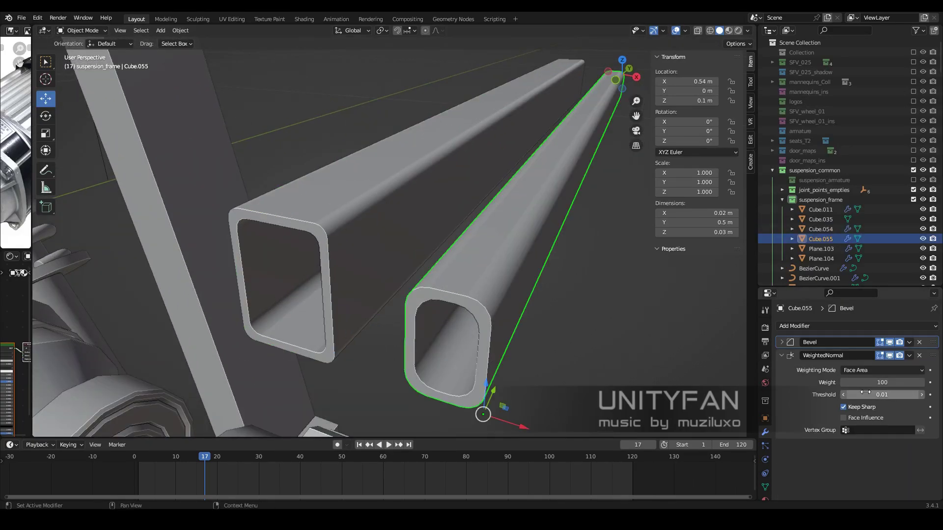
{"action": "left_click", "coordinate": [866, 380]}
{"action": "scroll", "coordinate": [446, 288], "scroll_direction": "down", "scroll_amount": 5}
{"action": "middle_click_drag", "start_coordinate": [446, 287], "coordinate": [353, 197]}
{"action": "scroll", "coordinate": [453, 299], "scroll_direction": "up", "scroll_amount": 3}
{"action": "scroll", "coordinate": [452, 299], "scroll_direction": "down", "scroll_amount": 3}
Duplicate the larger tube Cube.054 and rotate the copy -90° about Z
{"action": "left_click", "coordinate": [391, 281]}
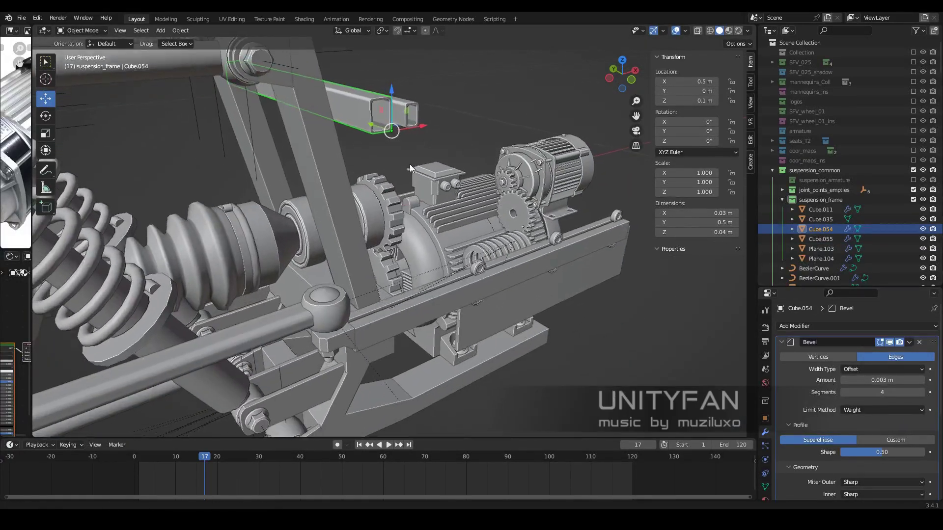
{"action": "scroll", "coordinate": [349, 170], "scroll_direction": "up", "scroll_amount": 2}
{"action": "scroll", "coordinate": [442, 210], "scroll_direction": "down", "scroll_amount": 2}
{"action": "mouse_move", "coordinate": [442, 211]}
{"action": "middle_mouse_down"}
{"action": "mouse_move", "coordinate": [401, 181]}
{"action": "mouse_move", "coordinate": [416, 172]}
{"action": "mouse_move", "coordinate": [467, 196]}
{"action": "middle_mouse_up"}
{"action": "scroll", "coordinate": [467, 196], "scroll_direction": "up", "scroll_amount": 2}
{"action": "key", "text": "KP_3"}
{"action": "key", "text": "KP_7"}
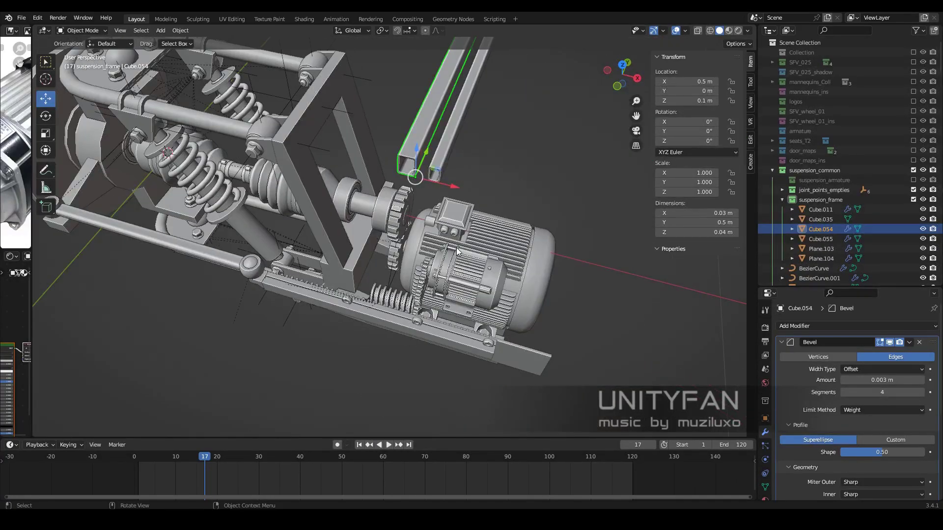
{"action": "key", "text": "shift+d"}
{"action": "type", "text": "rz-90"}
{"action": "key", "text": "Return"}
Move the rotated copy into position across the motor assembly
{"action": "mouse_move", "coordinate": [445, 318]}
{"action": "middle_mouse_down"}
{"action": "mouse_move", "coordinate": [432, 275]}
{"action": "mouse_move", "coordinate": [430, 283]}
{"action": "mouse_move", "coordinate": [350, 243]}
{"action": "mouse_move", "coordinate": [405, 263]}
{"action": "mouse_move", "coordinate": [405, 223]}
{"action": "mouse_move", "coordinate": [398, 242]}
{"action": "middle_mouse_up"}
{"action": "key", "text": "g"}
{"action": "left_click", "coordinate": [431, 283]}
{"action": "key", "text": "KP_3"}
{"action": "scroll", "coordinate": [346, 225], "scroll_direction": "up", "scroll_amount": 3}
{"action": "scroll", "coordinate": [217, 275], "scroll_direction": "up", "scroll_amount": 3}
{"action": "scroll", "coordinate": [349, 213], "scroll_direction": "down", "scroll_amount": 3}
Slide the rotated tube along X to its final spot and view the assembly from the front
{"action": "key", "text": "shift+z"}
{"action": "left_click", "coordinate": [399, 242]}
{"action": "left_click_drag", "start_coordinate": [204, 457], "coordinate": [296, 457]}
{"action": "left_click_drag", "start_coordinate": [486, 270], "coordinate": [427, 275]}
{"action": "mouse_move", "coordinate": [428, 275]}
{"action": "middle_mouse_down"}
{"action": "mouse_move", "coordinate": [484, 255]}
{"action": "mouse_move", "coordinate": [455, 275]}
{"action": "mouse_move", "coordinate": [345, 270]}
{"action": "mouse_move", "coordinate": [559, 272]}
{"action": "mouse_move", "coordinate": [528, 191]}
{"action": "mouse_move", "coordinate": [490, 255]}
{"action": "mouse_move", "coordinate": [550, 270]}
{"action": "mouse_move", "coordinate": [533, 289]}
{"action": "mouse_move", "coordinate": [453, 247]}
{"action": "middle_mouse_up"}
{"action": "key", "text": "KP_1"}
{"action": "scroll", "coordinate": [549, 236], "scroll_direction": "up", "scroll_amount": 2}
Duplicate the narrower tube Cube.055 and turn the copy 90° about Z
{"action": "key", "text": "KP_1"}
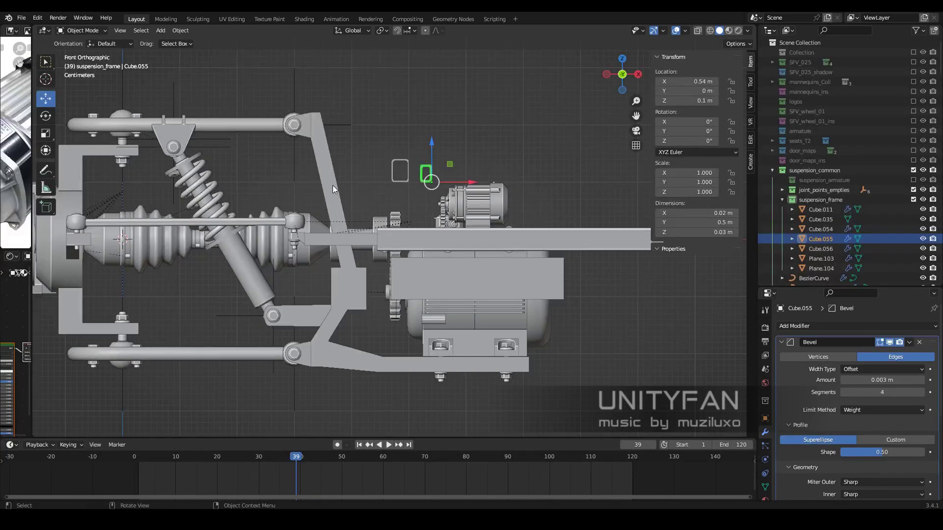
{"action": "key", "text": "KP_7"}
{"action": "key", "text": "shift+d"}
{"action": "key", "text": "r"}
{"action": "key", "text": "Return"}
{"action": "middle_click_drag", "start_coordinate": [468, 152], "coordinate": [503, 228]}
{"action": "key", "text": "ctrl+KP_3"}
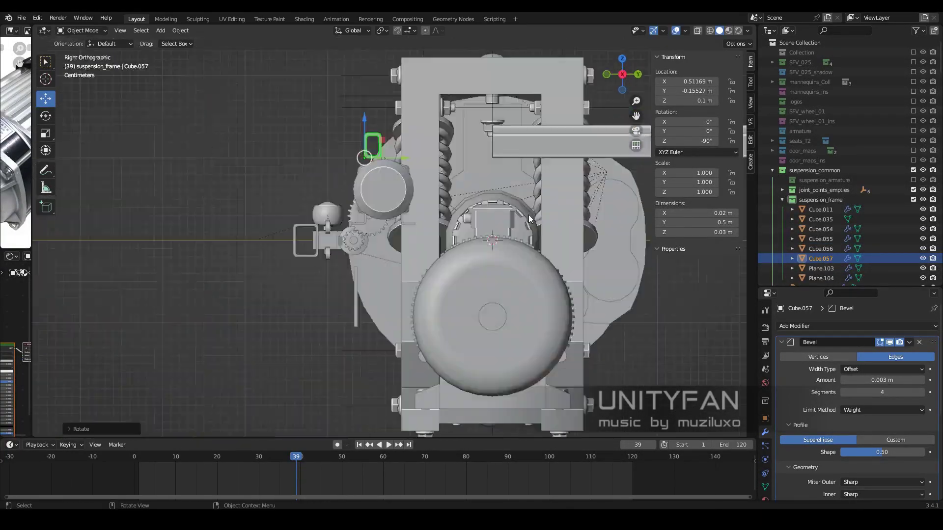
{"action": "scroll", "coordinate": [529, 214], "scroll_direction": "up", "scroll_amount": 3}
Move the copy beside the bearings, sliding it back along X to 0.44539
{"action": "key", "text": "g"}
{"action": "left_click", "coordinate": [431, 213]}
{"action": "key", "text": "shift+z"}
{"action": "scroll", "coordinate": [432, 213], "scroll_direction": "up", "scroll_amount": 2}
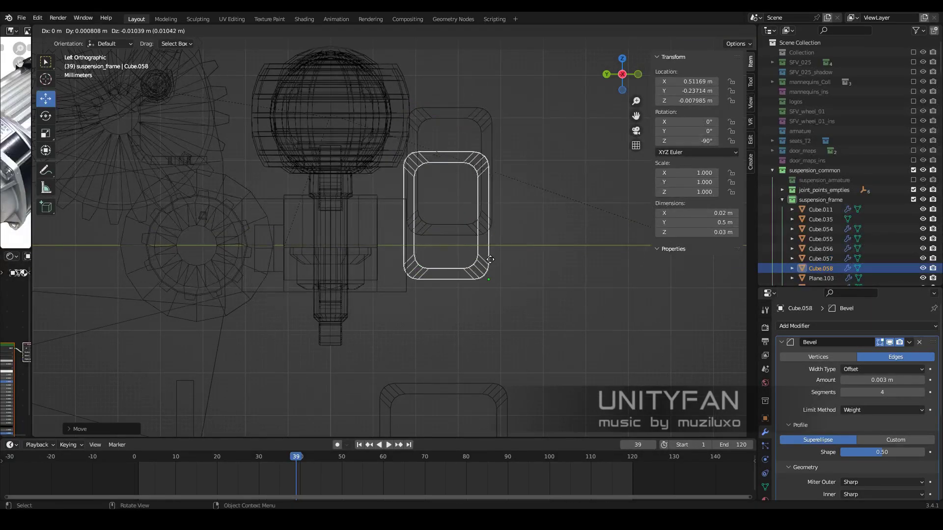
{"action": "left_click", "coordinate": [495, 278]}
{"action": "key", "text": "shift+z"}
{"action": "mouse_move", "coordinate": [495, 278]}
{"action": "middle_mouse_down"}
{"action": "mouse_move", "coordinate": [411, 267]}
{"action": "mouse_move", "coordinate": [369, 287]}
{"action": "mouse_move", "coordinate": [464, 264]}
{"action": "mouse_move", "coordinate": [433, 250]}
{"action": "mouse_move", "coordinate": [366, 285]}
{"action": "middle_mouse_up"}
{"action": "key", "text": "g"}
{"action": "left_click", "coordinate": [317, 332]}
{"action": "mouse_move", "coordinate": [318, 332]}
{"action": "middle_mouse_down"}
{"action": "mouse_move", "coordinate": [441, 335]}
{"action": "mouse_move", "coordinate": [422, 248]}
{"action": "middle_mouse_up"}
Shift the tube sideways in right view and lower it slightly into line
{"action": "key", "text": "KP_3"}
{"action": "scroll", "coordinate": [421, 248], "scroll_direction": "up", "scroll_amount": 3}
{"action": "key", "text": "g"}
{"action": "left_click", "coordinate": [287, 275]}
{"action": "left_click_drag", "start_coordinate": [288, 275], "coordinate": [288, 279]}
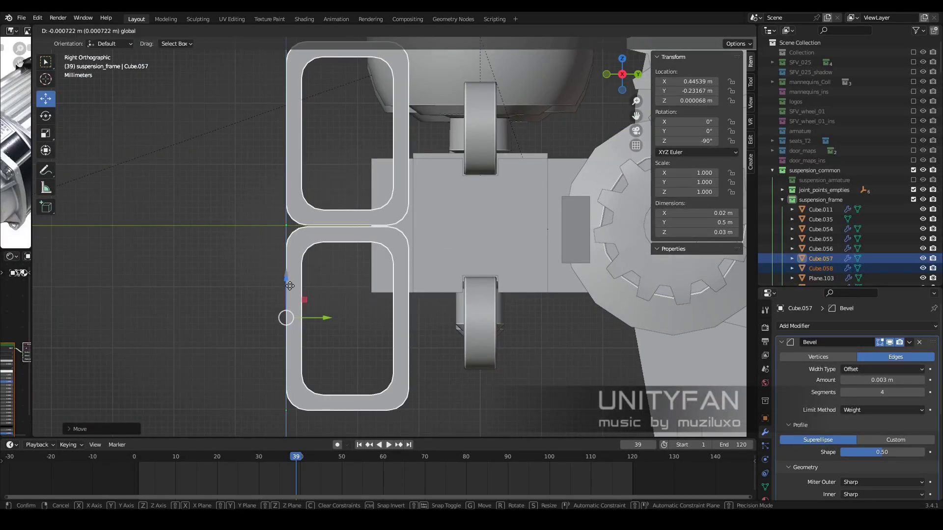
{"action": "mouse_move", "coordinate": [288, 279]}
{"action": "middle_mouse_down"}
{"action": "mouse_move", "coordinate": [361, 279]}
{"action": "mouse_move", "coordinate": [558, 239]}
{"action": "mouse_move", "coordinate": [470, 273]}
{"action": "mouse_move", "coordinate": [426, 241]}
{"action": "mouse_move", "coordinate": [482, 313]}
{"action": "mouse_move", "coordinate": [572, 269]}
{"action": "mouse_move", "coordinate": [420, 242]}
{"action": "middle_mouse_up"}
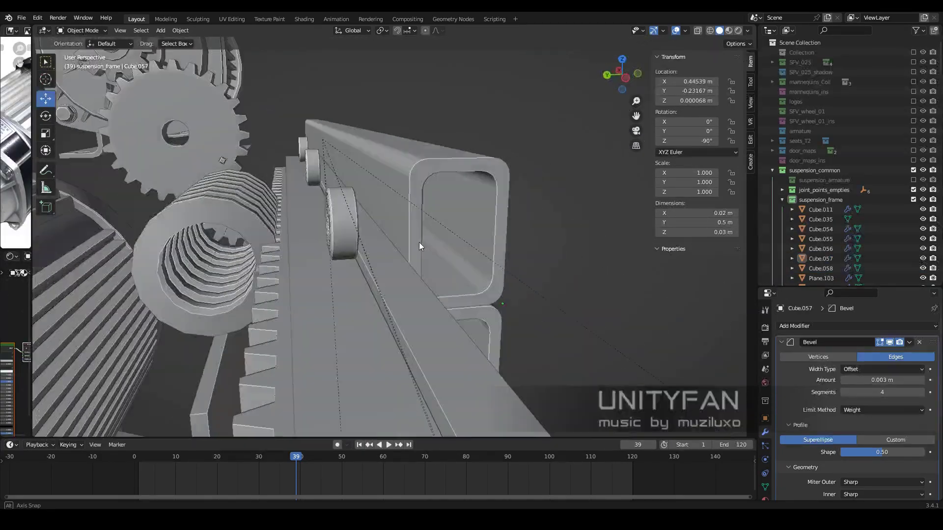
Rotate the small tube copy 90° and move it up beside the other tube
{"action": "left_click", "coordinate": [442, 236]}
{"action": "key", "text": "ctrl+KP_3"}
{"action": "key", "text": "r"}
{"action": "left_click", "coordinate": [487, 279]}
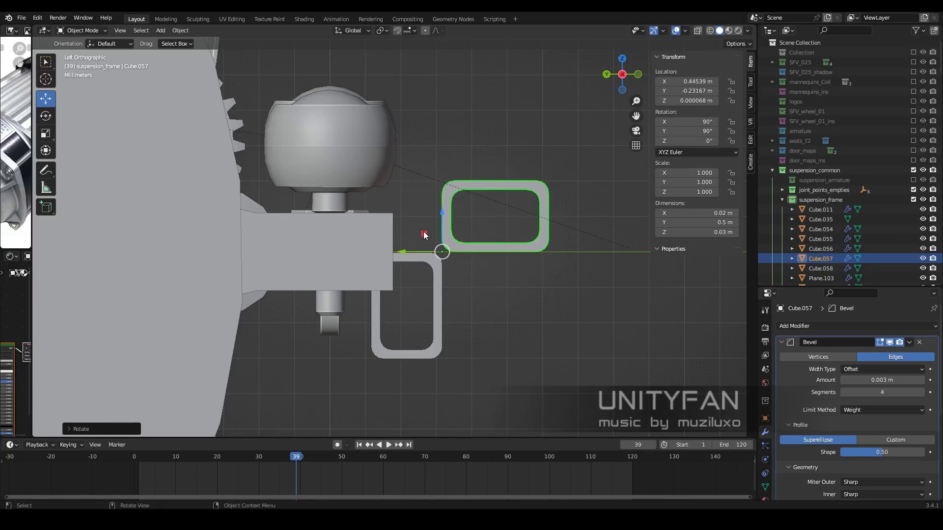
{"action": "left_click_drag", "start_coordinate": [440, 260], "coordinate": [334, 207]}
{"action": "key", "text": "shift+z"}
{"action": "left_click", "coordinate": [336, 211]}
{"action": "key", "text": "shift+z"}
{"action": "mouse_move", "coordinate": [411, 213]}
{"action": "middle_mouse_down"}
{"action": "mouse_move", "coordinate": [420, 222]}
{"action": "mouse_move", "coordinate": [393, 207]}
{"action": "mouse_move", "coordinate": [385, 261]}
{"action": "middle_mouse_up"}
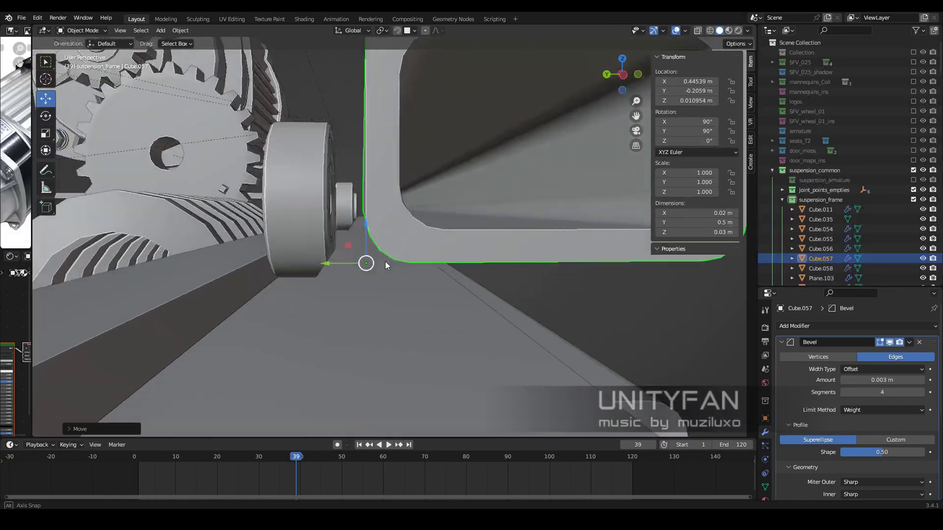
{"action": "left_click", "coordinate": [319, 280]}
{"action": "mouse_move", "coordinate": [319, 279]}
{"action": "middle_mouse_down"}
{"action": "mouse_move", "coordinate": [384, 249]}
{"action": "mouse_move", "coordinate": [339, 235]}
{"action": "mouse_move", "coordinate": [423, 299]}
{"action": "mouse_move", "coordinate": [440, 283]}
{"action": "mouse_move", "coordinate": [439, 260]}
{"action": "mouse_move", "coordinate": [401, 341]}
{"action": "middle_mouse_up"}
Rotate the other small tube 90° and set it in place
{"action": "left_click", "coordinate": [399, 267]}
{"action": "key", "text": "r"}
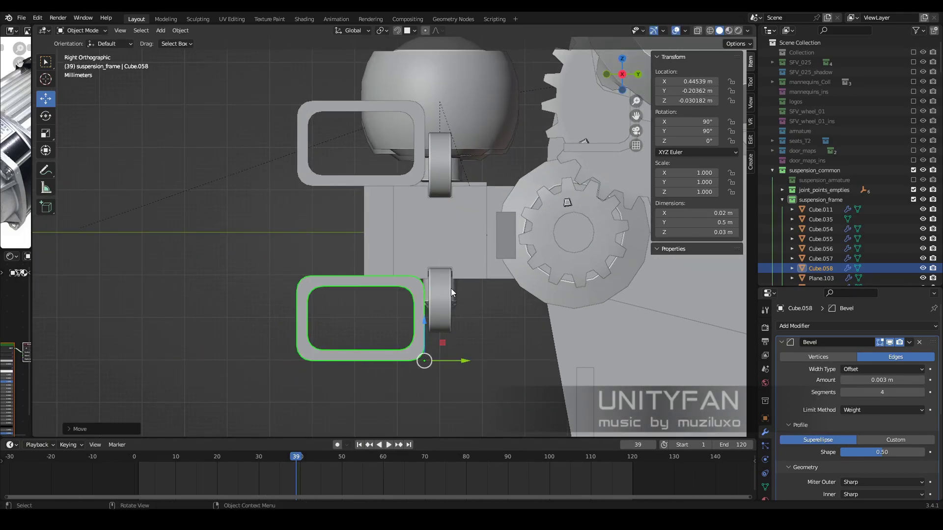
{"action": "mouse_move", "coordinate": [451, 292]}
{"action": "middle_mouse_down"}
{"action": "mouse_move", "coordinate": [487, 277]}
{"action": "mouse_move", "coordinate": [507, 229]}
{"action": "middle_mouse_up"}
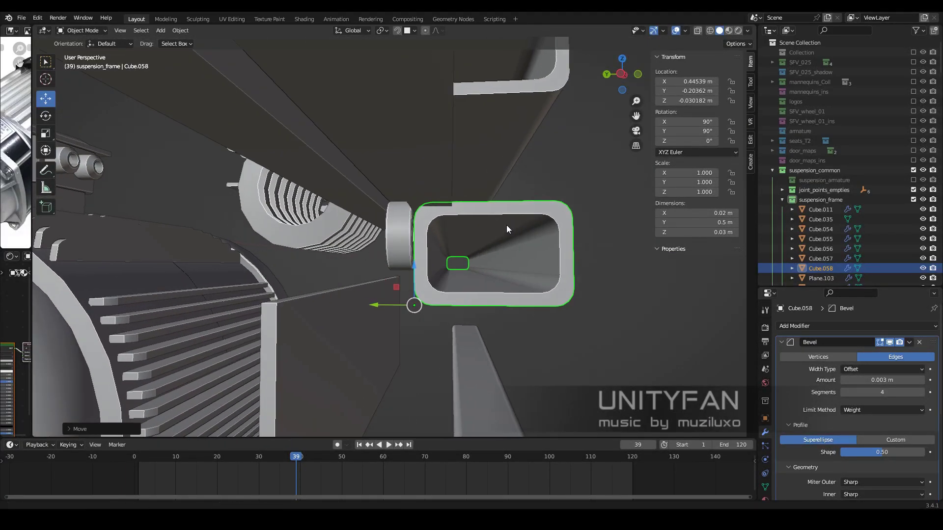
{"action": "left_click", "coordinate": [428, 282]}
Select the upper small tube and view the scene in Material Preview shading
{"action": "key", "text": "KP_3"}
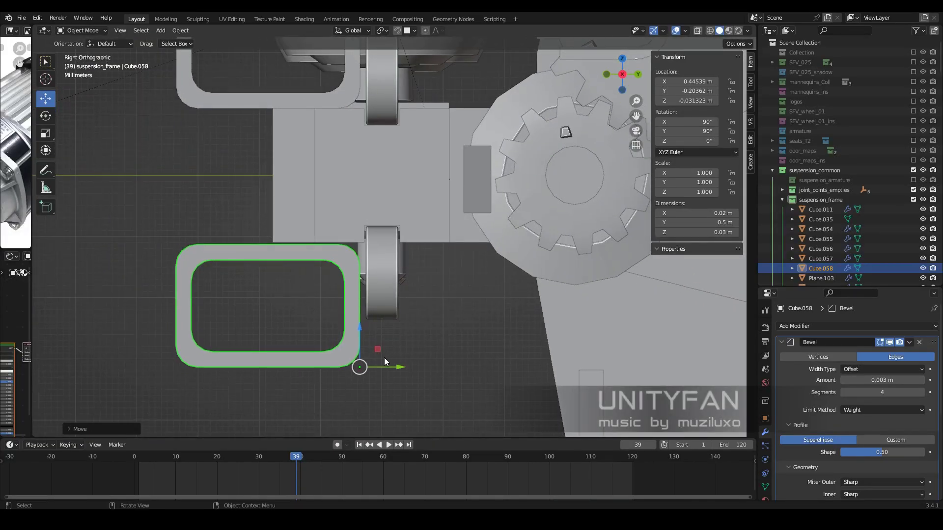
{"action": "left_click", "coordinate": [388, 158]}
{"action": "key", "text": "KP_Decimal"}
{"action": "mouse_move", "coordinate": [390, 307]}
{"action": "middle_mouse_down"}
{"action": "mouse_move", "coordinate": [351, 275]}
{"action": "mouse_move", "coordinate": [480, 271]}
{"action": "mouse_move", "coordinate": [451, 309]}
{"action": "mouse_move", "coordinate": [408, 261]}
{"action": "mouse_move", "coordinate": [460, 256]}
{"action": "mouse_move", "coordinate": [462, 243]}
{"action": "mouse_move", "coordinate": [515, 262]}
{"action": "mouse_move", "coordinate": [489, 256]}
{"action": "middle_mouse_up"}
Play the animation, return to Solid shading and set the timeline to frame 66
{"action": "key", "text": "shift+ctrl+space"}
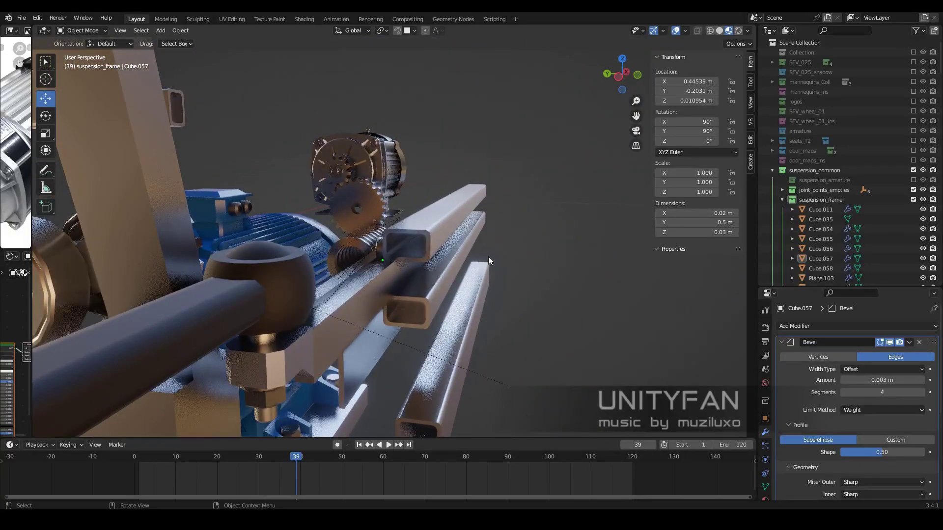
{"action": "mouse_move", "coordinate": [276, 459]}
{"action": "left_mouse_down"}
{"action": "mouse_move", "coordinate": [418, 446]}
{"action": "mouse_move", "coordinate": [294, 432]}
{"action": "mouse_move", "coordinate": [361, 425]}
{"action": "left_mouse_up"}
{"action": "key", "text": "z"}
{"action": "left_click", "coordinate": [546, 292]}
{"action": "left_click_drag", "start_coordinate": [288, 456], "coordinate": [411, 443]}
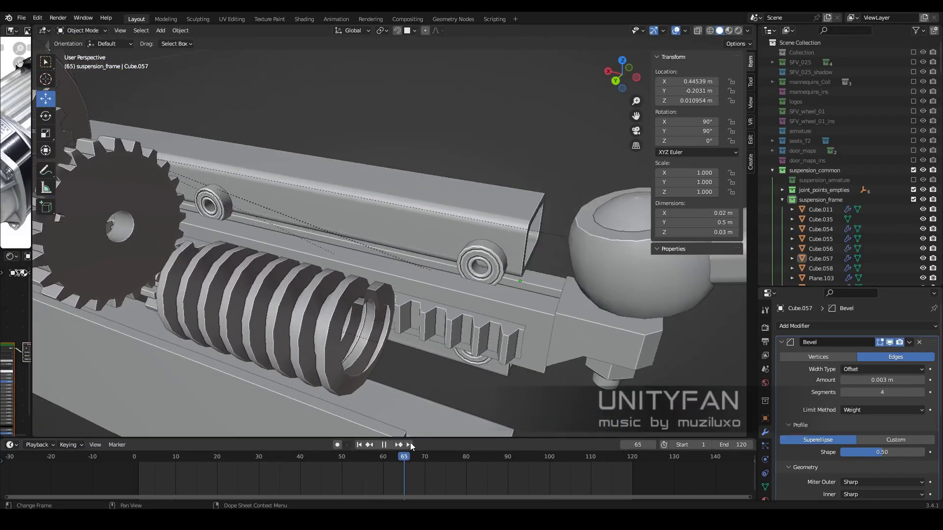
Zoom in toward the rail bearing and select it
{"action": "middle_click_drag", "start_coordinate": [420, 374], "coordinate": [504, 314]}
{"action": "scroll", "coordinate": [539, 260], "scroll_direction": "up", "scroll_amount": 3}
{"action": "mouse_move", "coordinate": [538, 260]}
{"action": "middle_mouse_down"}
{"action": "mouse_move", "coordinate": [458, 252]}
{"action": "mouse_move", "coordinate": [446, 305]}
{"action": "mouse_move", "coordinate": [534, 241]}
{"action": "middle_mouse_up"}
{"action": "left_click", "coordinate": [435, 264]}
Add a cylinder at the rail bearing with 16 vertices
{"action": "left_click", "coordinate": [535, 240]}
{"action": "key", "text": "shift+a"}
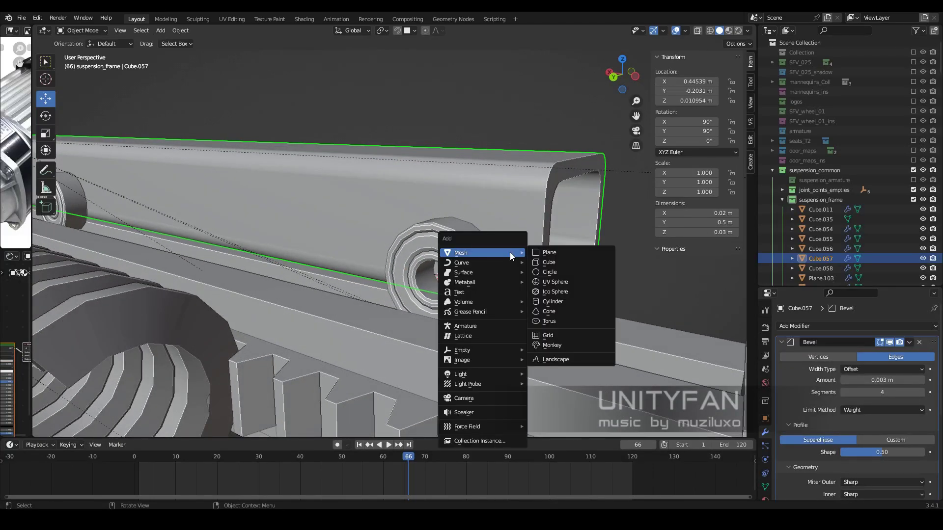
{"action": "left_click", "coordinate": [564, 296]}
{"action": "scroll", "coordinate": [469, 264], "scroll_direction": "down", "scroll_amount": 3}
{"action": "left_click", "coordinate": [76, 429]}
{"action": "double_click", "coordinate": [168, 313]}
{"action": "type", "text": "16"}
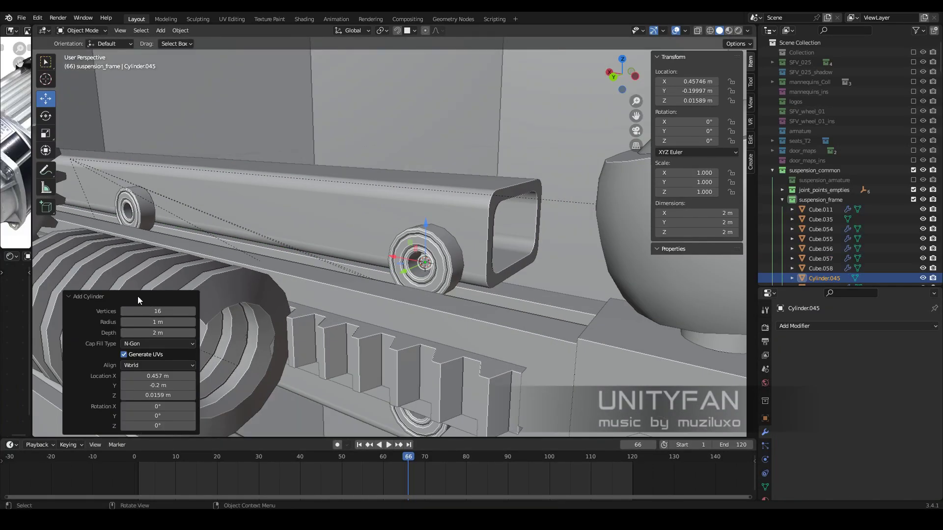
Rotate the cylinder -90° in front view, return to Solid shading and scale it down
{"action": "key", "text": "KP_1"}
{"action": "key", "text": "r"}
{"action": "key", "text": "9"}
{"action": "key", "text": "0"}
{"action": "key", "text": "Return"}
{"action": "key", "text": "shift+z"}
{"action": "scroll", "coordinate": [290, 152], "scroll_direction": "down", "scroll_amount": 2}
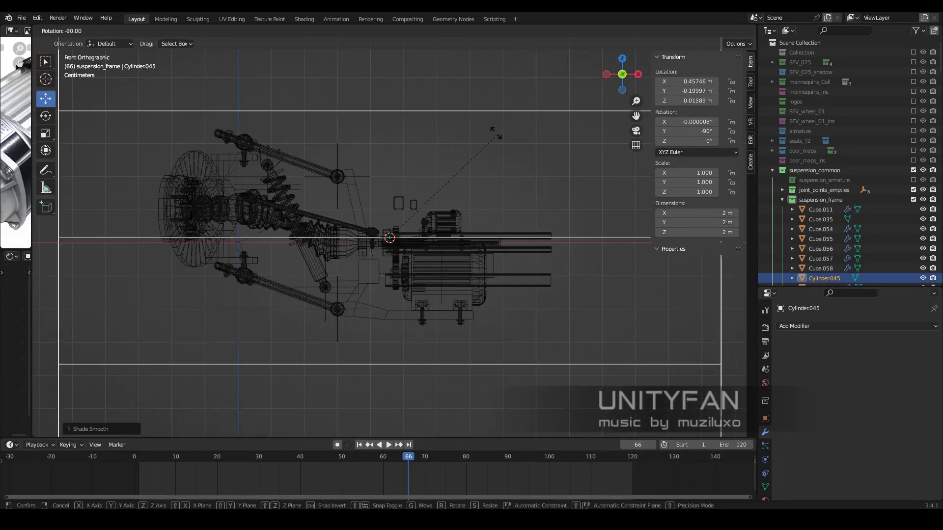
{"action": "scroll", "coordinate": [495, 255], "scroll_direction": "up", "scroll_amount": 2}
{"action": "key", "text": "z"}
{"action": "left_click", "coordinate": [542, 258]}
{"action": "key", "text": "s"}
{"action": "left_click", "coordinate": [393, 245]}
Turn the cylinder 90° about X in top view and shrink it to 0.004 scale
{"action": "middle_click_drag", "start_coordinate": [393, 245], "coordinate": [410, 246]}
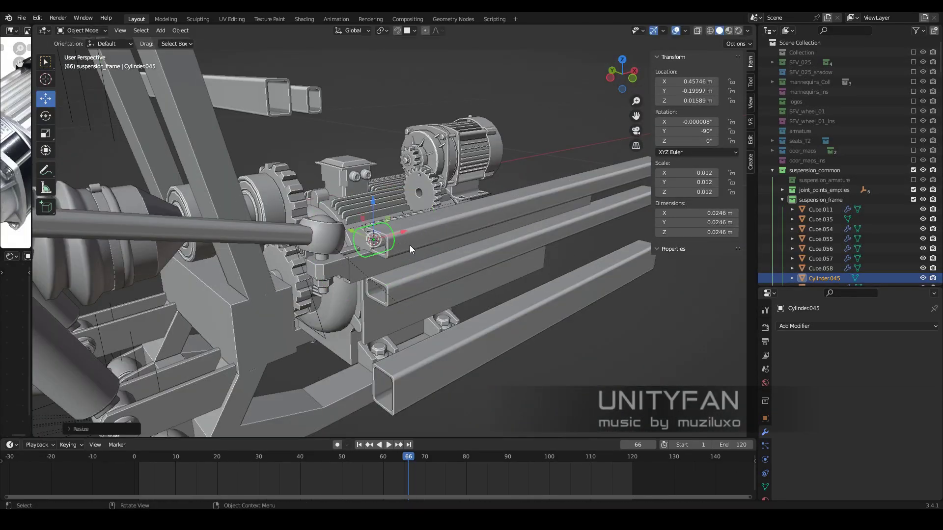
{"action": "key", "text": "KP_7"}
{"action": "key", "text": "r"}
{"action": "key", "text": "x"}
{"action": "key", "text": "9"}
{"action": "key", "text": "0"}
{"action": "key", "text": "Return"}
{"action": "middle_click_drag", "start_coordinate": [361, 202], "coordinate": [533, 221]}
Scale the pin further down until it fits the bearing hole
{"action": "key", "text": "s"}
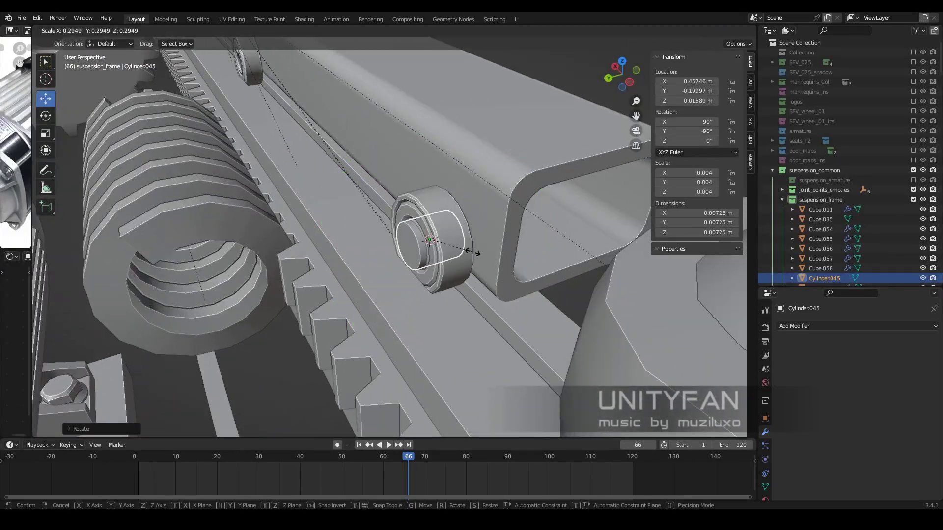
{"action": "left_click", "coordinate": [399, 218]}
{"action": "mouse_move", "coordinate": [397, 214]}
{"action": "middle_mouse_down"}
{"action": "mouse_move", "coordinate": [445, 196]}
{"action": "mouse_move", "coordinate": [574, 217]}
{"action": "middle_mouse_up"}
{"action": "key", "text": "s"}
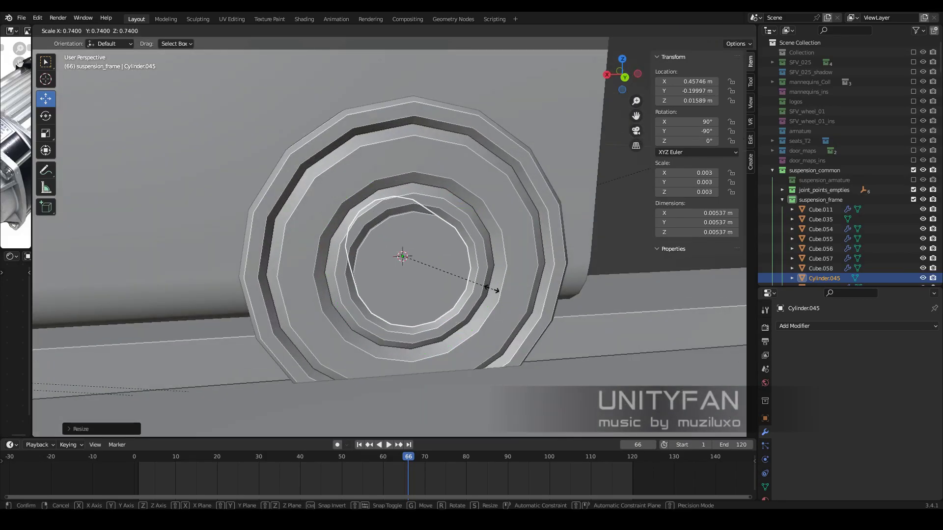
{"action": "left_click", "coordinate": [395, 250]}
{"action": "mouse_move", "coordinate": [395, 249]}
{"action": "middle_mouse_down"}
{"action": "mouse_move", "coordinate": [395, 267]}
{"action": "mouse_move", "coordinate": [426, 271]}
{"action": "mouse_move", "coordinate": [385, 278]}
{"action": "mouse_move", "coordinate": [441, 308]}
{"action": "middle_mouse_up"}
In Edit Mode, slide the pin's mesh along Y into the bearing
{"action": "key", "text": "Tab"}
{"action": "key", "text": "shift+z"}
{"action": "left_click", "coordinate": [384, 249]}
{"action": "key", "text": "shift+z"}
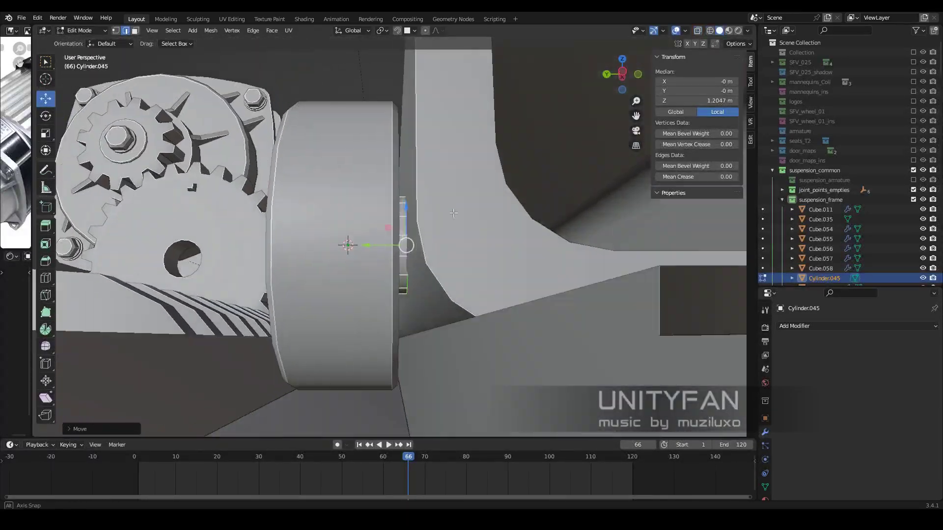
{"action": "middle_click_drag", "start_coordinate": [384, 249], "coordinate": [401, 271]}
{"action": "key", "text": "g"}
{"action": "key", "text": "y"}
{"action": "left_click", "coordinate": [386, 256]}
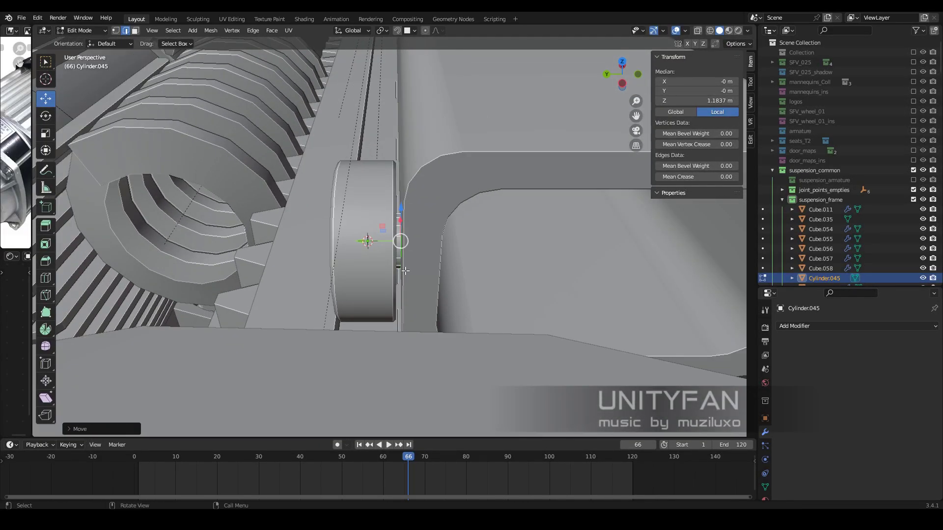
{"action": "key", "text": "Tab"}
Apply the pin's scale from the object context menu
{"action": "middle_click_drag", "start_coordinate": [405, 271], "coordinate": [496, 281]}
{"action": "scroll", "coordinate": [427, 273], "scroll_direction": "up", "scroll_amount": 3}
{"action": "scroll", "coordinate": [451, 275], "scroll_direction": "up", "scroll_amount": 3}
{"action": "right_click", "coordinate": [496, 281]}
{"action": "left_click", "coordinate": [460, 295]}
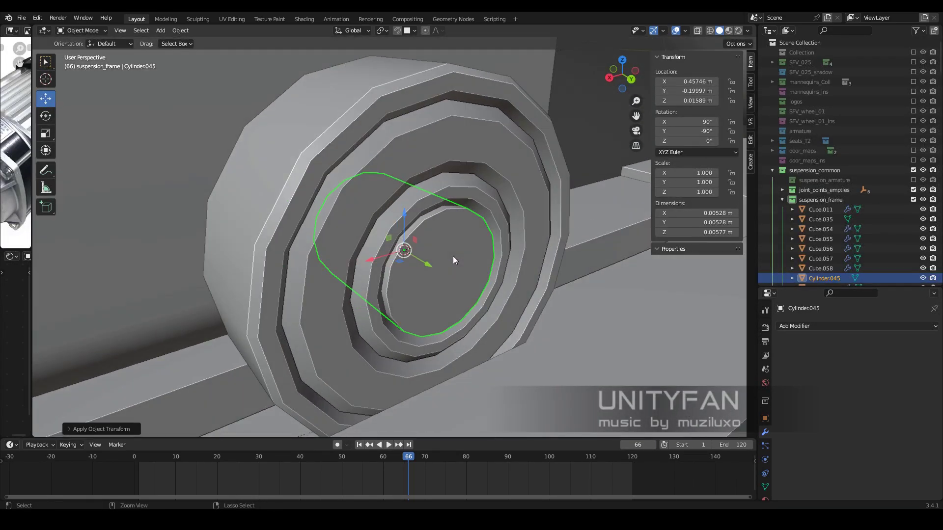
{"action": "mouse_move", "coordinate": [453, 256]}
{"action": "middle_mouse_down"}
{"action": "mouse_move", "coordinate": [484, 250]}
{"action": "mouse_move", "coordinate": [419, 232]}
{"action": "middle_mouse_up"}
Pick the existing gear-plate bolt and place a copy of it
{"action": "key", "text": "Tab"}
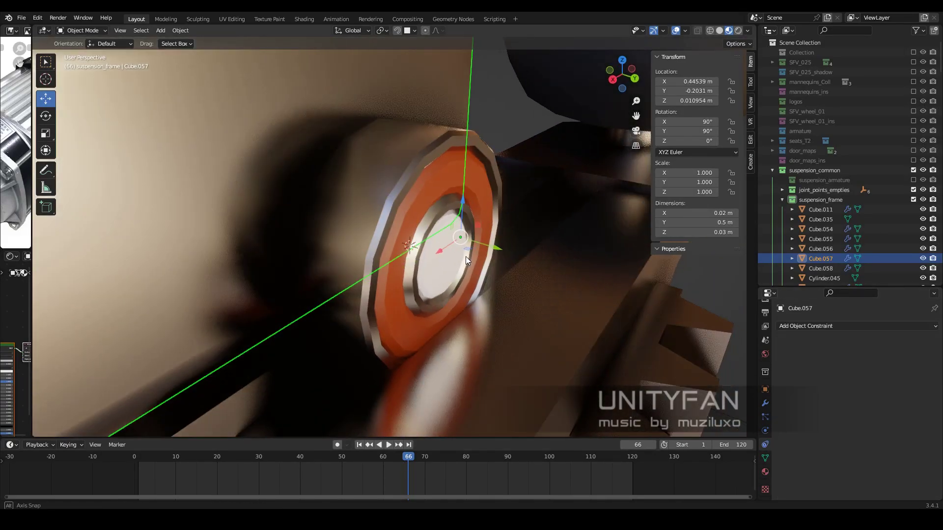
{"action": "middle_click_drag", "start_coordinate": [465, 257], "coordinate": [738, 380]}
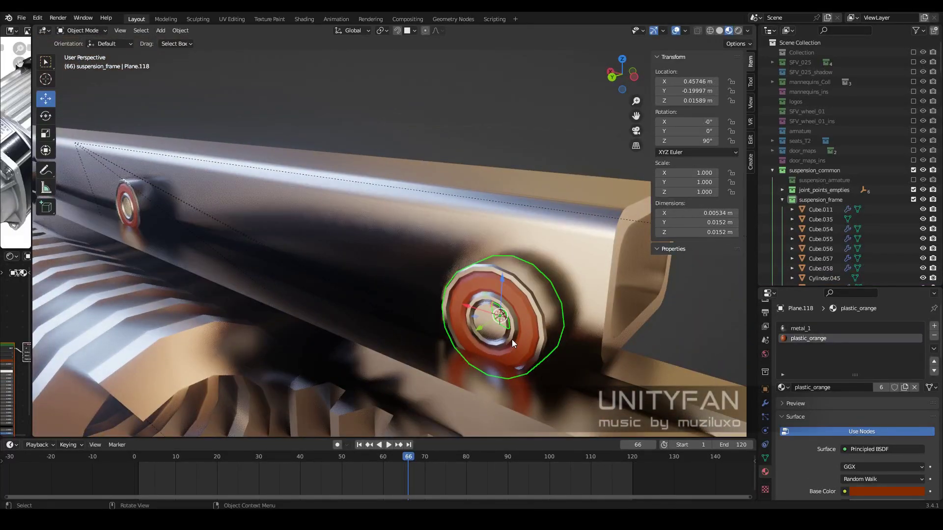
{"action": "mouse_move", "coordinate": [505, 346]}
{"action": "middle_mouse_down"}
{"action": "mouse_move", "coordinate": [491, 249]}
{"action": "mouse_move", "coordinate": [511, 296]}
{"action": "mouse_move", "coordinate": [520, 293]}
{"action": "mouse_move", "coordinate": [506, 263]}
{"action": "mouse_move", "coordinate": [431, 220]}
{"action": "mouse_move", "coordinate": [435, 242]}
{"action": "mouse_move", "coordinate": [434, 227]}
{"action": "mouse_move", "coordinate": [316, 258]}
{"action": "middle_mouse_up"}
{"action": "left_click", "coordinate": [249, 142]}
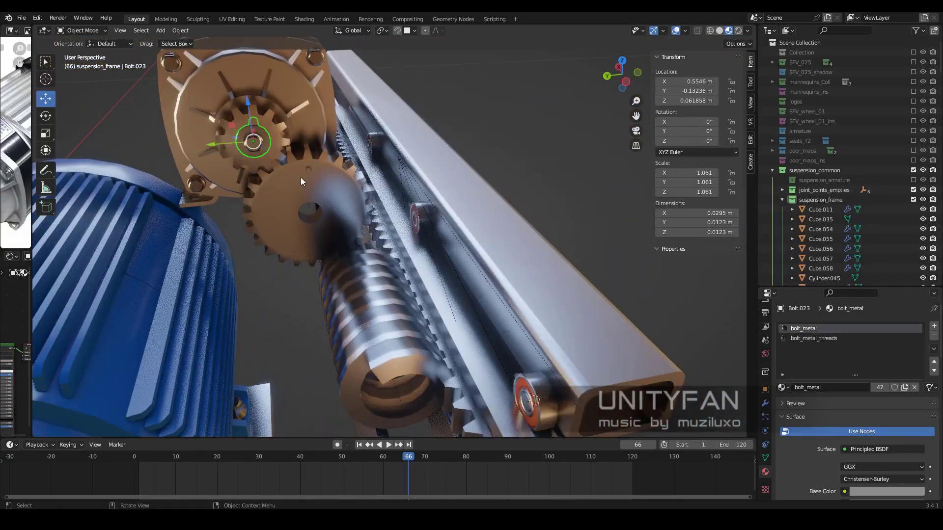
{"action": "mouse_move", "coordinate": [301, 177]}
{"action": "middle_mouse_down"}
{"action": "mouse_move", "coordinate": [358, 232]}
{"action": "mouse_move", "coordinate": [348, 296]}
{"action": "mouse_move", "coordinate": [252, 296]}
{"action": "mouse_move", "coordinate": [417, 246]}
{"action": "mouse_move", "coordinate": [417, 233]}
{"action": "middle_mouse_up"}
{"action": "left_click", "coordinate": [349, 296]}
Rotate the bolt copy -90° about Z in top view and move it
{"action": "key", "text": "KP_7"}
{"action": "key", "text": "r"}
{"action": "key", "text": "z"}
{"action": "key", "text": "minus"}
{"action": "key", "text": "9"}
{"action": "key", "text": "0"}
{"action": "key", "text": "Return"}
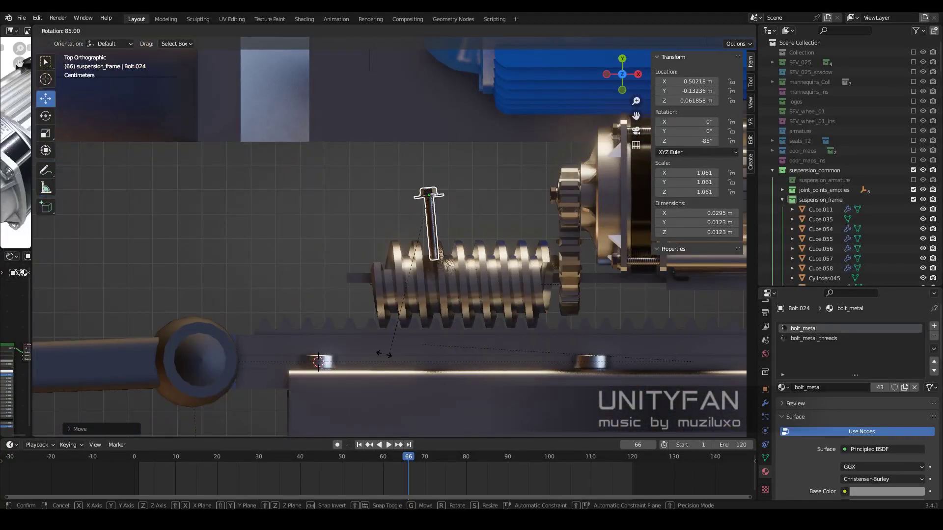
{"action": "key", "text": "g"}
{"action": "left_click", "coordinate": [416, 295]}
{"action": "mouse_move", "coordinate": [416, 295]}
{"action": "middle_mouse_down"}
{"action": "mouse_move", "coordinate": [418, 250]}
{"action": "mouse_move", "coordinate": [438, 294]}
{"action": "mouse_move", "coordinate": [404, 282]}
{"action": "mouse_move", "coordinate": [472, 240]}
{"action": "mouse_move", "coordinate": [454, 252]}
{"action": "middle_mouse_up"}
Snap the 3D cursor to the hub cylinder and the bolt copy onto it
{"action": "left_click", "coordinate": [437, 294]}
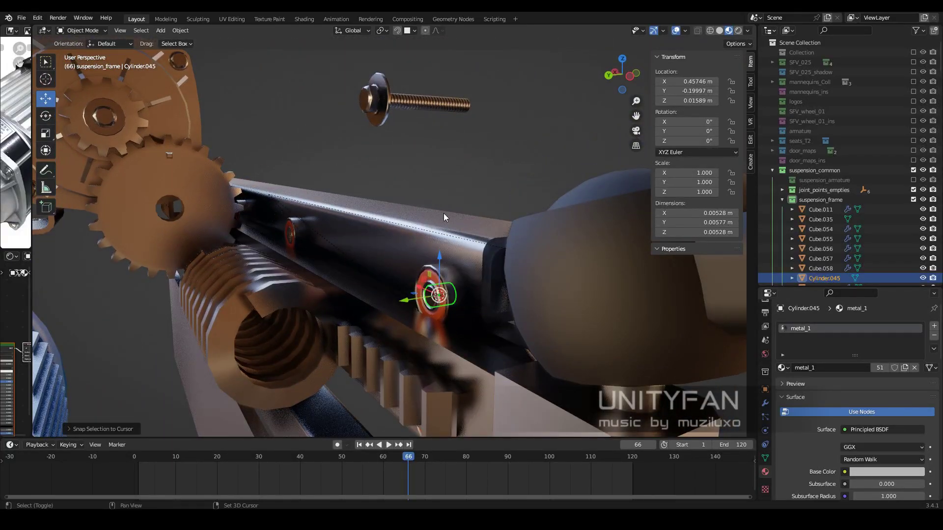
{"action": "middle_click_drag", "start_coordinate": [443, 213], "coordinate": [419, 160]}
{"action": "left_click", "coordinate": [418, 98]}
{"action": "key", "text": "shift+s"}
{"action": "left_click", "coordinate": [499, 290]}
{"action": "mouse_move", "coordinate": [499, 290]}
{"action": "middle_mouse_down"}
{"action": "mouse_move", "coordinate": [464, 311]}
{"action": "mouse_move", "coordinate": [479, 272]}
{"action": "mouse_move", "coordinate": [396, 315]}
{"action": "mouse_move", "coordinate": [423, 305]}
{"action": "mouse_move", "coordinate": [455, 241]}
{"action": "mouse_move", "coordinate": [394, 314]}
{"action": "mouse_move", "coordinate": [456, 273]}
{"action": "middle_mouse_up"}
Scale the bolt to 0.611, nudge it into the hub, and enter Edit Mode
{"action": "key", "text": "s"}
{"action": "left_click", "coordinate": [459, 317]}
{"action": "key", "text": "g"}
{"action": "left_click", "coordinate": [429, 296]}
{"action": "key", "text": "shift+z"}
{"action": "key", "text": "shift+z"}
{"action": "key", "text": "Tab"}
Finish the bolt mesh edit, return to rendered shading, and hide the hub cylinder
{"action": "key", "text": "z"}
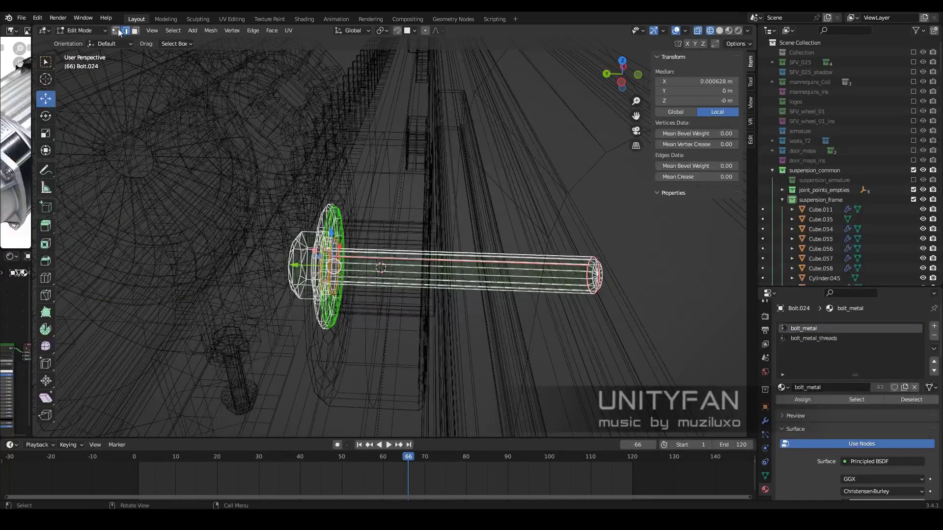
{"action": "left_click", "coordinate": [451, 280]}
{"action": "key", "text": "Tab"}
{"action": "key", "text": "shift+z"}
{"action": "mouse_move", "coordinate": [430, 327]}
{"action": "middle_mouse_down"}
{"action": "mouse_move", "coordinate": [396, 286]}
{"action": "mouse_move", "coordinate": [432, 292]}
{"action": "middle_mouse_up"}
{"action": "left_click", "coordinate": [390, 299]}
{"action": "key", "text": "h"}
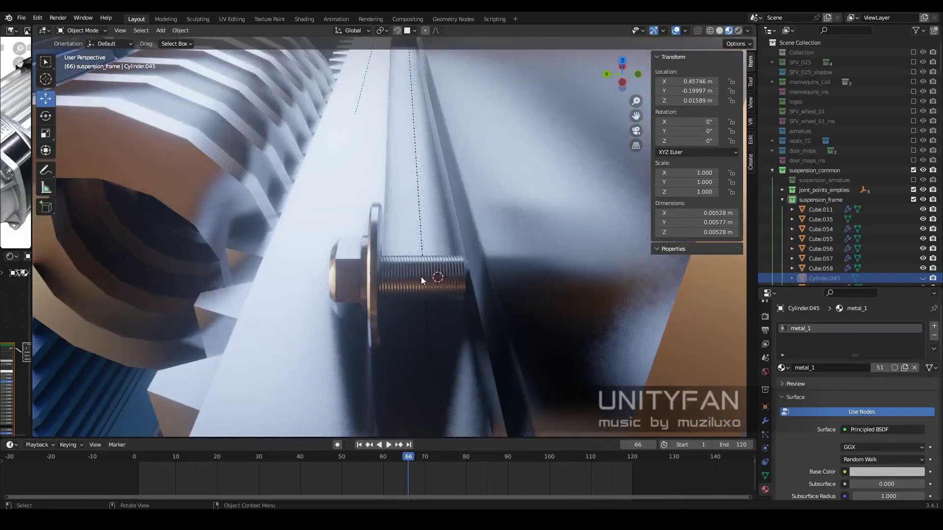
In a widened UV Editor, narrow the thread UVs along X and rotate them
{"action": "left_click_drag", "start_coordinate": [29, 211], "coordinate": [191, 211]}
{"action": "left_click", "coordinate": [10, 30]}
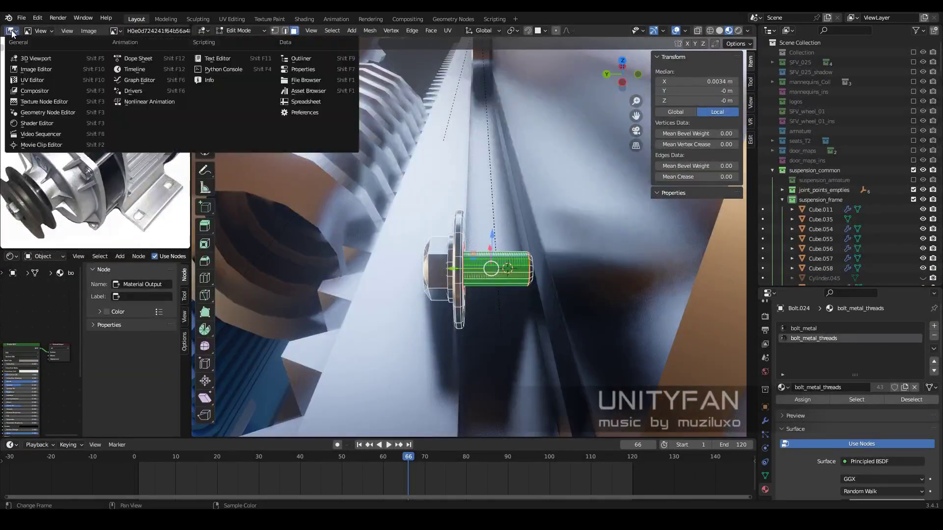
{"action": "left_click", "coordinate": [42, 73]}
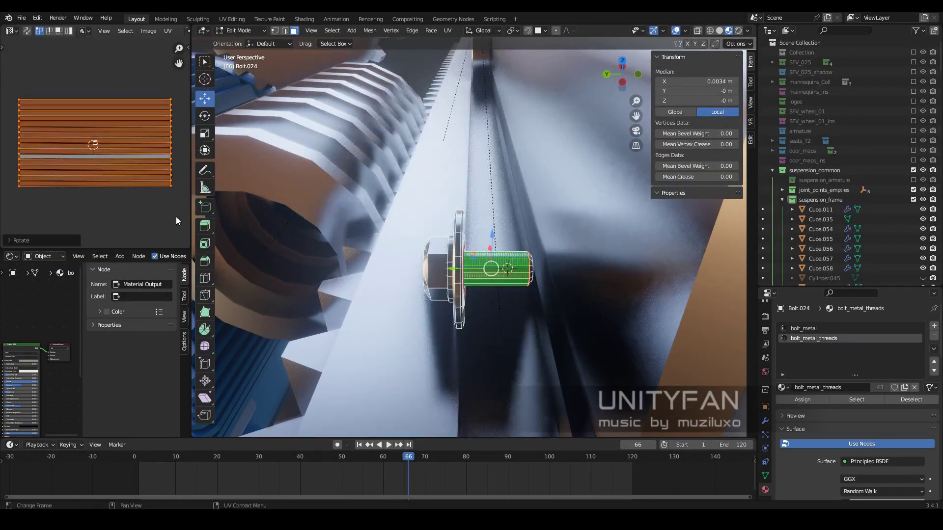
{"action": "key", "text": "s"}
{"action": "key", "text": "x"}
{"action": "left_click", "coordinate": [130, 182]}
{"action": "middle_click_drag", "start_coordinate": [343, 245], "coordinate": [465, 288]}
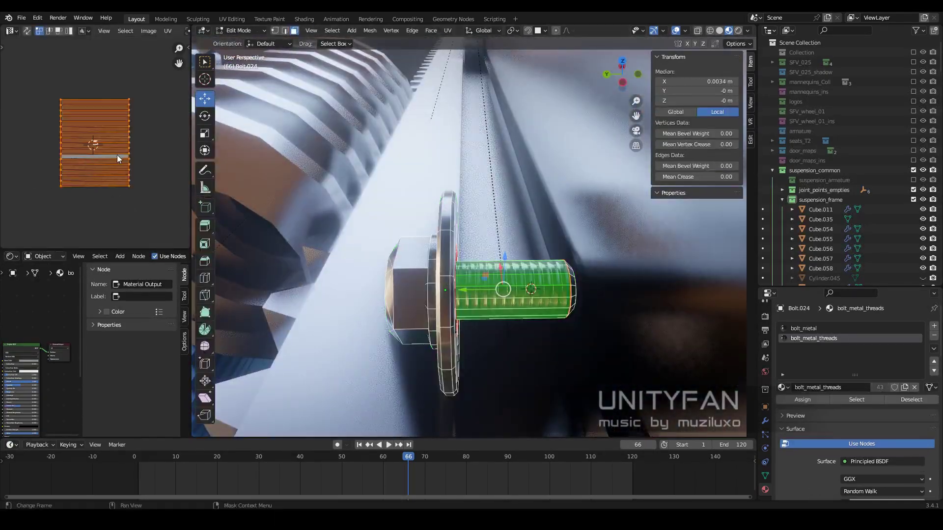
{"action": "key", "text": "Return"}
Return to Object Mode and unhide the hub cylinder
{"action": "key", "text": "Tab"}
{"action": "mouse_move", "coordinate": [488, 236]}
{"action": "middle_mouse_down"}
{"action": "mouse_move", "coordinate": [536, 248]}
{"action": "mouse_move", "coordinate": [543, 190]}
{"action": "mouse_move", "coordinate": [511, 227]}
{"action": "mouse_move", "coordinate": [457, 238]}
{"action": "middle_mouse_up"}
{"action": "key", "text": "alt+h"}
Inset the hub cylinder's end face in wireframe Edit Mode
{"action": "left_click", "coordinate": [520, 286]}
{"action": "key", "text": "shift+z"}
{"action": "key", "text": "Tab"}
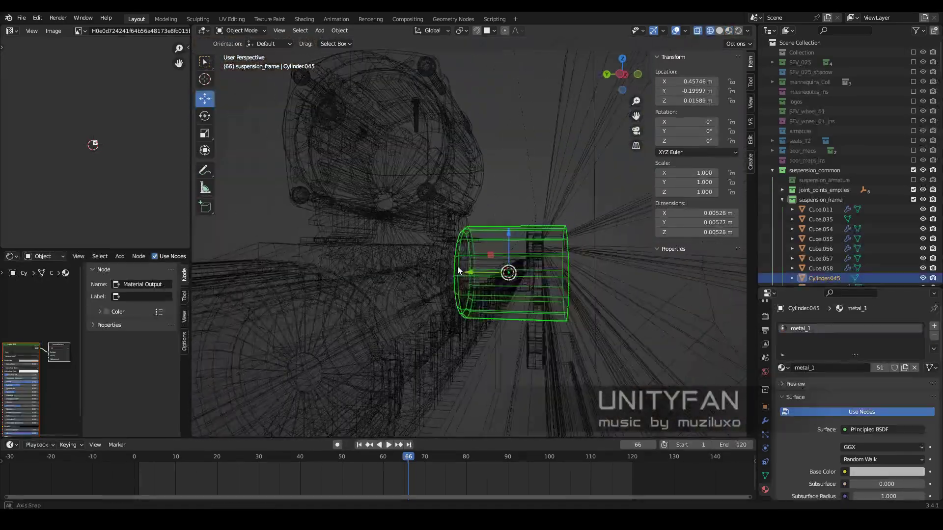
{"action": "mouse_move", "coordinate": [473, 296]}
{"action": "middle_mouse_down"}
{"action": "mouse_move", "coordinate": [549, 314]}
{"action": "mouse_move", "coordinate": [470, 330]}
{"action": "middle_mouse_up"}
{"action": "key", "text": "Escape"}
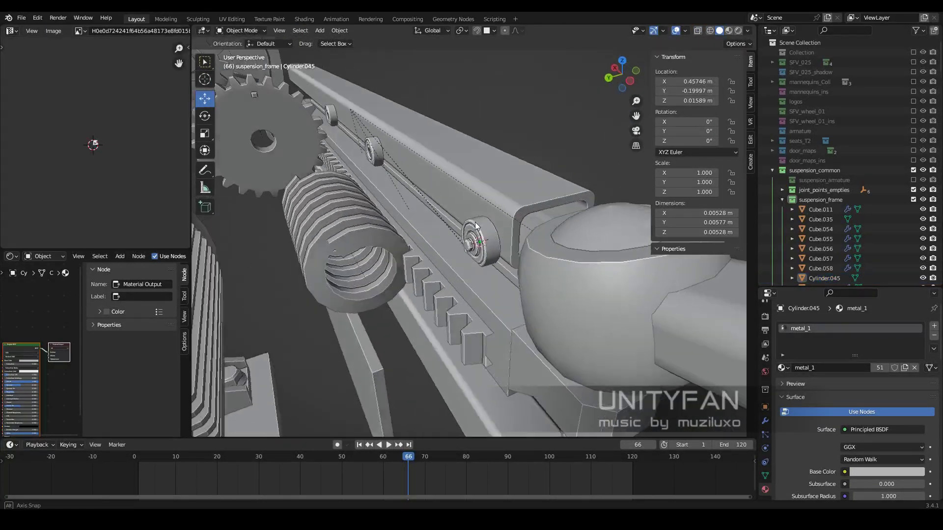
Move the fitted bolt into the suspension_frame collection and clear its parent
{"action": "left_click", "coordinate": [500, 272]}
{"action": "key", "text": "m"}
{"action": "left_click", "coordinate": [554, 315]}
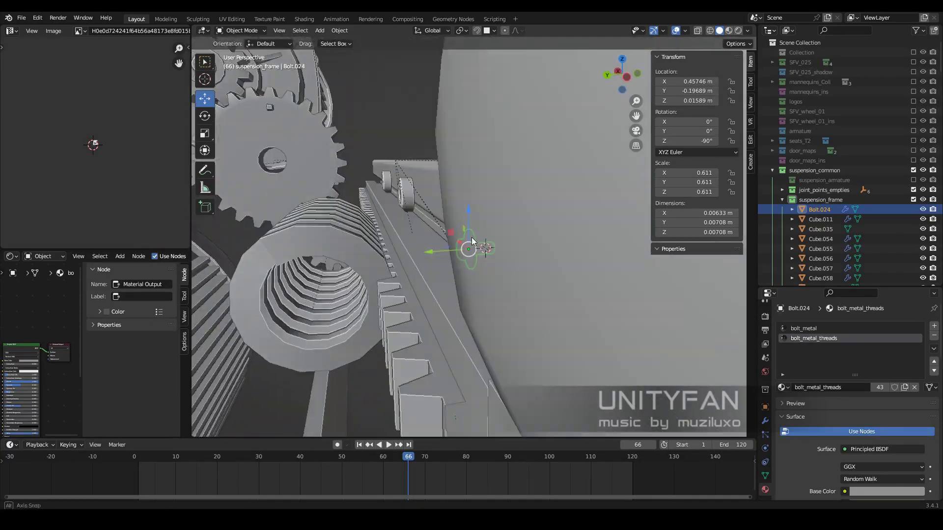
{"action": "key", "text": "alt+p"}
{"action": "left_click", "coordinate": [502, 255]}
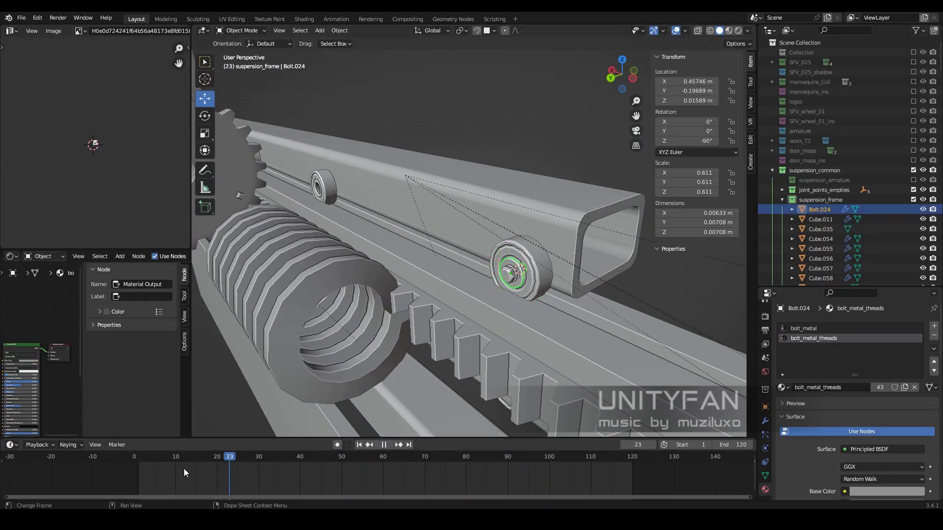
Apply the bolt's scale so it reads 1.000, then reselect it along the rail
{"action": "key", "text": "Escape"}
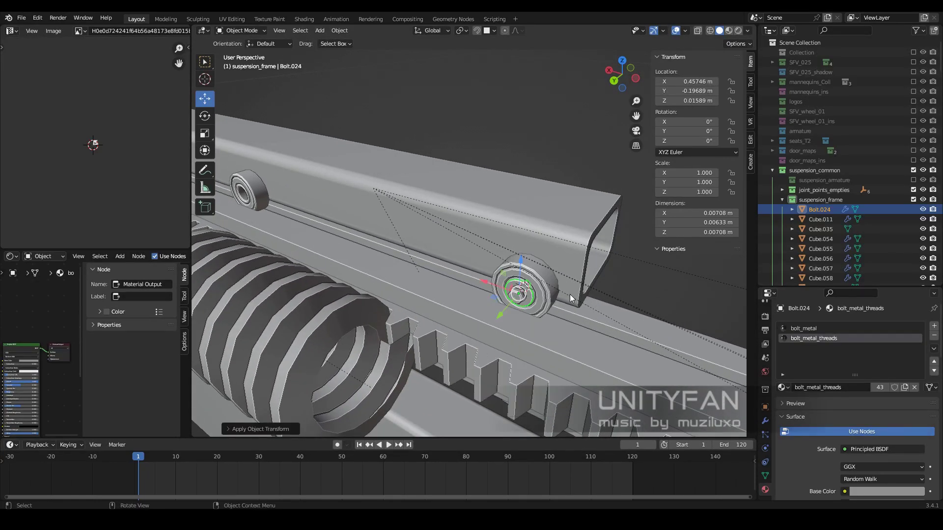
{"action": "key", "text": "KP_Decimal"}
{"action": "scroll", "coordinate": [513, 280], "scroll_direction": "down", "scroll_amount": 5}
{"action": "scroll", "coordinate": [514, 281], "scroll_direction": "down", "scroll_amount": 3}
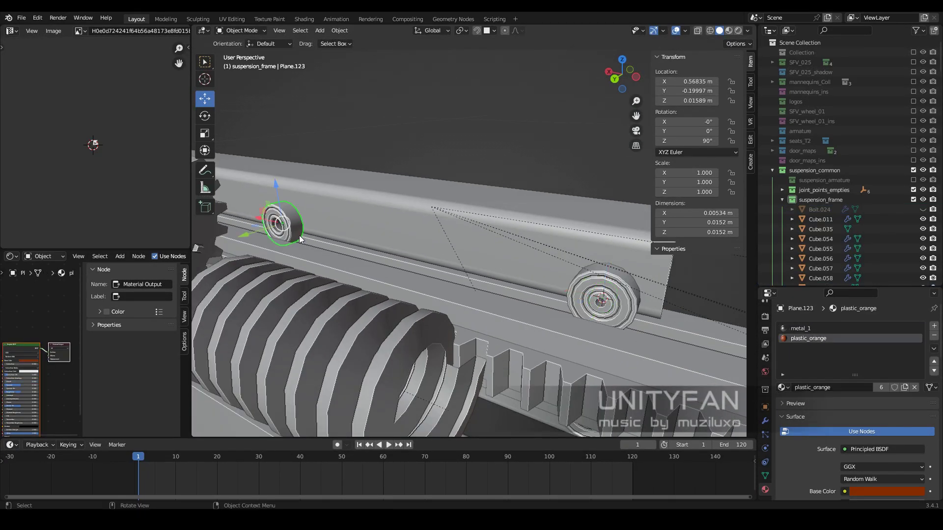
{"action": "middle_click_drag", "start_coordinate": [603, 297], "coordinate": [598, 311], "text": "shift"}
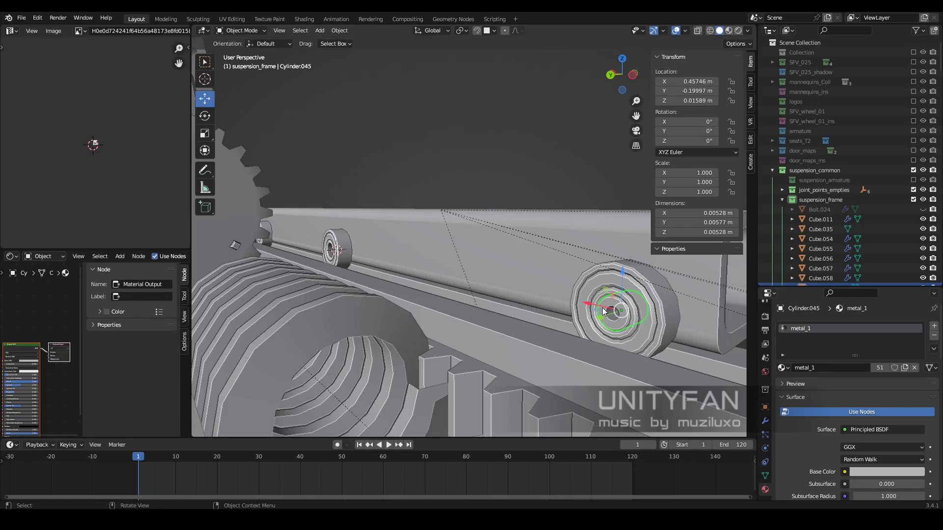
{"action": "mouse_move", "coordinate": [518, 237]}
{"action": "middle_mouse_down"}
{"action": "mouse_move", "coordinate": [584, 307]}
{"action": "mouse_move", "coordinate": [494, 287]}
{"action": "middle_mouse_up"}
{"action": "left_click", "coordinate": [585, 308]}
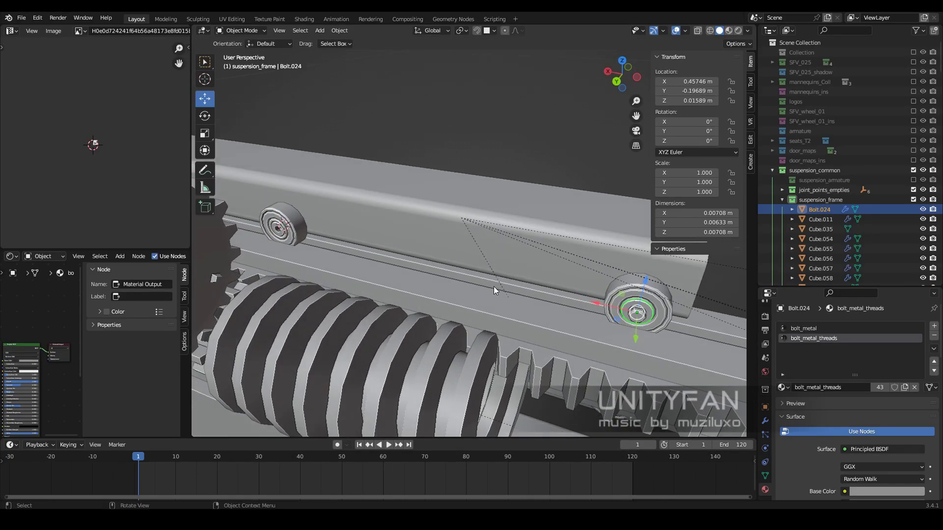
{"action": "middle_click_drag", "start_coordinate": [434, 222], "coordinate": [394, 222], "text": "shift"}
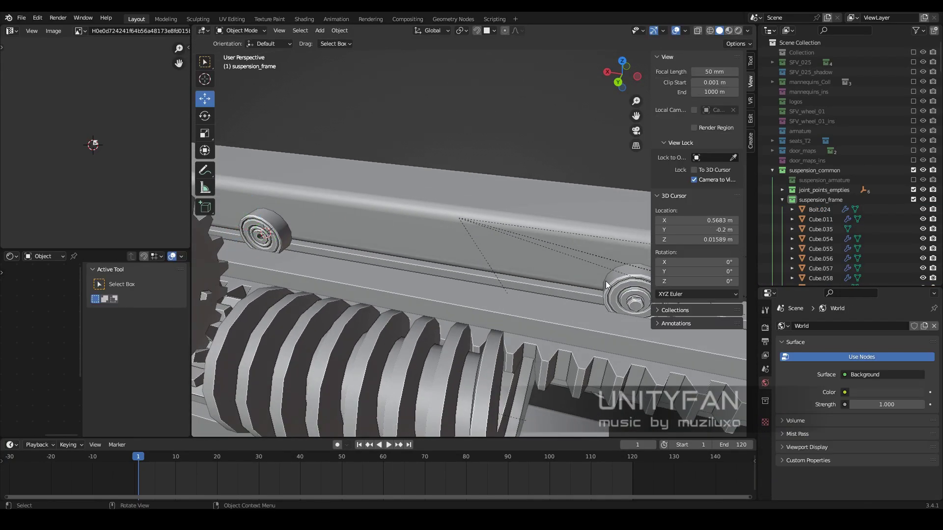
Copy the bolt into the next wheel and check its fit in material preview
{"action": "key", "text": "KP_Decimal"}
{"action": "mouse_move", "coordinate": [617, 272]}
{"action": "middle_mouse_down"}
{"action": "mouse_move", "coordinate": [562, 203]}
{"action": "mouse_move", "coordinate": [471, 275]}
{"action": "middle_mouse_up"}
{"action": "left_click_drag", "start_coordinate": [472, 275], "coordinate": [445, 256]}
{"action": "middle_click_drag", "start_coordinate": [445, 257], "coordinate": [503, 300]}
{"action": "key", "text": "z"}
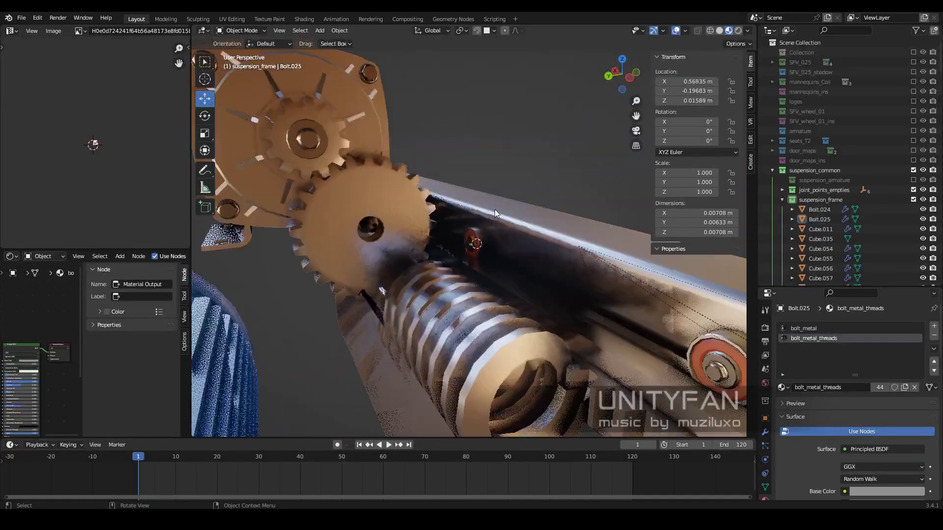
{"action": "mouse_move", "coordinate": [494, 209]}
{"action": "middle_mouse_down"}
{"action": "mouse_move", "coordinate": [515, 274]}
{"action": "mouse_move", "coordinate": [524, 187]}
{"action": "mouse_move", "coordinate": [558, 201]}
{"action": "mouse_move", "coordinate": [553, 234]}
{"action": "mouse_move", "coordinate": [500, 235]}
{"action": "mouse_move", "coordinate": [506, 301]}
{"action": "mouse_move", "coordinate": [426, 290]}
{"action": "middle_mouse_up"}
{"action": "left_click", "coordinate": [500, 236]}
{"action": "key", "text": "h"}
{"action": "left_click", "coordinate": [498, 220]}
{"action": "key", "text": "alt+h"}
{"action": "mouse_move", "coordinate": [496, 294]}
{"action": "middle_mouse_down"}
{"action": "mouse_move", "coordinate": [509, 266]}
{"action": "mouse_move", "coordinate": [444, 260]}
{"action": "middle_mouse_up"}
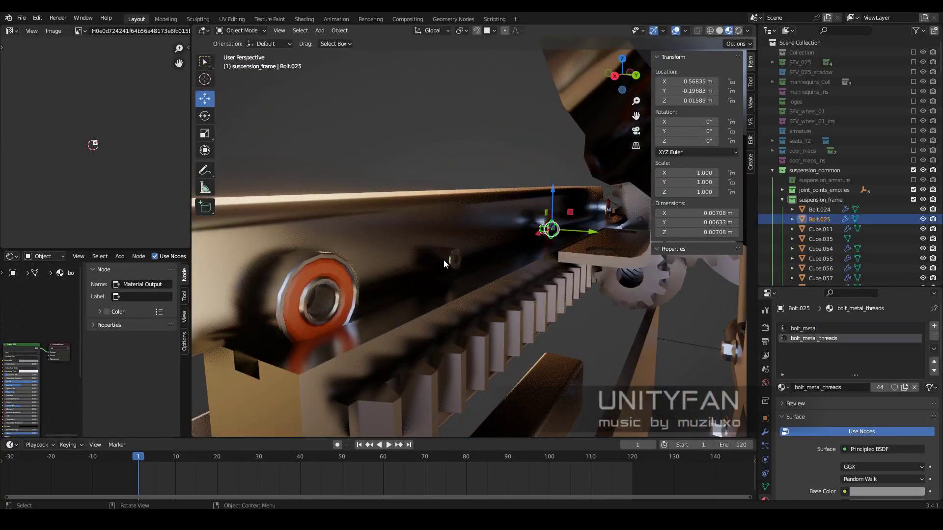
{"action": "mouse_move", "coordinate": [554, 230]}
{"action": "middle_mouse_down"}
{"action": "mouse_move", "coordinate": [575, 286]}
{"action": "mouse_move", "coordinate": [488, 237]}
{"action": "mouse_move", "coordinate": [487, 304]}
{"action": "mouse_move", "coordinate": [562, 255]}
{"action": "mouse_move", "coordinate": [549, 288]}
{"action": "middle_mouse_up"}
Duplicate the bolt, snap the copy to the next wheel's centre, and nudge it into place
{"action": "key", "text": "shift+d"}
{"action": "key", "text": "Escape"}
{"action": "key", "text": "shift+s"}
{"action": "key", "text": "g"}
{"action": "scroll", "coordinate": [561, 256], "scroll_direction": "down", "scroll_amount": 3}
{"action": "scroll", "coordinate": [549, 287], "scroll_direction": "up", "scroll_amount": 3}
{"action": "left_click", "coordinate": [889, 413]}
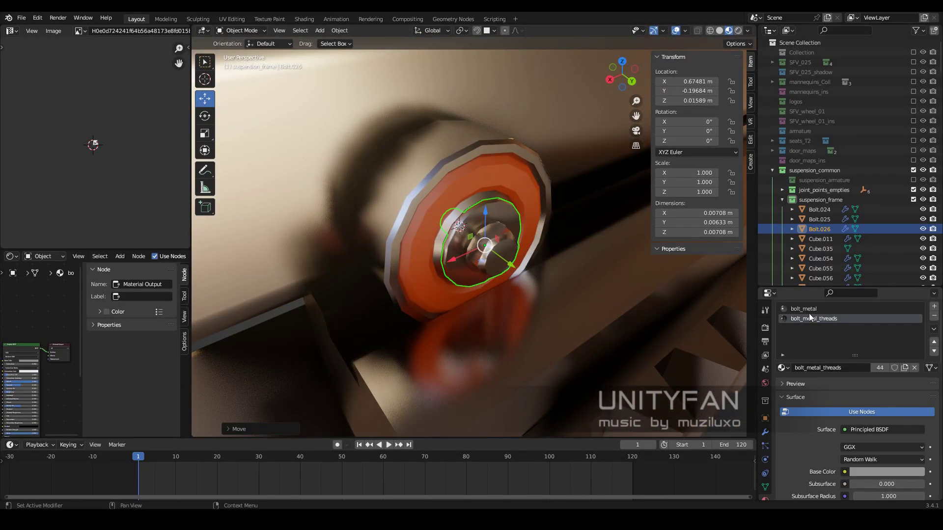
{"action": "scroll", "coordinate": [479, 310], "scroll_direction": "down", "scroll_amount": 3}
{"action": "mouse_move", "coordinate": [479, 311]}
{"action": "middle_mouse_down"}
{"action": "mouse_move", "coordinate": [540, 269]}
{"action": "mouse_move", "coordinate": [478, 246]}
{"action": "mouse_move", "coordinate": [484, 196]}
{"action": "middle_mouse_up"}
{"action": "key", "text": "z"}
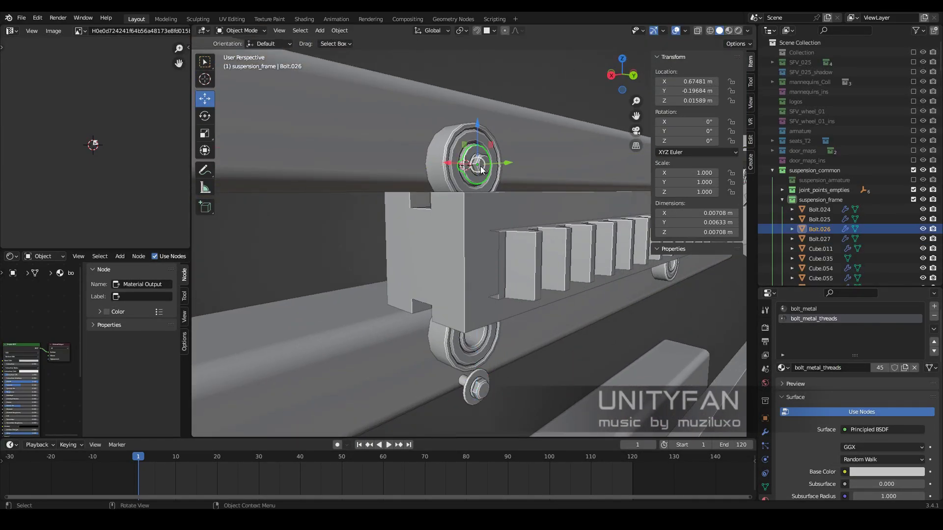
Snap a bolt copy onto the lower wheel's centre and seat it in the hub
{"action": "left_click", "coordinate": [469, 337]}
{"action": "key", "text": "KP_Decimal"}
{"action": "key", "text": "shift+s"}
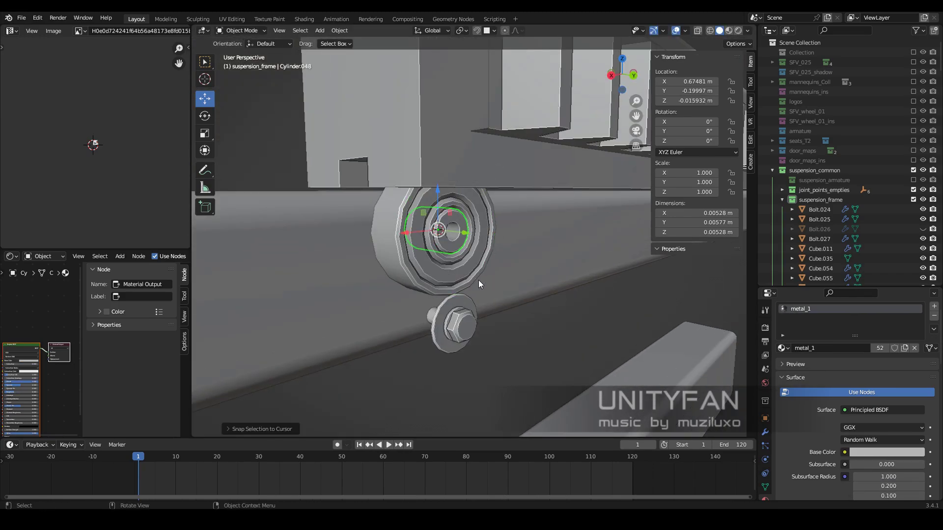
{"action": "left_click", "coordinate": [451, 324]}
{"action": "key", "text": "shift+s"}
{"action": "middle_click_drag", "start_coordinate": [455, 238], "coordinate": [523, 278]}
{"action": "left_click_drag", "start_coordinate": [524, 278], "coordinate": [504, 288]}
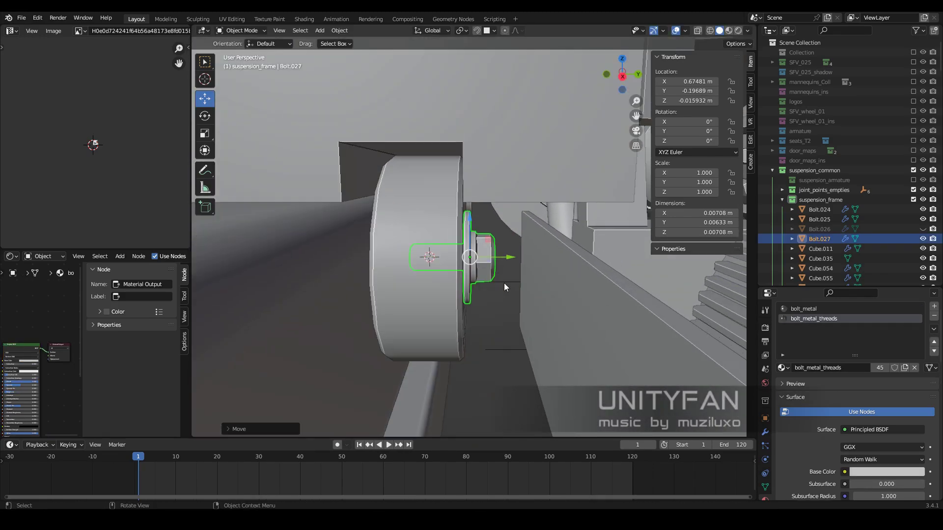
{"action": "mouse_move", "coordinate": [503, 283]}
{"action": "middle_mouse_down"}
{"action": "mouse_move", "coordinate": [482, 273]}
{"action": "mouse_move", "coordinate": [520, 260]}
{"action": "mouse_move", "coordinate": [493, 226]}
{"action": "mouse_move", "coordinate": [513, 204]}
{"action": "mouse_move", "coordinate": [359, 206]}
{"action": "mouse_move", "coordinate": [471, 233]}
{"action": "middle_mouse_up"}
Place another bolt copy in the next bearing wheel's hub
{"action": "left_click", "coordinate": [496, 235]}
{"action": "key", "text": "KP_Decimal"}
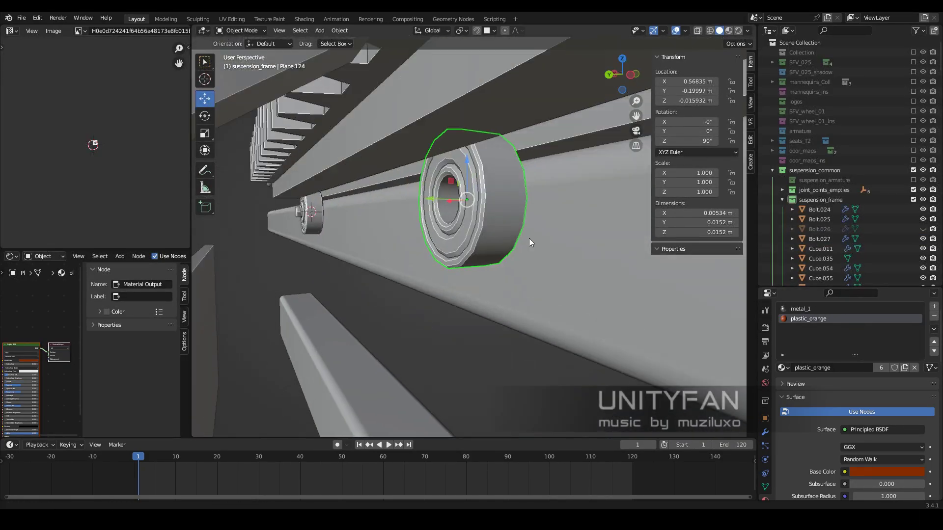
{"action": "middle_click_drag", "start_coordinate": [529, 243], "coordinate": [542, 242]}
{"action": "mouse_move", "coordinate": [533, 276]}
{"action": "middle_mouse_down"}
{"action": "mouse_move", "coordinate": [432, 255]}
{"action": "mouse_move", "coordinate": [444, 266]}
{"action": "mouse_move", "coordinate": [302, 266]}
{"action": "mouse_move", "coordinate": [343, 264]}
{"action": "mouse_move", "coordinate": [331, 273]}
{"action": "middle_mouse_up"}
{"action": "left_click", "coordinate": [301, 267]}
{"action": "left_click", "coordinate": [331, 276]}
{"action": "left_click", "coordinate": [448, 274]}
{"action": "mouse_move", "coordinate": [448, 274]}
{"action": "middle_mouse_down"}
{"action": "mouse_move", "coordinate": [459, 289]}
{"action": "mouse_move", "coordinate": [482, 264]}
{"action": "mouse_move", "coordinate": [525, 250]}
{"action": "middle_mouse_up"}
Reselect the new bolt, check its hub position, and unhide the other bolts
{"action": "key", "text": "ctrl+z"}
{"action": "key", "text": "ctrl+z"}
{"action": "key", "text": "ctrl+z"}
{"action": "key", "text": "KP_Decimal"}
{"action": "left_click_drag", "start_coordinate": [525, 250], "coordinate": [528, 252]}
{"action": "right_click", "coordinate": [529, 252]}
{"action": "key", "text": "alt+h"}
{"action": "mouse_move", "coordinate": [529, 252]}
{"action": "middle_mouse_down"}
{"action": "mouse_move", "coordinate": [497, 329]}
{"action": "mouse_move", "coordinate": [485, 297]}
{"action": "mouse_move", "coordinate": [503, 320]}
{"action": "mouse_move", "coordinate": [461, 313]}
{"action": "mouse_move", "coordinate": [427, 346]}
{"action": "mouse_move", "coordinate": [418, 279]}
{"action": "middle_mouse_up"}
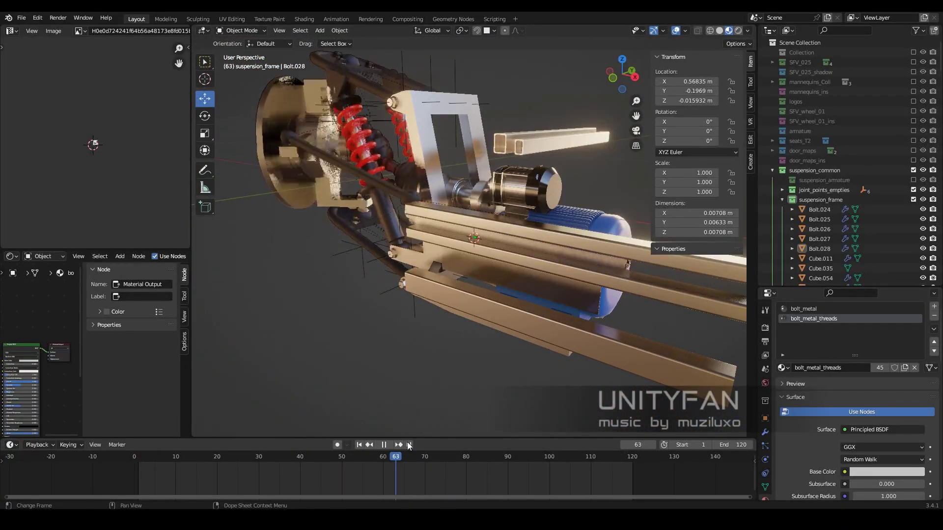
Stop playback and select the two bracket plates
{"action": "key", "text": "Escape"}
{"action": "mouse_move", "coordinate": [423, 315]}
{"action": "middle_mouse_down"}
{"action": "mouse_move", "coordinate": [438, 273]}
{"action": "mouse_move", "coordinate": [398, 279]}
{"action": "middle_mouse_up"}
{"action": "left_click", "coordinate": [473, 258]}
{"action": "mouse_move", "coordinate": [473, 258]}
{"action": "middle_mouse_down"}
{"action": "mouse_move", "coordinate": [448, 276]}
{"action": "mouse_move", "coordinate": [525, 301]}
{"action": "mouse_move", "coordinate": [485, 267]}
{"action": "middle_mouse_up"}
{"action": "left_click", "coordinate": [525, 301]}
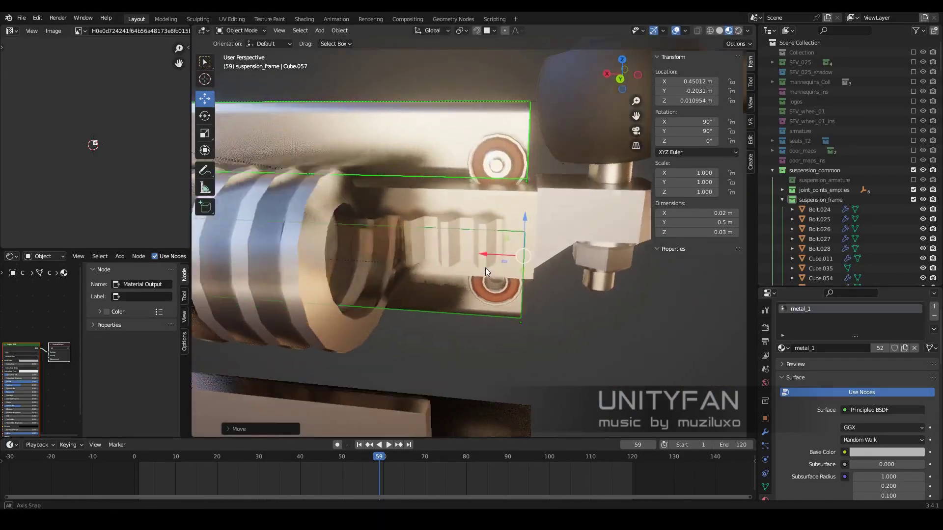
Rewind to frame 53 and play the animation, then stop with the washer bolt selected
{"action": "left_click_drag", "start_coordinate": [503, 458], "coordinate": [354, 458]}
{"action": "scroll", "coordinate": [552, 358], "scroll_direction": "down", "scroll_amount": 3}
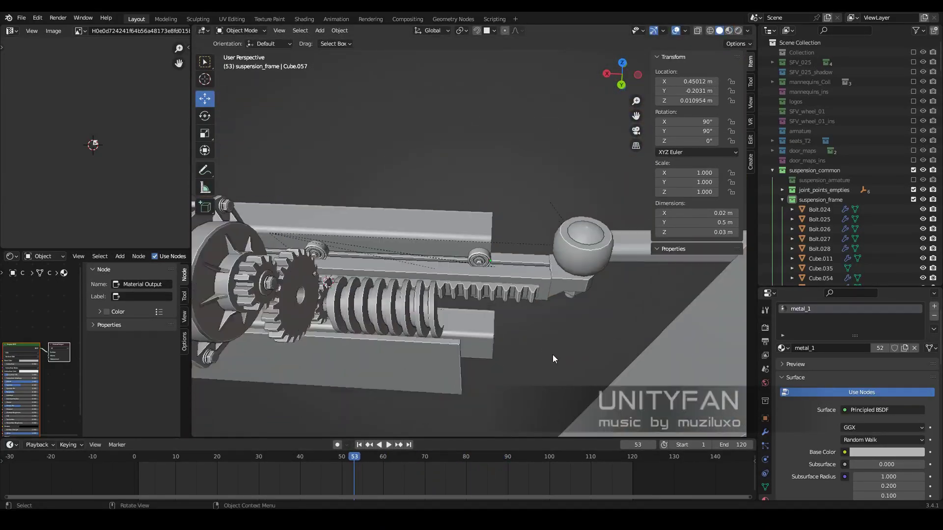
{"action": "key", "text": "space"}
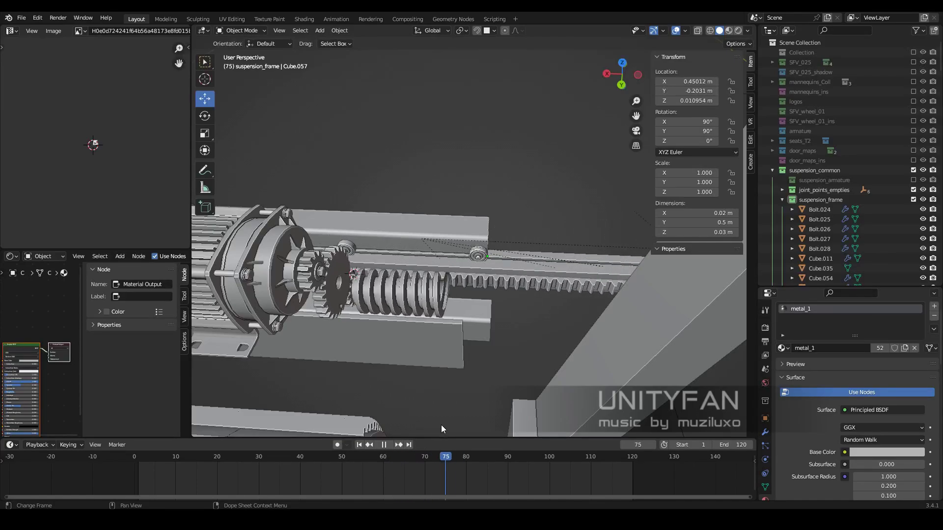
{"action": "scroll", "coordinate": [438, 344], "scroll_direction": "up", "scroll_amount": 5}
{"action": "left_click", "coordinate": [458, 313]}
{"action": "key", "text": "space"}
Duplicate the selected bolt and shift the copy along X
{"action": "middle_click_drag", "start_coordinate": [458, 313], "coordinate": [395, 272]}
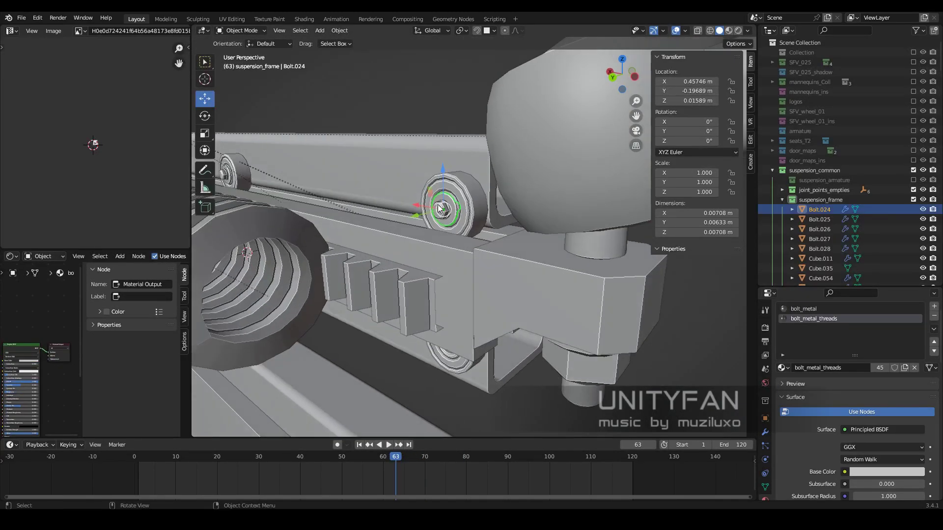
{"action": "scroll", "coordinate": [448, 249], "scroll_direction": "up", "scroll_amount": 3}
{"action": "key", "text": "shift+d"}
{"action": "key", "text": "x"}
{"action": "left_click", "coordinate": [407, 261]}
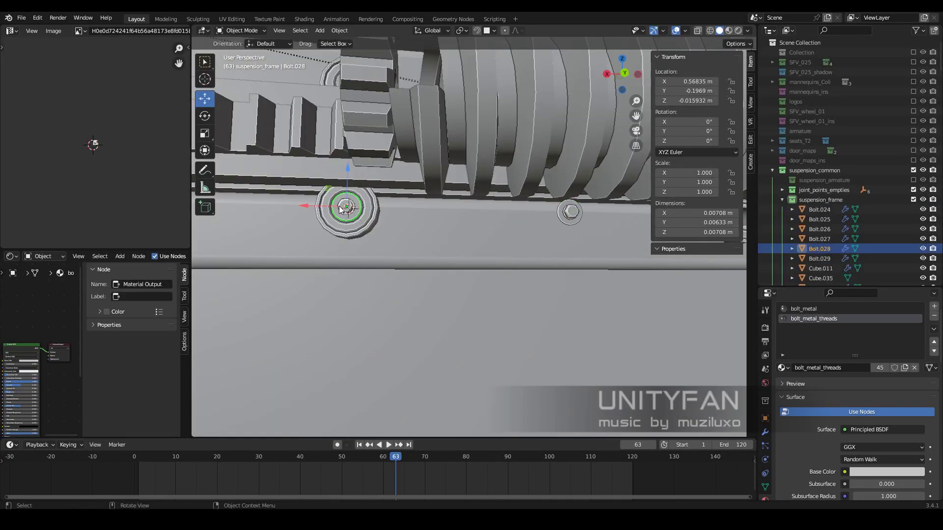
Snap the bolt copy to the large round washer's centre
{"action": "left_click", "coordinate": [347, 207]}
{"action": "mouse_move", "coordinate": [346, 206]}
{"action": "middle_mouse_down"}
{"action": "mouse_move", "coordinate": [362, 246]}
{"action": "mouse_move", "coordinate": [313, 230]}
{"action": "middle_mouse_up"}
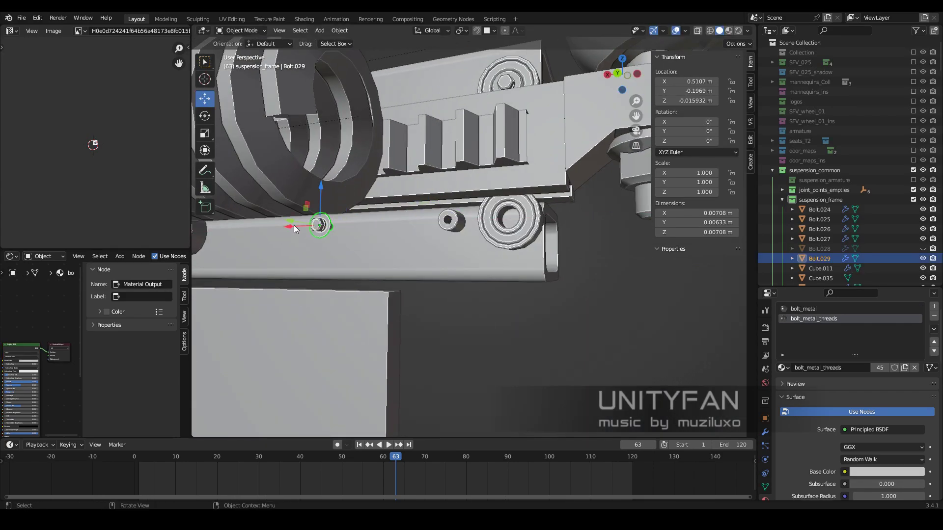
{"action": "scroll", "coordinate": [520, 225], "scroll_direction": "up", "scroll_amount": 3}
{"action": "key", "text": "shift+s"}
{"action": "left_click", "coordinate": [367, 213]}
{"action": "key", "text": "shift+s"}
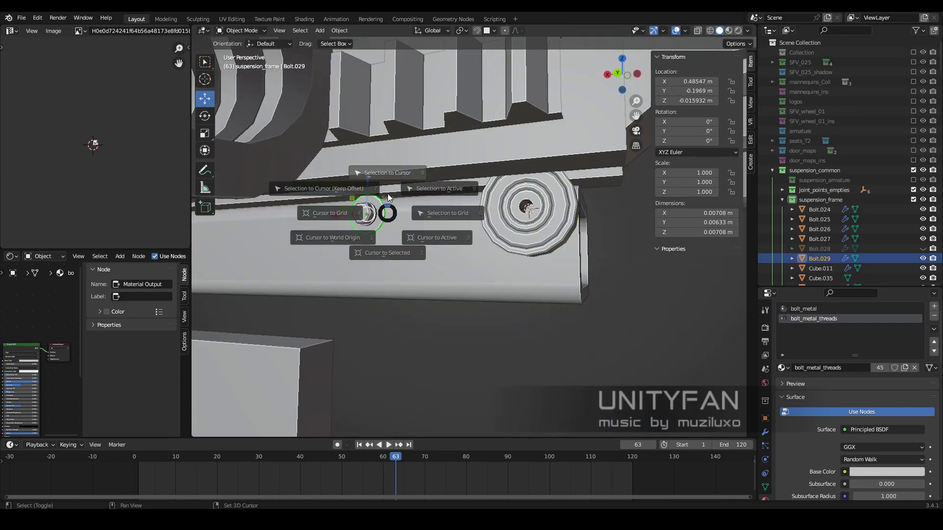
{"action": "left_click", "coordinate": [379, 175]}
Slide the bolt along Y onto the washer and switch to material preview
{"action": "middle_click_drag", "start_coordinate": [378, 175], "coordinate": [492, 227]}
{"action": "scroll", "coordinate": [492, 227], "scroll_direction": "up", "scroll_amount": 3}
{"action": "left_click_drag", "start_coordinate": [344, 297], "coordinate": [317, 293]}
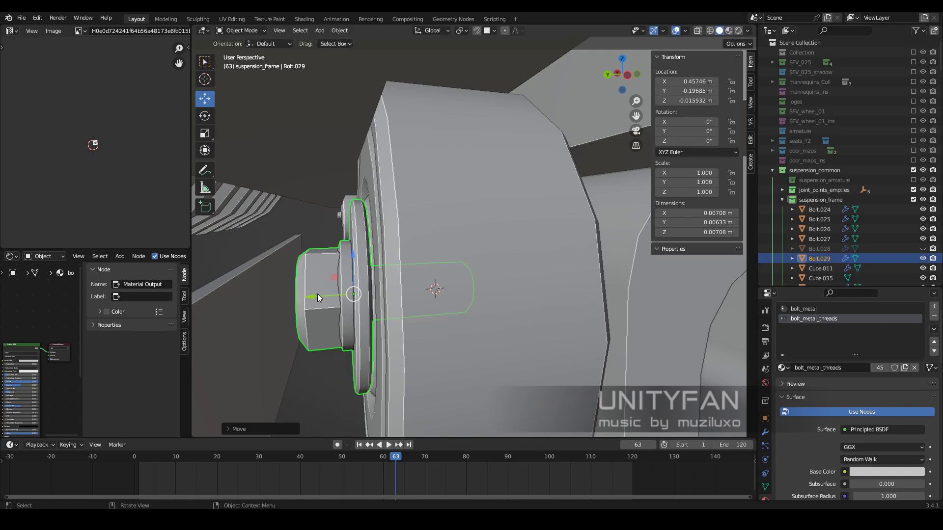
{"action": "scroll", "coordinate": [317, 294], "scroll_direction": "down", "scroll_amount": 2}
{"action": "mouse_move", "coordinate": [317, 293]}
{"action": "middle_mouse_down"}
{"action": "mouse_move", "coordinate": [340, 278]}
{"action": "mouse_move", "coordinate": [491, 288]}
{"action": "middle_mouse_up"}
{"action": "key", "text": "z"}
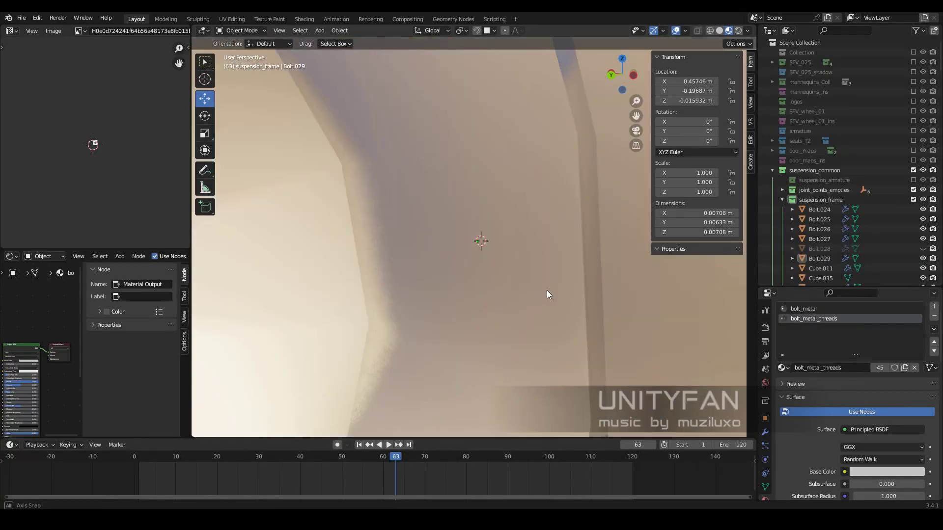
{"action": "scroll", "coordinate": [546, 290], "scroll_direction": "down", "scroll_amount": 3}
{"action": "mouse_move", "coordinate": [576, 296]}
{"action": "middle_mouse_down"}
{"action": "mouse_move", "coordinate": [372, 275]}
{"action": "mouse_move", "coordinate": [393, 258]}
{"action": "middle_mouse_up"}
Move the two rails' end faces in Edit Mode to shorten them to 0.232 m
{"action": "left_click", "coordinate": [392, 258]}
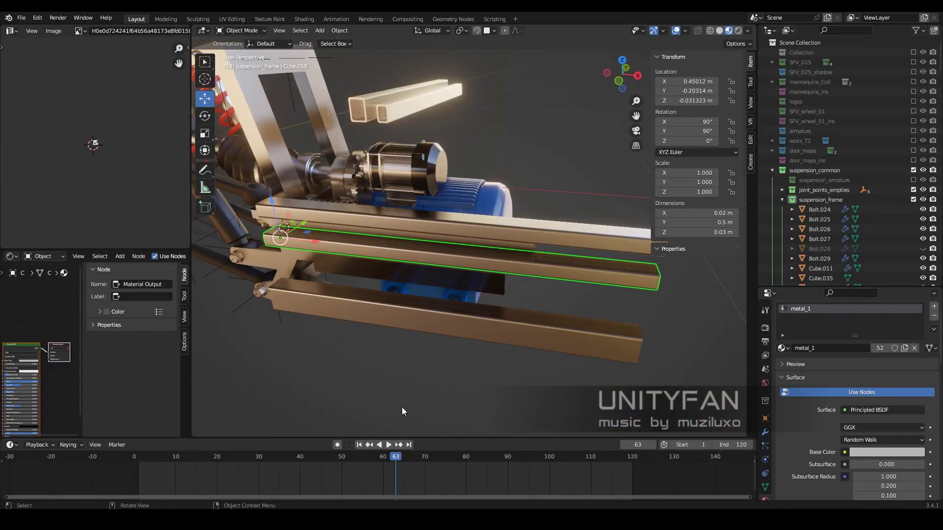
{"action": "left_click_drag", "start_coordinate": [343, 460], "coordinate": [391, 461]}
{"action": "scroll", "coordinate": [581, 286], "scroll_direction": "up", "scroll_amount": 2}
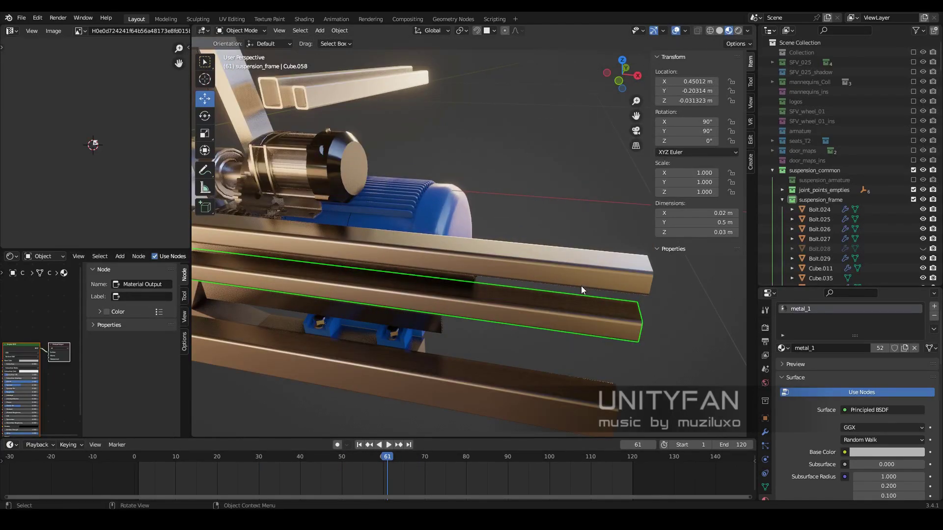
{"action": "key", "text": "Tab"}
{"action": "mouse_move", "coordinate": [582, 286]}
{"action": "middle_mouse_down"}
{"action": "mouse_move", "coordinate": [601, 276]}
{"action": "mouse_move", "coordinate": [458, 303]}
{"action": "mouse_move", "coordinate": [455, 313]}
{"action": "middle_mouse_up"}
{"action": "key", "text": "z"}
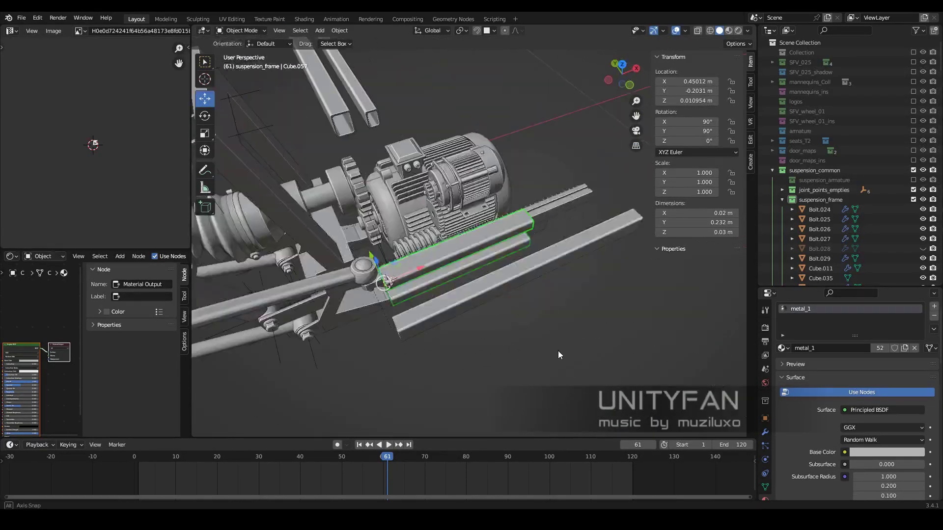
Play and scrub the animation to frame 71, then select the upper rail
{"action": "mouse_move", "coordinate": [491, 287]}
{"action": "middle_mouse_down"}
{"action": "mouse_move", "coordinate": [550, 320]}
{"action": "mouse_move", "coordinate": [484, 346]}
{"action": "mouse_move", "coordinate": [428, 313]}
{"action": "middle_mouse_up"}
{"action": "left_click", "coordinate": [338, 459]}
{"action": "key", "text": "space"}
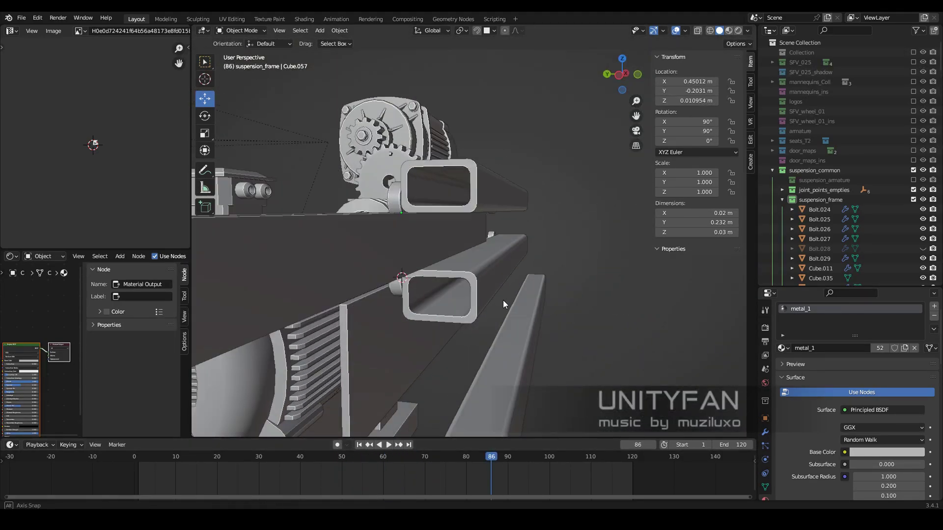
{"action": "mouse_move", "coordinate": [503, 300]}
{"action": "middle_mouse_down"}
{"action": "mouse_move", "coordinate": [462, 297]}
{"action": "mouse_move", "coordinate": [461, 320]}
{"action": "mouse_move", "coordinate": [444, 244]}
{"action": "mouse_move", "coordinate": [412, 245]}
{"action": "mouse_move", "coordinate": [480, 270]}
{"action": "mouse_move", "coordinate": [382, 461]}
{"action": "middle_mouse_up"}
{"action": "key", "text": "space"}
{"action": "mouse_move", "coordinate": [382, 461]}
{"action": "left_mouse_down"}
{"action": "mouse_move", "coordinate": [471, 425]}
{"action": "mouse_move", "coordinate": [423, 414]}
{"action": "mouse_move", "coordinate": [431, 414]}
{"action": "left_mouse_up"}
{"action": "mouse_move", "coordinate": [430, 415]}
{"action": "middle_mouse_down"}
{"action": "mouse_move", "coordinate": [541, 335]}
{"action": "mouse_move", "coordinate": [468, 349]}
{"action": "mouse_move", "coordinate": [528, 356]}
{"action": "mouse_move", "coordinate": [426, 292]}
{"action": "mouse_move", "coordinate": [503, 311]}
{"action": "mouse_move", "coordinate": [460, 314]}
{"action": "mouse_move", "coordinate": [485, 320]}
{"action": "mouse_move", "coordinate": [428, 305]}
{"action": "middle_mouse_up"}
{"action": "left_click", "coordinate": [427, 291]}
Duplicate the rail along Z in front view and rotate the copy 90° upright
{"action": "key", "text": "KP_1"}
{"action": "key", "text": "shift+d"}
{"action": "key", "text": "z"}
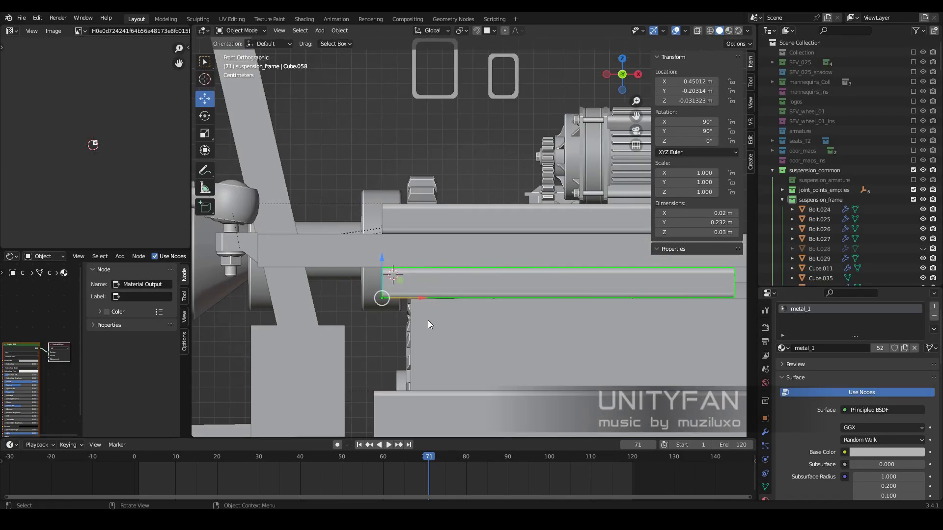
{"action": "left_click", "coordinate": [468, 329]}
{"action": "type", "text": "r90"}
{"action": "key", "text": "Return"}
{"action": "scroll", "coordinate": [460, 174], "scroll_direction": "up", "scroll_amount": 3}
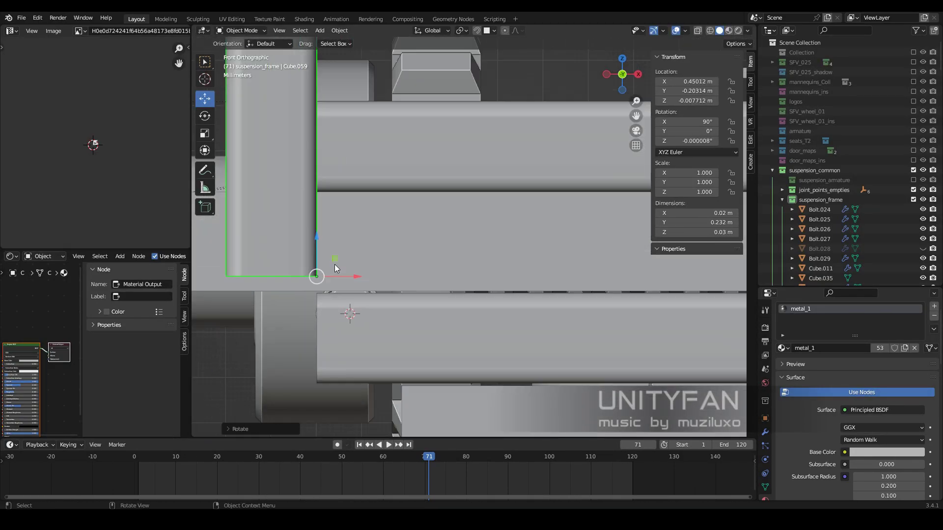
{"action": "scroll", "coordinate": [436, 230], "scroll_direction": "up", "scroll_amount": 2}
{"action": "scroll", "coordinate": [436, 231], "scroll_direction": "down", "scroll_amount": 5}
{"action": "scroll", "coordinate": [436, 85], "scroll_direction": "up", "scroll_amount": 1}
Shorten the rail copy in Edit Mode into a short spacer and move it into place
{"action": "key", "text": "Tab"}
{"action": "key", "text": "Tab"}
{"action": "scroll", "coordinate": [337, 242], "scroll_direction": "up", "scroll_amount": 3}
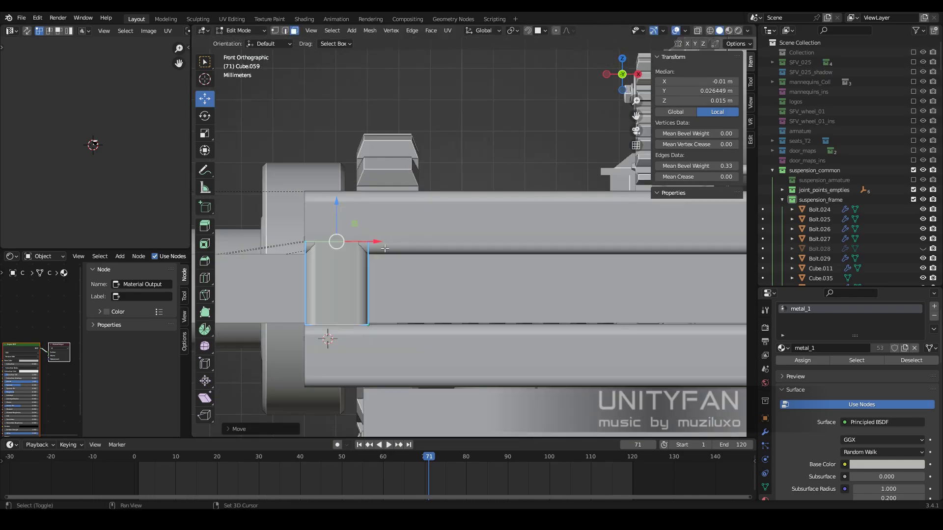
{"action": "scroll", "coordinate": [474, 253], "scroll_direction": "down", "scroll_amount": 3}
{"action": "key", "text": "g"}
{"action": "left_click", "coordinate": [508, 286]}
{"action": "mouse_move", "coordinate": [508, 286]}
{"action": "middle_mouse_down"}
{"action": "mouse_move", "coordinate": [532, 276]}
{"action": "mouse_move", "coordinate": [431, 272]}
{"action": "mouse_move", "coordinate": [409, 256]}
{"action": "mouse_move", "coordinate": [525, 313]}
{"action": "middle_mouse_up"}
{"action": "key", "text": "KP_3"}
{"action": "key", "text": "KP_7"}
Rotate the spacer 90° about Z and nudge it along Y between the rails
{"action": "key", "text": "r"}
{"action": "left_click", "coordinate": [510, 184]}
{"action": "key", "text": "shift+z"}
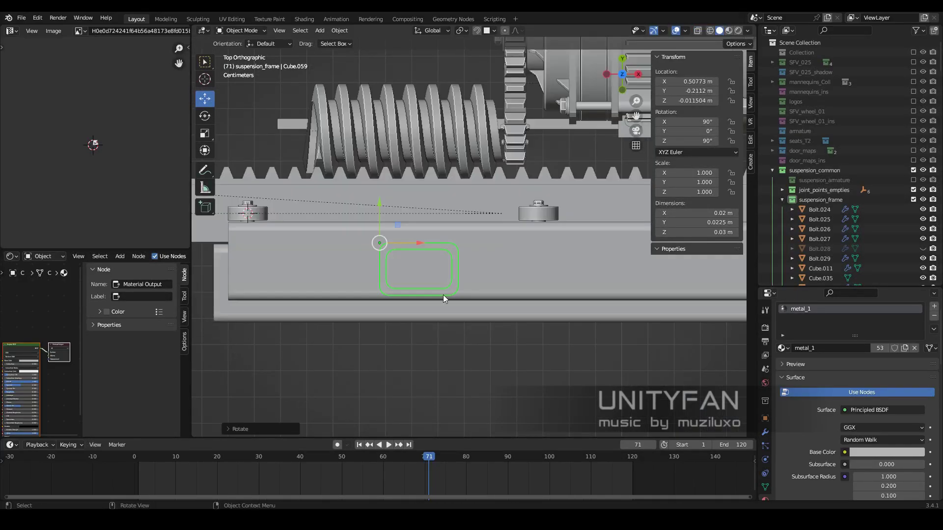
{"action": "middle_click_drag", "start_coordinate": [443, 295], "coordinate": [541, 181]}
{"action": "key", "text": "ctrl+KP_3"}
{"action": "left_click_drag", "start_coordinate": [382, 334], "coordinate": [392, 334]}
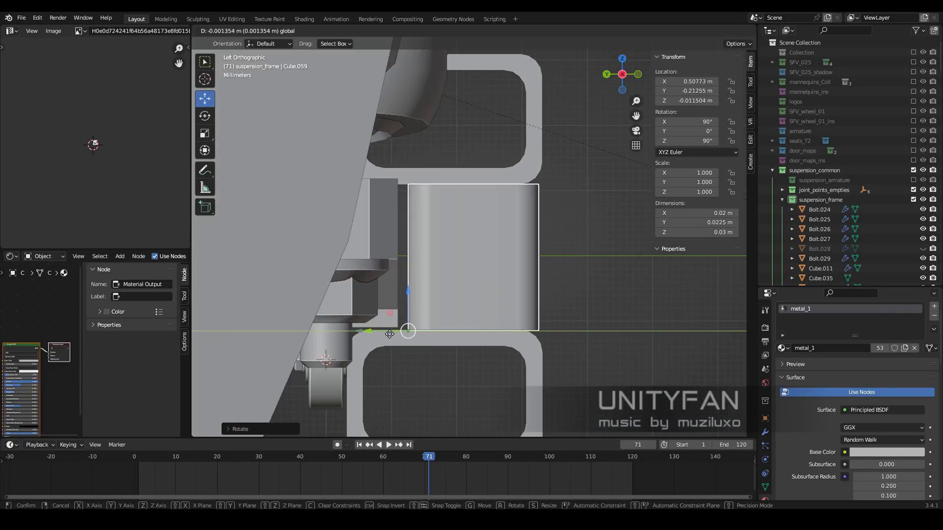
{"action": "key", "text": "shift+z"}
{"action": "mouse_move", "coordinate": [393, 334]}
{"action": "middle_mouse_down"}
{"action": "mouse_move", "coordinate": [467, 288]}
{"action": "mouse_move", "coordinate": [446, 311]}
{"action": "mouse_move", "coordinate": [458, 261]}
{"action": "mouse_move", "coordinate": [557, 265]}
{"action": "middle_mouse_up"}
Slide the spacer left along X and duplicate a second spacer further right
{"action": "key", "text": "shift+z"}
{"action": "key", "text": "KP_1"}
{"action": "key", "text": "shift+z"}
{"action": "left_click_drag", "start_coordinate": [450, 255], "coordinate": [399, 255]}
{"action": "key", "text": "shift+d"}
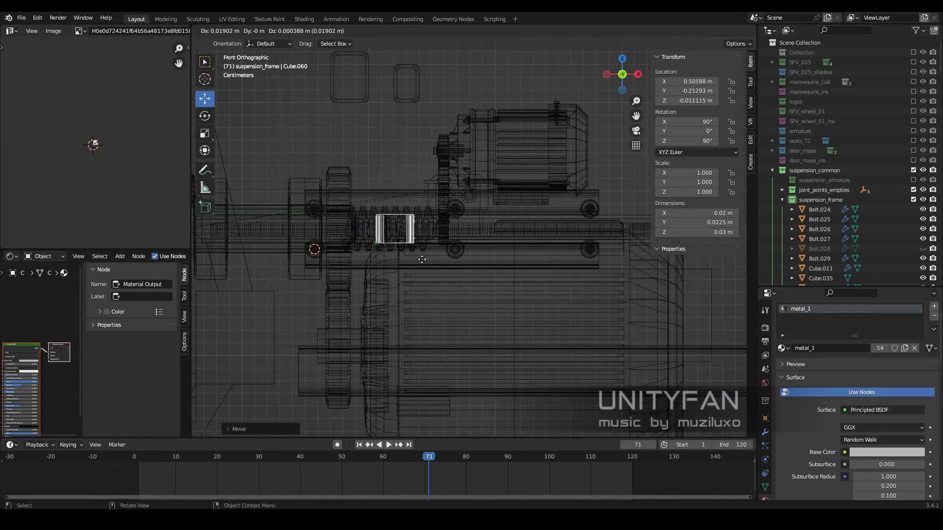
{"action": "left_click", "coordinate": [608, 272]}
Nudge the second spacer along X and check both spacers in material preview
{"action": "key", "text": "shift+z"}
{"action": "mouse_move", "coordinate": [608, 272]}
{"action": "middle_mouse_down"}
{"action": "mouse_move", "coordinate": [539, 258]}
{"action": "mouse_move", "coordinate": [477, 222]}
{"action": "middle_mouse_up"}
{"action": "left_click_drag", "start_coordinate": [477, 222], "coordinate": [491, 224]}
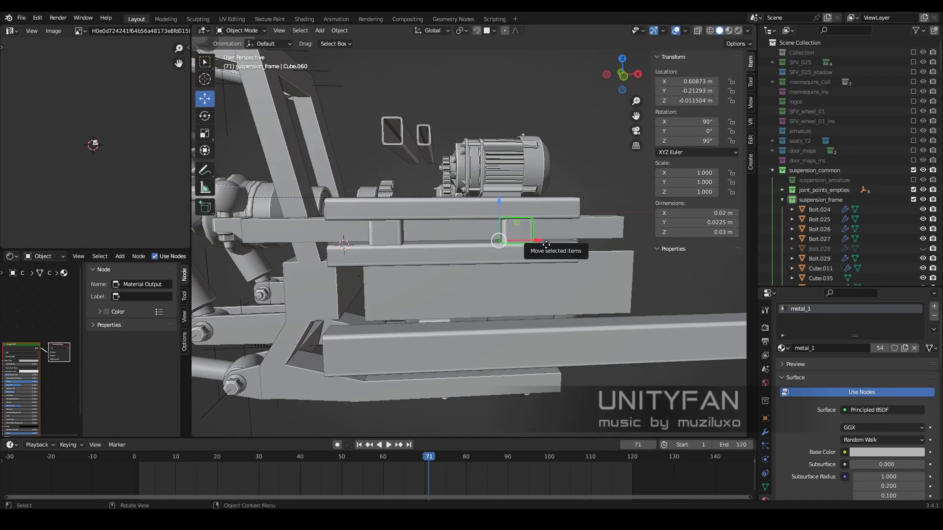
{"action": "middle_click_drag", "start_coordinate": [575, 251], "coordinate": [580, 252]}
{"action": "key", "text": "z"}
{"action": "scroll", "coordinate": [520, 303], "scroll_direction": "up", "scroll_amount": 5}
{"action": "middle_click_drag", "start_coordinate": [520, 303], "coordinate": [354, 274]}
{"action": "scroll", "coordinate": [467, 296], "scroll_direction": "down", "scroll_amount": 5}
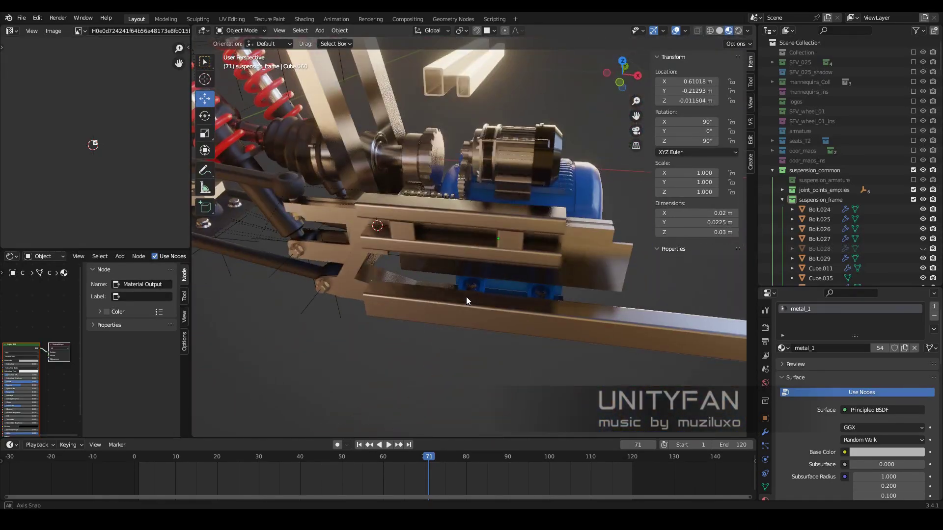
{"action": "mouse_move", "coordinate": [467, 297]}
{"action": "middle_mouse_down"}
{"action": "mouse_move", "coordinate": [597, 281]}
{"action": "mouse_move", "coordinate": [567, 285]}
{"action": "mouse_move", "coordinate": [582, 279]}
{"action": "mouse_move", "coordinate": [567, 310]}
{"action": "middle_mouse_up"}
{"action": "scroll", "coordinate": [567, 310], "scroll_direction": "up", "scroll_amount": 4}
{"action": "mouse_move", "coordinate": [588, 253]}
{"action": "middle_mouse_down"}
{"action": "mouse_move", "coordinate": [547, 261]}
{"action": "mouse_move", "coordinate": [529, 295]}
{"action": "middle_mouse_up"}
{"action": "left_click_drag", "start_coordinate": [372, 456], "coordinate": [383, 457]}
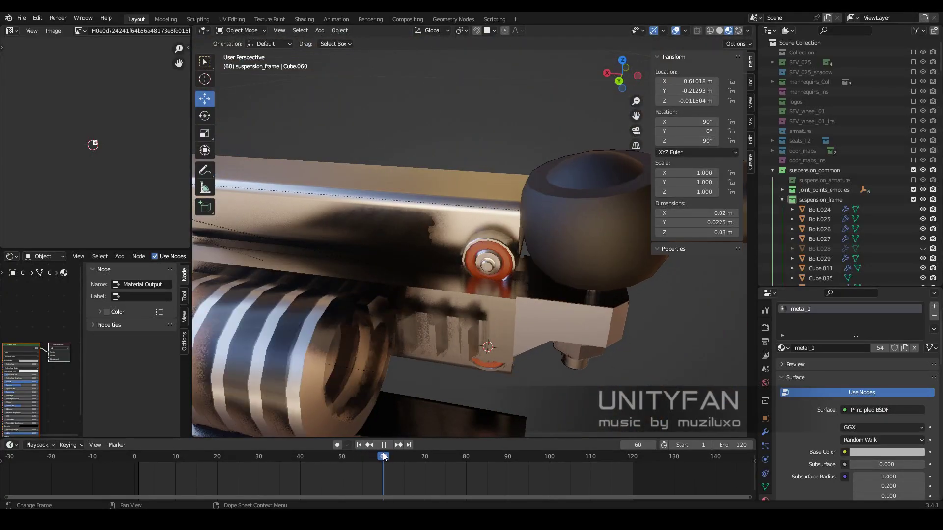
{"action": "left_click", "coordinate": [388, 458]}
{"action": "mouse_move", "coordinate": [516, 328]}
{"action": "middle_mouse_down"}
{"action": "mouse_move", "coordinate": [467, 293]}
{"action": "mouse_move", "coordinate": [443, 259]}
{"action": "mouse_move", "coordinate": [416, 286]}
{"action": "mouse_move", "coordinate": [496, 319]}
{"action": "mouse_move", "coordinate": [496, 373]}
{"action": "mouse_move", "coordinate": [498, 322]}
{"action": "mouse_move", "coordinate": [446, 298]}
{"action": "mouse_move", "coordinate": [479, 297]}
{"action": "mouse_move", "coordinate": [456, 275]}
{"action": "mouse_move", "coordinate": [564, 259]}
{"action": "mouse_move", "coordinate": [496, 296]}
{"action": "mouse_move", "coordinate": [496, 243]}
{"action": "mouse_move", "coordinate": [463, 247]}
{"action": "mouse_move", "coordinate": [543, 316]}
{"action": "mouse_move", "coordinate": [493, 333]}
{"action": "mouse_move", "coordinate": [432, 334]}
{"action": "mouse_move", "coordinate": [441, 305]}
{"action": "mouse_move", "coordinate": [398, 302]}
{"action": "mouse_move", "coordinate": [434, 287]}
{"action": "mouse_move", "coordinate": [340, 302]}
{"action": "mouse_move", "coordinate": [531, 271]}
{"action": "mouse_move", "coordinate": [478, 299]}
{"action": "mouse_move", "coordinate": [520, 302]}
{"action": "middle_mouse_up"}
{"action": "left_click", "coordinate": [457, 291]}
{"action": "left_click", "coordinate": [464, 248]}
Duplicate rail Cube.056 along X to form a second crossbar
{"action": "key", "text": "shift+d"}
{"action": "left_click", "coordinate": [543, 293]}
{"action": "scroll", "coordinate": [470, 290], "scroll_direction": "up", "scroll_amount": 3}
{"action": "scroll", "coordinate": [405, 324], "scroll_direction": "up", "scroll_amount": 3}
{"action": "scroll", "coordinate": [404, 321], "scroll_direction": "down", "scroll_amount": 5}
Duplicate the crossbar again, rotate it upright and raise it on Z as a vertical leg
{"action": "key", "text": "shift+d"}
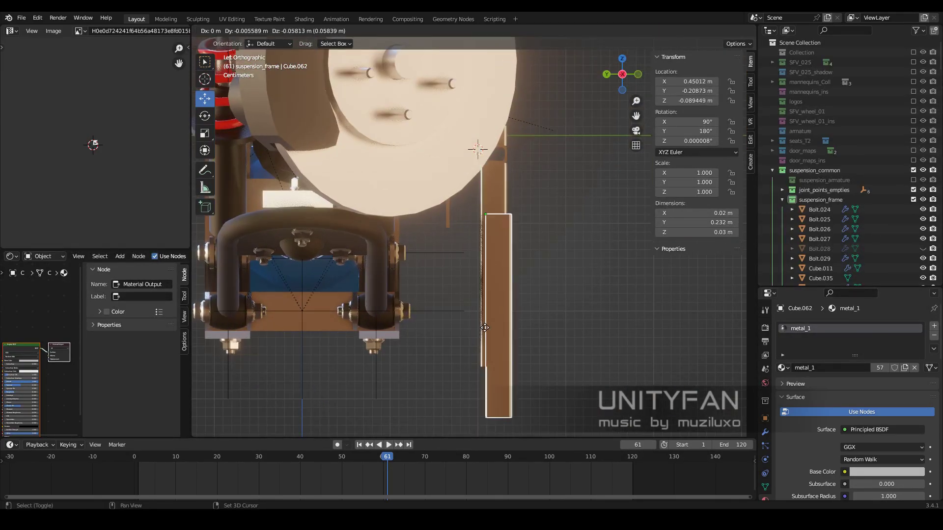
{"action": "left_click", "coordinate": [484, 327]}
{"action": "key", "text": "r"}
{"action": "left_click", "coordinate": [524, 317]}
{"action": "scroll", "coordinate": [534, 221], "scroll_direction": "up", "scroll_amount": 3}
{"action": "key", "text": "g"}
{"action": "key", "text": "z"}
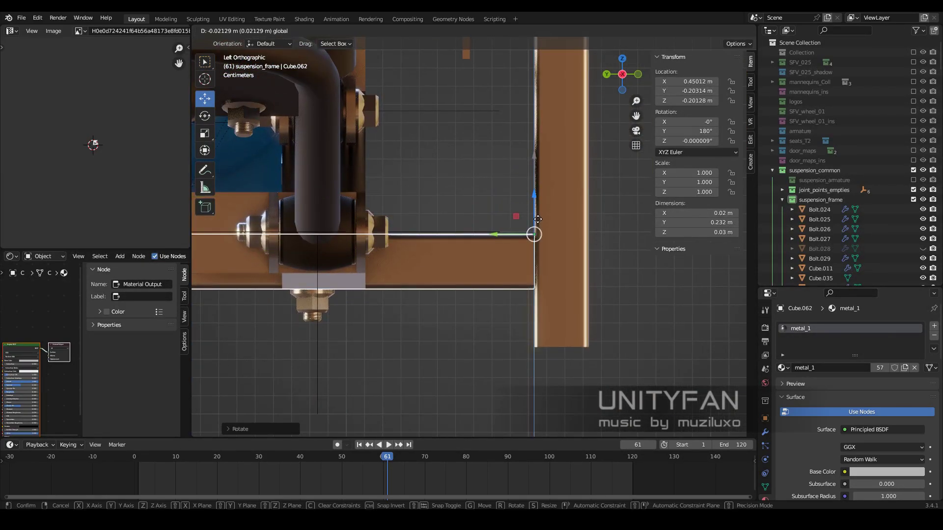
{"action": "left_click", "coordinate": [537, 219]}
{"action": "scroll", "coordinate": [538, 219], "scroll_direction": "down", "scroll_amount": 3}
{"action": "mouse_move", "coordinate": [538, 219]}
{"action": "middle_mouse_down"}
{"action": "mouse_move", "coordinate": [517, 290]}
{"action": "mouse_move", "coordinate": [629, 297]}
{"action": "mouse_move", "coordinate": [431, 288]}
{"action": "middle_mouse_up"}
Shorten the copied tube in Edit Mode and select the vertical leg
{"action": "left_click", "coordinate": [517, 288]}
{"action": "key", "text": "Tab"}
{"action": "key", "text": "Tab"}
{"action": "left_click", "coordinate": [388, 275]}
{"action": "middle_click_drag", "start_coordinate": [391, 332], "coordinate": [511, 305]}
Duplicate the leg along X as a second leg and slide it into position
{"action": "key", "text": "shift+d"}
{"action": "key", "text": "x"}
{"action": "left_click", "coordinate": [631, 305]}
{"action": "mouse_move", "coordinate": [631, 304]}
{"action": "middle_mouse_down"}
{"action": "mouse_move", "coordinate": [370, 273]}
{"action": "mouse_move", "coordinate": [467, 301]}
{"action": "mouse_move", "coordinate": [487, 291]}
{"action": "mouse_move", "coordinate": [522, 300]}
{"action": "mouse_move", "coordinate": [475, 335]}
{"action": "mouse_move", "coordinate": [485, 284]}
{"action": "mouse_move", "coordinate": [478, 269]}
{"action": "mouse_move", "coordinate": [497, 280]}
{"action": "mouse_move", "coordinate": [452, 288]}
{"action": "mouse_move", "coordinate": [438, 312]}
{"action": "mouse_move", "coordinate": [546, 299]}
{"action": "middle_mouse_up"}
{"action": "scroll", "coordinate": [458, 284], "scroll_direction": "up", "scroll_amount": 5}
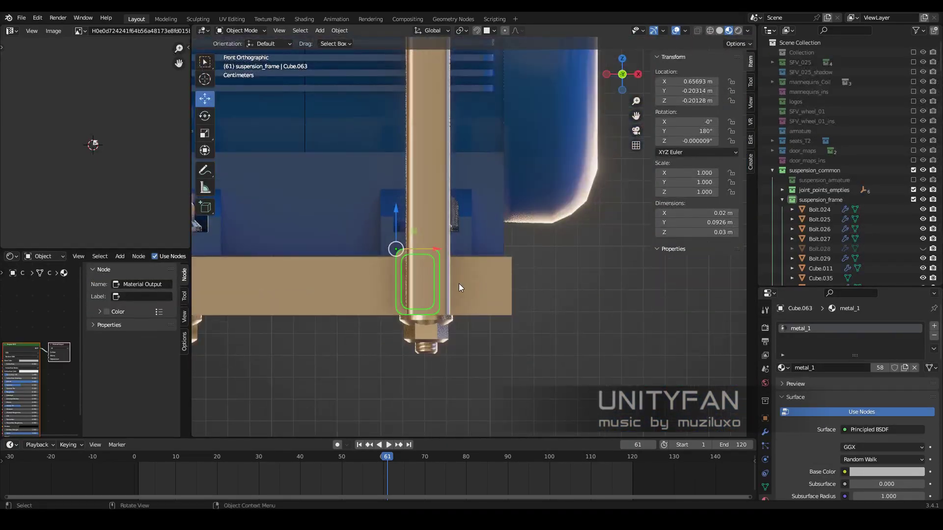
{"action": "key", "text": "g"}
{"action": "key", "text": "x"}
{"action": "left_click", "coordinate": [458, 285]}
{"action": "mouse_move", "coordinate": [458, 285]}
{"action": "middle_mouse_down"}
{"action": "mouse_move", "coordinate": [437, 291]}
{"action": "mouse_move", "coordinate": [473, 283]}
{"action": "mouse_move", "coordinate": [555, 296]}
{"action": "mouse_move", "coordinate": [500, 277]}
{"action": "mouse_move", "coordinate": [519, 328]}
{"action": "mouse_move", "coordinate": [499, 337]}
{"action": "mouse_move", "coordinate": [394, 245]}
{"action": "mouse_move", "coordinate": [473, 247]}
{"action": "middle_mouse_up"}
{"action": "scroll", "coordinate": [500, 277], "scroll_direction": "down", "scroll_amount": 3}
{"action": "scroll", "coordinate": [442, 231], "scroll_direction": "up", "scroll_amount": 2}
Isolate the suspension_frame collection with Shift+H, inspect it, then unhide everything with Alt+H
{"action": "scroll", "coordinate": [549, 252], "scroll_direction": "up", "scroll_amount": 2}
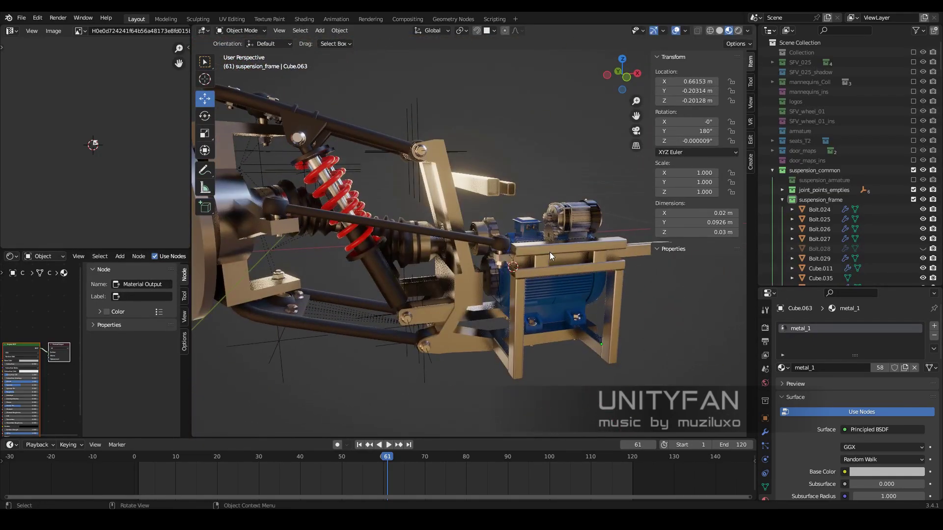
{"action": "middle_click_drag", "start_coordinate": [549, 252], "coordinate": [508, 249]}
{"action": "scroll", "coordinate": [508, 249], "scroll_direction": "up", "scroll_amount": 2}
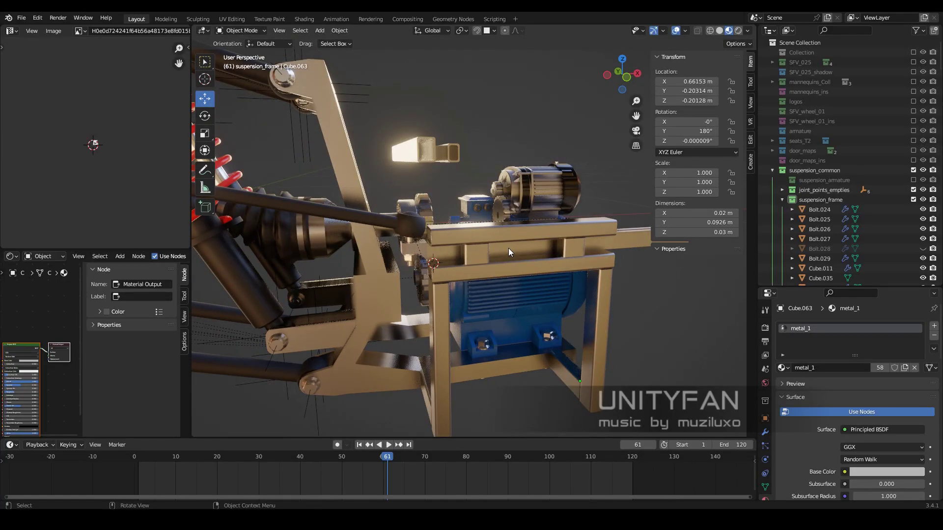
{"action": "middle_click_drag", "start_coordinate": [524, 260], "coordinate": [559, 275]}
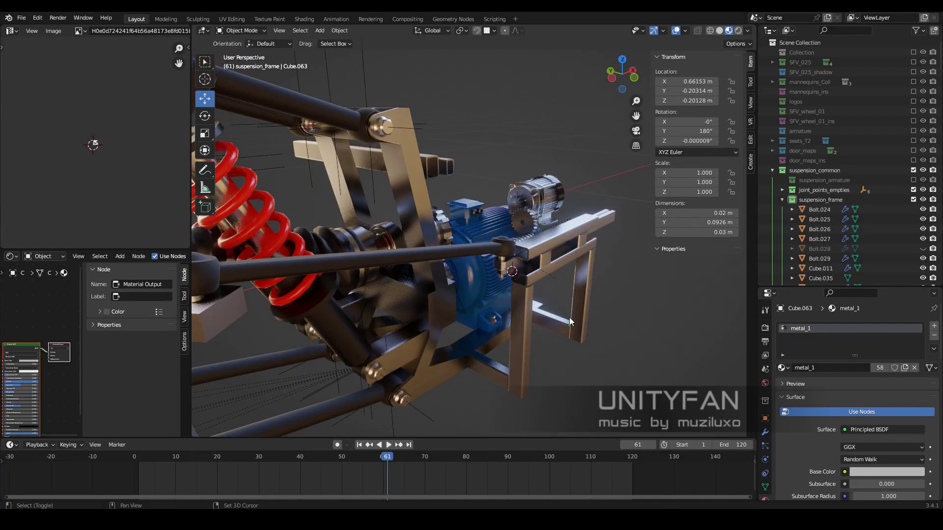
{"action": "left_click", "coordinate": [782, 200]}
{"action": "key", "text": "shift+h"}
{"action": "mouse_move", "coordinate": [535, 323]}
{"action": "middle_mouse_down"}
{"action": "mouse_move", "coordinate": [583, 322]}
{"action": "mouse_move", "coordinate": [513, 276]}
{"action": "mouse_move", "coordinate": [528, 263]}
{"action": "mouse_move", "coordinate": [519, 290]}
{"action": "mouse_move", "coordinate": [415, 276]}
{"action": "middle_mouse_up"}
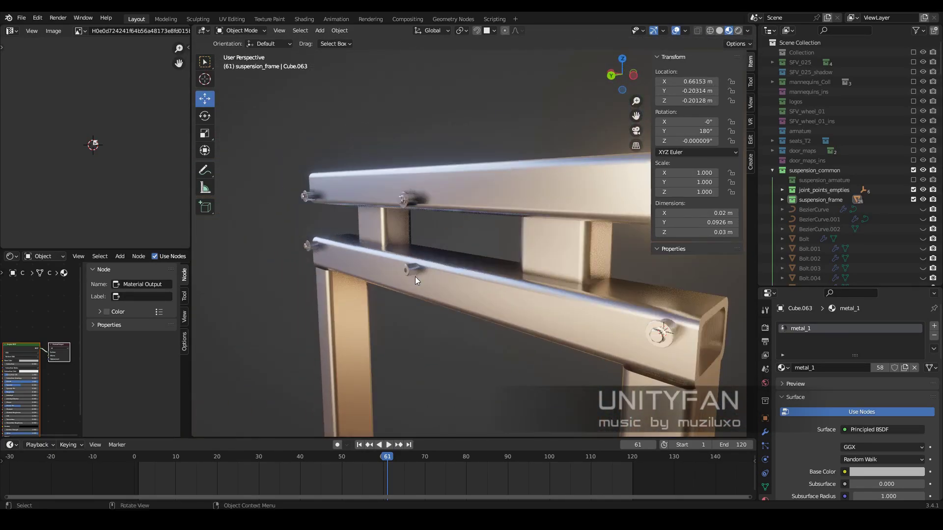
{"action": "key", "text": "alt+h"}
Snap Bolt.028 with Shift+S and slide it along Y onto the round washer
{"action": "left_click", "coordinate": [422, 243]}
{"action": "scroll", "coordinate": [435, 278], "scroll_direction": "up", "scroll_amount": 10}
{"action": "scroll", "coordinate": [435, 278], "scroll_direction": "down", "scroll_amount": 6}
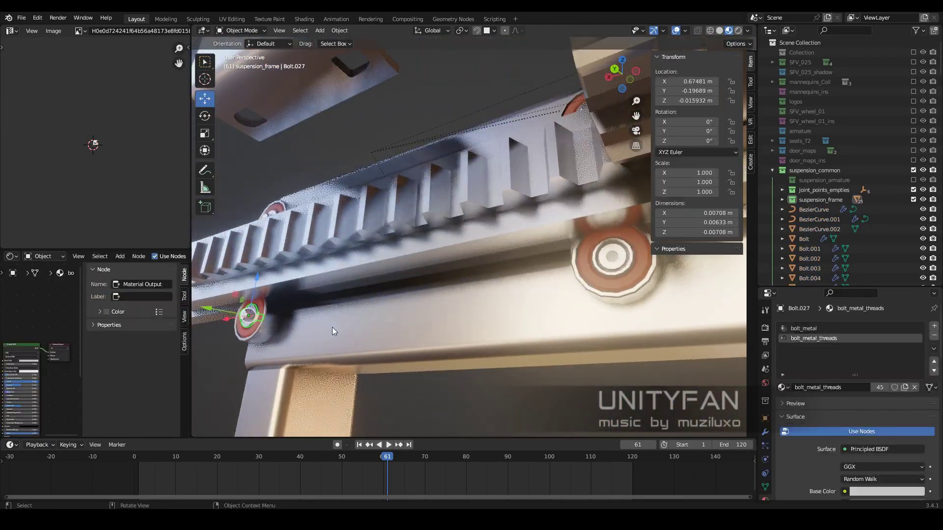
{"action": "left_click_drag", "start_coordinate": [330, 331], "coordinate": [512, 299]}
{"action": "middle_click_drag", "start_coordinate": [512, 300], "coordinate": [455, 278], "text": "shift"}
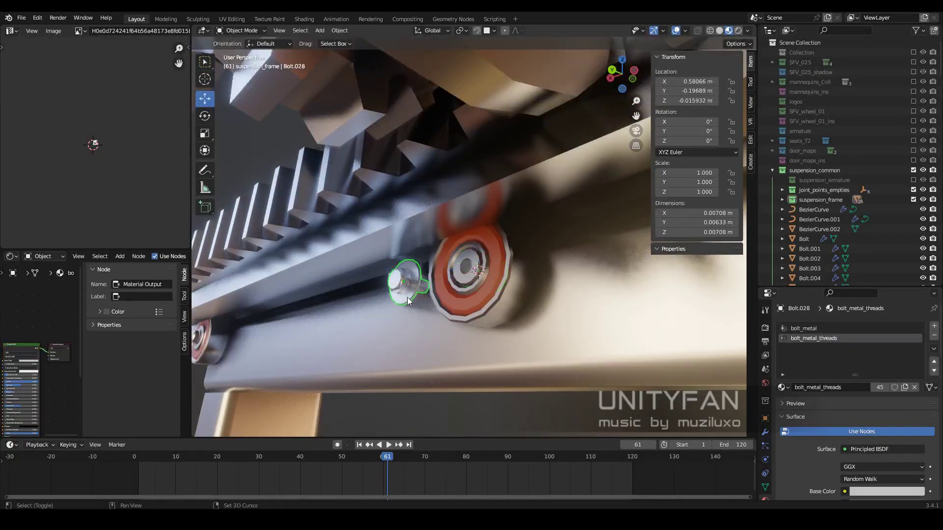
{"action": "key", "text": "shift+s"}
{"action": "middle_click_drag", "start_coordinate": [408, 296], "coordinate": [350, 326]}
{"action": "left_click_drag", "start_coordinate": [350, 326], "coordinate": [344, 330]}
{"action": "middle_click_drag", "start_coordinate": [344, 330], "coordinate": [328, 350]}
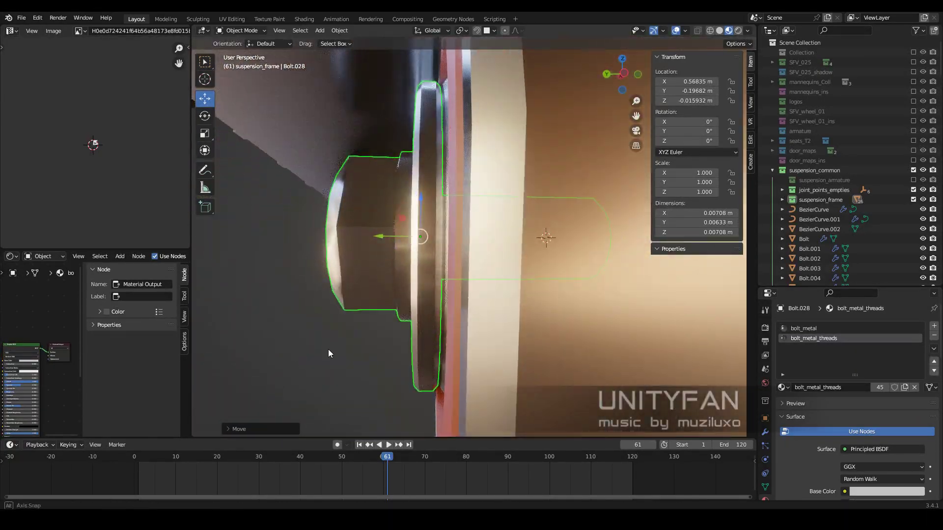
Zoom out to review the whole machine and bring up the suspension_frame collection's context menu
{"action": "scroll", "coordinate": [397, 328], "scroll_direction": "down", "scroll_amount": 5}
{"action": "middle_click_drag", "start_coordinate": [396, 328], "coordinate": [592, 361]}
{"action": "scroll", "coordinate": [512, 299], "scroll_direction": "down", "scroll_amount": 6}
{"action": "middle_click_drag", "start_coordinate": [512, 298], "coordinate": [470, 309]}
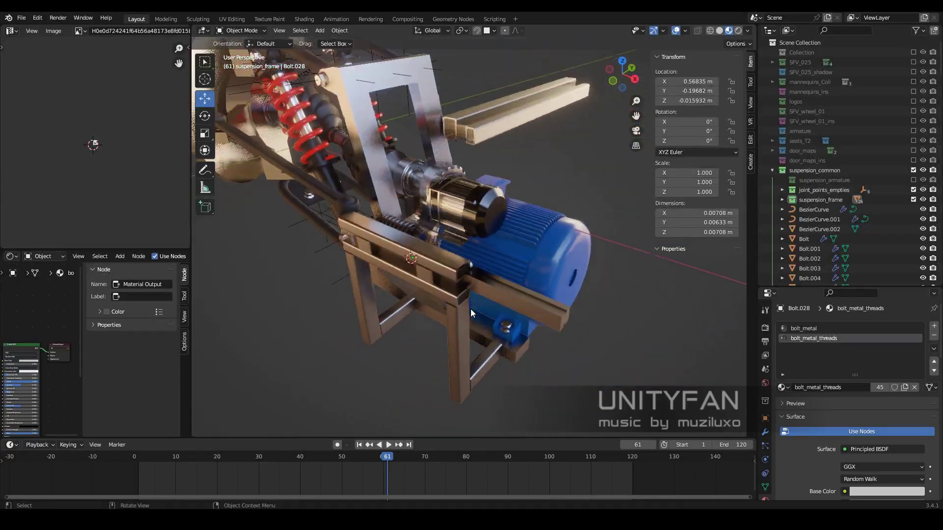
{"action": "scroll", "coordinate": [527, 291], "scroll_direction": "down", "scroll_amount": 2}
{"action": "scroll", "coordinate": [527, 290], "scroll_direction": "up", "scroll_amount": 5}
{"action": "right_click", "coordinate": [799, 199]}
Select all suspension_frame objects and isolate them in local view
{"action": "left_click", "coordinate": [791, 199]}
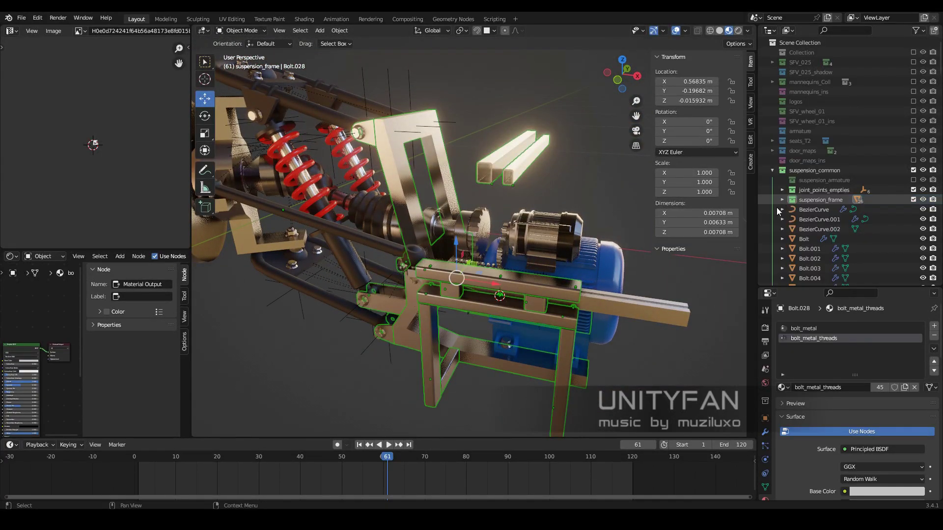
{"action": "key", "text": "KP_Divide"}
{"action": "mouse_move", "coordinate": [569, 276]}
{"action": "middle_mouse_down"}
{"action": "mouse_move", "coordinate": [499, 261]}
{"action": "mouse_move", "coordinate": [524, 266]}
{"action": "middle_mouse_up"}
Rotate the upper box-tube bar Cube.054 by -90°
{"action": "left_click", "coordinate": [445, 194]}
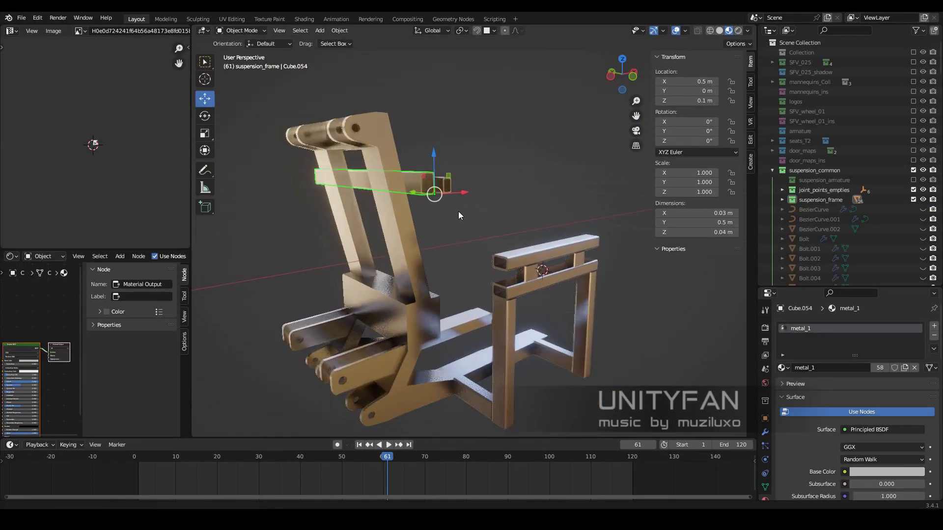
{"action": "middle_click_drag", "start_coordinate": [458, 211], "coordinate": [458, 187]}
{"action": "key", "text": "KP_7"}
{"action": "key", "text": "r"}
{"action": "left_click", "coordinate": [547, 225]}
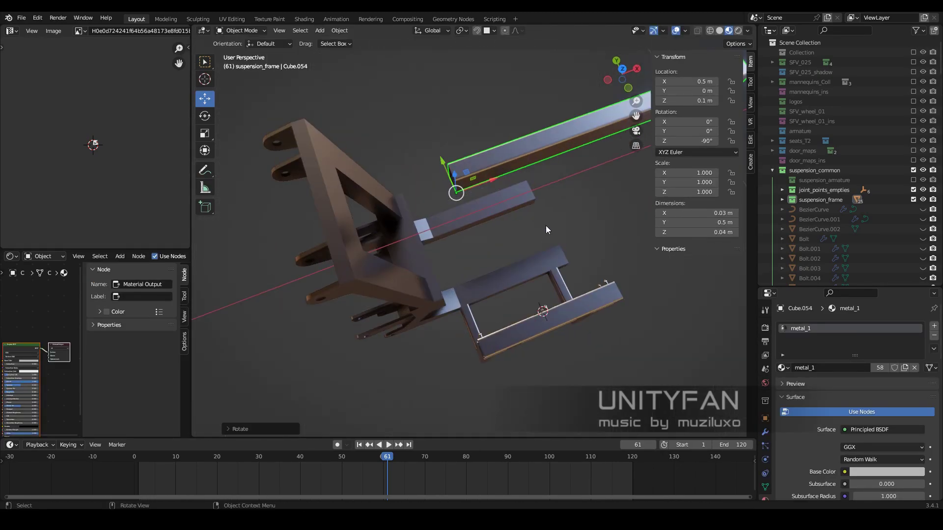
{"action": "key", "text": "ctrl+KP_3"}
{"action": "key", "text": "r"}
{"action": "left_click", "coordinate": [461, 138]}
Move Cube.054 vertically into position over the bolts and fine-tune its placement
{"action": "key", "text": "g"}
{"action": "scroll", "coordinate": [518, 342], "scroll_direction": "up", "scroll_amount": 4}
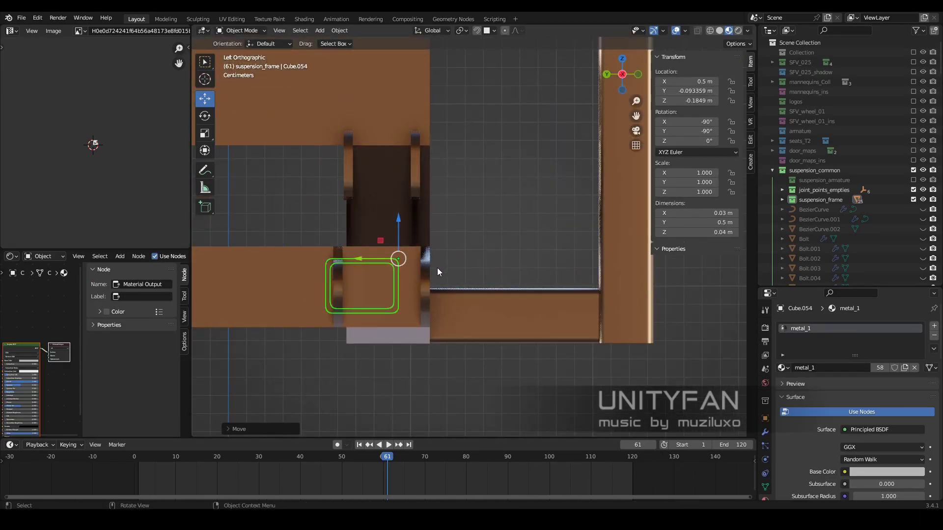
{"action": "middle_click_drag", "start_coordinate": [437, 267], "coordinate": [478, 264]}
{"action": "mouse_move", "coordinate": [423, 346]}
{"action": "middle_mouse_down"}
{"action": "mouse_move", "coordinate": [355, 325]}
{"action": "mouse_move", "coordinate": [459, 256]}
{"action": "mouse_move", "coordinate": [490, 54]}
{"action": "middle_mouse_up"}
{"action": "left_click", "coordinate": [355, 326]}
{"action": "middle_click_drag", "start_coordinate": [408, 299], "coordinate": [487, 161]}
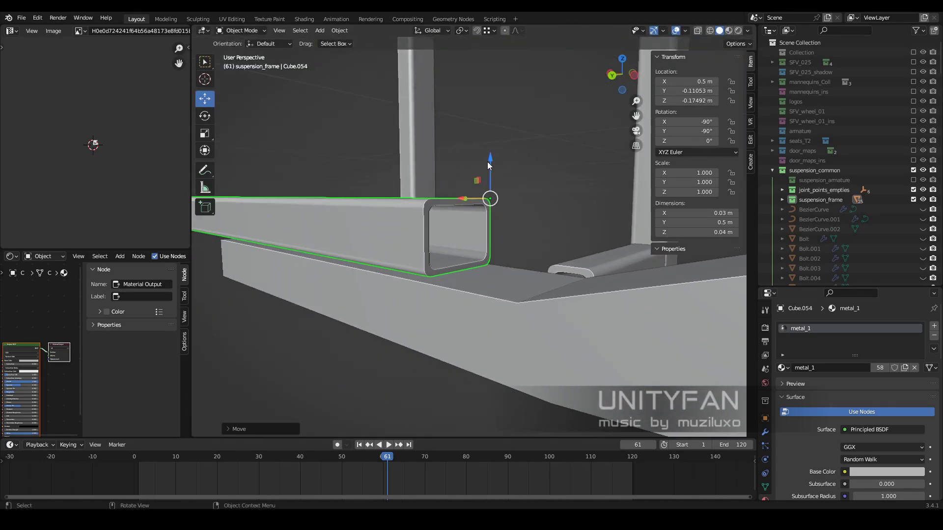
{"action": "mouse_move", "coordinate": [502, 293]}
{"action": "middle_mouse_down"}
{"action": "mouse_move", "coordinate": [499, 210]}
{"action": "mouse_move", "coordinate": [418, 208]}
{"action": "middle_mouse_up"}
{"action": "scroll", "coordinate": [418, 208], "scroll_direction": "up", "scroll_amount": 3}
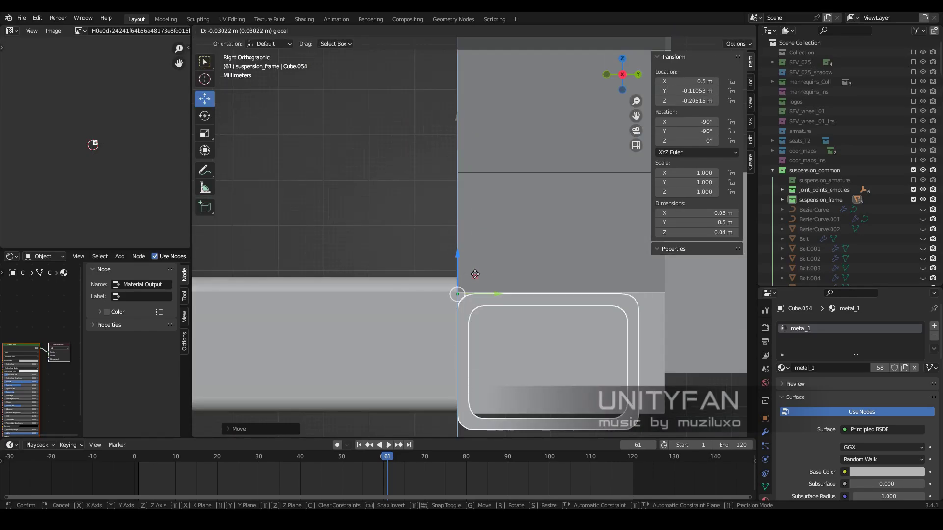
{"action": "scroll", "coordinate": [468, 273], "scroll_direction": "down", "scroll_amount": 3}
{"action": "mouse_move", "coordinate": [467, 273]}
{"action": "middle_mouse_down"}
{"action": "mouse_move", "coordinate": [447, 281]}
{"action": "mouse_move", "coordinate": [487, 309]}
{"action": "mouse_move", "coordinate": [345, 204]}
{"action": "mouse_move", "coordinate": [469, 274]}
{"action": "mouse_move", "coordinate": [405, 255]}
{"action": "mouse_move", "coordinate": [471, 308]}
{"action": "mouse_move", "coordinate": [591, 298]}
{"action": "mouse_move", "coordinate": [486, 287]}
{"action": "mouse_move", "coordinate": [638, 315]}
{"action": "middle_mouse_up"}
{"action": "key", "text": "g"}
{"action": "left_click", "coordinate": [470, 274]}
Lengthen the bar slightly by moving its end face in Edit Mode
{"action": "key", "text": "Tab"}
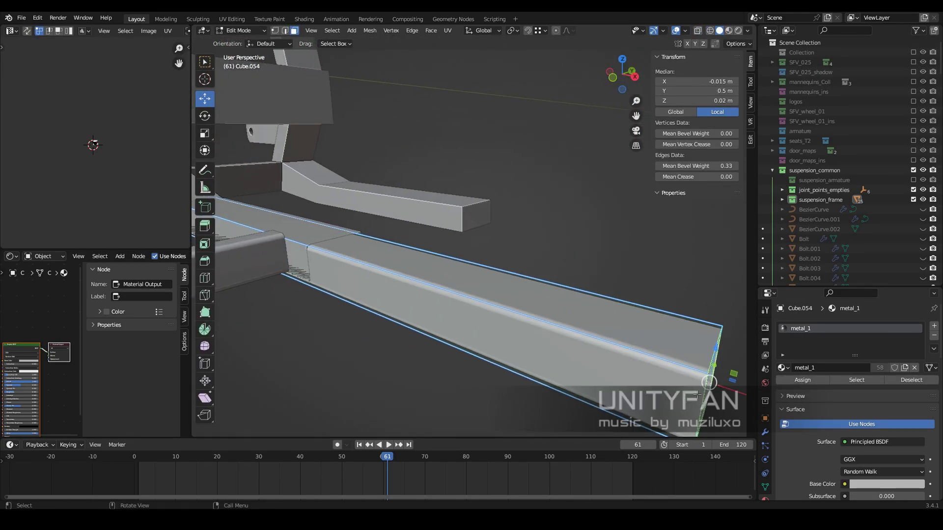
{"action": "left_click", "coordinate": [369, 263]}
{"action": "key", "text": "g"}
{"action": "mouse_move", "coordinate": [374, 265]}
{"action": "middle_mouse_down"}
{"action": "mouse_move", "coordinate": [497, 292]}
{"action": "mouse_move", "coordinate": [454, 265]}
{"action": "mouse_move", "coordinate": [454, 314]}
{"action": "mouse_move", "coordinate": [414, 247]}
{"action": "middle_mouse_up"}
{"action": "key", "text": "Tab"}
Slide the second box-tube bar Cube.055 along the Y axis
{"action": "left_click", "coordinate": [539, 255]}
{"action": "key", "text": "g"}
{"action": "key", "text": "y"}
{"action": "mouse_move", "coordinate": [539, 255]}
{"action": "middle_mouse_down"}
{"action": "mouse_move", "coordinate": [466, 349]}
{"action": "mouse_move", "coordinate": [540, 344]}
{"action": "mouse_move", "coordinate": [569, 359]}
{"action": "mouse_move", "coordinate": [453, 306]}
{"action": "mouse_move", "coordinate": [496, 335]}
{"action": "mouse_move", "coordinate": [467, 314]}
{"action": "mouse_move", "coordinate": [420, 314]}
{"action": "mouse_move", "coordinate": [443, 291]}
{"action": "middle_mouse_up"}
{"action": "key", "text": "Tab"}
{"action": "key", "text": "alt+z"}
{"action": "key", "text": "Tab"}
{"action": "key", "text": "alt+z"}
{"action": "scroll", "coordinate": [455, 301], "scroll_direction": "up", "scroll_amount": 5}
Shift the upper bar along Y to line up with the second bar
{"action": "left_click", "coordinate": [443, 291]}
{"action": "key", "text": "KP_3"}
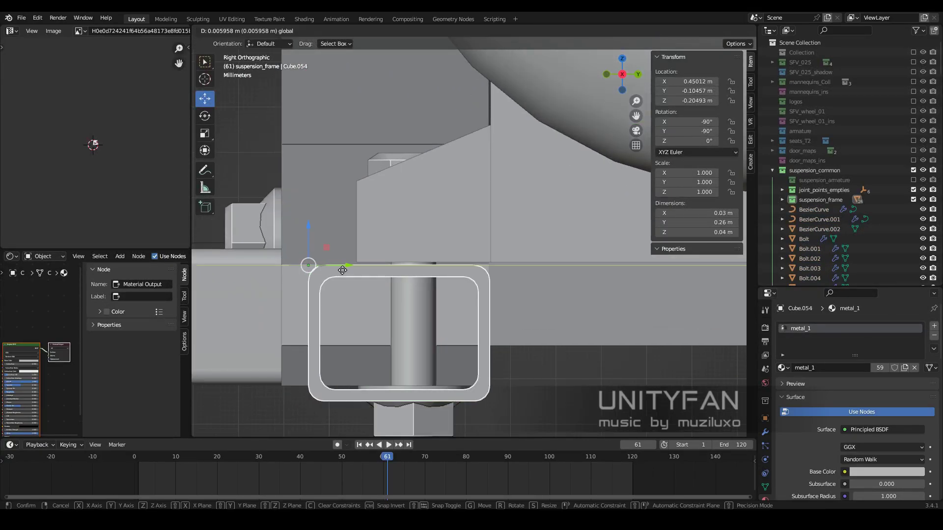
{"action": "left_click_drag", "start_coordinate": [367, 285], "coordinate": [631, 288]}
{"action": "scroll", "coordinate": [631, 287], "scroll_direction": "down", "scroll_amount": 3}
{"action": "scroll", "coordinate": [630, 287], "scroll_direction": "up", "scroll_amount": 2}
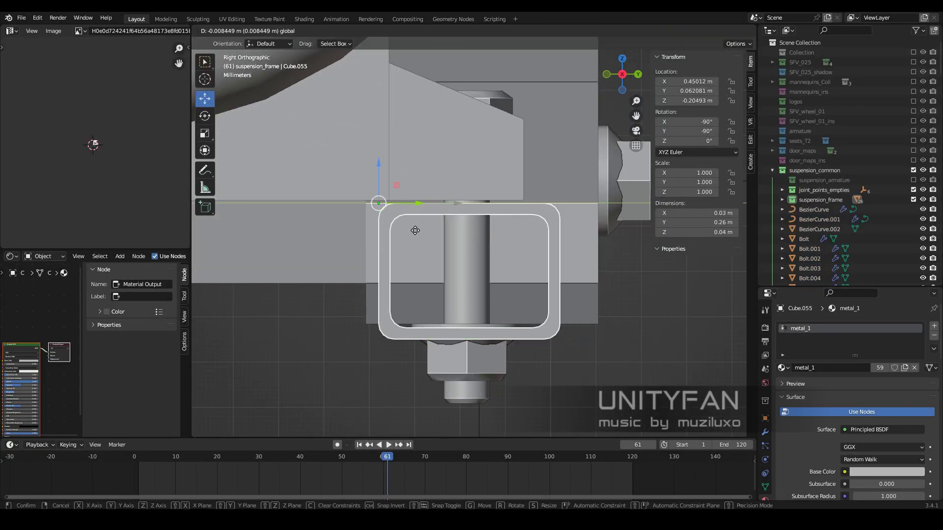
{"action": "scroll", "coordinate": [423, 300], "scroll_direction": "down", "scroll_amount": 4}
{"action": "scroll", "coordinate": [340, 299], "scroll_direction": "up", "scroll_amount": 3}
{"action": "left_click_drag", "start_coordinate": [340, 299], "coordinate": [590, 307]}
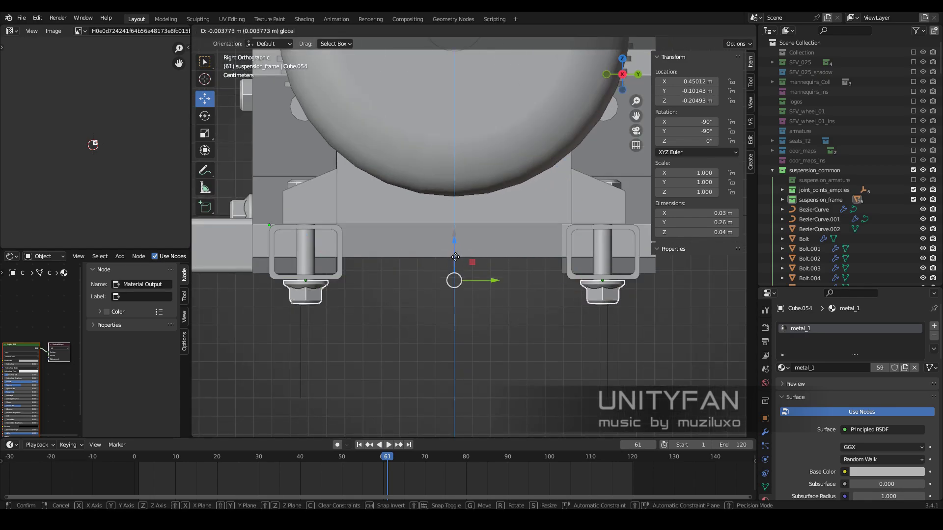
Select the parts around the bars and make a small shift to the second bar
{"action": "left_click", "coordinate": [455, 275]}
{"action": "middle_click_drag", "start_coordinate": [450, 267], "coordinate": [487, 292]}
{"action": "key", "text": "KP_3"}
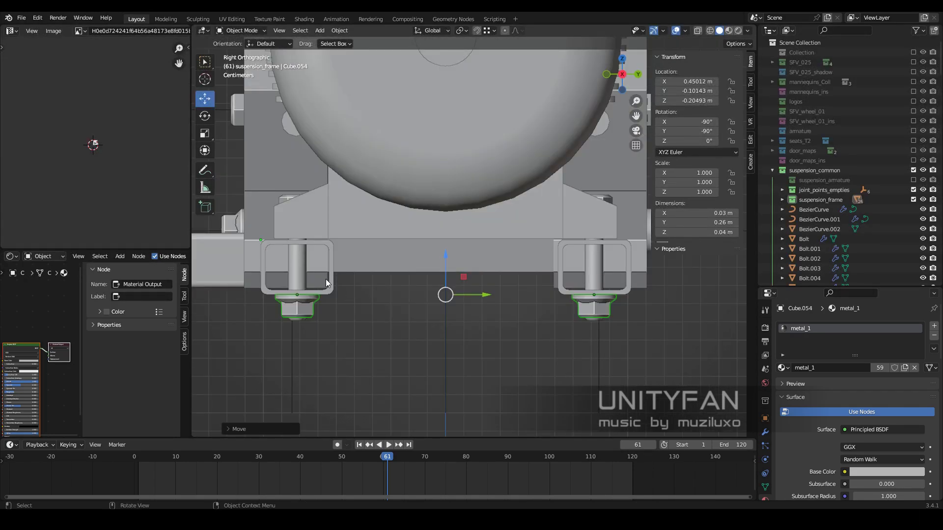
{"action": "left_click", "coordinate": [360, 302]}
{"action": "scroll", "coordinate": [360, 303], "scroll_direction": "up", "scroll_amount": 1}
{"action": "scroll", "coordinate": [437, 321], "scroll_direction": "up", "scroll_amount": 2}
{"action": "mouse_move", "coordinate": [467, 335]}
{"action": "left_mouse_down"}
{"action": "mouse_move", "coordinate": [437, 321]}
{"action": "mouse_move", "coordinate": [554, 326]}
{"action": "left_mouse_up"}
{"action": "middle_click_drag", "start_coordinate": [554, 326], "coordinate": [506, 244], "text": "shift"}
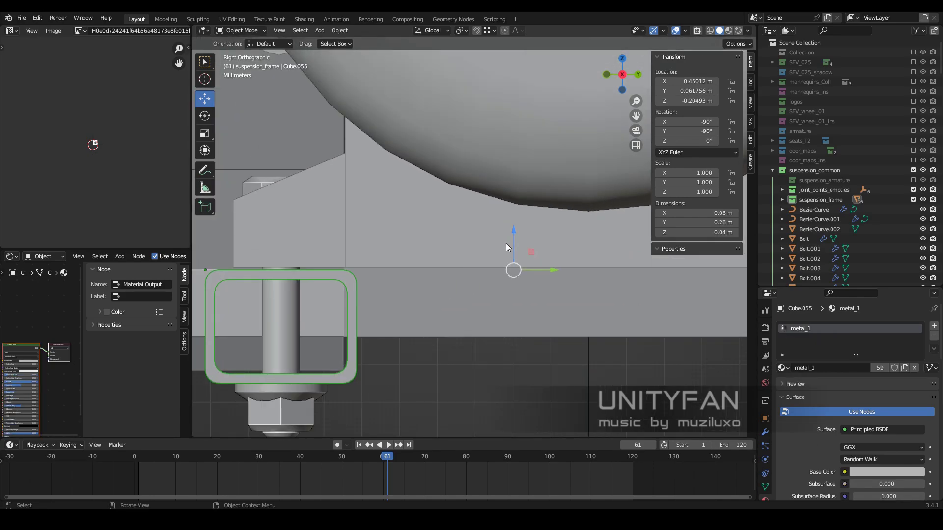
{"action": "left_click", "coordinate": [513, 234]}
Nudge a nut up to meet the underside of the bar
{"action": "scroll", "coordinate": [480, 261], "scroll_direction": "down", "scroll_amount": 2}
{"action": "left_click", "coordinate": [454, 334]}
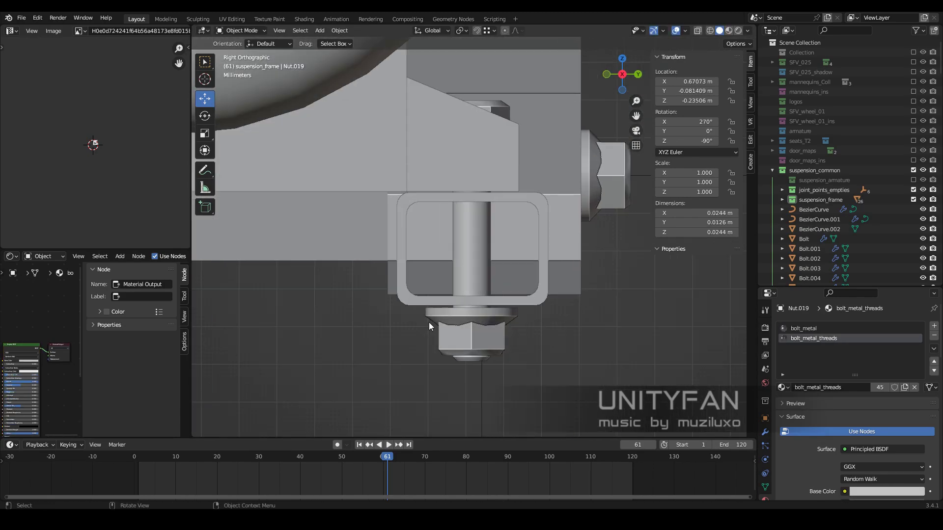
{"action": "scroll", "coordinate": [500, 316], "scroll_direction": "down", "scroll_amount": 2}
{"action": "key", "text": "shift+z"}
{"action": "mouse_move", "coordinate": [501, 316]}
{"action": "middle_mouse_down"}
{"action": "mouse_move", "coordinate": [382, 286]}
{"action": "mouse_move", "coordinate": [393, 298]}
{"action": "middle_mouse_up"}
{"action": "key", "text": "shift+z"}
{"action": "scroll", "coordinate": [392, 299], "scroll_direction": "up", "scroll_amount": 3}
{"action": "middle_click_drag", "start_coordinate": [455, 271], "coordinate": [634, 272], "text": "shift"}
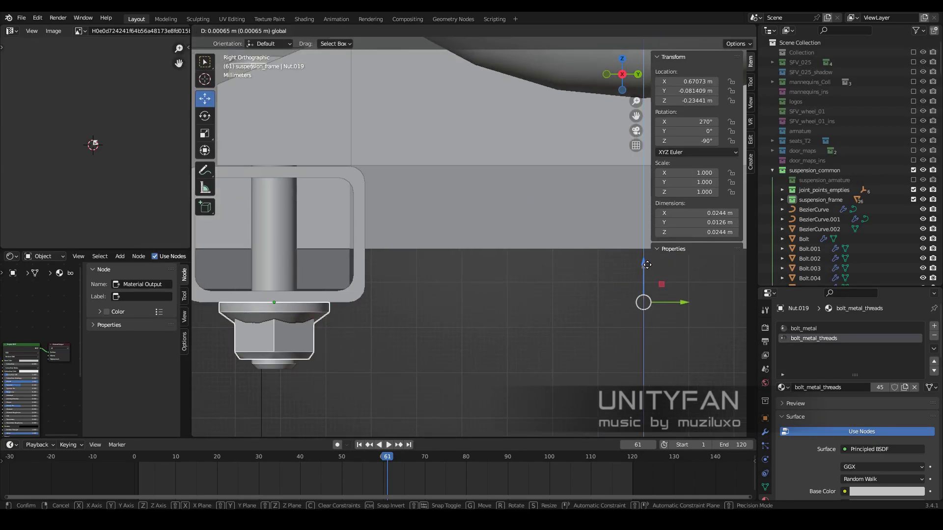
{"action": "scroll", "coordinate": [441, 295], "scroll_direction": "down", "scroll_amount": 3}
Select a frame beam and enter its Edit Mode
{"action": "mouse_move", "coordinate": [441, 295]}
{"action": "middle_mouse_down"}
{"action": "mouse_move", "coordinate": [560, 332]}
{"action": "mouse_move", "coordinate": [464, 305]}
{"action": "mouse_move", "coordinate": [473, 316]}
{"action": "mouse_move", "coordinate": [486, 214]}
{"action": "mouse_move", "coordinate": [462, 236]}
{"action": "middle_mouse_up"}
{"action": "left_click", "coordinate": [464, 305]}
{"action": "key", "text": "Tab"}
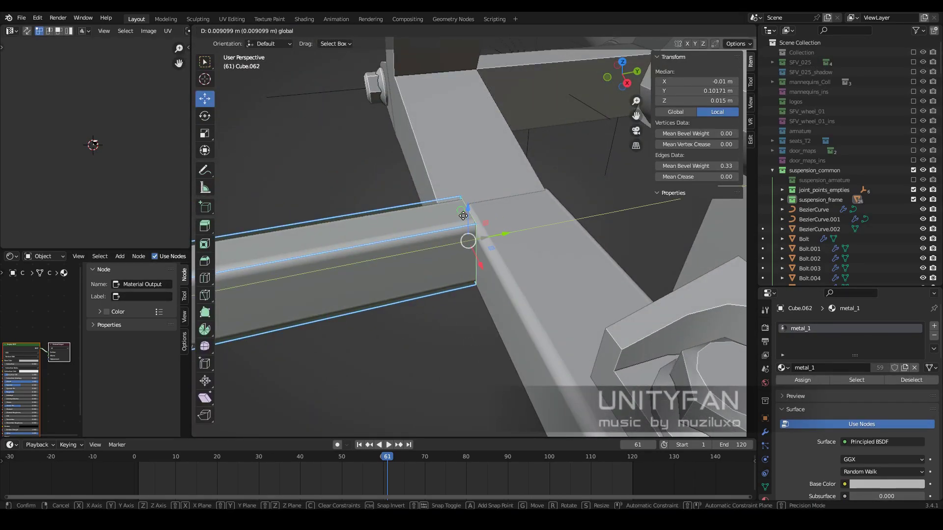
Inspect the bar at the beam junction in Edit Mode
{"action": "key", "text": "Tab"}
{"action": "left_click", "coordinate": [419, 273]}
{"action": "scroll", "coordinate": [321, 263], "scroll_direction": "down", "scroll_amount": 3}
{"action": "left_click", "coordinate": [427, 265]}
{"action": "key", "text": "Tab"}
{"action": "mouse_move", "coordinate": [428, 265]}
{"action": "middle_mouse_down"}
{"action": "mouse_move", "coordinate": [495, 295]}
{"action": "mouse_move", "coordinate": [440, 300]}
{"action": "mouse_move", "coordinate": [483, 355]}
{"action": "mouse_move", "coordinate": [436, 300]}
{"action": "mouse_move", "coordinate": [497, 320]}
{"action": "mouse_move", "coordinate": [508, 294]}
{"action": "mouse_move", "coordinate": [491, 294]}
{"action": "middle_mouse_up"}
{"action": "scroll", "coordinate": [495, 294], "scroll_direction": "up", "scroll_amount": 2}
{"action": "key", "text": "Tab"}
Lower frame beam Cube.063 slightly along Z
{"action": "left_click", "coordinate": [440, 301]}
{"action": "key", "text": "g"}
{"action": "key", "text": "z"}
{"action": "left_click", "coordinate": [457, 314]}
{"action": "left_click", "coordinate": [436, 299]}
{"action": "scroll", "coordinate": [440, 331], "scroll_direction": "down", "scroll_amount": 4}
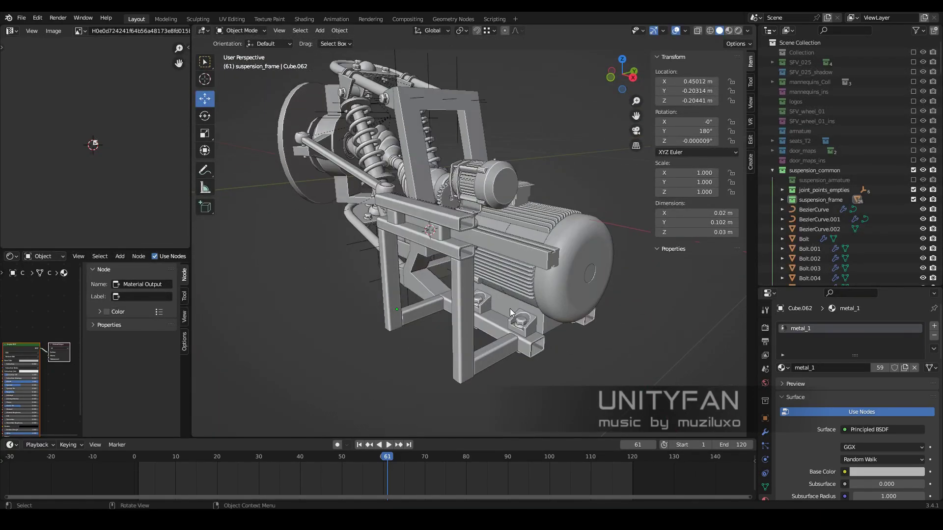
{"action": "scroll", "coordinate": [492, 295], "scroll_direction": "up", "scroll_amount": 3}
Isolate the suspension_frame objects and select lower bar Cube.055 in front view
{"action": "right_click", "coordinate": [821, 200]}
{"action": "left_click", "coordinate": [820, 202]}
{"action": "key", "text": "KP_Divide"}
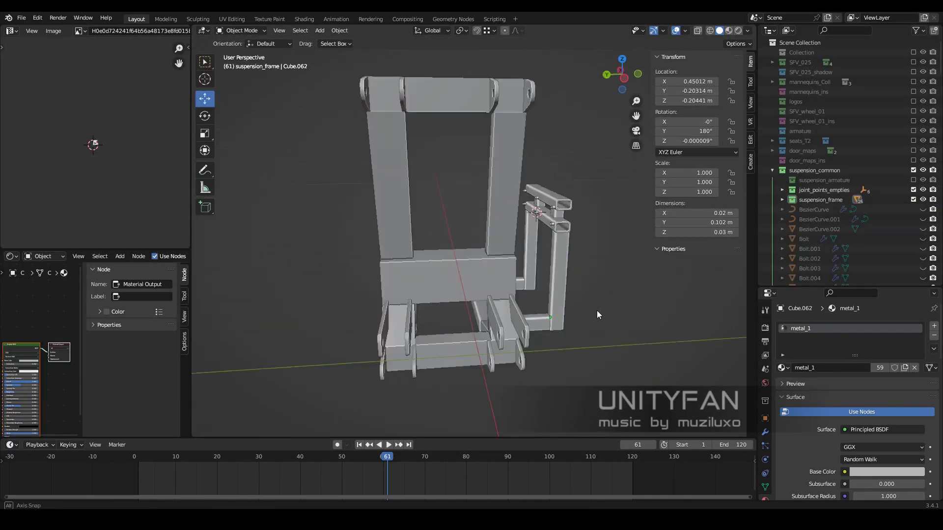
{"action": "mouse_move", "coordinate": [597, 310]}
{"action": "middle_mouse_down"}
{"action": "mouse_move", "coordinate": [589, 308]}
{"action": "mouse_move", "coordinate": [609, 323]}
{"action": "mouse_move", "coordinate": [502, 323]}
{"action": "mouse_move", "coordinate": [455, 281]}
{"action": "mouse_move", "coordinate": [446, 310]}
{"action": "middle_mouse_up"}
{"action": "left_click", "coordinate": [445, 311]}
{"action": "key", "text": "KP_1"}
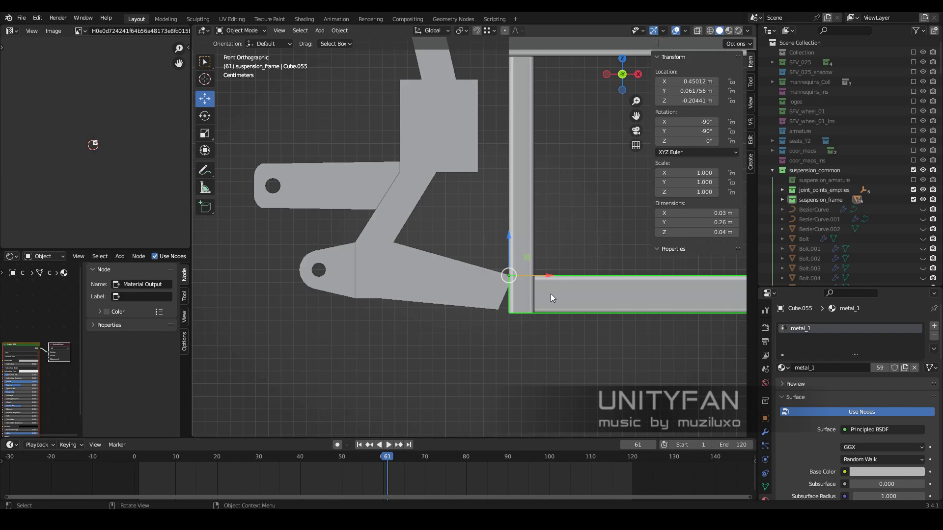
Duplicate Cube.055 in place and rotate the copy 180° about Y
{"action": "key", "text": "shift+d"}
{"action": "right_click", "coordinate": [566, 346]}
{"action": "key", "text": "r"}
{"action": "key", "text": "1"}
{"action": "key", "text": "8"}
{"action": "key", "text": "0"}
{"action": "key", "text": "Return"}
Lower the flipped tube copy along Z in wireframe view
{"action": "scroll", "coordinate": [507, 243], "scroll_direction": "up", "scroll_amount": 2}
{"action": "key", "text": "z"}
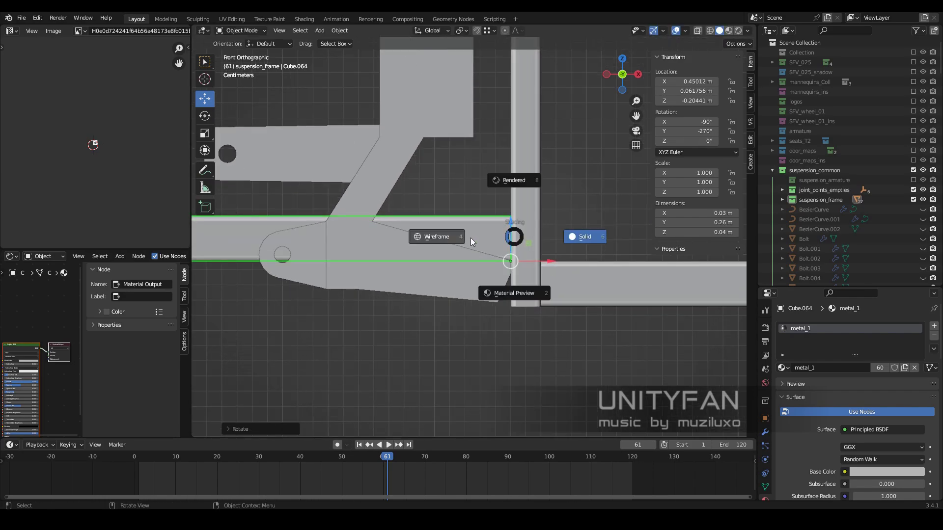
{"action": "left_click", "coordinate": [432, 237]}
{"action": "key", "text": "g"}
{"action": "key", "text": "z"}
{"action": "left_click", "coordinate": [608, 343]}
Apply the copy's rotation and tilt it to match the bracket plate
{"action": "key", "text": "r"}
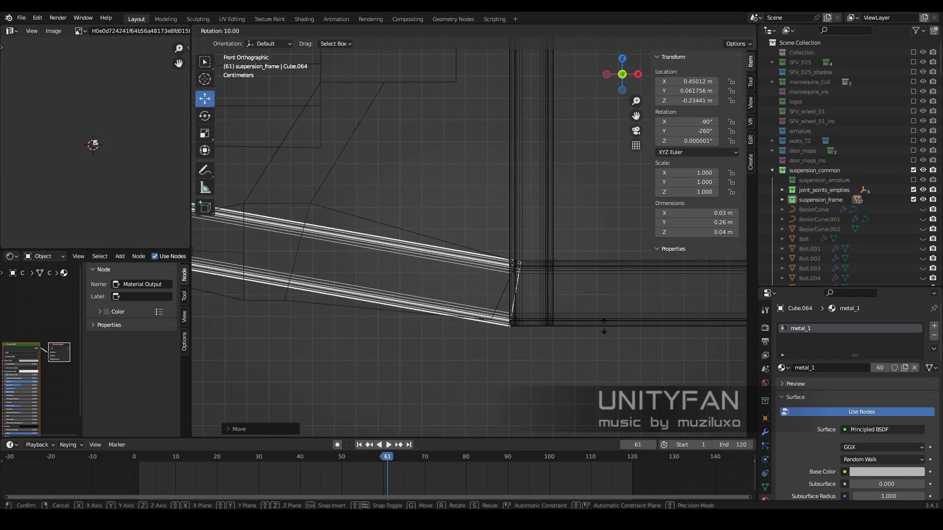
{"action": "key", "text": "Escape"}
{"action": "key", "text": "ctrl+a"}
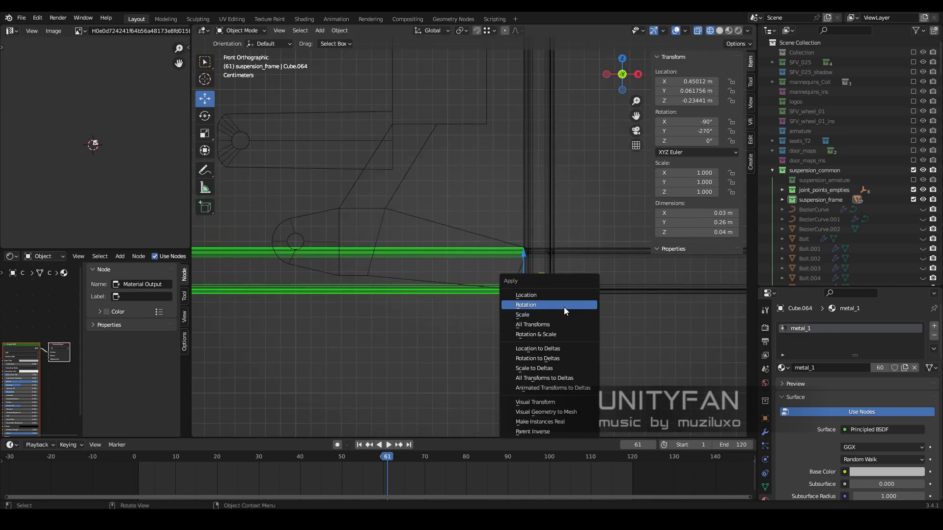
{"action": "left_click", "coordinate": [563, 308]}
{"action": "key", "text": "r"}
{"action": "left_click", "coordinate": [588, 283]}
Shear the copy's end geometry in Edit Mode toward the plate
{"action": "middle_click_drag", "start_coordinate": [576, 280], "coordinate": [485, 272]}
{"action": "key", "text": "z"}
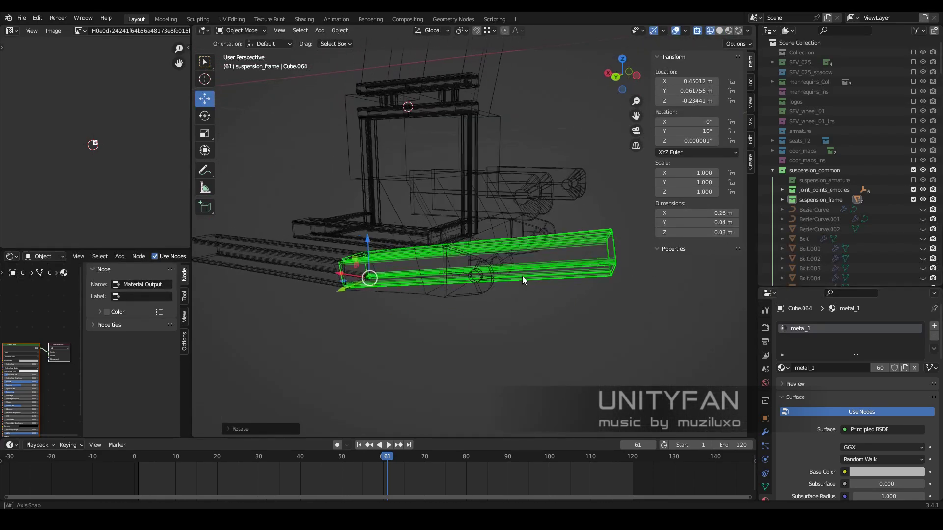
{"action": "key", "text": "Tab"}
{"action": "middle_click_drag", "start_coordinate": [571, 255], "coordinate": [550, 251]}
{"action": "left_click", "coordinate": [484, 30]}
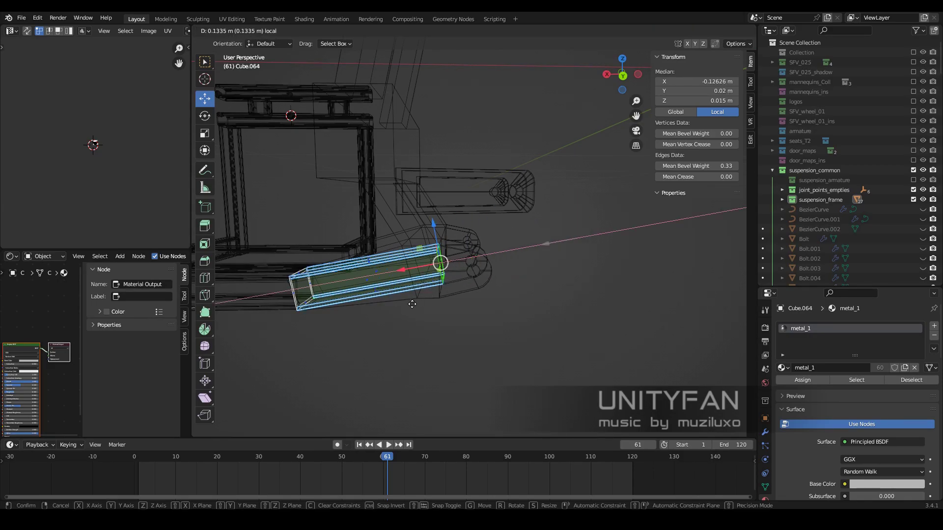
{"action": "left_click", "coordinate": [412, 304]}
{"action": "scroll", "coordinate": [442, 275], "scroll_direction": "up", "scroll_amount": 3}
{"action": "middle_click_drag", "start_coordinate": [466, 268], "coordinate": [497, 262]}
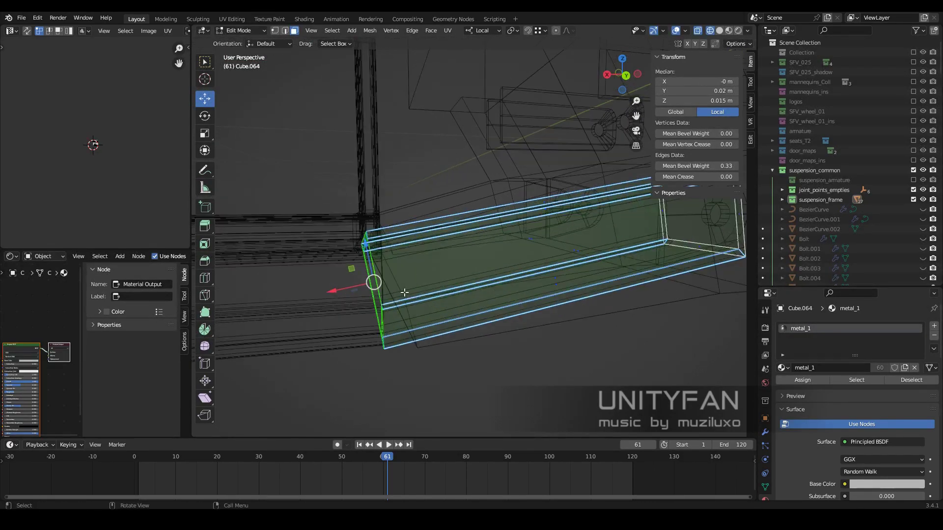
{"action": "middle_click_drag", "start_coordinate": [376, 292], "coordinate": [383, 303]}
{"action": "left_click", "coordinate": [350, 299]}
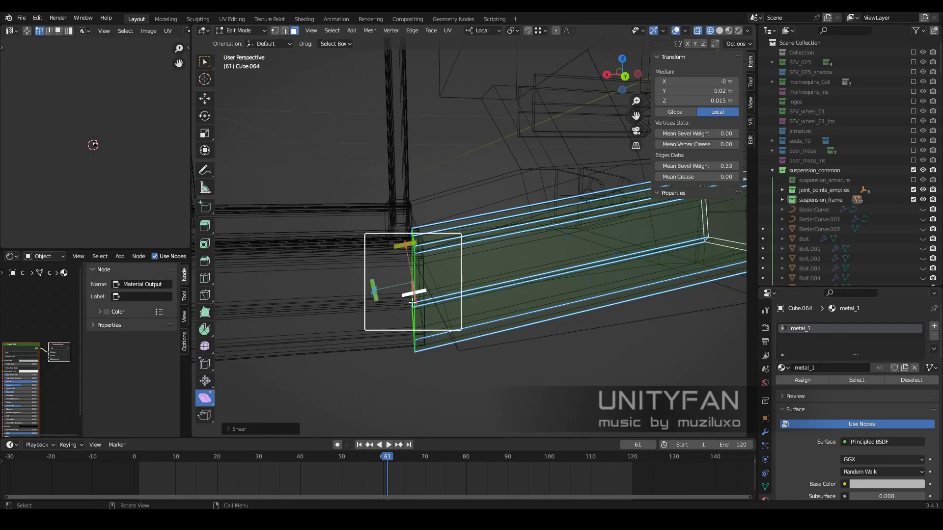
Finish the geometry move and check the shaped copy in Object Mode
{"action": "middle_click_drag", "start_coordinate": [412, 303], "coordinate": [397, 289]}
{"action": "middle_click_drag", "start_coordinate": [471, 288], "coordinate": [258, 191], "text": "shift"}
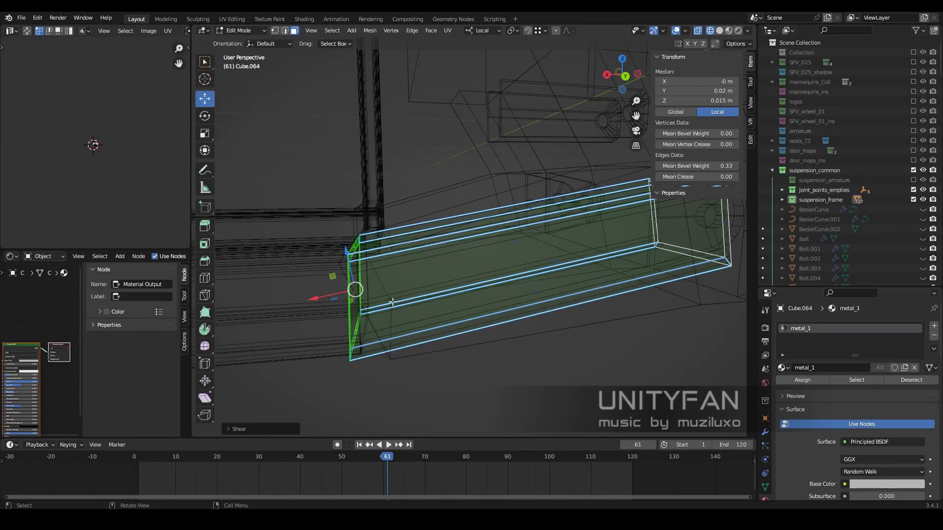
{"action": "key", "text": "Escape"}
{"action": "scroll", "coordinate": [395, 334], "scroll_direction": "down", "scroll_amount": 3}
{"action": "key", "text": "shift+z"}
{"action": "key", "text": "Tab"}
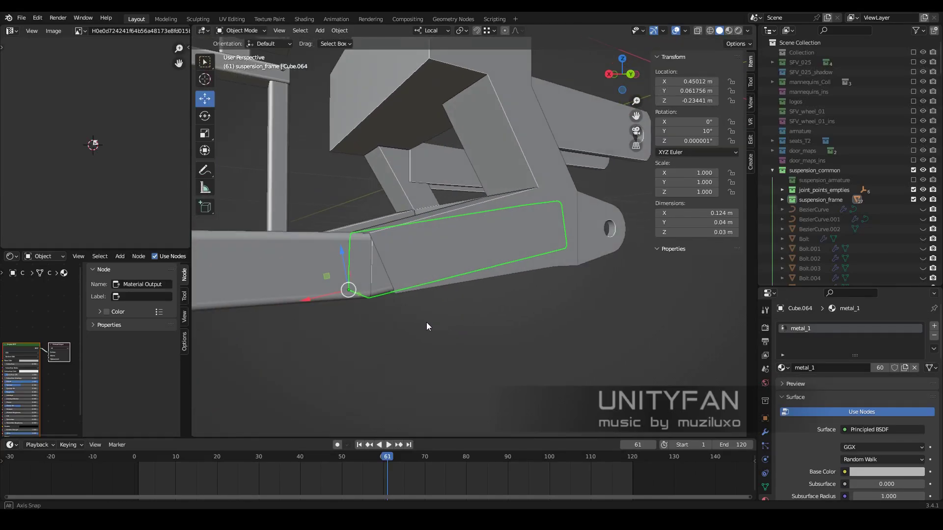
{"action": "mouse_move", "coordinate": [426, 322]}
{"action": "middle_mouse_down"}
{"action": "mouse_move", "coordinate": [440, 316]}
{"action": "mouse_move", "coordinate": [378, 330]}
{"action": "middle_mouse_up"}
Shift the tube's end vertices in X-ray so it sits flush against the plate
{"action": "key", "text": "Tab"}
{"action": "key", "text": "shift+z"}
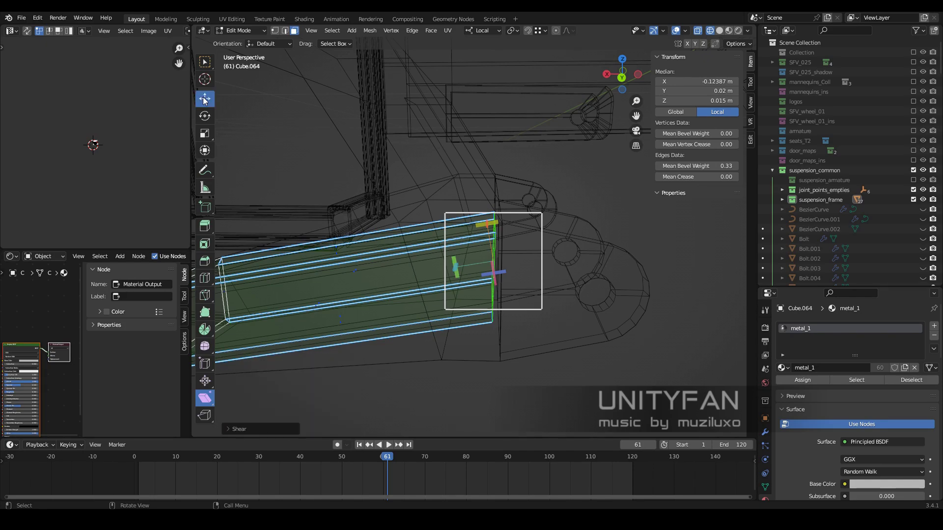
{"action": "middle_click_drag", "start_coordinate": [393, 206], "coordinate": [503, 269]}
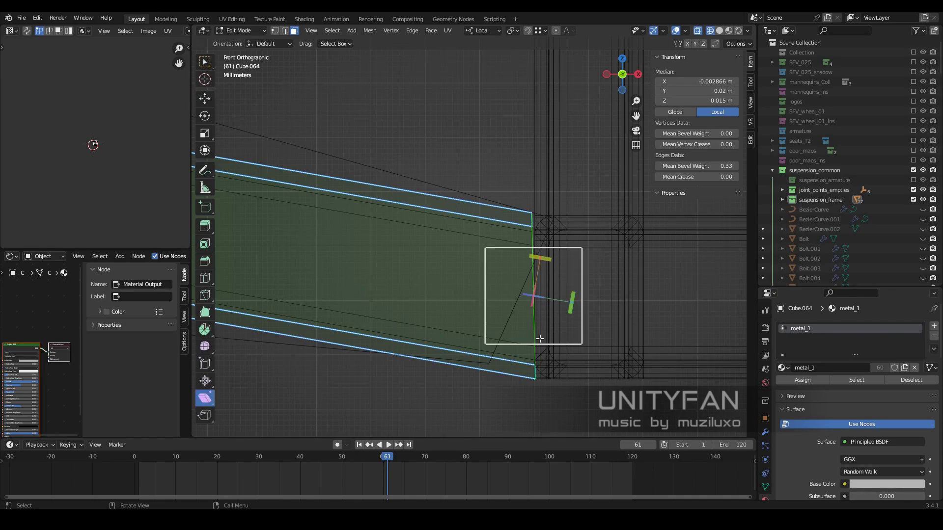
{"action": "left_click", "coordinate": [589, 290]}
{"action": "scroll", "coordinate": [390, 275], "scroll_direction": "down", "scroll_amount": 3}
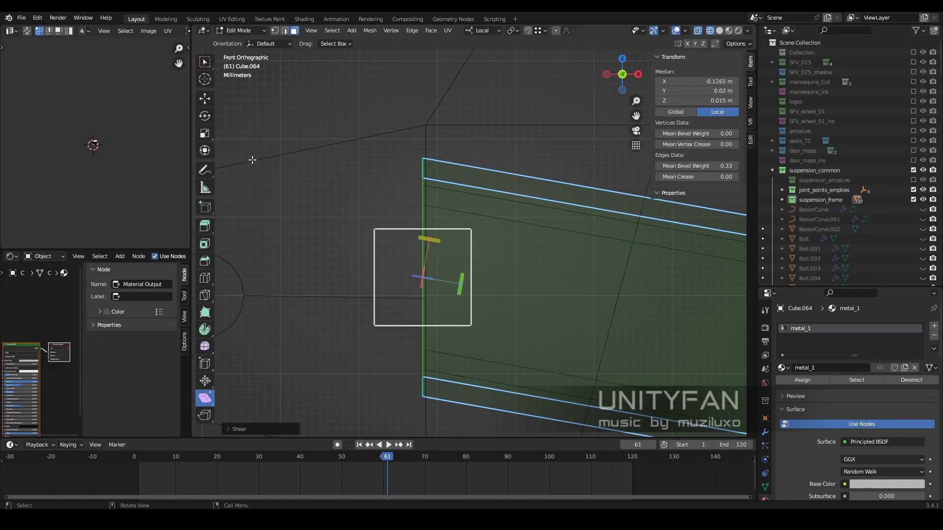
{"action": "scroll", "coordinate": [407, 285], "scroll_direction": "up", "scroll_amount": 3}
{"action": "left_click", "coordinate": [535, 353]}
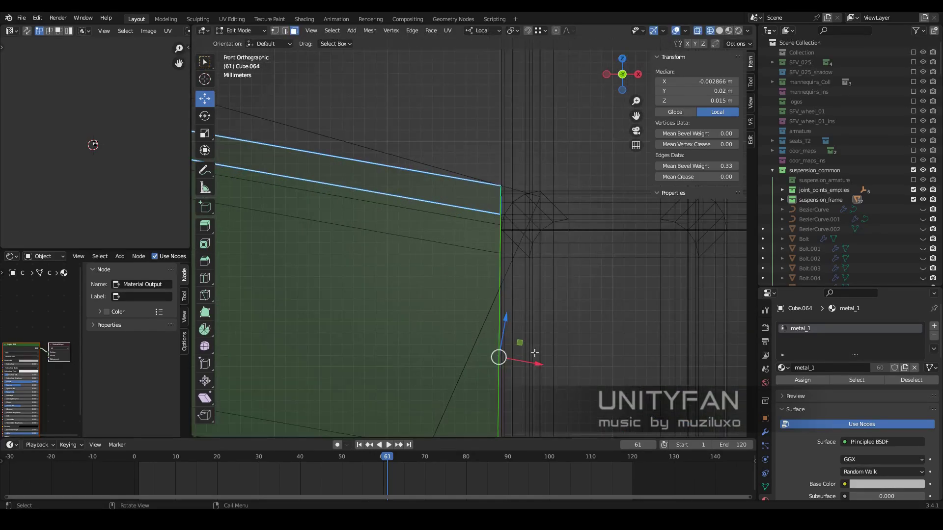
{"action": "left_click", "coordinate": [510, 315]}
{"action": "key", "text": "alt+z"}
{"action": "middle_click_drag", "start_coordinate": [511, 315], "coordinate": [422, 324]}
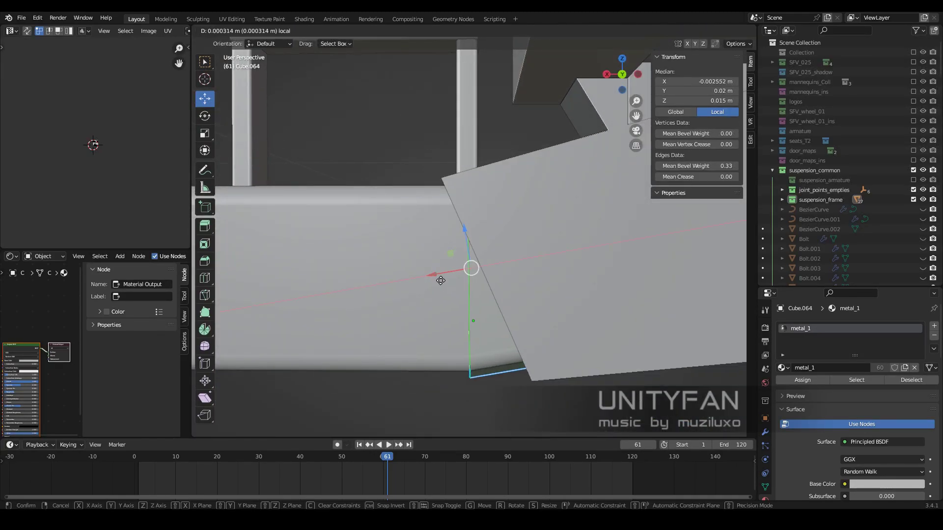
{"action": "left_click", "coordinate": [470, 362]}
{"action": "scroll", "coordinate": [485, 320], "scroll_direction": "down", "scroll_amount": 3}
Box-select the bracket plate's lower vertices using X-ray
{"action": "key", "text": "alt+z"}
{"action": "left_click_drag", "start_coordinate": [549, 369], "coordinate": [510, 301]}
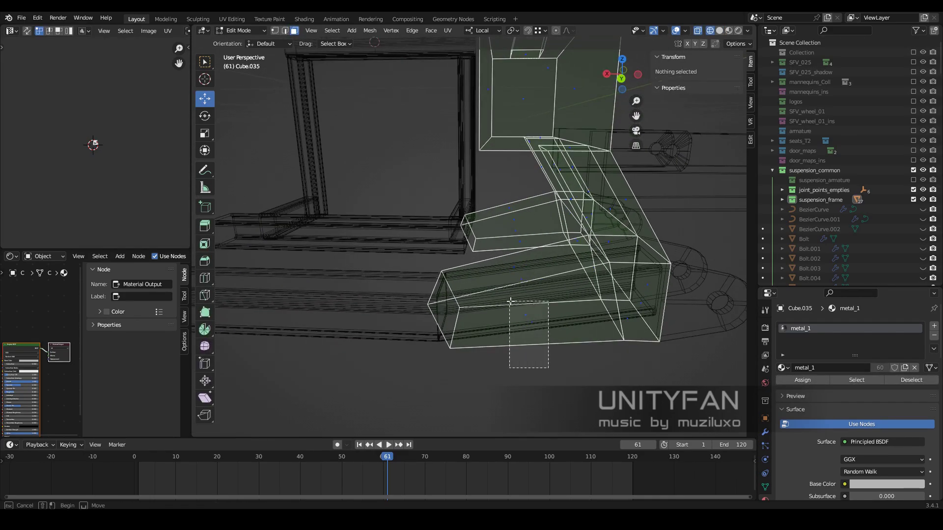
{"action": "key", "text": "alt+z"}
{"action": "mouse_move", "coordinate": [480, 195]}
{"action": "middle_mouse_down"}
{"action": "mouse_move", "coordinate": [452, 270]}
{"action": "mouse_move", "coordinate": [400, 273]}
{"action": "mouse_move", "coordinate": [560, 305]}
{"action": "middle_mouse_up"}
{"action": "key", "text": "alt+z"}
{"action": "key", "text": "alt+z"}
Duplicate the short box tube Cube.064 and slide the copy along its local Y axis
{"action": "key", "text": "Tab"}
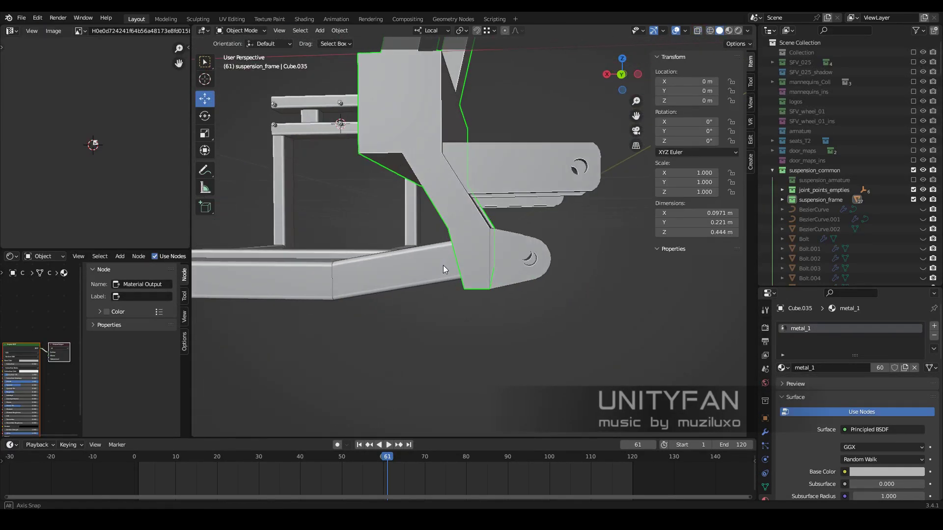
{"action": "mouse_move", "coordinate": [443, 265]}
{"action": "middle_mouse_down"}
{"action": "mouse_move", "coordinate": [470, 285]}
{"action": "mouse_move", "coordinate": [569, 312]}
{"action": "mouse_move", "coordinate": [644, 363]}
{"action": "middle_mouse_up"}
{"action": "left_click", "coordinate": [568, 312]}
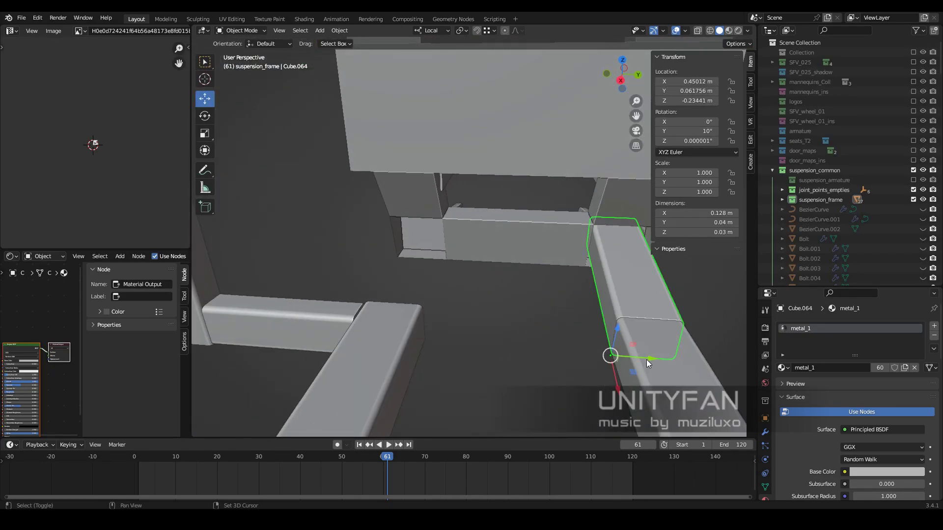
{"action": "key", "text": "shift+d"}
{"action": "key", "text": "y"}
{"action": "key", "text": "y"}
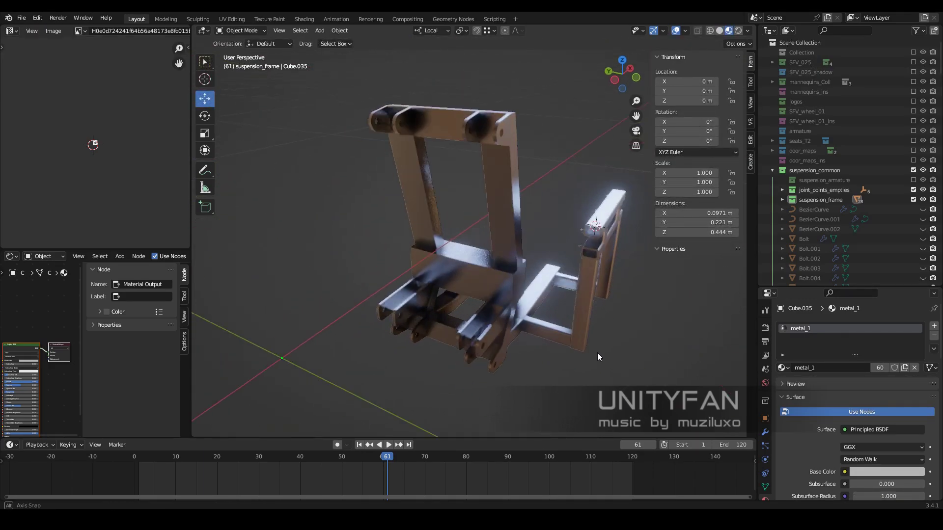
{"action": "middle_click_drag", "start_coordinate": [459, 326], "coordinate": [524, 385]}
Edit a copy of the long beam into a shorter 0.232 m rail piece
{"action": "left_click", "coordinate": [487, 318]}
{"action": "middle_click_drag", "start_coordinate": [488, 318], "coordinate": [465, 346]}
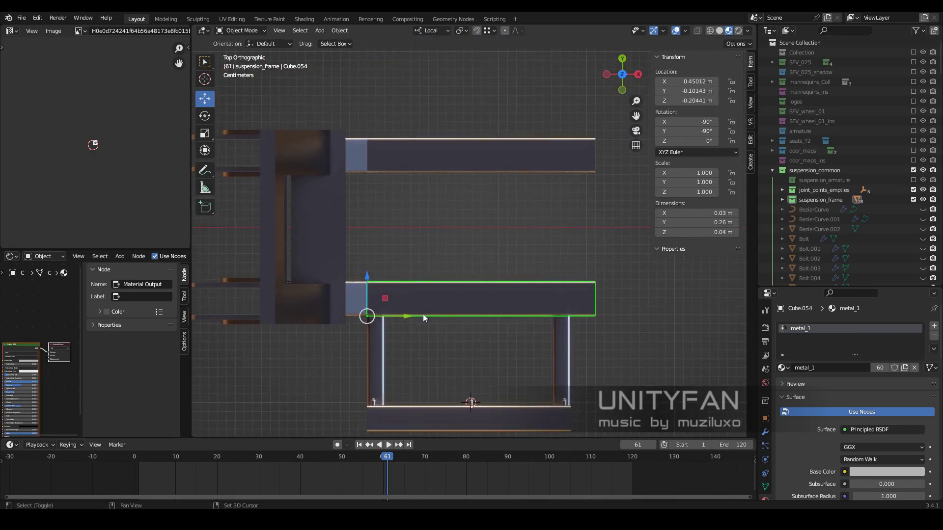
{"action": "mouse_move", "coordinate": [453, 251]}
{"action": "middle_mouse_down"}
{"action": "mouse_move", "coordinate": [495, 234]}
{"action": "mouse_move", "coordinate": [610, 300]}
{"action": "mouse_move", "coordinate": [388, 292]}
{"action": "mouse_move", "coordinate": [503, 206]}
{"action": "mouse_move", "coordinate": [553, 292]}
{"action": "middle_mouse_up"}
{"action": "key", "text": "Tab"}
{"action": "scroll", "coordinate": [630, 300], "scroll_direction": "down", "scroll_amount": 3}
{"action": "key", "text": "Tab"}
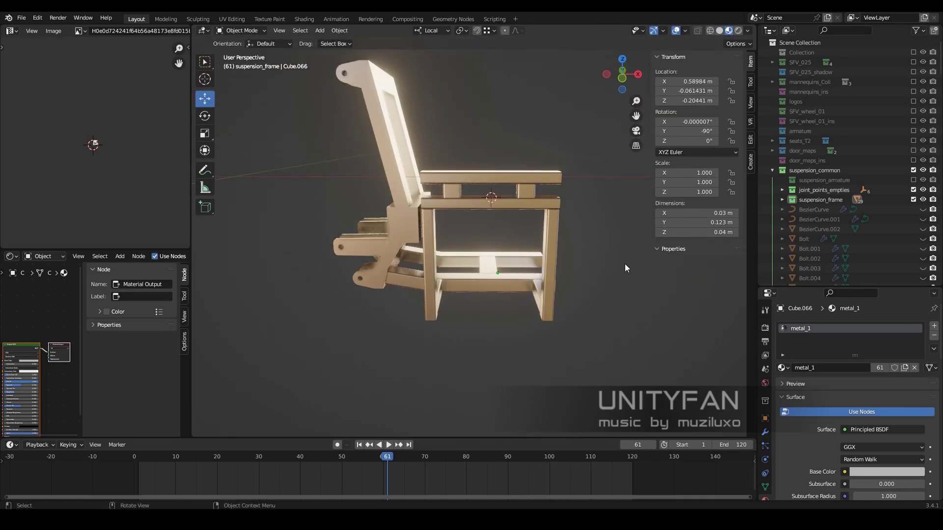
Unhide the motor and gear parts and inspect the worm gear and rack
{"action": "key", "text": "alt+h"}
{"action": "mouse_move", "coordinate": [557, 237]}
{"action": "middle_mouse_down"}
{"action": "mouse_move", "coordinate": [526, 299]}
{"action": "mouse_move", "coordinate": [486, 293]}
{"action": "mouse_move", "coordinate": [437, 314]}
{"action": "mouse_move", "coordinate": [498, 304]}
{"action": "mouse_move", "coordinate": [443, 247]}
{"action": "mouse_move", "coordinate": [461, 264]}
{"action": "mouse_move", "coordinate": [406, 265]}
{"action": "mouse_move", "coordinate": [428, 292]}
{"action": "mouse_move", "coordinate": [479, 282]}
{"action": "mouse_move", "coordinate": [455, 278]}
{"action": "mouse_move", "coordinate": [482, 293]}
{"action": "middle_mouse_up"}
{"action": "scroll", "coordinate": [492, 298], "scroll_direction": "up", "scroll_amount": 2}
{"action": "scroll", "coordinate": [436, 250], "scroll_direction": "up", "scroll_amount": 2}
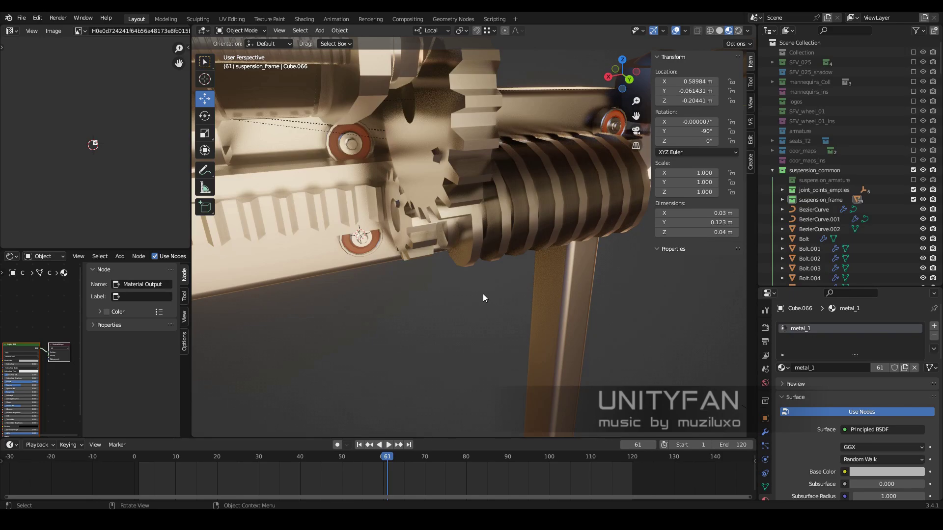
{"action": "mouse_move", "coordinate": [482, 294]}
{"action": "middle_mouse_down"}
{"action": "mouse_move", "coordinate": [411, 273]}
{"action": "mouse_move", "coordinate": [532, 267]}
{"action": "mouse_move", "coordinate": [421, 258]}
{"action": "mouse_move", "coordinate": [393, 278]}
{"action": "mouse_move", "coordinate": [408, 287]}
{"action": "mouse_move", "coordinate": [502, 266]}
{"action": "middle_mouse_up"}
Duplicate the vertical box tube and place the copy along X beside the gear
{"action": "left_click", "coordinate": [499, 258]}
{"action": "key", "text": "shift+d"}
{"action": "key", "text": "Escape"}
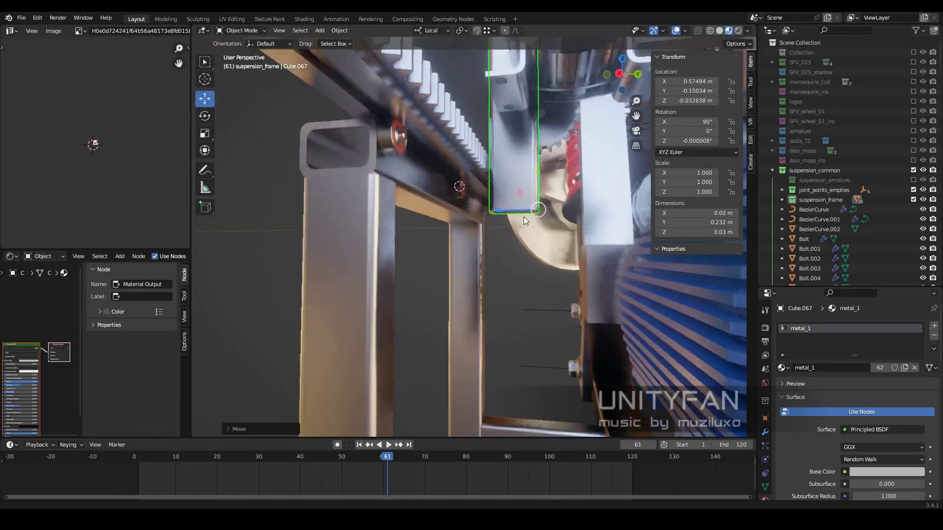
{"action": "mouse_move", "coordinate": [514, 175]}
{"action": "middle_mouse_down"}
{"action": "mouse_move", "coordinate": [322, 317]}
{"action": "mouse_move", "coordinate": [457, 282]}
{"action": "mouse_move", "coordinate": [411, 287]}
{"action": "mouse_move", "coordinate": [277, 356]}
{"action": "mouse_move", "coordinate": [347, 257]}
{"action": "mouse_move", "coordinate": [438, 258]}
{"action": "mouse_move", "coordinate": [463, 233]}
{"action": "mouse_move", "coordinate": [472, 311]}
{"action": "middle_mouse_up"}
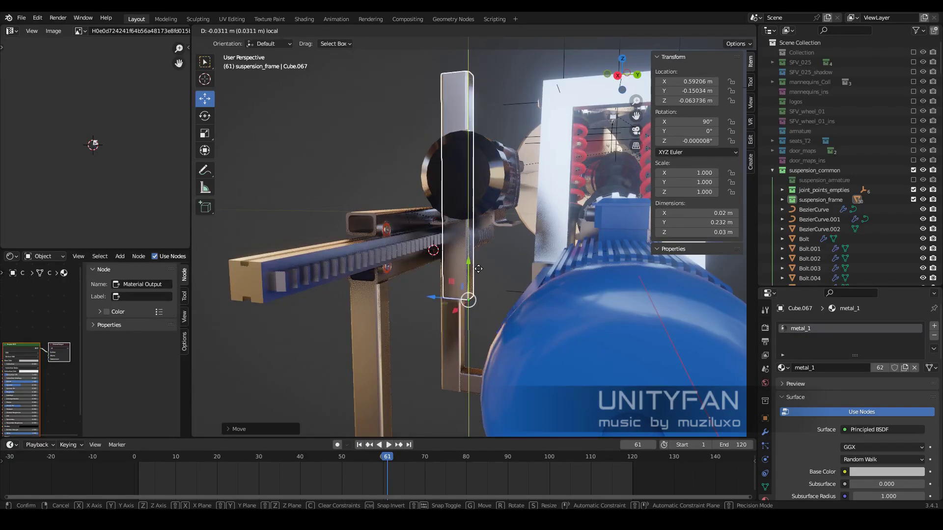
{"action": "left_click", "coordinate": [479, 269]}
Shorten the tube copy to about 0.0468 m and nudge it along X
{"action": "key", "text": "Tab"}
{"action": "key", "text": "KP_3"}
{"action": "key", "text": "Escape"}
{"action": "key", "text": "Tab"}
{"action": "mouse_move", "coordinate": [483, 221]}
{"action": "middle_mouse_down"}
{"action": "mouse_move", "coordinate": [456, 322]}
{"action": "mouse_move", "coordinate": [473, 290]}
{"action": "mouse_move", "coordinate": [519, 291]}
{"action": "mouse_move", "coordinate": [525, 234]}
{"action": "mouse_move", "coordinate": [530, 263]}
{"action": "mouse_move", "coordinate": [499, 254]}
{"action": "mouse_move", "coordinate": [484, 335]}
{"action": "middle_mouse_up"}
{"action": "key", "text": "g"}
{"action": "key", "text": "x"}
{"action": "left_click", "coordinate": [437, 299]}
{"action": "left_click", "coordinate": [450, 212]}
{"action": "mouse_move", "coordinate": [449, 212]}
{"action": "middle_mouse_down"}
{"action": "mouse_move", "coordinate": [438, 238]}
{"action": "mouse_move", "coordinate": [375, 251]}
{"action": "middle_mouse_up"}
Place the orange ring copy and rotate it -90° around Z
{"action": "left_click", "coordinate": [496, 275]}
{"action": "middle_click_drag", "start_coordinate": [496, 275], "coordinate": [498, 274]}
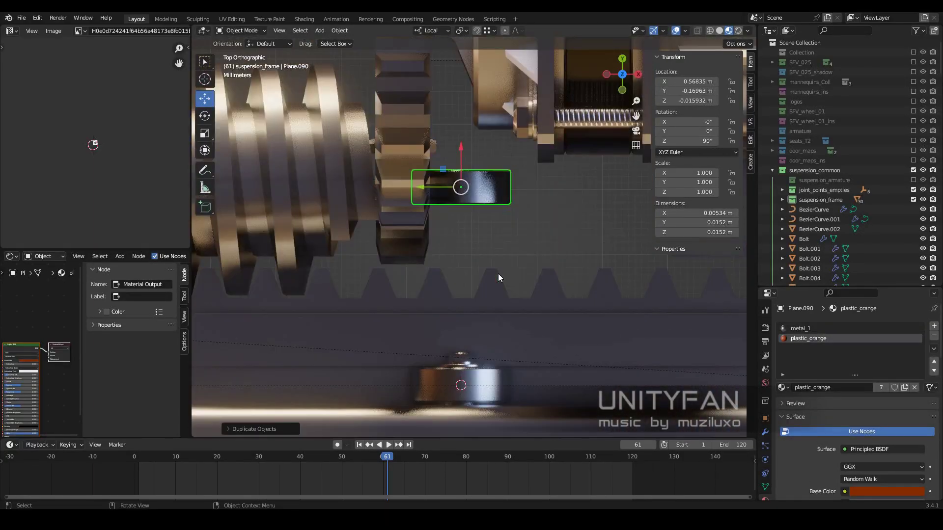
{"action": "key", "text": "shift+z"}
{"action": "type", "text": "rz-90"}
{"action": "key", "text": "Return"}
{"action": "key", "text": "shift+z"}
Snap the ring copy onto the small gear's centre and slide it along X beside the gear
{"action": "middle_click_drag", "start_coordinate": [458, 218], "coordinate": [538, 219]}
{"action": "left_click", "coordinate": [538, 220]}
{"action": "key", "text": "shift+s"}
{"action": "left_click", "coordinate": [494, 180]}
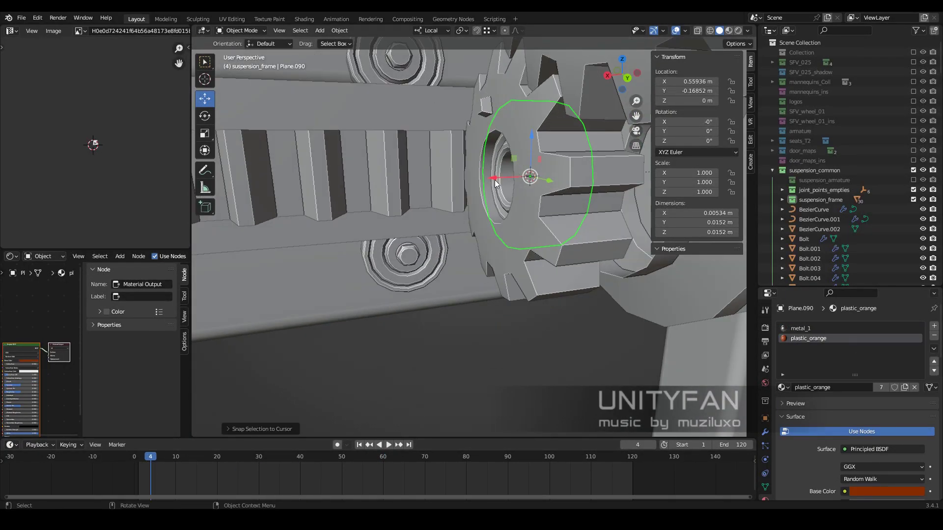
{"action": "mouse_move", "coordinate": [426, 196]}
{"action": "middle_mouse_down"}
{"action": "mouse_move", "coordinate": [476, 260]}
{"action": "mouse_move", "coordinate": [419, 237]}
{"action": "mouse_move", "coordinate": [528, 255]}
{"action": "mouse_move", "coordinate": [538, 273]}
{"action": "mouse_move", "coordinate": [391, 232]}
{"action": "middle_mouse_up"}
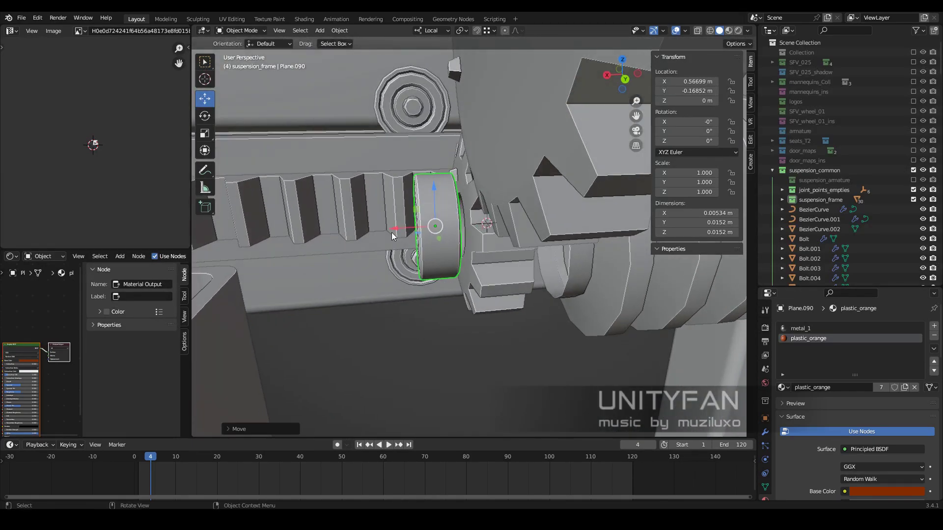
{"action": "left_click_drag", "start_coordinate": [391, 231], "coordinate": [413, 247]}
Frame the view on the small gear and make suspension_common the active collection
{"action": "left_click", "coordinate": [496, 246]}
{"action": "key", "text": "KP_Decimal"}
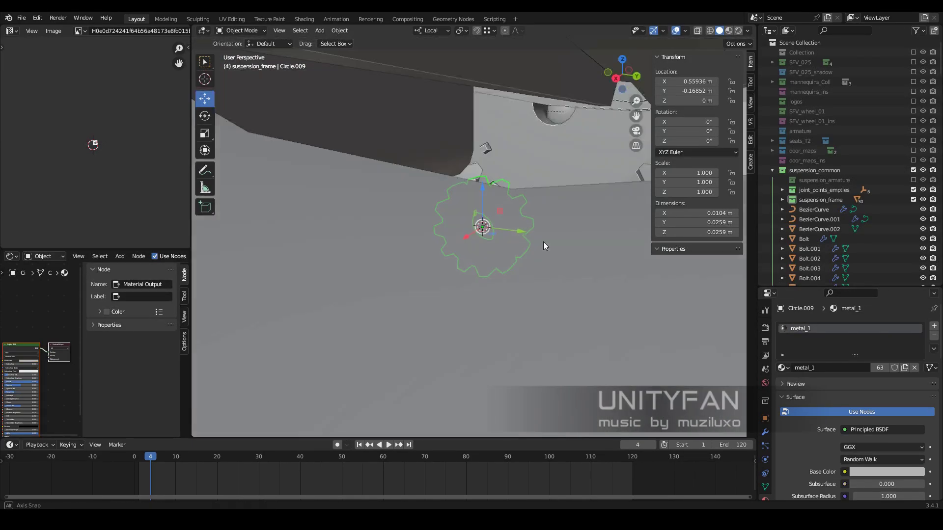
{"action": "mouse_move", "coordinate": [486, 236]}
{"action": "middle_mouse_down"}
{"action": "mouse_move", "coordinate": [510, 252]}
{"action": "mouse_move", "coordinate": [458, 245]}
{"action": "middle_mouse_up"}
{"action": "scroll", "coordinate": [874, 266], "scroll_direction": "down", "scroll_amount": 5}
{"action": "scroll", "coordinate": [873, 266], "scroll_direction": "up", "scroll_amount": 5}
{"action": "left_click", "coordinate": [815, 170]}
Add a mesh cylinder at the small gear and frame it in side view
{"action": "key", "text": "shift+a"}
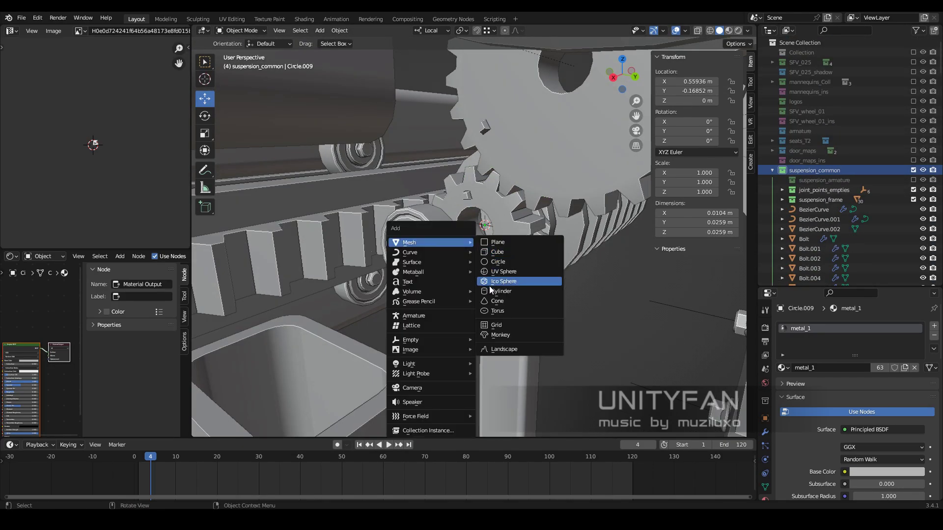
{"action": "left_click", "coordinate": [541, 290]}
{"action": "left_click", "coordinate": [245, 430]}
{"action": "left_click", "coordinate": [251, 295]}
{"action": "middle_click_drag", "start_coordinate": [344, 290], "coordinate": [563, 282]}
{"action": "key", "text": "KP_Decimal"}
{"action": "key", "text": "KP_3"}
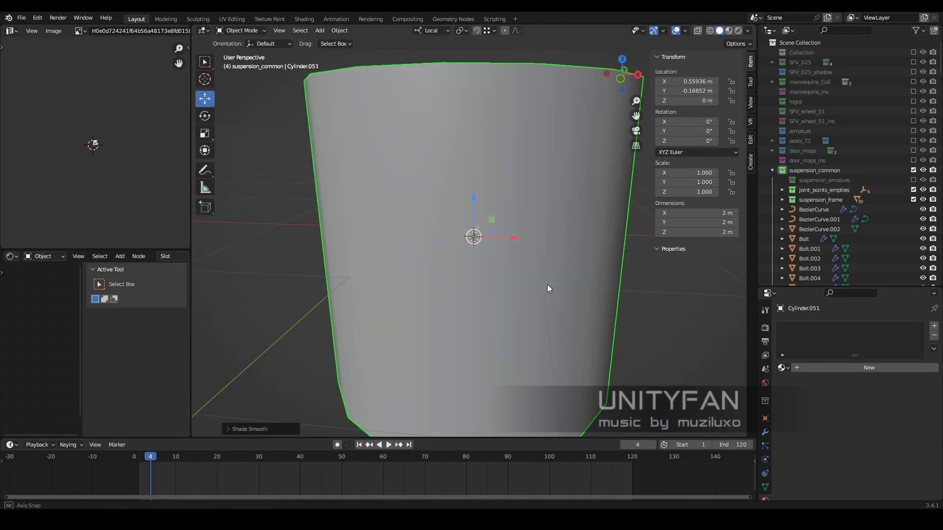
Rotate the cylinder -90° around X and shrink it to gear size
{"action": "key", "text": "r"}
{"action": "key", "text": "x"}
{"action": "key", "text": "minus"}
{"action": "key", "text": "9"}
{"action": "key", "text": "0"}
{"action": "key", "text": "Return"}
{"action": "key", "text": "s"}
{"action": "left_click", "coordinate": [519, 285]}
{"action": "key", "text": "KP_1"}
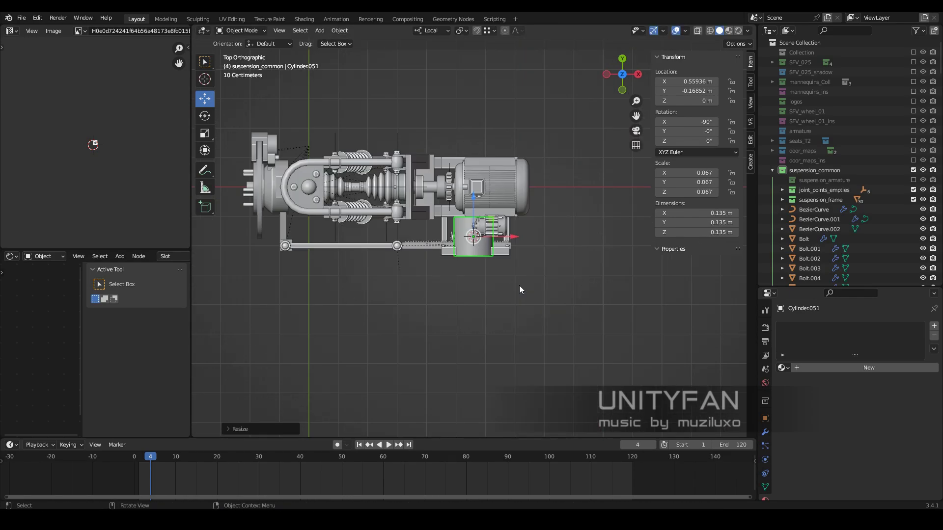
{"action": "scroll", "coordinate": [520, 285], "scroll_direction": "up", "scroll_amount": 5}
Rotate the cylinder -90° around Z and apply its scale
{"action": "key", "text": "r"}
{"action": "key", "text": "z"}
{"action": "key", "text": "minus"}
{"action": "key", "text": "9"}
{"action": "key", "text": "0"}
{"action": "key", "text": "Return"}
{"action": "middle_click_drag", "start_coordinate": [519, 285], "coordinate": [388, 129]}
{"action": "scroll", "coordinate": [388, 129], "scroll_direction": "up", "scroll_amount": 7}
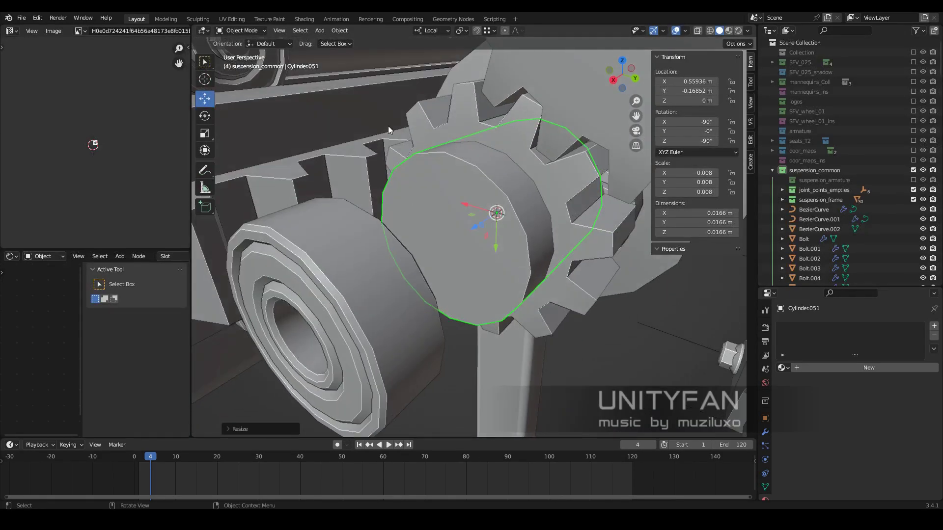
{"action": "left_click", "coordinate": [514, 256]}
{"action": "middle_click_drag", "start_coordinate": [515, 255], "coordinate": [485, 226]}
{"action": "key", "text": "ctrl+a"}
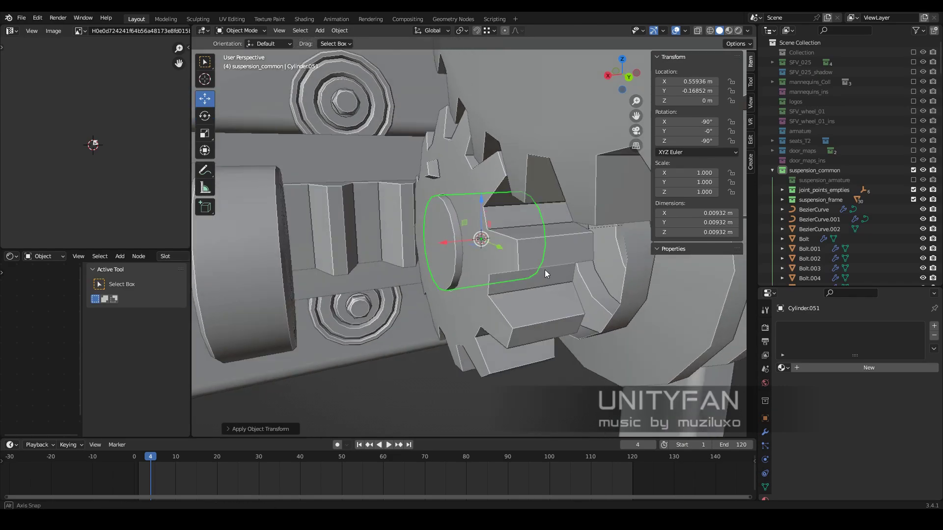
Lengthen the cylinder along its Z axis and move it along X
{"action": "middle_click_drag", "start_coordinate": [544, 269], "coordinate": [466, 266]}
{"action": "key", "text": "s"}
{"action": "key", "text": "z"}
{"action": "left_click", "coordinate": [502, 268]}
{"action": "key", "text": "g"}
{"action": "key", "text": "x"}
Inset the cylinder's front cap face in Edit Mode
{"action": "key", "text": "Tab"}
{"action": "key", "text": "3"}
{"action": "left_click", "coordinate": [462, 251]}
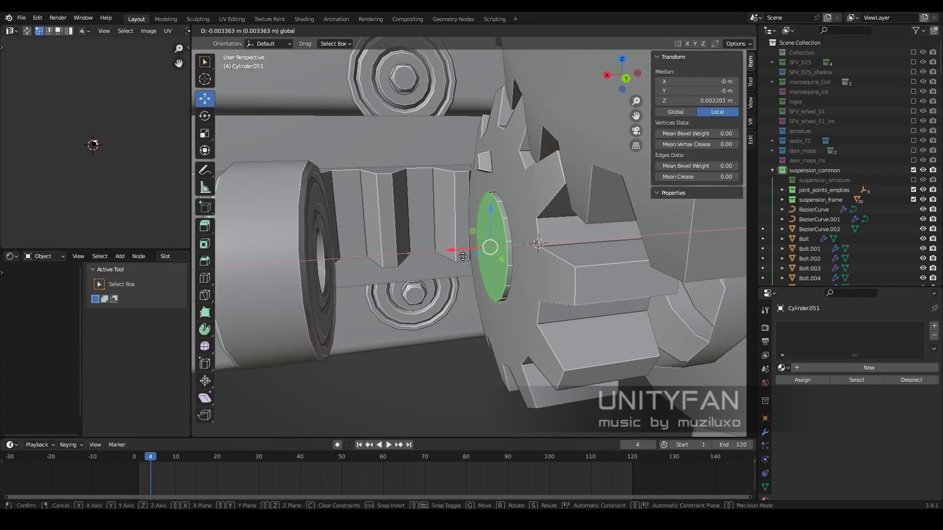
{"action": "left_click", "coordinate": [462, 257]}
{"action": "key", "text": "KP_Decimal"}
{"action": "key", "text": "ctrl+KP_1"}
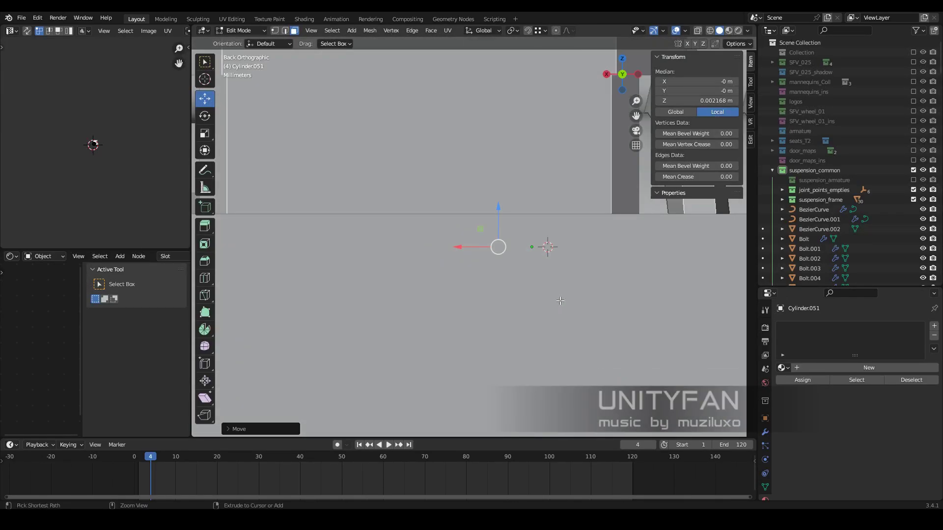
{"action": "key", "text": "KP_3"}
{"action": "key", "text": "i"}
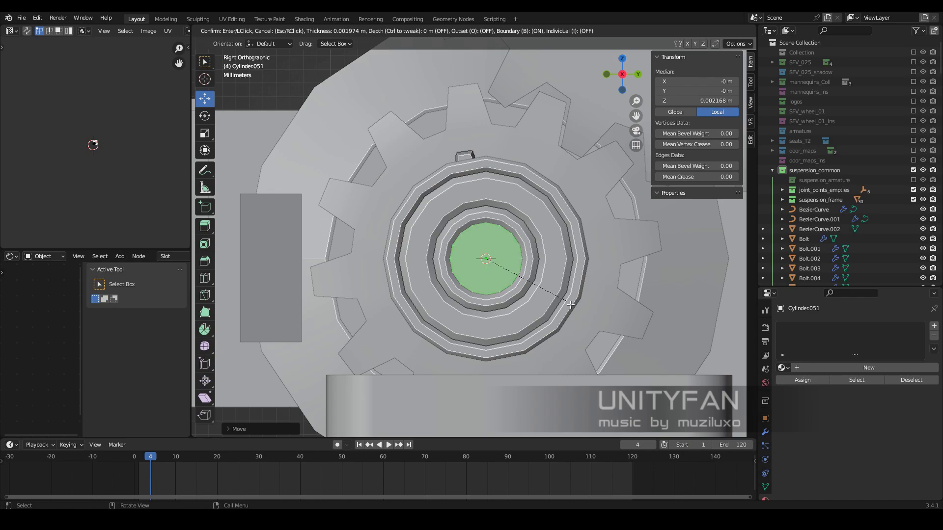
{"action": "left_click", "coordinate": [571, 305]}
{"action": "middle_click_drag", "start_coordinate": [570, 305], "coordinate": [516, 277]}
Extrude the inset face into a shaft reaching toward the orange ring
{"action": "left_click_drag", "start_coordinate": [537, 273], "coordinate": [442, 270]}
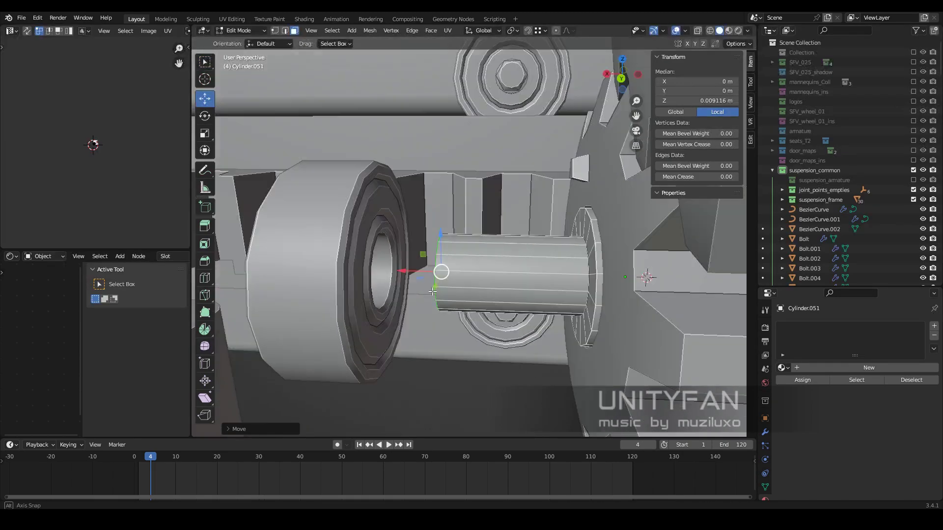
{"action": "mouse_move", "coordinate": [442, 270]}
{"action": "middle_mouse_down"}
{"action": "mouse_move", "coordinate": [498, 298]}
{"action": "mouse_move", "coordinate": [442, 285]}
{"action": "middle_mouse_up"}
{"action": "scroll", "coordinate": [442, 285], "scroll_direction": "up", "scroll_amount": 2}
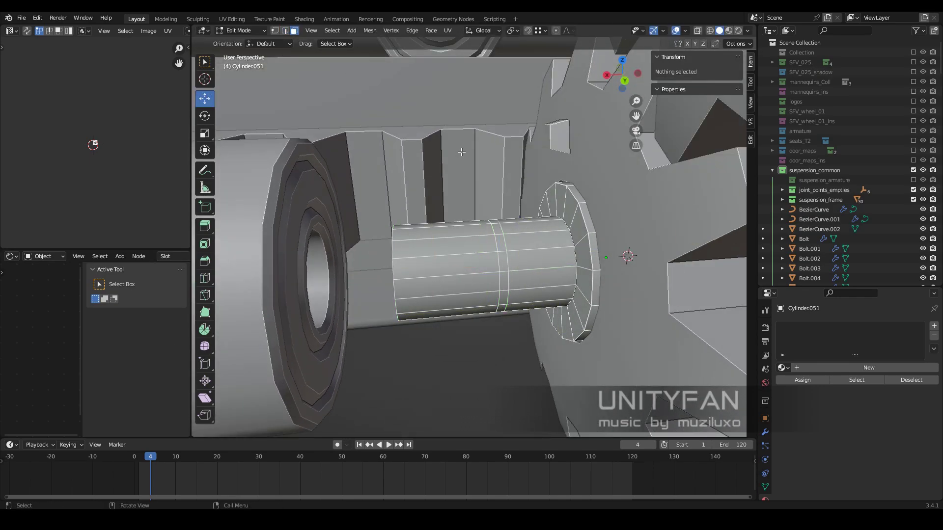
{"action": "scroll", "coordinate": [462, 152], "scroll_direction": "up", "scroll_amount": 2}
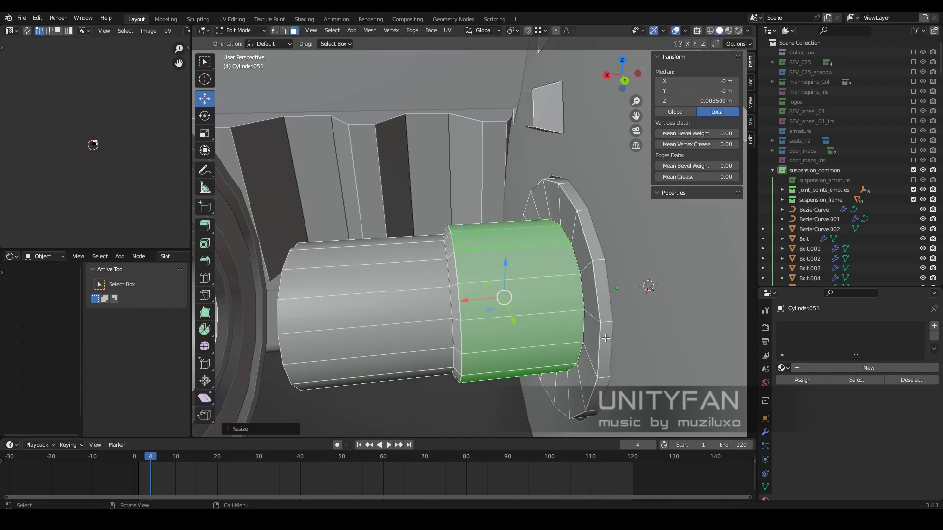
{"action": "key", "text": "Tab"}
Move the orange ring along X to about 0.57056 m against the hub
{"action": "mouse_move", "coordinate": [583, 286]}
{"action": "middle_mouse_down"}
{"action": "mouse_move", "coordinate": [363, 277]}
{"action": "mouse_move", "coordinate": [458, 270]}
{"action": "mouse_move", "coordinate": [531, 338]}
{"action": "mouse_move", "coordinate": [548, 281]}
{"action": "mouse_move", "coordinate": [511, 256]}
{"action": "mouse_move", "coordinate": [542, 306]}
{"action": "mouse_move", "coordinate": [476, 256]}
{"action": "mouse_move", "coordinate": [487, 216]}
{"action": "mouse_move", "coordinate": [447, 222]}
{"action": "mouse_move", "coordinate": [524, 243]}
{"action": "mouse_move", "coordinate": [567, 281]}
{"action": "mouse_move", "coordinate": [468, 229]}
{"action": "mouse_move", "coordinate": [433, 255]}
{"action": "mouse_move", "coordinate": [476, 255]}
{"action": "mouse_move", "coordinate": [478, 246]}
{"action": "mouse_move", "coordinate": [521, 252]}
{"action": "mouse_move", "coordinate": [480, 274]}
{"action": "mouse_move", "coordinate": [365, 158]}
{"action": "mouse_move", "coordinate": [457, 266]}
{"action": "middle_mouse_up"}
{"action": "left_click", "coordinate": [362, 277]}
{"action": "key", "text": "g"}
{"action": "key", "text": "x"}
{"action": "left_click", "coordinate": [385, 274]}
{"action": "scroll", "coordinate": [446, 222], "scroll_direction": "up", "scroll_amount": 3}
{"action": "scroll", "coordinate": [483, 238], "scroll_direction": "up", "scroll_amount": 2}
{"action": "left_click", "coordinate": [480, 274]}
{"action": "scroll", "coordinate": [458, 266], "scroll_direction": "down", "scroll_amount": 3}
Turn the bolt -90° around Z and nudge it onto the hub shaft
{"action": "key", "text": "Tab"}
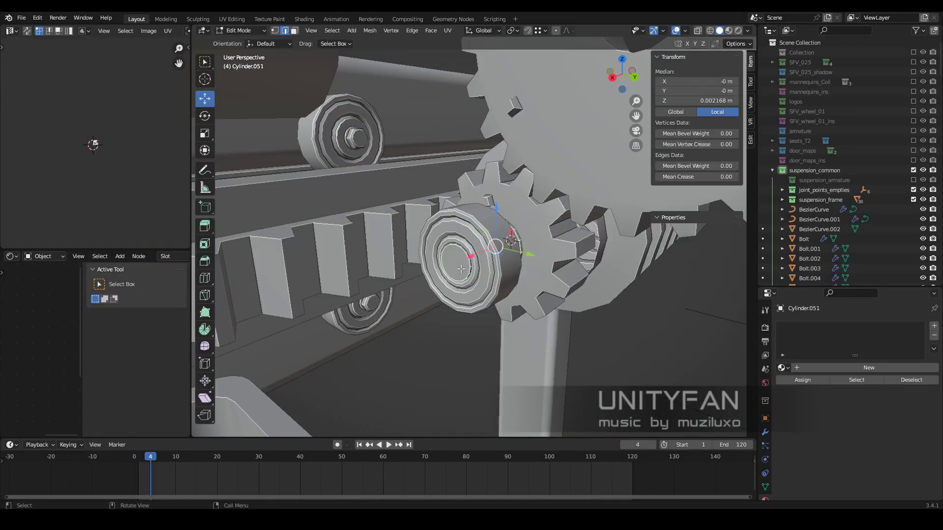
{"action": "key", "text": "Tab"}
{"action": "left_click", "coordinate": [353, 138]}
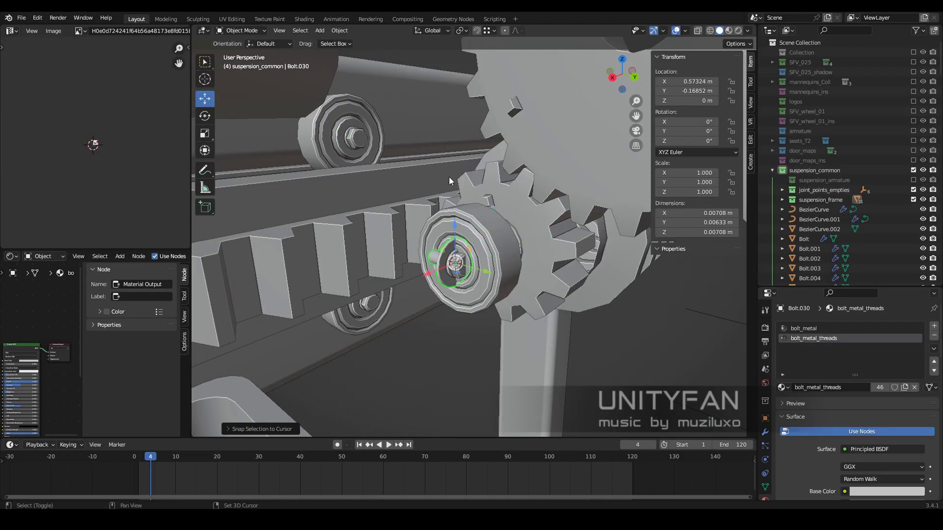
{"action": "middle_click_drag", "start_coordinate": [449, 181], "coordinate": [482, 229]}
{"action": "type", "text": "rz-90"}
{"action": "key", "text": "Return"}
{"action": "key", "text": "g"}
{"action": "left_click", "coordinate": [488, 299]}
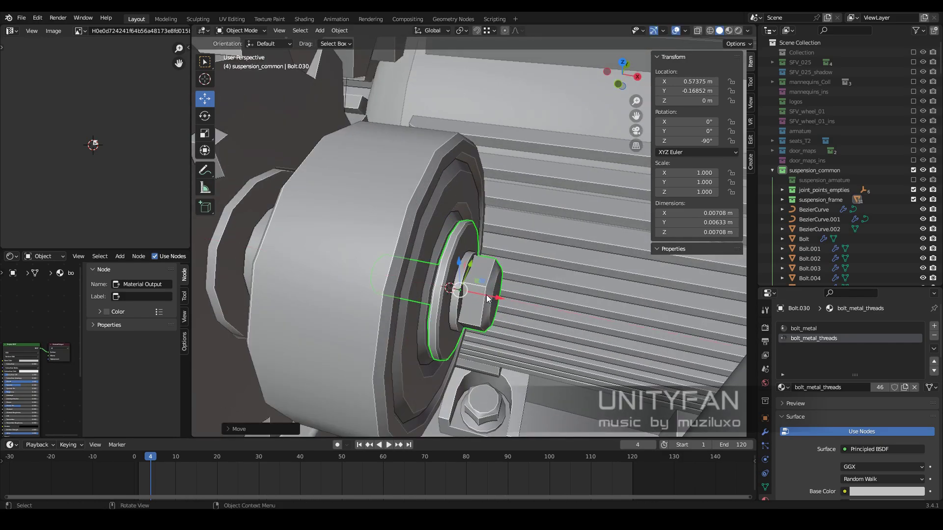
Inset the hub's end face and switch the viewport to Material Preview
{"action": "middle_click_drag", "start_coordinate": [488, 298], "coordinate": [413, 264]}
{"action": "left_click", "coordinate": [452, 266]}
{"action": "key", "text": "Tab"}
{"action": "key", "text": "i"}
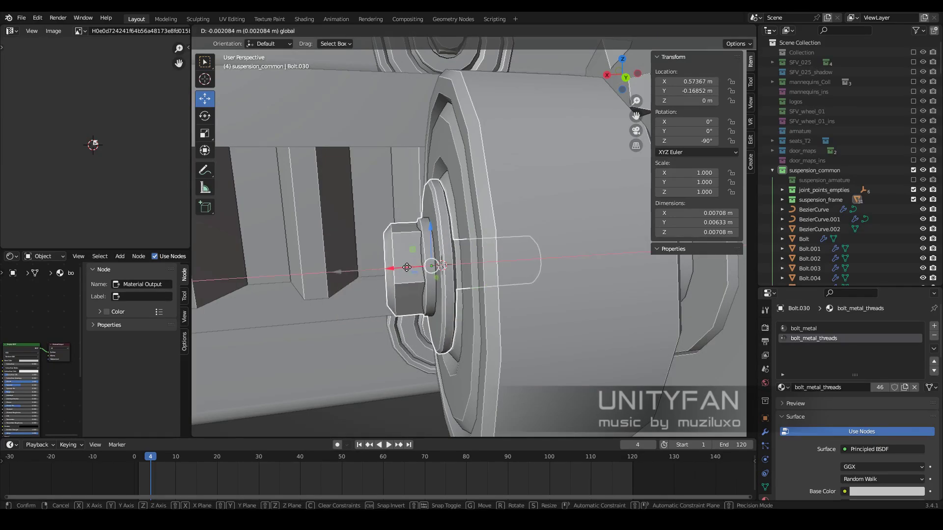
{"action": "left_click", "coordinate": [435, 272]}
{"action": "mouse_move", "coordinate": [436, 272]}
{"action": "middle_mouse_down"}
{"action": "mouse_move", "coordinate": [488, 279]}
{"action": "mouse_move", "coordinate": [482, 274]}
{"action": "mouse_move", "coordinate": [537, 308]}
{"action": "mouse_move", "coordinate": [494, 312]}
{"action": "mouse_move", "coordinate": [519, 359]}
{"action": "mouse_move", "coordinate": [486, 320]}
{"action": "mouse_move", "coordinate": [555, 380]}
{"action": "mouse_move", "coordinate": [502, 335]}
{"action": "mouse_move", "coordinate": [418, 323]}
{"action": "mouse_move", "coordinate": [406, 307]}
{"action": "mouse_move", "coordinate": [462, 265]}
{"action": "middle_mouse_up"}
{"action": "key", "text": "z"}
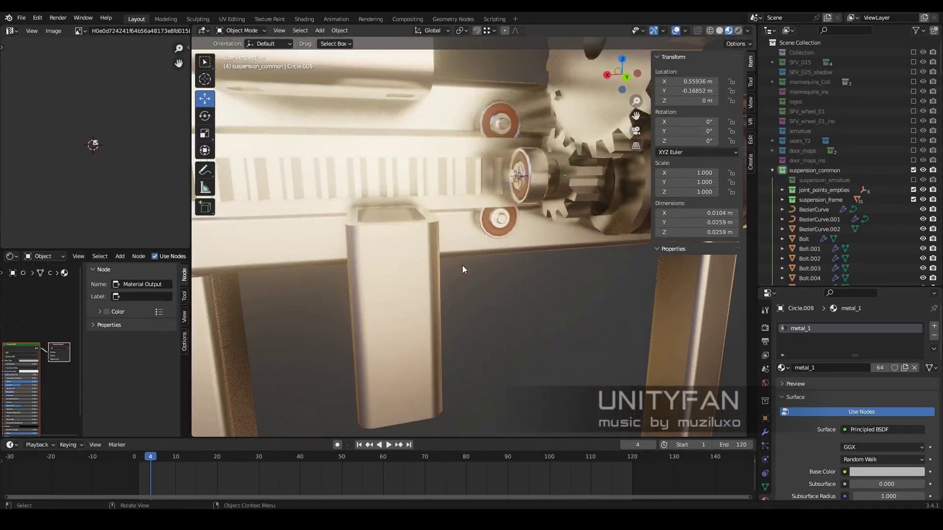
{"action": "left_click", "coordinate": [393, 314]}
{"action": "mouse_move", "coordinate": [393, 315]}
{"action": "middle_mouse_down"}
{"action": "mouse_move", "coordinate": [387, 361]}
{"action": "mouse_move", "coordinate": [491, 344]}
{"action": "mouse_move", "coordinate": [554, 264]}
{"action": "mouse_move", "coordinate": [484, 271]}
{"action": "mouse_move", "coordinate": [518, 266]}
{"action": "mouse_move", "coordinate": [550, 276]}
{"action": "mouse_move", "coordinate": [540, 278]}
{"action": "middle_mouse_up"}
{"action": "key", "text": "g"}
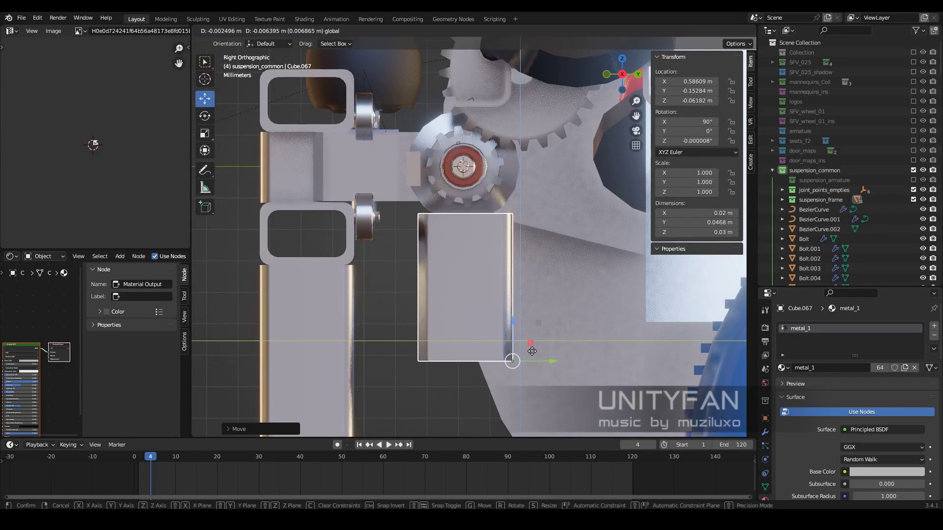
{"action": "left_click", "coordinate": [532, 351]}
{"action": "mouse_move", "coordinate": [531, 352]}
{"action": "middle_mouse_down"}
{"action": "mouse_move", "coordinate": [455, 308]}
{"action": "mouse_move", "coordinate": [508, 318]}
{"action": "middle_mouse_up"}
{"action": "mouse_move", "coordinate": [446, 303]}
{"action": "middle_mouse_down"}
{"action": "mouse_move", "coordinate": [558, 302]}
{"action": "mouse_move", "coordinate": [543, 310]}
{"action": "mouse_move", "coordinate": [473, 302]}
{"action": "mouse_move", "coordinate": [489, 298]}
{"action": "mouse_move", "coordinate": [472, 285]}
{"action": "mouse_move", "coordinate": [461, 297]}
{"action": "mouse_move", "coordinate": [484, 298]}
{"action": "mouse_move", "coordinate": [447, 281]}
{"action": "mouse_move", "coordinate": [482, 292]}
{"action": "mouse_move", "coordinate": [415, 281]}
{"action": "mouse_move", "coordinate": [482, 294]}
{"action": "mouse_move", "coordinate": [426, 279]}
{"action": "mouse_move", "coordinate": [487, 272]}
{"action": "mouse_move", "coordinate": [568, 308]}
{"action": "middle_mouse_up"}
{"action": "scroll", "coordinate": [514, 302], "scroll_direction": "up", "scroll_amount": 3}
{"action": "left_click", "coordinate": [432, 262]}
{"action": "scroll", "coordinate": [474, 302], "scroll_direction": "down", "scroll_amount": 5}
{"action": "scroll", "coordinate": [487, 272], "scroll_direction": "up", "scroll_amount": 3}
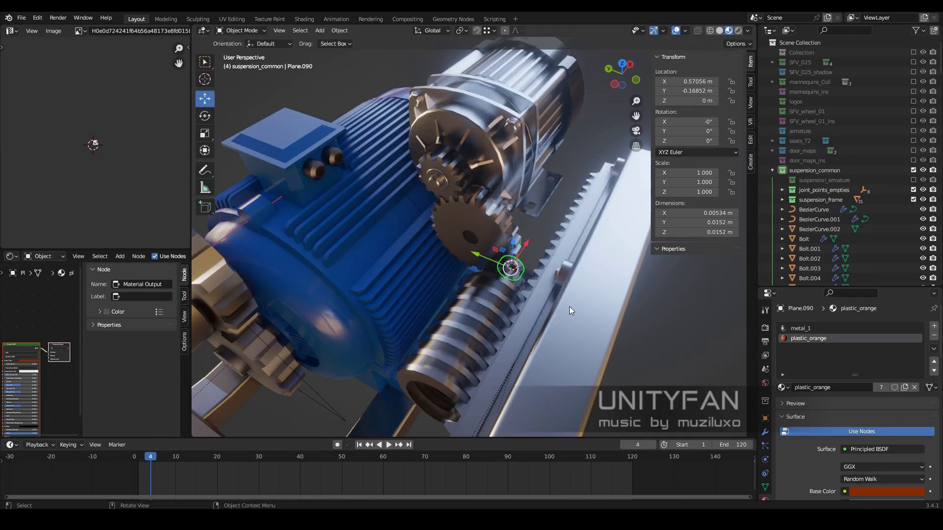
{"action": "scroll", "coordinate": [570, 306], "scroll_direction": "down", "scroll_amount": 5}
{"action": "mouse_move", "coordinate": [569, 306]}
{"action": "middle_mouse_down"}
{"action": "mouse_move", "coordinate": [455, 247]}
{"action": "mouse_move", "coordinate": [444, 276]}
{"action": "mouse_move", "coordinate": [529, 237]}
{"action": "mouse_move", "coordinate": [557, 270]}
{"action": "mouse_move", "coordinate": [612, 302]}
{"action": "mouse_move", "coordinate": [396, 219]}
{"action": "mouse_move", "coordinate": [489, 277]}
{"action": "mouse_move", "coordinate": [457, 288]}
{"action": "mouse_move", "coordinate": [494, 269]}
{"action": "mouse_move", "coordinate": [397, 277]}
{"action": "mouse_move", "coordinate": [425, 279]}
{"action": "mouse_move", "coordinate": [372, 255]}
{"action": "mouse_move", "coordinate": [472, 231]}
{"action": "middle_mouse_up"}
{"action": "scroll", "coordinate": [456, 247], "scroll_direction": "up", "scroll_amount": 5}
{"action": "scroll", "coordinate": [612, 300], "scroll_direction": "up", "scroll_amount": 3}
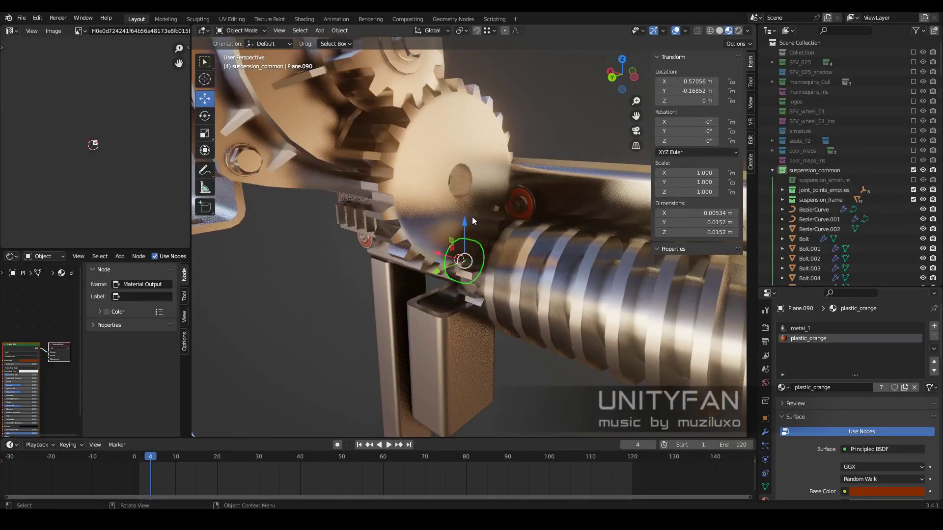
{"action": "left_click", "coordinate": [491, 211]}
{"action": "mouse_move", "coordinate": [529, 205]}
{"action": "middle_mouse_down"}
{"action": "mouse_move", "coordinate": [517, 201]}
{"action": "mouse_move", "coordinate": [452, 244]}
{"action": "mouse_move", "coordinate": [550, 234]}
{"action": "mouse_move", "coordinate": [469, 256]}
{"action": "mouse_move", "coordinate": [408, 249]}
{"action": "mouse_move", "coordinate": [452, 249]}
{"action": "mouse_move", "coordinate": [413, 256]}
{"action": "mouse_move", "coordinate": [436, 249]}
{"action": "middle_mouse_up"}
{"action": "mouse_move", "coordinate": [457, 285]}
{"action": "middle_mouse_down"}
{"action": "mouse_move", "coordinate": [450, 294]}
{"action": "mouse_move", "coordinate": [476, 287]}
{"action": "middle_mouse_up"}
{"action": "mouse_move", "coordinate": [555, 283]}
{"action": "middle_mouse_down"}
{"action": "mouse_move", "coordinate": [494, 309]}
{"action": "mouse_move", "coordinate": [433, 299]}
{"action": "middle_mouse_up"}
{"action": "left_click", "coordinate": [433, 299], "text": "shift"}
Add a plane at the washer, rotate it -90° around Y and shrink it to 0.032
{"action": "key", "text": "shift+a"}
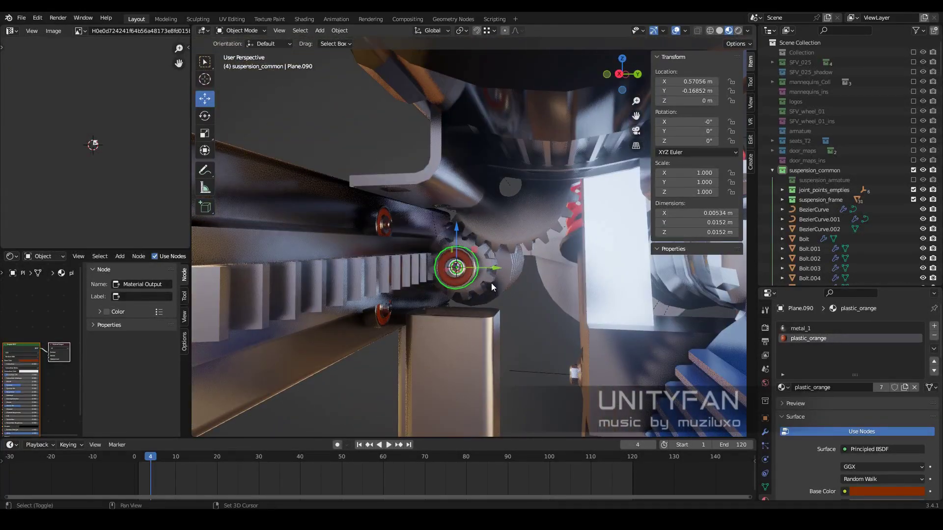
{"action": "left_click", "coordinate": [465, 270]}
{"action": "key", "text": "ctrl+KP_1"}
{"action": "type", "text": "ry-90"}
{"action": "key", "text": "Return"}
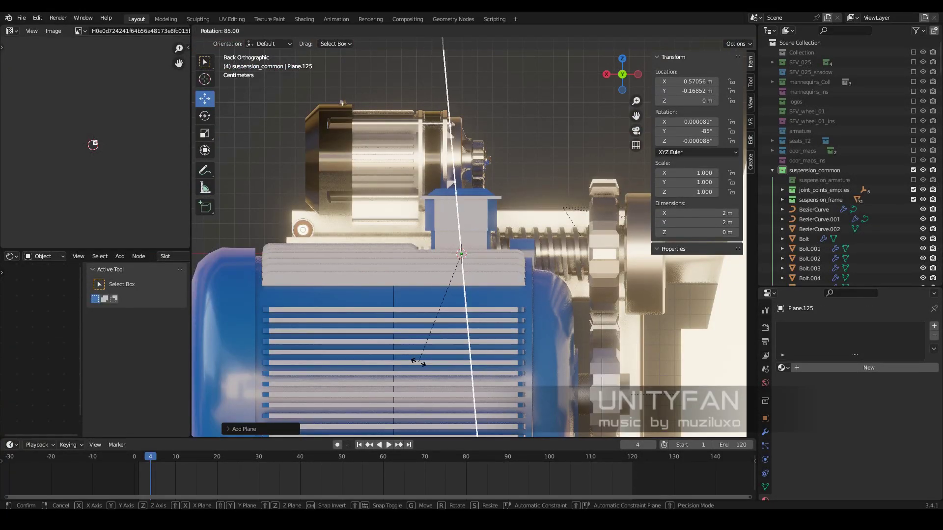
{"action": "middle_click_drag", "start_coordinate": [497, 292], "coordinate": [478, 297]}
{"action": "key", "text": "s"}
{"action": "key", "text": "Return"}
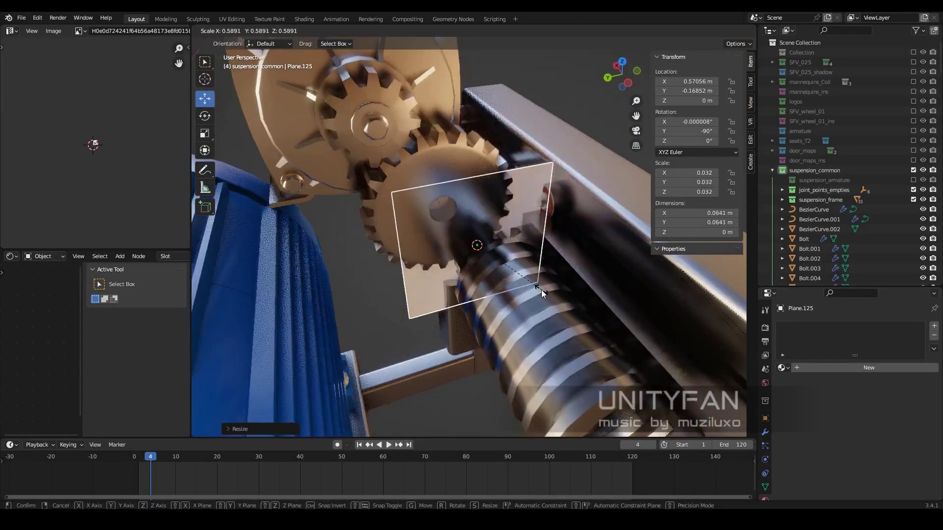
Flip the plane 180° around X, shrink it to 0.0271 m, and apply rotation and scale
{"action": "key", "text": "KP_7"}
{"action": "type", "text": "rx180"}
{"action": "key", "text": "Return"}
{"action": "key", "text": "s"}
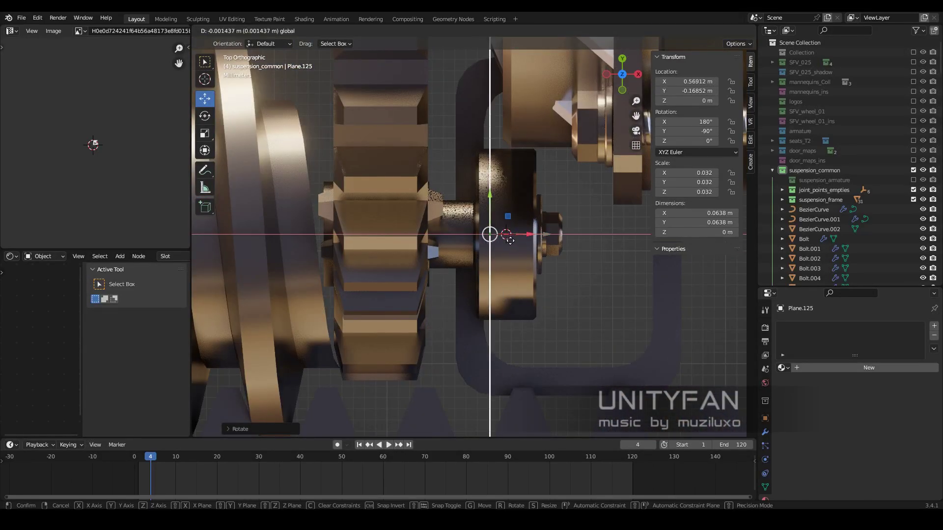
{"action": "left_click", "coordinate": [428, 175]}
{"action": "mouse_move", "coordinate": [428, 175]}
{"action": "middle_mouse_down"}
{"action": "mouse_move", "coordinate": [494, 223]}
{"action": "mouse_move", "coordinate": [417, 210]}
{"action": "mouse_move", "coordinate": [459, 269]}
{"action": "mouse_move", "coordinate": [432, 239]}
{"action": "mouse_move", "coordinate": [489, 208]}
{"action": "mouse_move", "coordinate": [434, 247]}
{"action": "mouse_move", "coordinate": [400, 315]}
{"action": "mouse_move", "coordinate": [373, 316]}
{"action": "mouse_move", "coordinate": [497, 249]}
{"action": "mouse_move", "coordinate": [565, 236]}
{"action": "middle_mouse_up"}
{"action": "key", "text": "ctrl+a"}
{"action": "left_click", "coordinate": [523, 235]}
Give the square plate Plane.125 a Solidify modifier with 0.003 m thickness
{"action": "left_click", "coordinate": [765, 432]}
{"action": "left_click", "coordinate": [808, 326]}
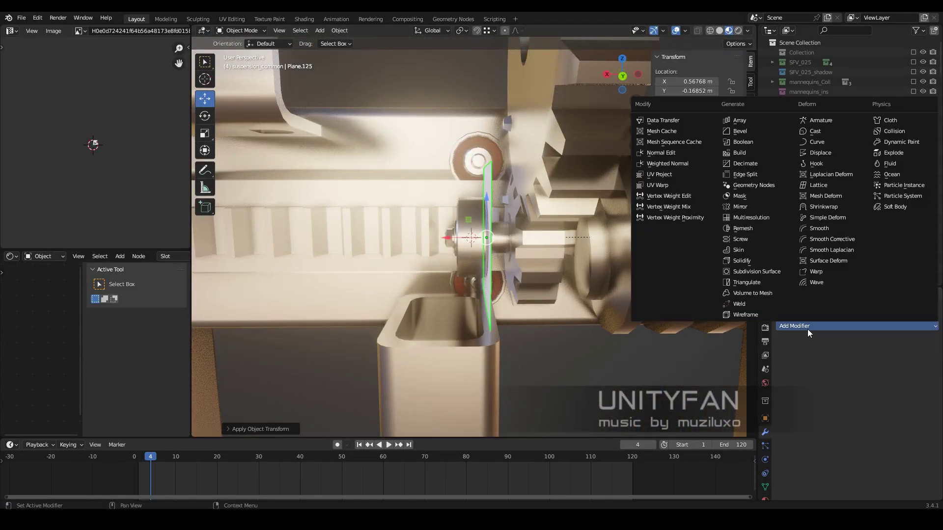
{"action": "left_click", "coordinate": [745, 261]}
{"action": "type", "text": "5"}
{"action": "key", "text": "Return"}
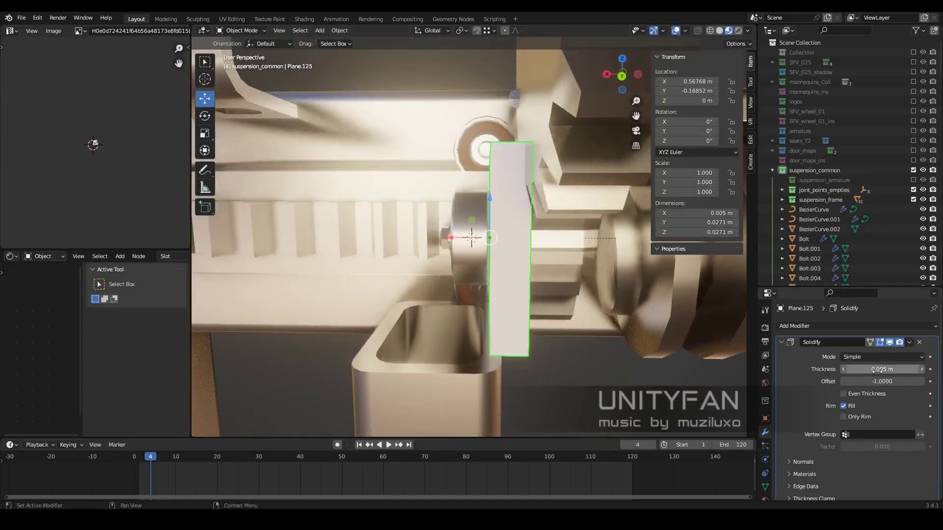
{"action": "type", "text": "4"}
{"action": "key", "text": "Return"}
{"action": "mouse_move", "coordinate": [525, 313]}
{"action": "middle_mouse_down"}
{"action": "mouse_move", "coordinate": [617, 325]}
{"action": "mouse_move", "coordinate": [487, 246]}
{"action": "mouse_move", "coordinate": [526, 307]}
{"action": "mouse_move", "coordinate": [526, 245]}
{"action": "middle_mouse_up"}
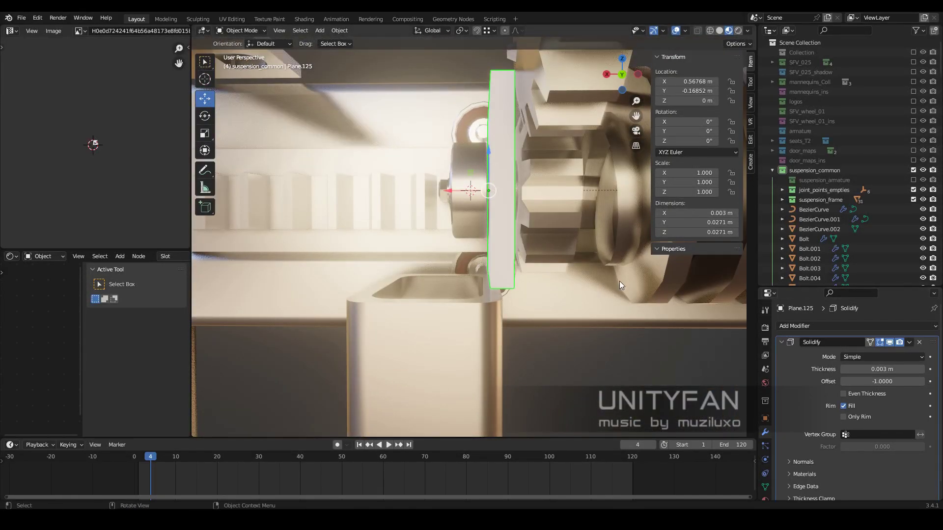
{"action": "mouse_move", "coordinate": [620, 281]}
{"action": "middle_mouse_down"}
{"action": "mouse_move", "coordinate": [541, 333]}
{"action": "mouse_move", "coordinate": [511, 304]}
{"action": "mouse_move", "coordinate": [485, 305]}
{"action": "mouse_move", "coordinate": [531, 304]}
{"action": "mouse_move", "coordinate": [374, 320]}
{"action": "mouse_move", "coordinate": [493, 292]}
{"action": "mouse_move", "coordinate": [477, 314]}
{"action": "mouse_move", "coordinate": [481, 275]}
{"action": "mouse_move", "coordinate": [452, 247]}
{"action": "mouse_move", "coordinate": [421, 302]}
{"action": "mouse_move", "coordinate": [420, 264]}
{"action": "mouse_move", "coordinate": [505, 267]}
{"action": "mouse_move", "coordinate": [428, 287]}
{"action": "middle_mouse_up"}
Isolate the square plate in Right Orthographic view and enter Edit Mode with X-ray
{"action": "left_click", "coordinate": [459, 286]}
{"action": "left_click", "coordinate": [452, 246]}
{"action": "left_click", "coordinate": [423, 250]}
{"action": "left_click", "coordinate": [437, 316], "text": "shift"}
{"action": "key", "text": "shift+h"}
{"action": "key", "text": "KP_3"}
{"action": "key", "text": "Tab"}
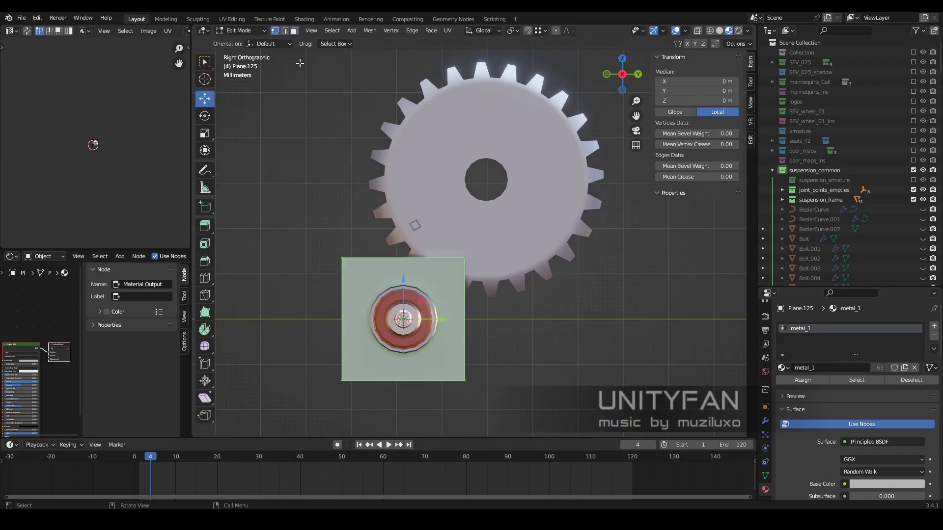
{"action": "key", "text": "shift+z"}
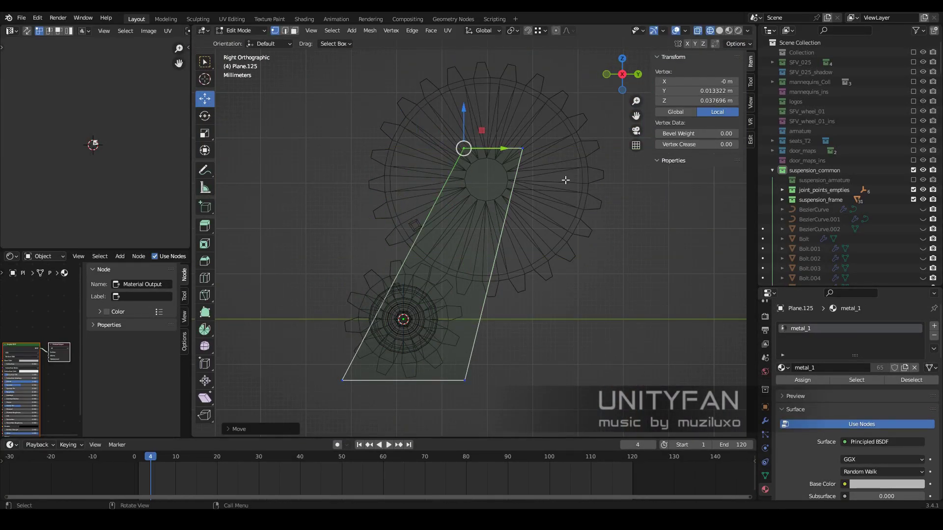
Move and extend the plate's corner and edge into a 0.0445 × 0.0512 m angled bracket
{"action": "left_click", "coordinate": [586, 153]}
{"action": "right_click", "coordinate": [344, 211]}
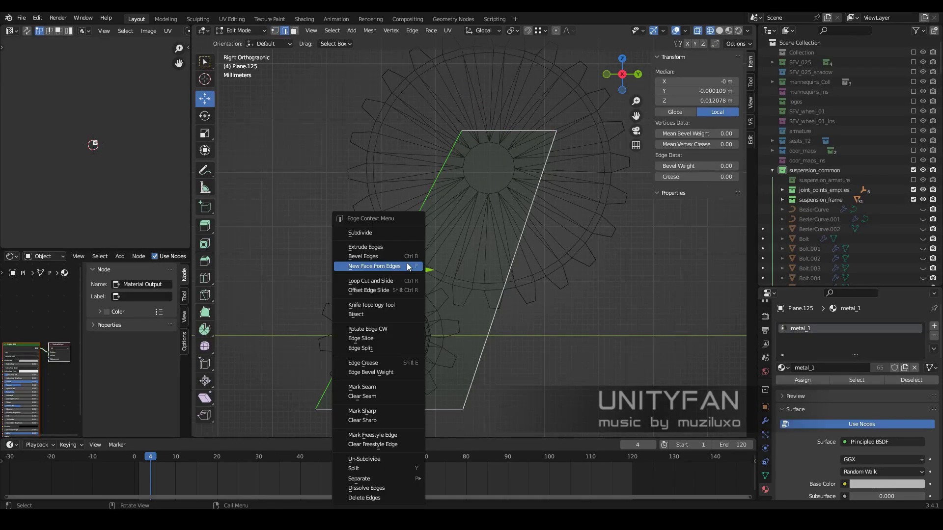
{"action": "key", "text": "Escape"}
{"action": "left_click", "coordinate": [363, 288]}
{"action": "key", "text": "shift+z"}
{"action": "mouse_move", "coordinate": [363, 288]}
{"action": "middle_mouse_down"}
{"action": "mouse_move", "coordinate": [456, 279]}
{"action": "mouse_move", "coordinate": [501, 315]}
{"action": "mouse_move", "coordinate": [363, 283]}
{"action": "mouse_move", "coordinate": [549, 298]}
{"action": "middle_mouse_up"}
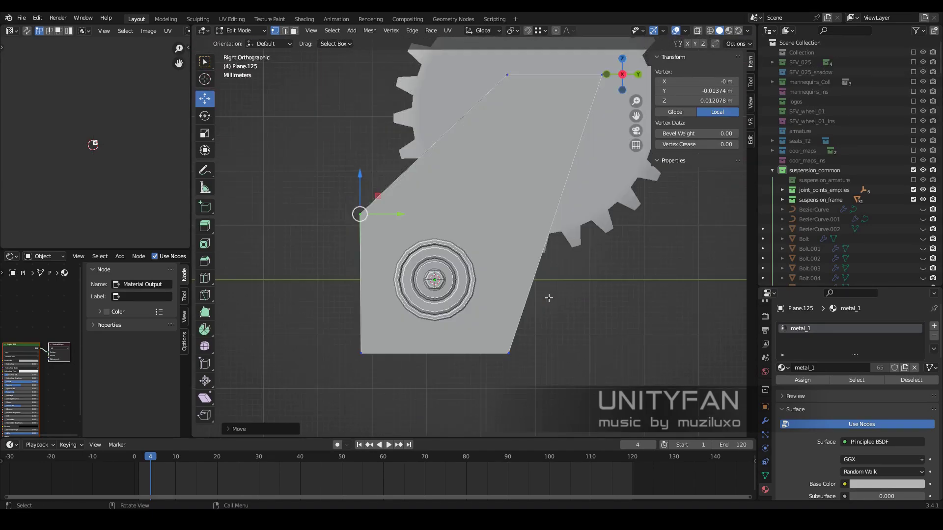
{"action": "key", "text": "shift+z"}
{"action": "scroll", "coordinate": [471, 294], "scroll_direction": "up", "scroll_amount": 1}
{"action": "key", "text": "Tab"}
{"action": "mouse_move", "coordinate": [464, 300]}
{"action": "middle_mouse_down"}
{"action": "mouse_move", "coordinate": [475, 310]}
{"action": "mouse_move", "coordinate": [529, 309]}
{"action": "mouse_move", "coordinate": [464, 249]}
{"action": "middle_mouse_up"}
{"action": "key", "text": "shift+z"}
{"action": "left_click", "coordinate": [476, 311]}
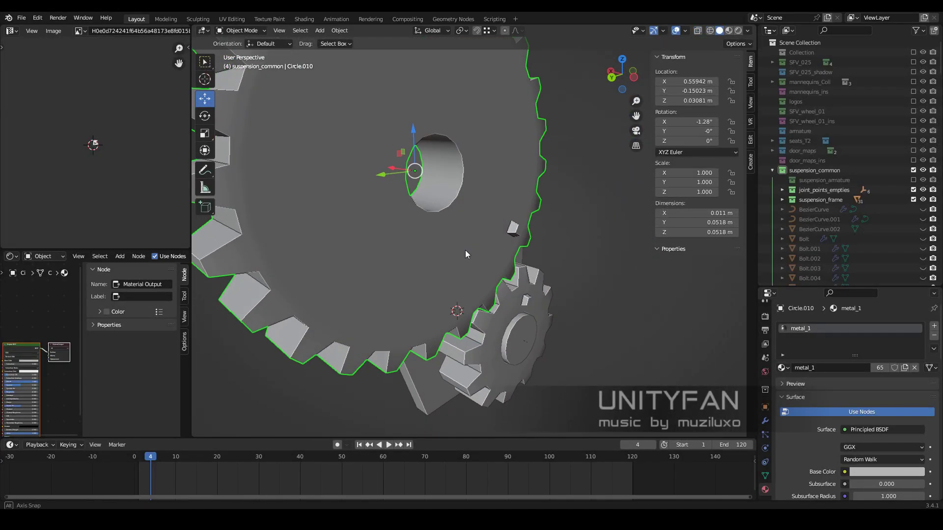
Snap a copy of the orange washer disc onto the large gear's centre
{"action": "left_click", "coordinate": [517, 338]}
{"action": "middle_click_drag", "start_coordinate": [517, 338], "coordinate": [526, 336]}
{"action": "mouse_move", "coordinate": [426, 214]}
{"action": "middle_mouse_down"}
{"action": "mouse_move", "coordinate": [505, 241]}
{"action": "mouse_move", "coordinate": [403, 246]}
{"action": "mouse_move", "coordinate": [406, 281]}
{"action": "mouse_move", "coordinate": [387, 296]}
{"action": "mouse_move", "coordinate": [449, 289]}
{"action": "middle_mouse_up"}
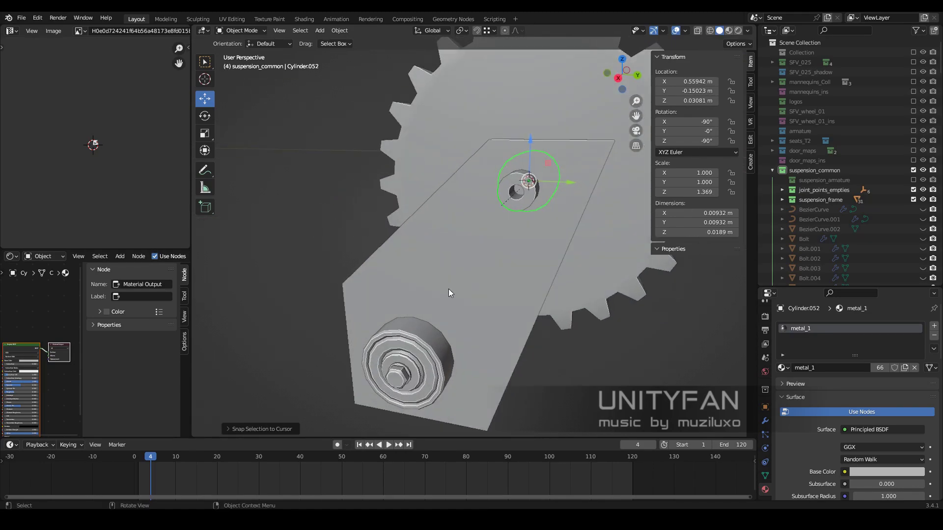
{"action": "left_click", "coordinate": [396, 385]}
{"action": "mouse_move", "coordinate": [396, 385]}
{"action": "middle_mouse_down"}
{"action": "mouse_move", "coordinate": [488, 308]}
{"action": "mouse_move", "coordinate": [488, 328]}
{"action": "middle_mouse_up"}
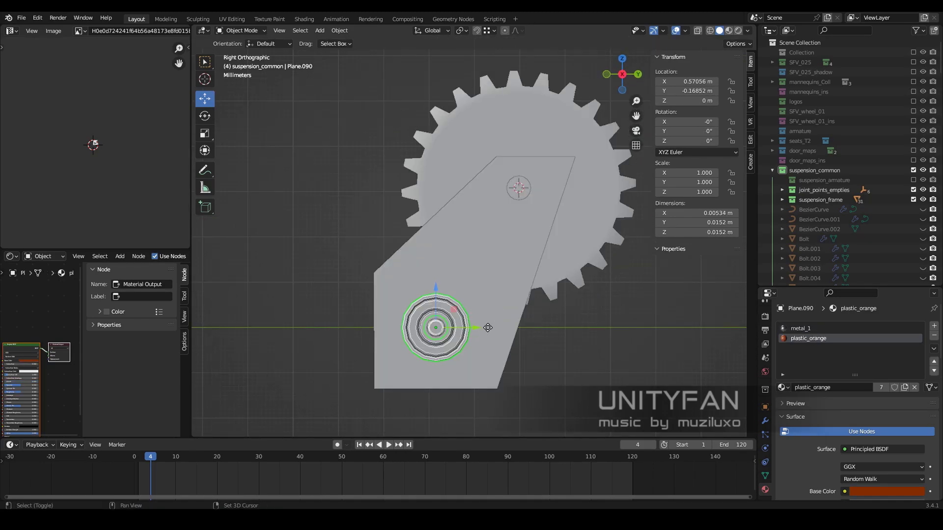
{"action": "key", "text": "shift+s"}
{"action": "middle_click_drag", "start_coordinate": [480, 271], "coordinate": [490, 311]}
{"action": "left_click", "coordinate": [404, 280]}
{"action": "mouse_move", "coordinate": [404, 280]}
{"action": "middle_mouse_down"}
{"action": "mouse_move", "coordinate": [371, 270]}
{"action": "mouse_move", "coordinate": [503, 257]}
{"action": "mouse_move", "coordinate": [464, 306]}
{"action": "middle_mouse_up"}
Slide the hub cylinder copy along X at the large gear's centre, snug against the plate
{"action": "left_click", "coordinate": [393, 280]}
{"action": "key", "text": "shift+z"}
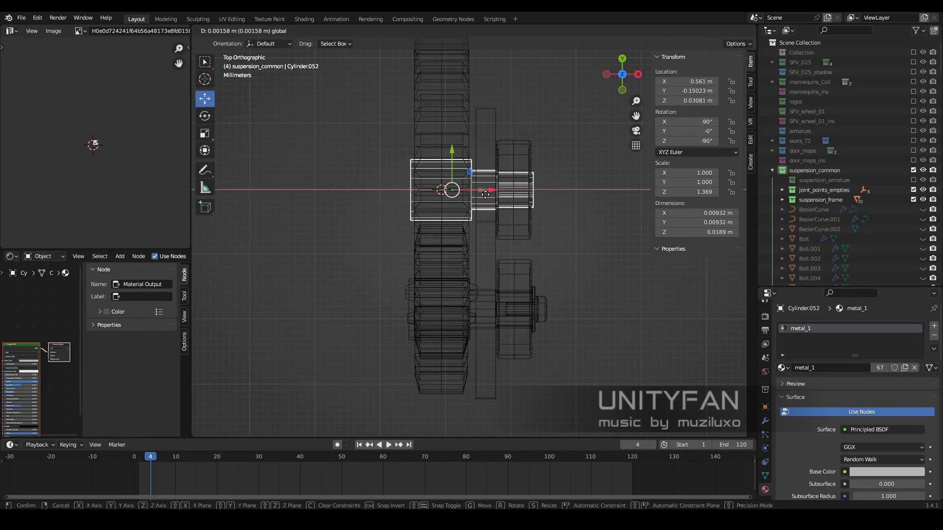
{"action": "left_click", "coordinate": [484, 195]}
{"action": "key", "text": "shift+z"}
{"action": "middle_click_drag", "start_coordinate": [484, 195], "coordinate": [526, 226]}
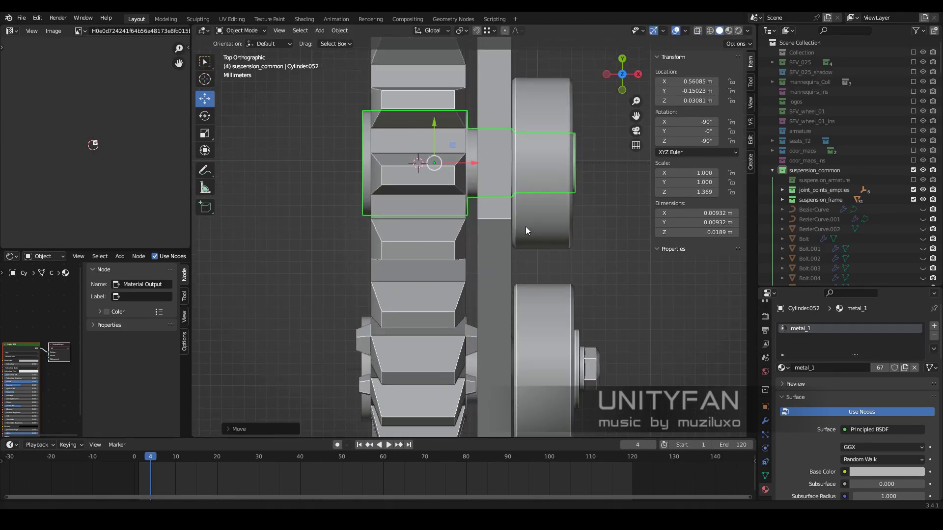
{"action": "scroll", "coordinate": [483, 243], "scroll_direction": "up", "scroll_amount": 1}
{"action": "key", "text": "shift+z"}
{"action": "scroll", "coordinate": [478, 245], "scroll_direction": "up", "scroll_amount": 1}
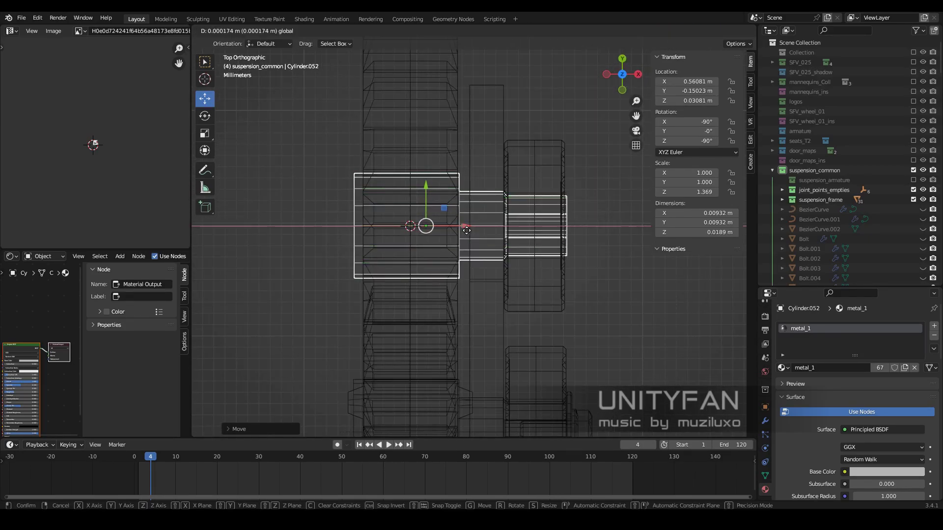
{"action": "left_click", "coordinate": [466, 230]}
{"action": "middle_click_drag", "start_coordinate": [467, 230], "coordinate": [512, 234], "text": "shift"}
{"action": "left_click", "coordinate": [517, 312]}
{"action": "scroll", "coordinate": [478, 187], "scroll_direction": "up", "scroll_amount": 5}
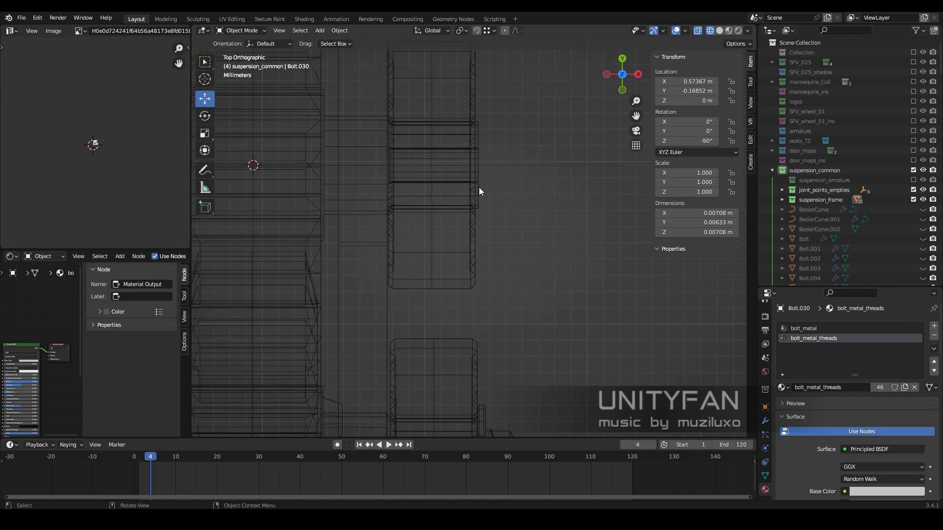
{"action": "left_click", "coordinate": [479, 192]}
{"action": "middle_click_drag", "start_coordinate": [480, 191], "coordinate": [493, 240], "text": "shift"}
{"action": "key", "text": "Escape"}
{"action": "key", "text": "shift+z"}
{"action": "middle_click_drag", "start_coordinate": [326, 221], "coordinate": [379, 211]}
Inspect the bracket plate in Edit Mode from the right side view
{"action": "left_click", "coordinate": [483, 311]}
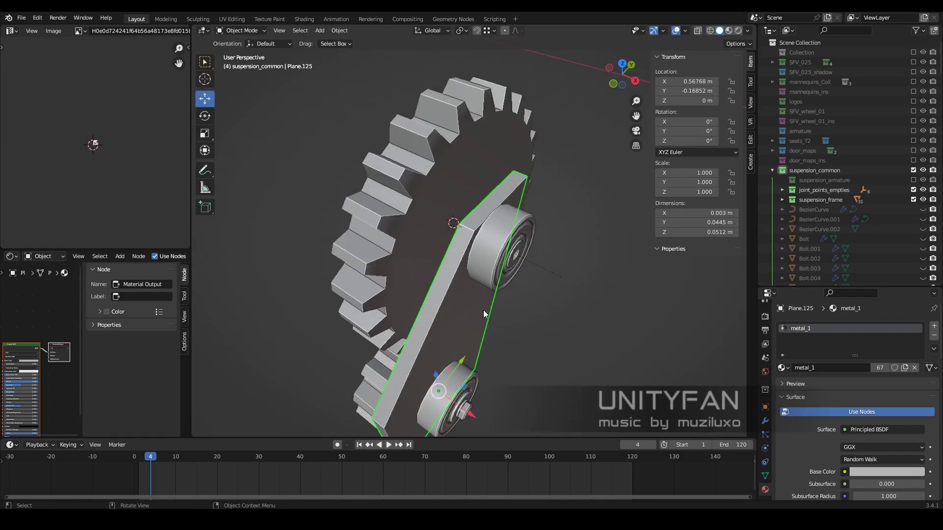
{"action": "scroll", "coordinate": [528, 305], "scroll_direction": "up", "scroll_amount": 3}
{"action": "mouse_move", "coordinate": [527, 305]}
{"action": "middle_mouse_down"}
{"action": "mouse_move", "coordinate": [416, 284]}
{"action": "mouse_move", "coordinate": [492, 246]}
{"action": "middle_mouse_up"}
{"action": "scroll", "coordinate": [417, 284], "scroll_direction": "down", "scroll_amount": 4}
{"action": "key", "text": "Tab"}
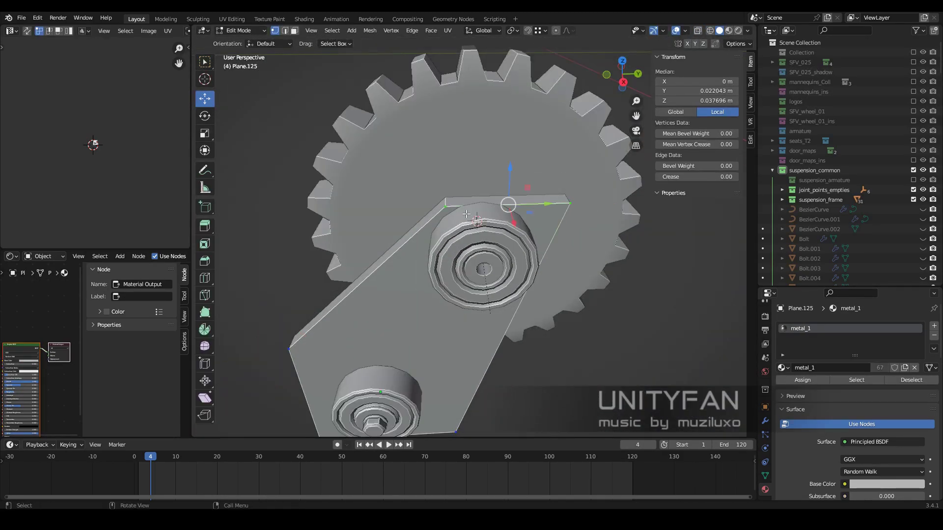
{"action": "key", "text": "KP_3"}
{"action": "scroll", "coordinate": [555, 198], "scroll_direction": "down", "scroll_amount": 2}
{"action": "scroll", "coordinate": [556, 197], "scroll_direction": "up", "scroll_amount": 2}
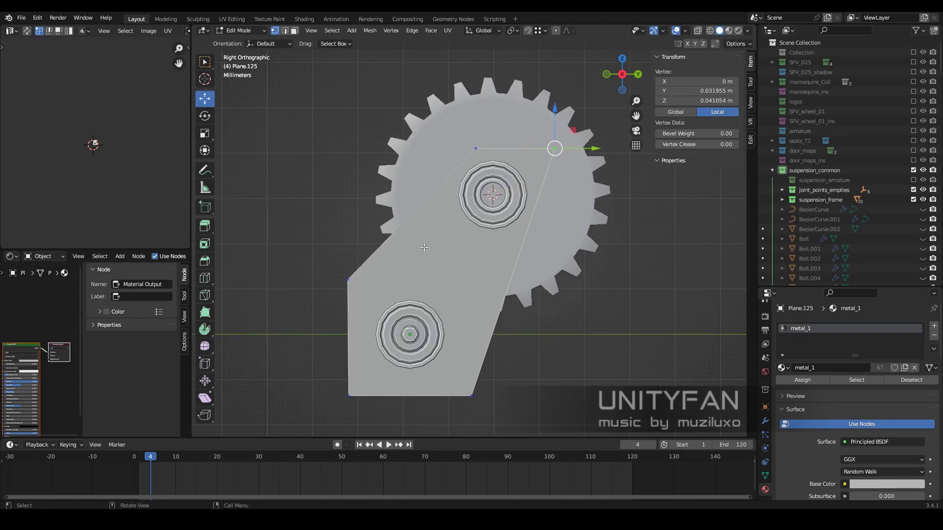
{"action": "middle_click_drag", "start_coordinate": [555, 198], "coordinate": [471, 270]}
{"action": "key", "text": "Tab"}
Reposition a bracket plate corner in the X-ray right side view
{"action": "left_click", "coordinate": [505, 217]}
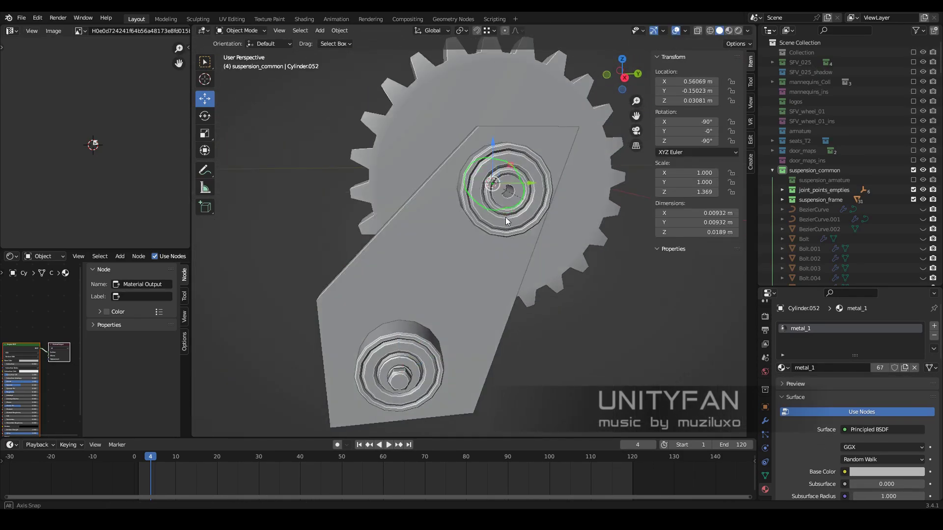
{"action": "scroll", "coordinate": [512, 223], "scroll_direction": "up", "scroll_amount": 3}
{"action": "key", "text": "shift+a"}
{"action": "key", "text": "Escape"}
{"action": "left_click", "coordinate": [464, 270]}
{"action": "key", "text": "alt+z"}
{"action": "key", "text": "KP_3"}
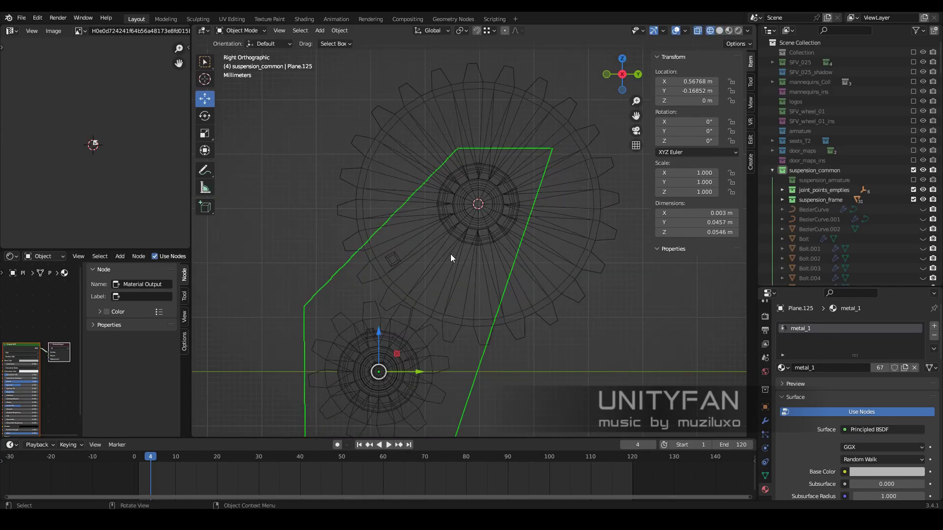
{"action": "key", "text": "Tab"}
{"action": "scroll", "coordinate": [466, 280], "scroll_direction": "up", "scroll_amount": 2}
{"action": "key", "text": "shift+z"}
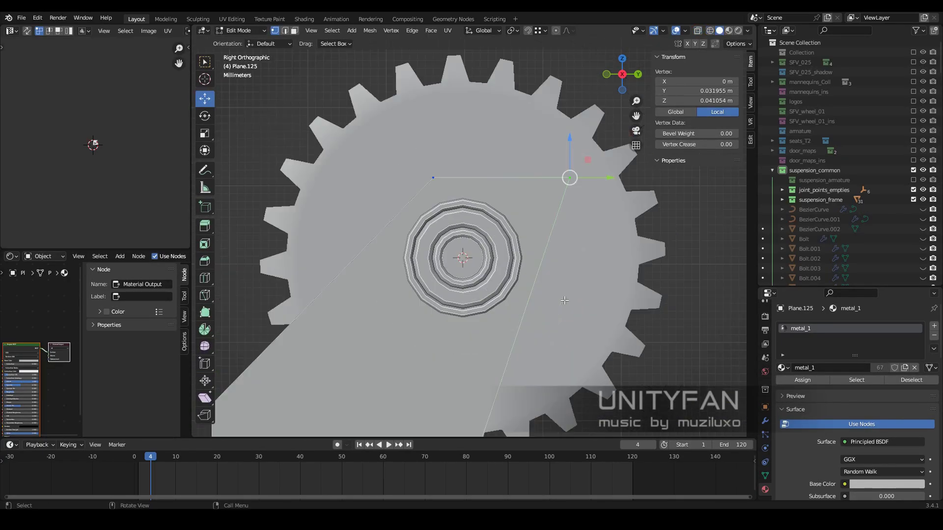
{"action": "mouse_move", "coordinate": [486, 284]}
{"action": "middle_mouse_down"}
{"action": "mouse_move", "coordinate": [498, 313]}
{"action": "mouse_move", "coordinate": [458, 292]}
{"action": "middle_mouse_up"}
{"action": "key", "text": "shift+z"}
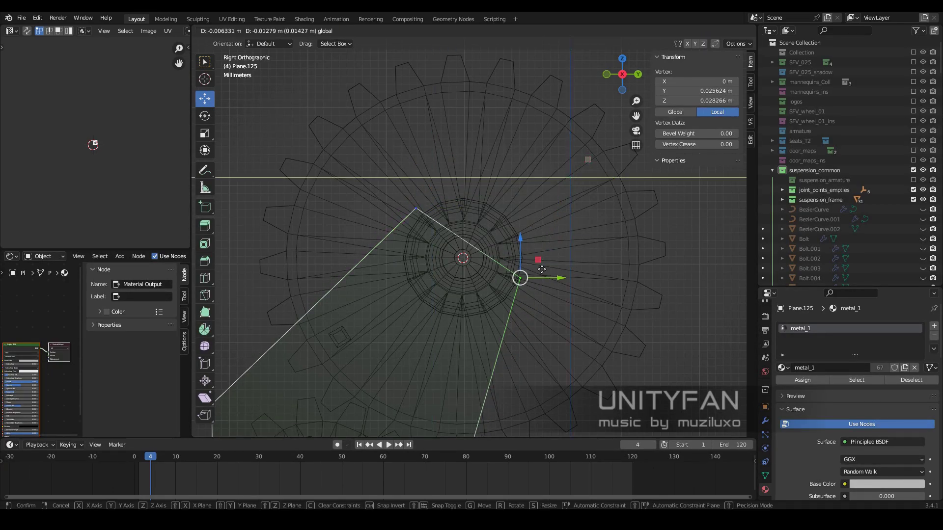
{"action": "left_click", "coordinate": [542, 270]}
{"action": "key", "text": "shift+z"}
{"action": "key", "text": "shift+z"}
{"action": "key", "text": "g"}
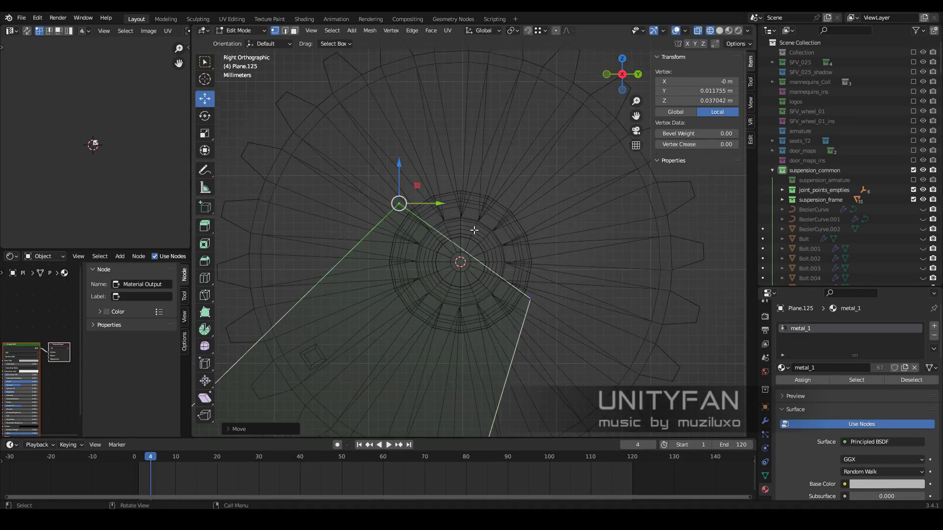
Subdivide the diagonal edge and move the new vertices to curve around the upper hub
{"action": "left_click", "coordinate": [468, 255]}
{"action": "right_click", "coordinate": [458, 265]}
{"action": "left_click", "coordinate": [459, 265]}
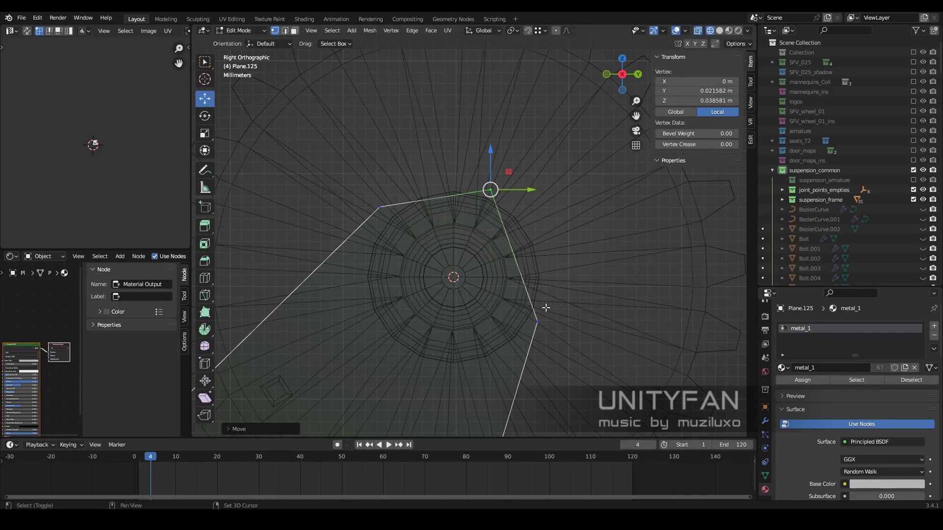
{"action": "middle_click_drag", "start_coordinate": [428, 228], "coordinate": [437, 275], "text": "shift"}
{"action": "left_click", "coordinate": [443, 245]}
{"action": "key", "text": "g"}
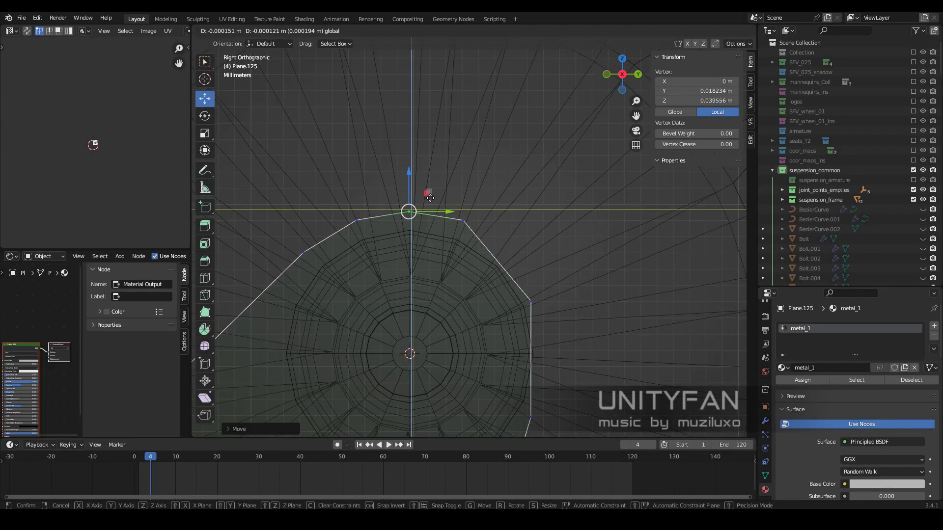
{"action": "left_click", "coordinate": [457, 238]}
{"action": "mouse_move", "coordinate": [457, 241]}
{"action": "middle_mouse_down", "text": "shift"}
{"action": "mouse_move", "coordinate": [472, 295]}
{"action": "mouse_move", "coordinate": [510, 245]}
{"action": "middle_mouse_up", "text": "shift"}
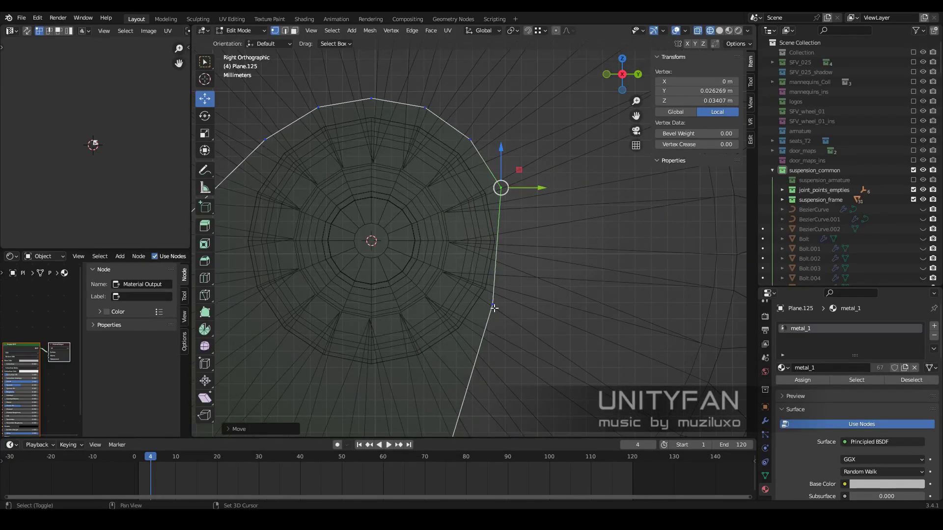
{"action": "left_click", "coordinate": [513, 305]}
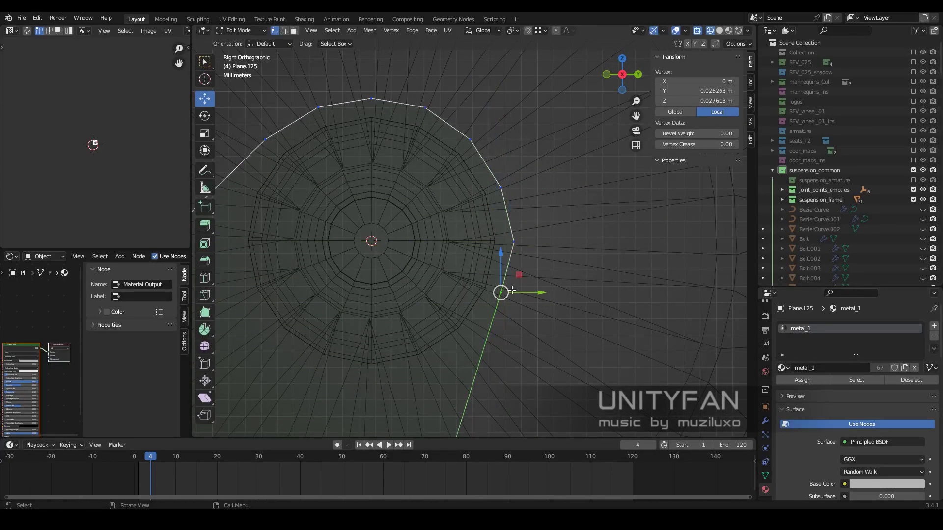
{"action": "left_click", "coordinate": [528, 239]}
Return to Object Mode and apply Shade Smooth to the bracket plate
{"action": "key", "text": "Tab"}
{"action": "key", "text": "alt+z"}
{"action": "right_click", "coordinate": [440, 314]}
{"action": "mouse_move", "coordinate": [529, 239]}
{"action": "middle_mouse_down"}
{"action": "mouse_move", "coordinate": [440, 314]}
{"action": "mouse_move", "coordinate": [499, 302]}
{"action": "mouse_move", "coordinate": [550, 335]}
{"action": "mouse_move", "coordinate": [500, 328]}
{"action": "mouse_move", "coordinate": [514, 311]}
{"action": "middle_mouse_up"}
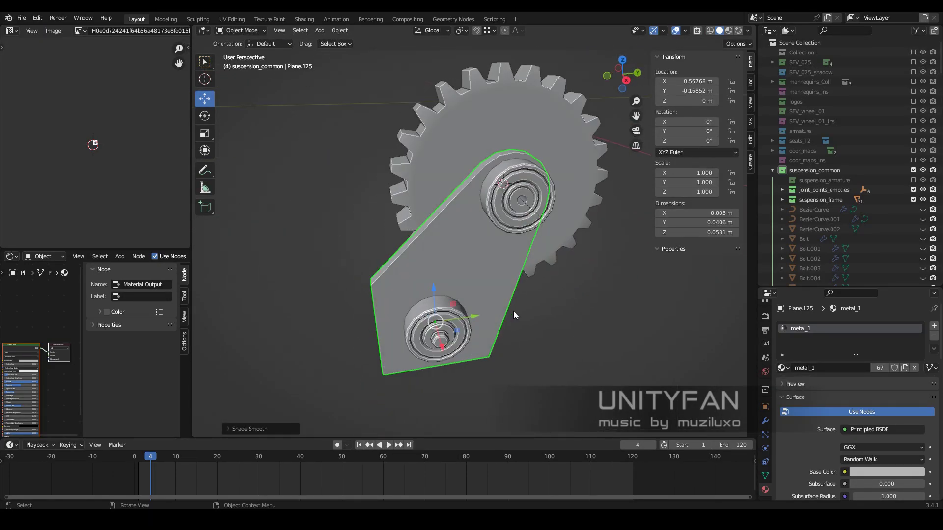
Add a circle mesh in right side view and rotate it 90° around Y
{"action": "key", "text": "Tab"}
{"action": "scroll", "coordinate": [518, 301], "scroll_direction": "up", "scroll_amount": 2}
{"action": "key", "text": "KP_3"}
{"action": "key", "text": "Tab"}
{"action": "key", "text": "shift+a"}
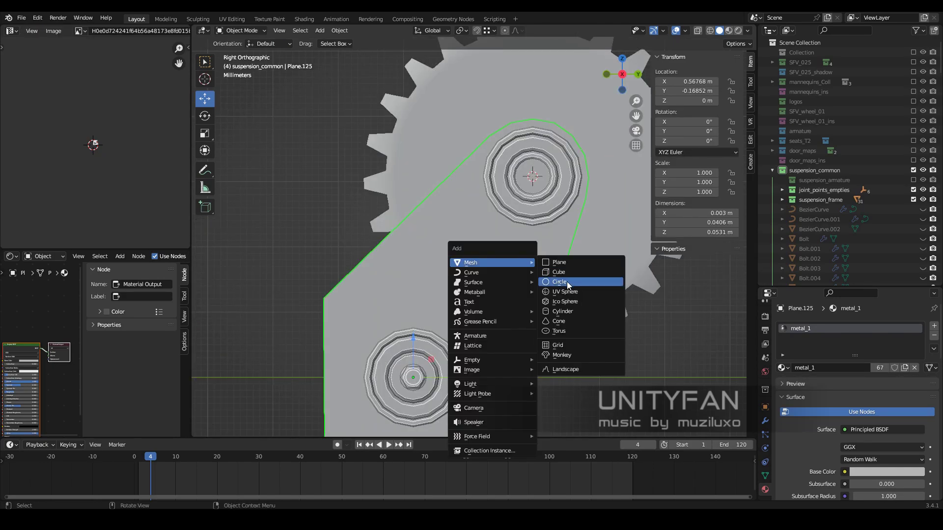
{"action": "left_click", "coordinate": [606, 281]}
{"action": "middle_click_drag", "start_coordinate": [607, 282], "coordinate": [528, 331]}
{"action": "key", "text": "KP_3"}
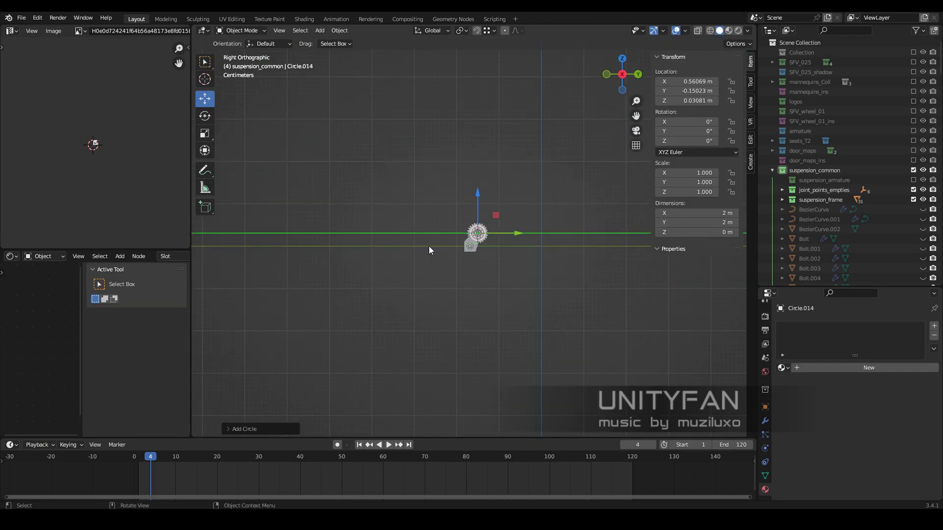
{"action": "type", "text": "ry90"}
{"action": "key", "text": "Return"}
Scale the circle down to 0.0112 m hole size and place it on the upper hub
{"action": "middle_click_drag", "start_coordinate": [429, 246], "coordinate": [370, 317]}
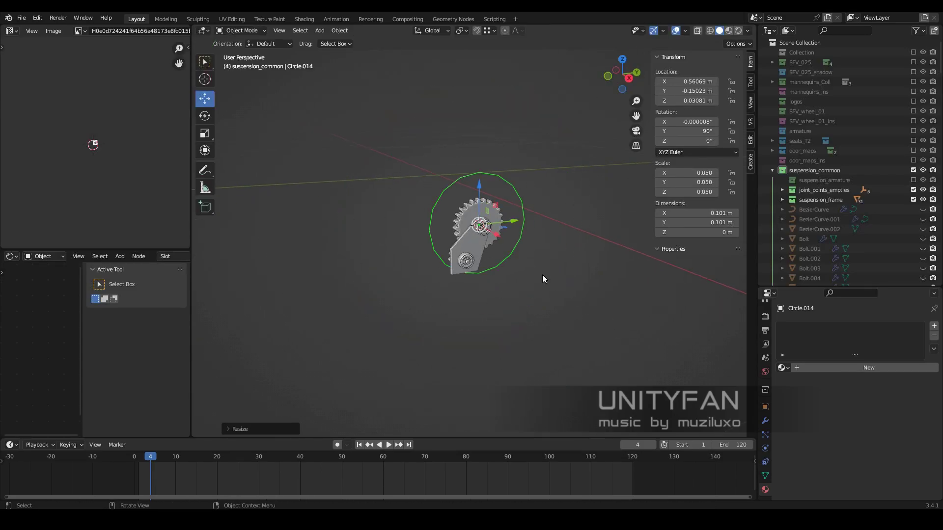
{"action": "scroll", "coordinate": [543, 279], "scroll_direction": "up", "scroll_amount": 5}
{"action": "key", "text": "s"}
{"action": "left_click", "coordinate": [485, 384]}
{"action": "key", "text": "g"}
{"action": "left_click", "coordinate": [496, 408]}
{"action": "middle_click_drag", "start_coordinate": [497, 408], "coordinate": [526, 294]}
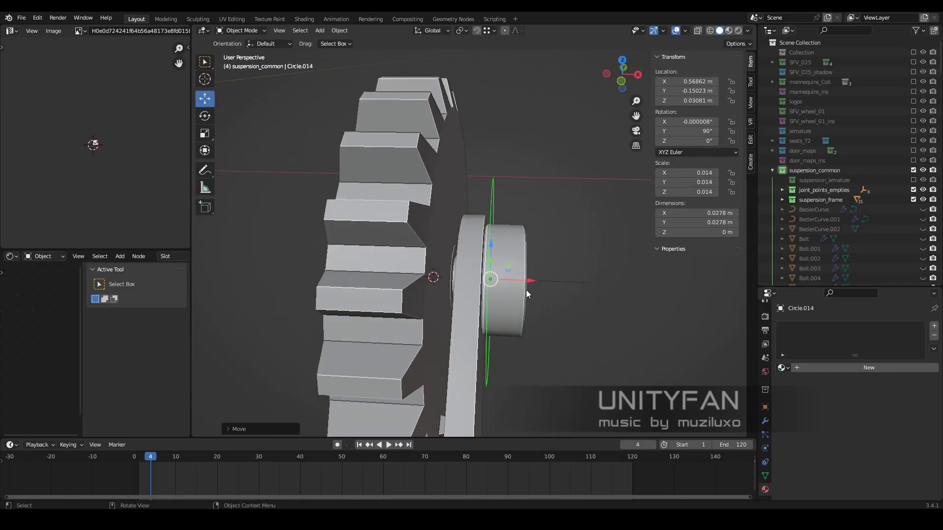
{"action": "key", "text": "KP_3"}
{"action": "key", "text": "s"}
{"action": "left_click", "coordinate": [522, 315]}
Snap a second circle to the 3D cursor at the lower bolt position
{"action": "key", "text": "shift+z"}
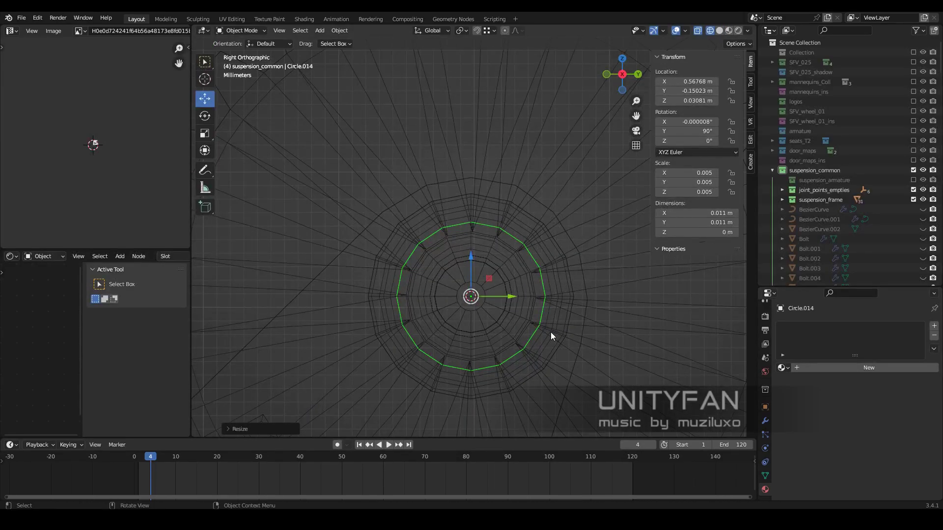
{"action": "key", "text": "shift+z"}
{"action": "mouse_move", "coordinate": [580, 302]}
{"action": "middle_mouse_down"}
{"action": "mouse_move", "coordinate": [461, 290]}
{"action": "mouse_move", "coordinate": [494, 264]}
{"action": "middle_mouse_up"}
{"action": "left_click", "coordinate": [424, 332]}
{"action": "key", "text": "shift+z"}
{"action": "middle_click_drag", "start_coordinate": [462, 356], "coordinate": [495, 240]}
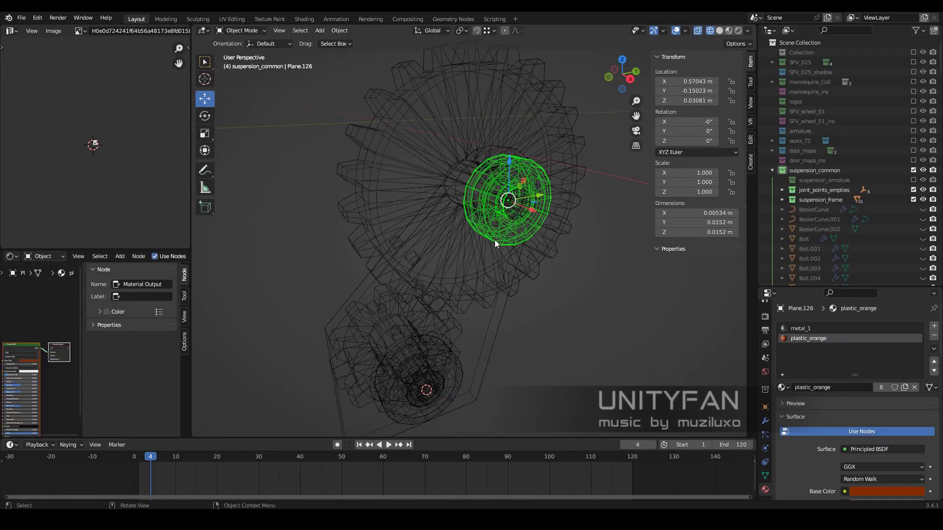
{"action": "left_click", "coordinate": [555, 219]}
{"action": "left_click", "coordinate": [480, 217]}
{"action": "key", "text": "shift+s"}
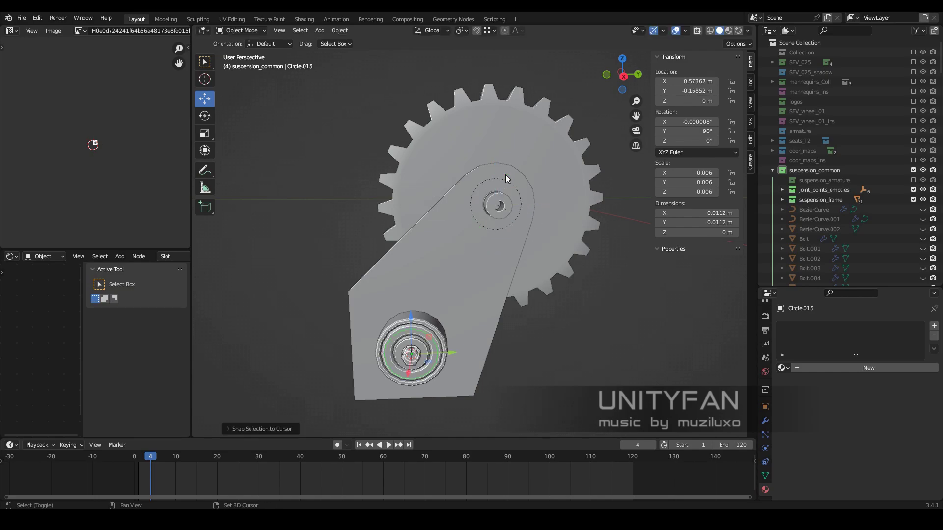
{"action": "middle_click_drag", "start_coordinate": [505, 174], "coordinate": [539, 283]}
{"action": "key", "text": "KP_3"}
{"action": "left_click", "coordinate": [452, 296]}
Enter Edit Mode on the bracket plate and knife-cut around the upper shaft hole
{"action": "key", "text": "Tab"}
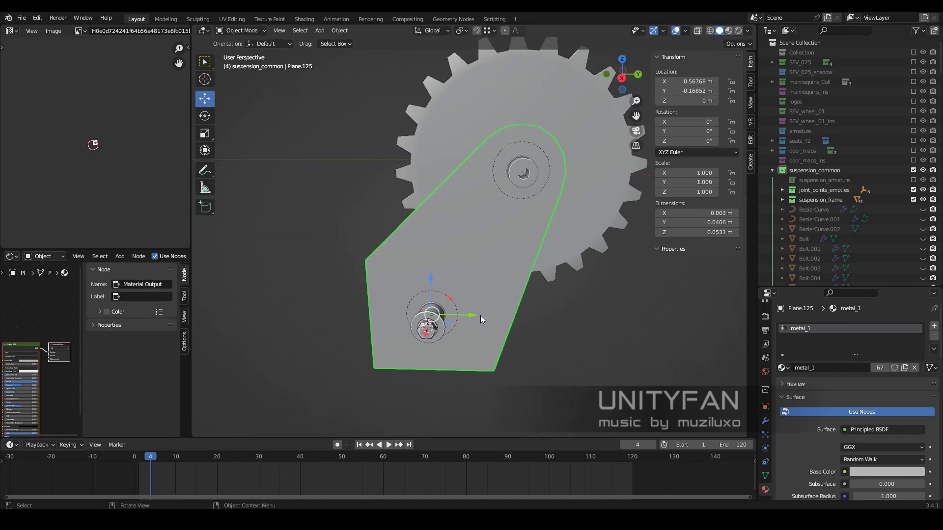
{"action": "scroll", "coordinate": [500, 291], "scroll_direction": "up", "scroll_amount": 2}
{"action": "scroll", "coordinate": [500, 292], "scroll_direction": "down", "scroll_amount": 1}
{"action": "middle_click_drag", "start_coordinate": [519, 211], "coordinate": [520, 255], "text": "shift"}
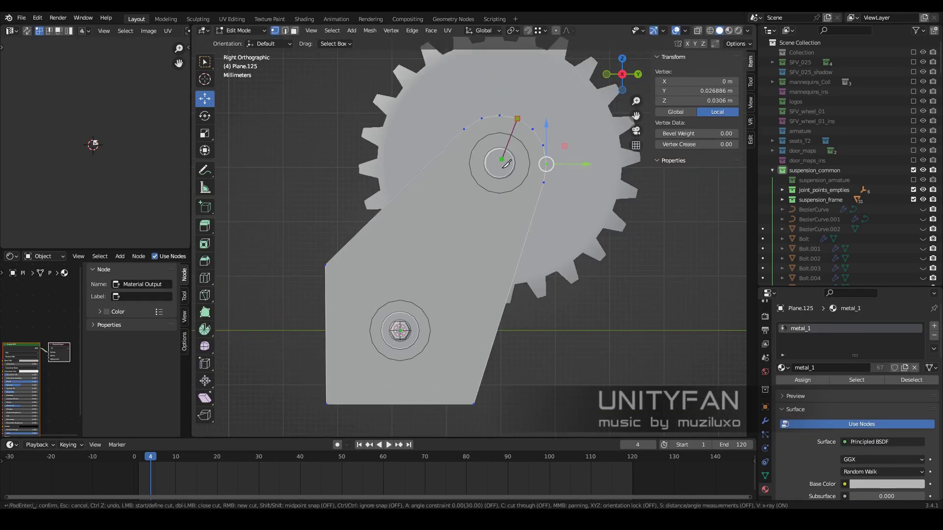
{"action": "scroll", "coordinate": [455, 271], "scroll_direction": "up", "scroll_amount": 2}
{"action": "left_click", "coordinate": [480, 218], "text": "shift"}
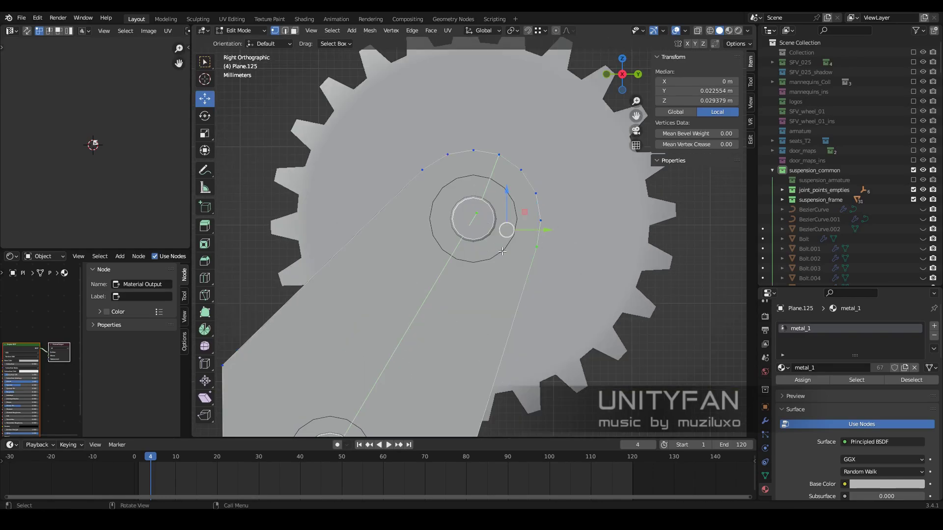
{"action": "scroll", "coordinate": [455, 226], "scroll_direction": "down", "scroll_amount": 3}
{"action": "scroll", "coordinate": [433, 280], "scroll_direction": "up", "scroll_amount": 2}
Knife-cut a closed ring around the lower shaft hole
{"action": "left_click", "coordinate": [507, 351]}
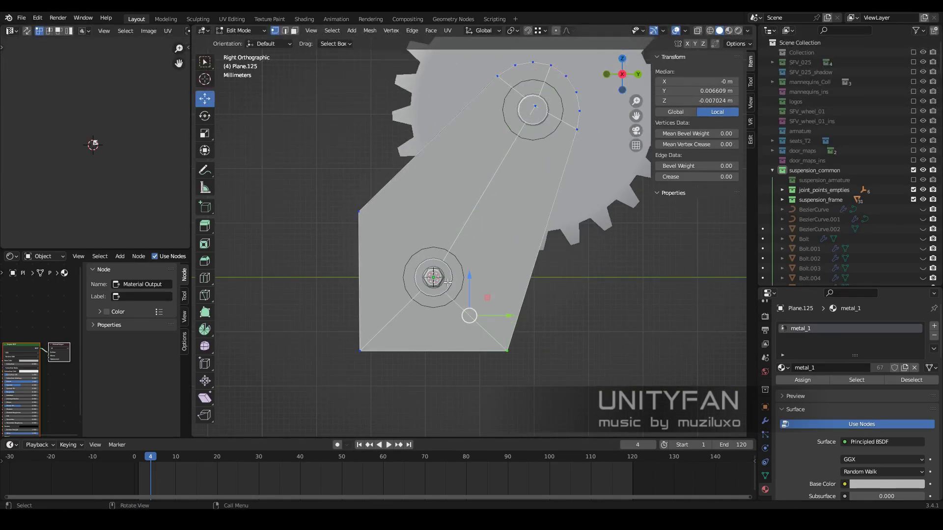
{"action": "scroll", "coordinate": [423, 273], "scroll_direction": "up", "scroll_amount": 2}
{"action": "key", "text": "w"}
{"action": "scroll", "coordinate": [408, 280], "scroll_direction": "up", "scroll_amount": 3}
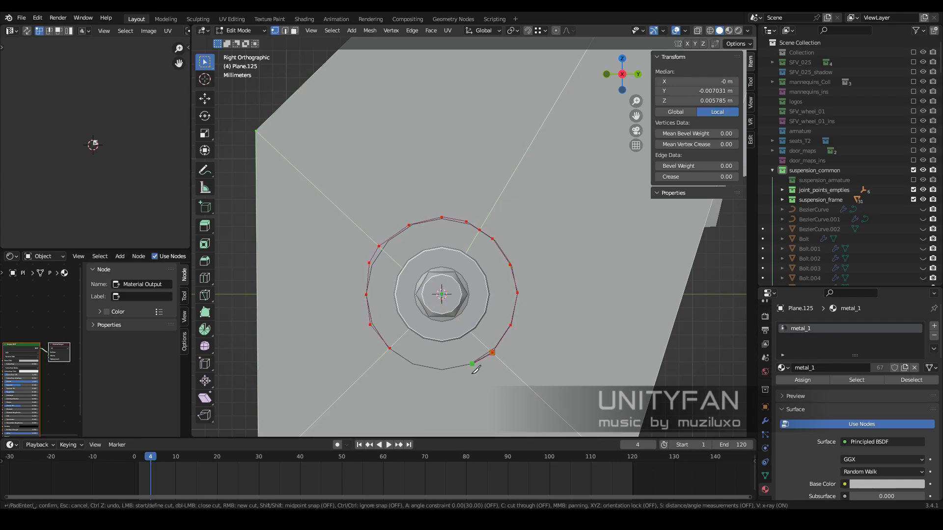
{"action": "scroll", "coordinate": [396, 352], "scroll_direction": "down", "scroll_amount": 3}
{"action": "scroll", "coordinate": [495, 279], "scroll_direction": "up", "scroll_amount": 3}
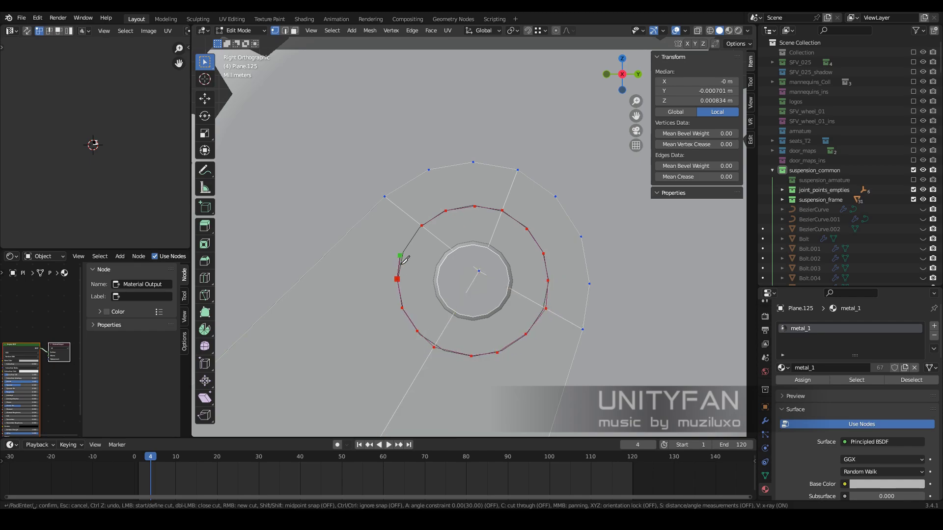
{"action": "key", "text": "Return"}
{"action": "middle_click_drag", "start_coordinate": [403, 261], "coordinate": [344, 197]}
{"action": "scroll", "coordinate": [344, 196], "scroll_direction": "up", "scroll_amount": 3}
Delete the faces inside the cut ring and nudge the hole-edge vertices into place
{"action": "key", "text": "x"}
{"action": "left_click", "coordinate": [421, 277]}
{"action": "middle_click_drag", "start_coordinate": [421, 277], "coordinate": [244, 85]}
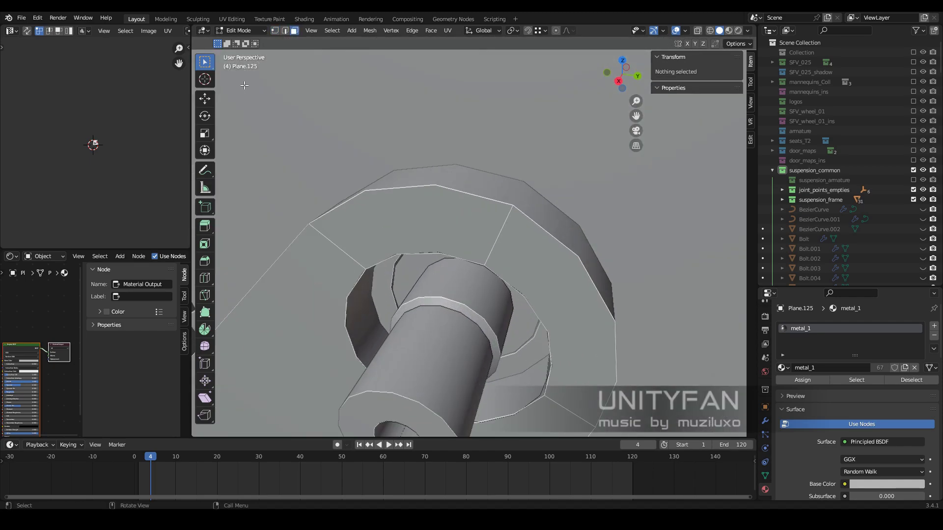
{"action": "key", "text": "shift+space"}
{"action": "key", "text": "g"}
{"action": "scroll", "coordinate": [442, 258], "scroll_direction": "up", "scroll_amount": 2}
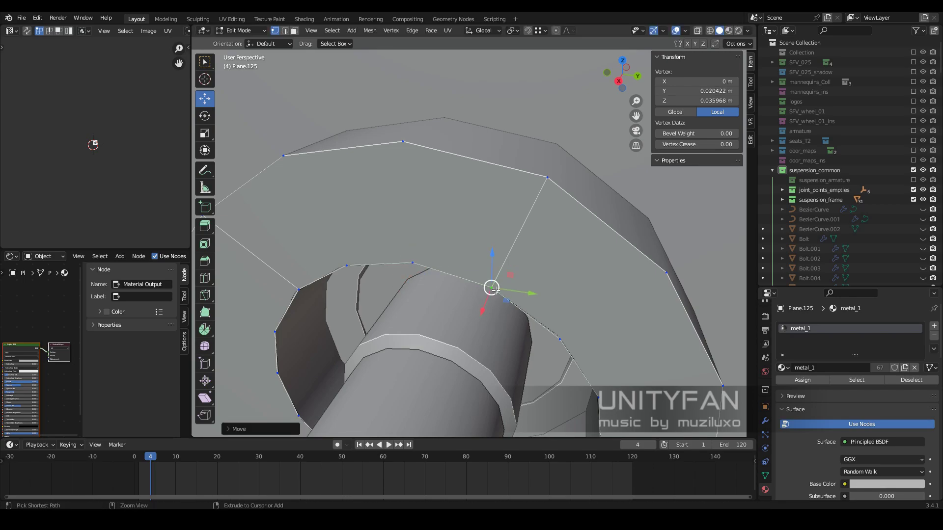
{"action": "middle_click_drag", "start_coordinate": [494, 290], "coordinate": [409, 277]}
{"action": "left_click", "coordinate": [409, 277]}
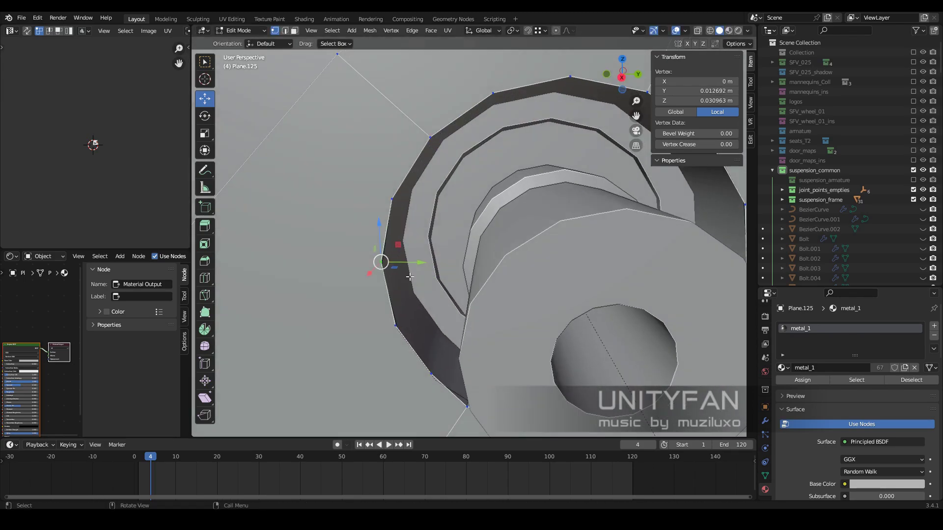
{"action": "left_click_drag", "start_coordinate": [396, 330], "coordinate": [405, 318]}
{"action": "middle_click_drag", "start_coordinate": [526, 374], "coordinate": [493, 306]}
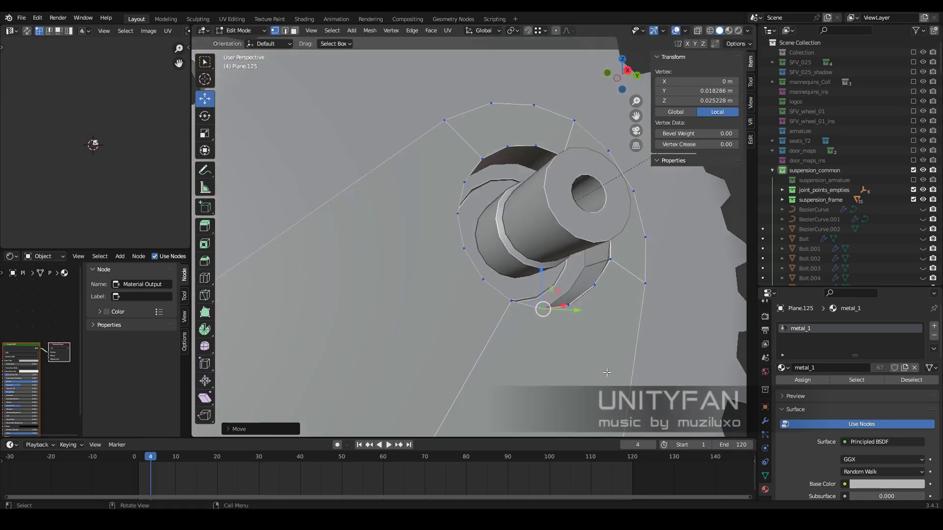
{"action": "mouse_move", "coordinate": [547, 234]}
{"action": "middle_mouse_down"}
{"action": "mouse_move", "coordinate": [533, 216]}
{"action": "mouse_move", "coordinate": [527, 254]}
{"action": "middle_mouse_up"}
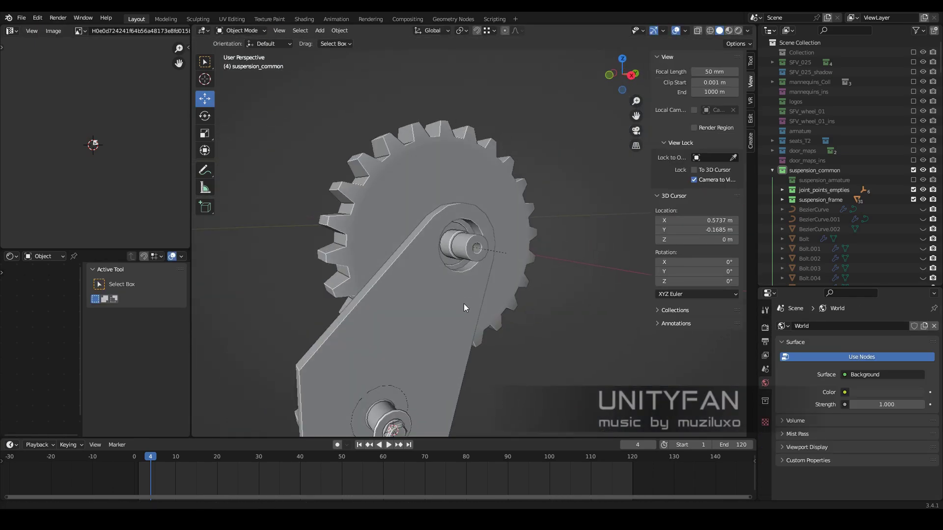
{"action": "scroll", "coordinate": [364, 260], "scroll_direction": "up", "scroll_amount": 3}
Merge stray vertices onto the hole ring, align the bottom vertex, and return to Object Mode
{"action": "mouse_move", "coordinate": [431, 326]}
{"action": "middle_mouse_down"}
{"action": "mouse_move", "coordinate": [363, 329]}
{"action": "mouse_move", "coordinate": [408, 317]}
{"action": "mouse_move", "coordinate": [529, 316]}
{"action": "mouse_move", "coordinate": [525, 304]}
{"action": "mouse_move", "coordinate": [505, 310]}
{"action": "mouse_move", "coordinate": [463, 249]}
{"action": "middle_mouse_up"}
{"action": "left_click", "coordinate": [506, 311]}
{"action": "key", "text": "Tab"}
{"action": "left_click", "coordinate": [484, 261]}
{"action": "scroll", "coordinate": [485, 262], "scroll_direction": "up", "scroll_amount": 2}
{"action": "key", "text": "g"}
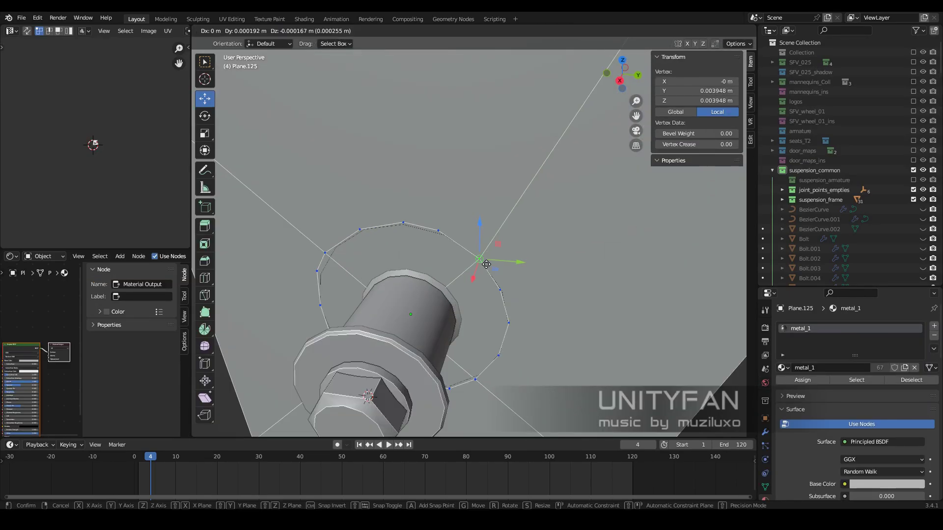
{"action": "left_click_drag", "start_coordinate": [504, 298], "coordinate": [506, 298]}
{"action": "mouse_move", "coordinate": [507, 298]}
{"action": "middle_mouse_down"}
{"action": "mouse_move", "coordinate": [497, 276]}
{"action": "mouse_move", "coordinate": [429, 311]}
{"action": "middle_mouse_up"}
{"action": "left_click", "coordinate": [430, 311]}
{"action": "left_click_drag", "start_coordinate": [464, 292], "coordinate": [462, 291]}
{"action": "middle_click_drag", "start_coordinate": [462, 292], "coordinate": [434, 287]}
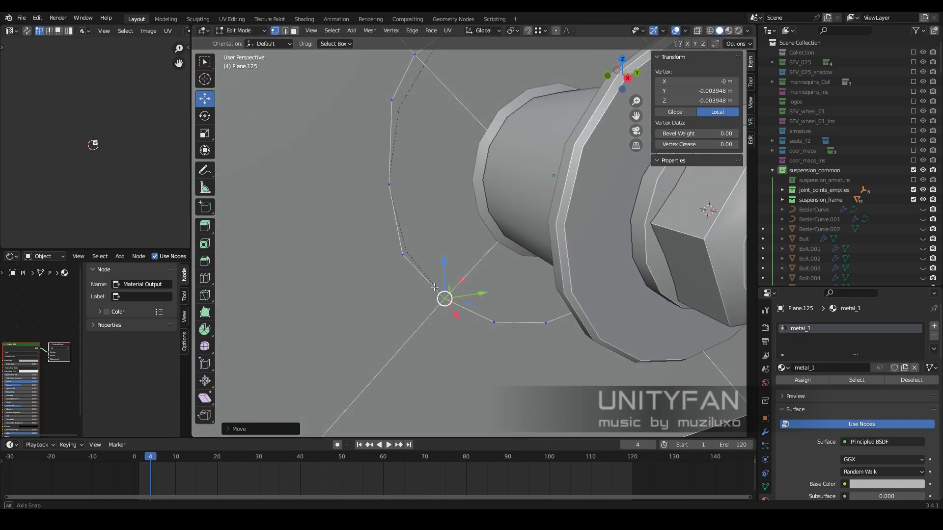
{"action": "mouse_move", "coordinate": [412, 257]}
{"action": "middle_mouse_down"}
{"action": "mouse_move", "coordinate": [485, 279]}
{"action": "mouse_move", "coordinate": [465, 321]}
{"action": "mouse_move", "coordinate": [493, 316]}
{"action": "middle_mouse_up"}
{"action": "key", "text": "Tab"}
{"action": "scroll", "coordinate": [464, 323], "scroll_direction": "down", "scroll_amount": 5}
Return to the full machine view and nudge the box tube slightly
{"action": "key", "text": "KP_Divide"}
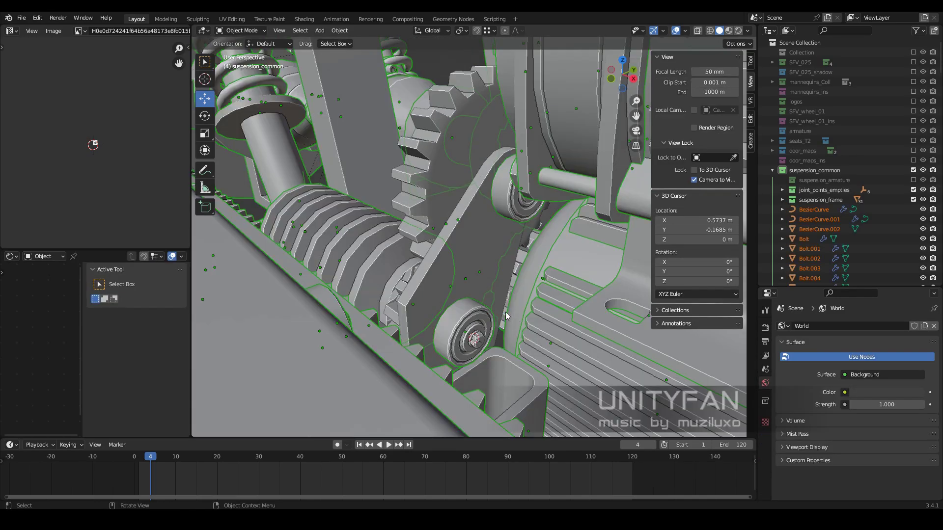
{"action": "left_click", "coordinate": [521, 240]}
{"action": "key", "text": "KP_Divide"}
{"action": "key", "text": "Tab"}
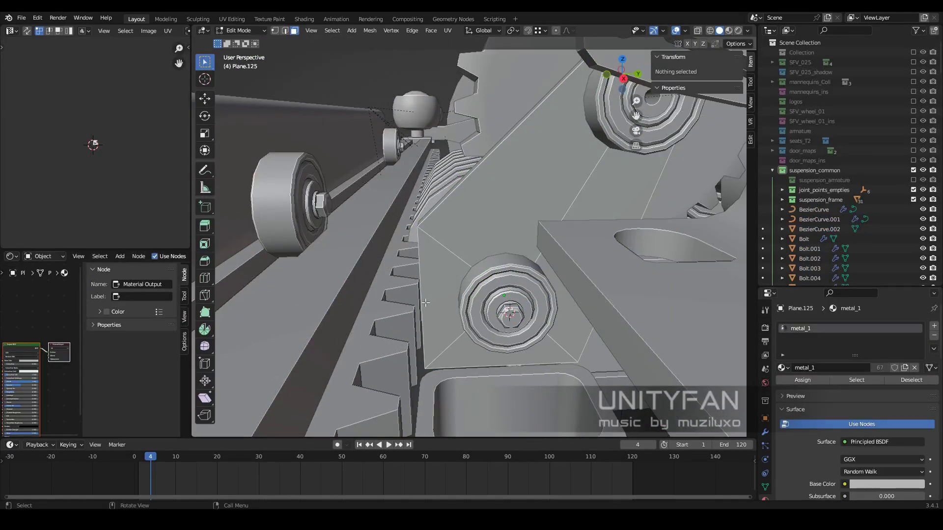
{"action": "key", "text": "Tab"}
{"action": "key", "text": "KP_Divide"}
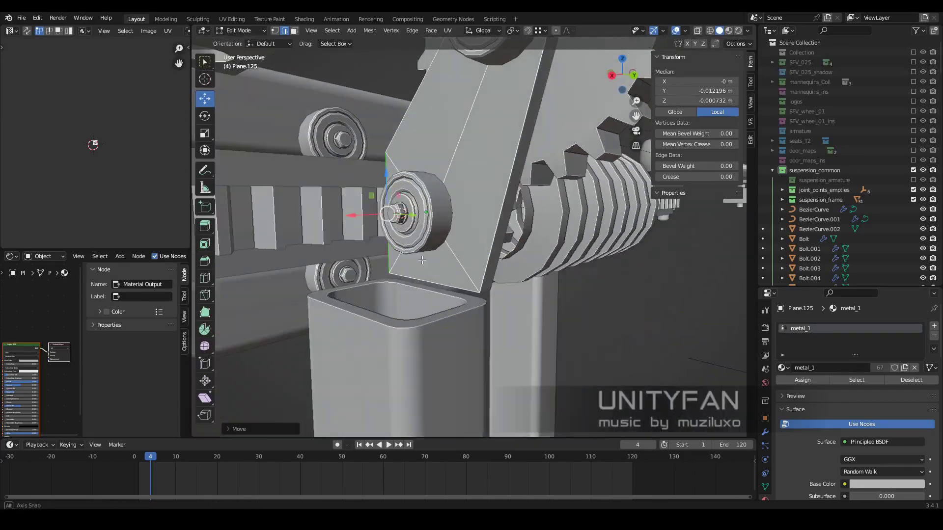
{"action": "mouse_move", "coordinate": [470, 295]}
{"action": "middle_mouse_down"}
{"action": "mouse_move", "coordinate": [493, 285]}
{"action": "mouse_move", "coordinate": [534, 371]}
{"action": "mouse_move", "coordinate": [531, 331]}
{"action": "mouse_move", "coordinate": [437, 306]}
{"action": "middle_mouse_up"}
{"action": "left_click", "coordinate": [493, 285]}
{"action": "mouse_move", "coordinate": [437, 306]}
{"action": "left_mouse_down"}
{"action": "mouse_move", "coordinate": [391, 410]}
{"action": "mouse_move", "coordinate": [386, 394]}
{"action": "mouse_move", "coordinate": [377, 412]}
{"action": "left_mouse_up"}
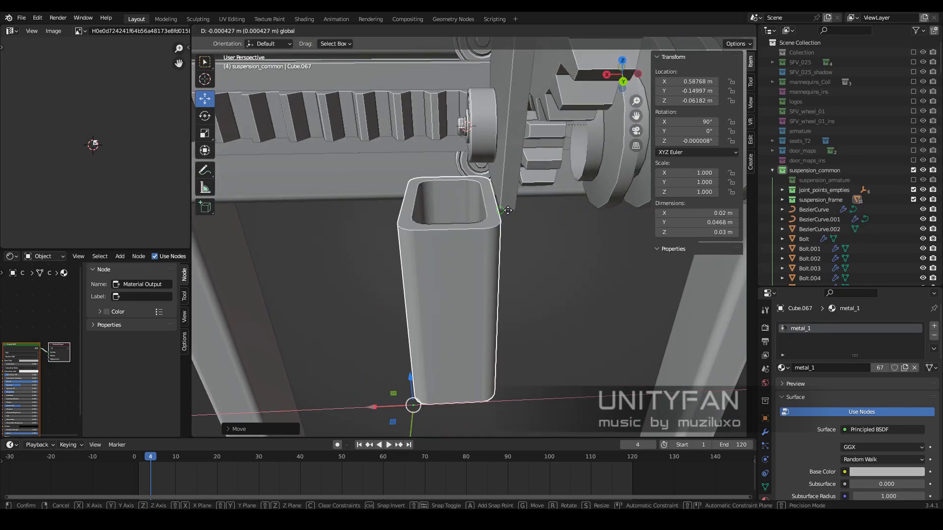
Inspect the bracket plate's vertices in Edit Mode, cancelling the move
{"action": "left_click", "coordinate": [464, 127]}
{"action": "key", "text": "Tab"}
{"action": "middle_click_drag", "start_coordinate": [464, 127], "coordinate": [475, 212]}
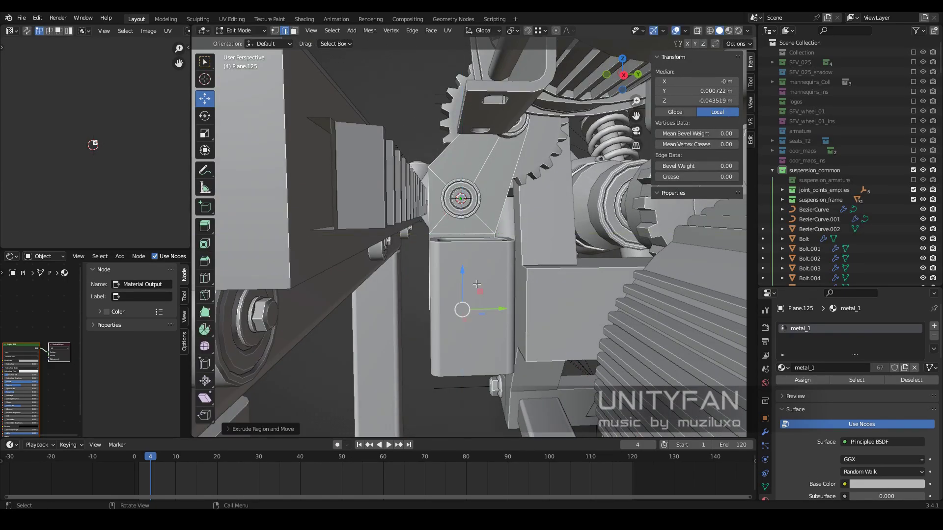
{"action": "mouse_move", "coordinate": [476, 284]}
{"action": "middle_mouse_down"}
{"action": "mouse_move", "coordinate": [540, 232]}
{"action": "mouse_move", "coordinate": [529, 279]}
{"action": "mouse_move", "coordinate": [491, 285]}
{"action": "mouse_move", "coordinate": [463, 268]}
{"action": "mouse_move", "coordinate": [363, 272]}
{"action": "mouse_move", "coordinate": [530, 275]}
{"action": "mouse_move", "coordinate": [490, 279]}
{"action": "mouse_move", "coordinate": [472, 300]}
{"action": "middle_mouse_up"}
{"action": "key", "text": "Escape"}
{"action": "key", "text": "Tab"}
{"action": "key", "text": "Tab"}
{"action": "key", "text": "Tab"}
Flip the box tube Cube.067 180° on X and move it along Z beneath the plate
{"action": "left_click", "coordinate": [544, 277]}
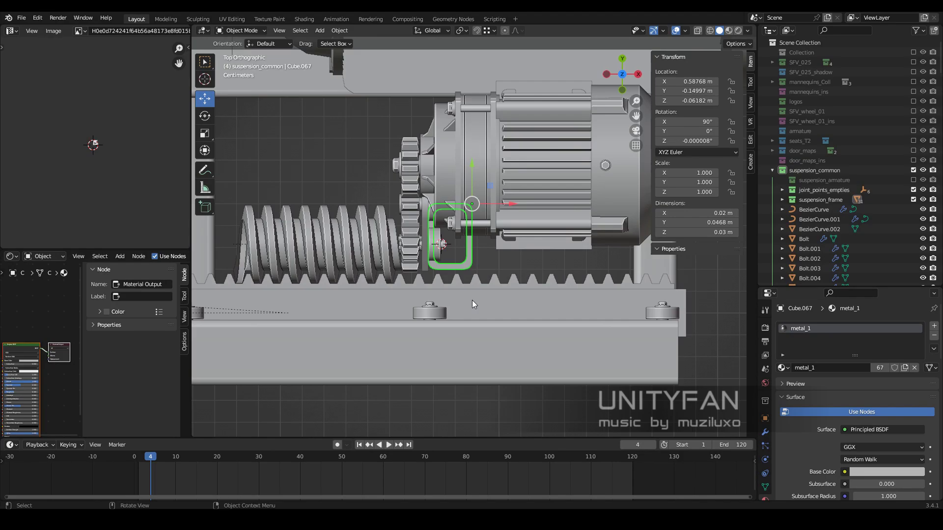
{"action": "left_click", "coordinate": [542, 179]}
{"action": "key", "text": "KP_1"}
{"action": "key", "text": "g"}
{"action": "key", "text": "z"}
{"action": "left_click", "coordinate": [543, 336]}
{"action": "mouse_move", "coordinate": [543, 336]}
{"action": "middle_mouse_down"}
{"action": "mouse_move", "coordinate": [536, 237]}
{"action": "mouse_move", "coordinate": [453, 235]}
{"action": "middle_mouse_up"}
{"action": "left_click", "coordinate": [550, 368]}
Move a corner vertex of the bracket plate along Z
{"action": "middle_click_drag", "start_coordinate": [550, 367], "coordinate": [550, 217]}
{"action": "left_click", "coordinate": [550, 216]}
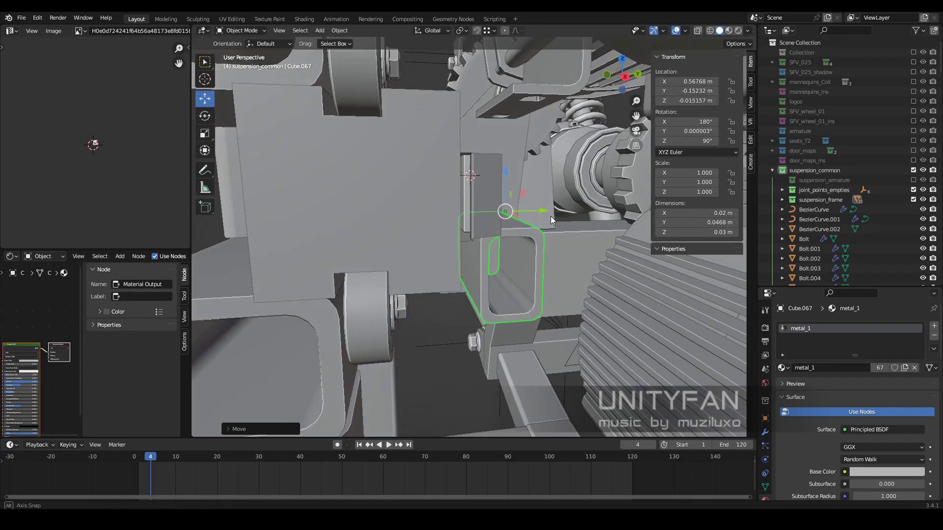
{"action": "key", "text": "Tab"}
{"action": "mouse_move", "coordinate": [517, 252]}
{"action": "middle_mouse_down"}
{"action": "mouse_move", "coordinate": [458, 203]}
{"action": "mouse_move", "coordinate": [445, 205]}
{"action": "mouse_move", "coordinate": [481, 229]}
{"action": "mouse_move", "coordinate": [453, 171]}
{"action": "middle_mouse_up"}
{"action": "left_click", "coordinate": [445, 205]}
{"action": "key", "text": "g"}
{"action": "key", "text": "z"}
{"action": "key", "text": "3"}
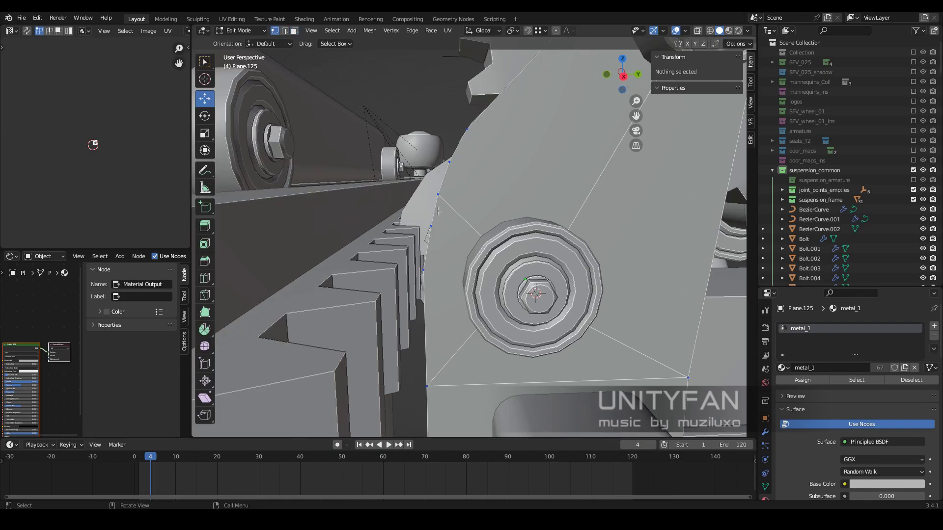
Confirm the plate vertex move and return to Object Mode near the bolts
{"action": "left_click", "coordinate": [455, 174]}
{"action": "key", "text": "Tab"}
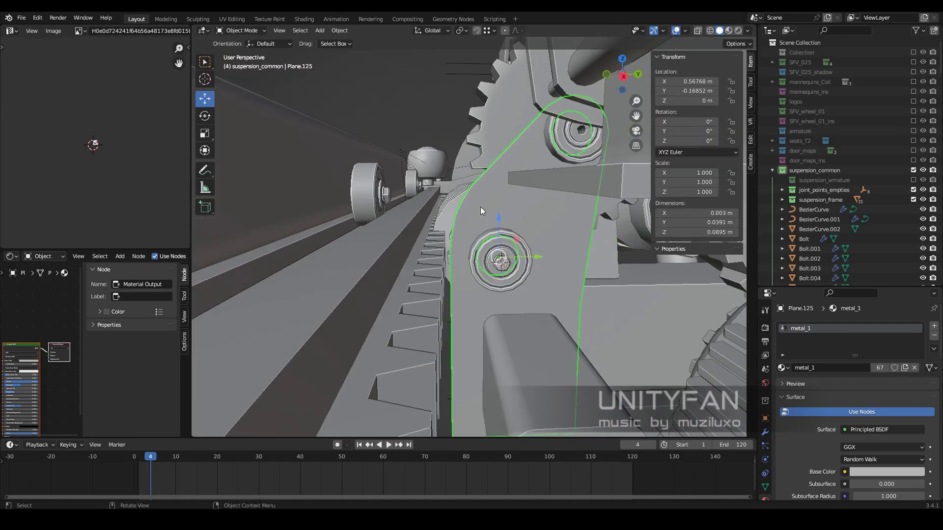
{"action": "mouse_move", "coordinate": [480, 208]}
{"action": "middle_mouse_down"}
{"action": "mouse_move", "coordinate": [634, 287]}
{"action": "mouse_move", "coordinate": [484, 284]}
{"action": "mouse_move", "coordinate": [429, 221]}
{"action": "middle_mouse_up"}
{"action": "scroll", "coordinate": [429, 220], "scroll_direction": "up", "scroll_amount": 2}
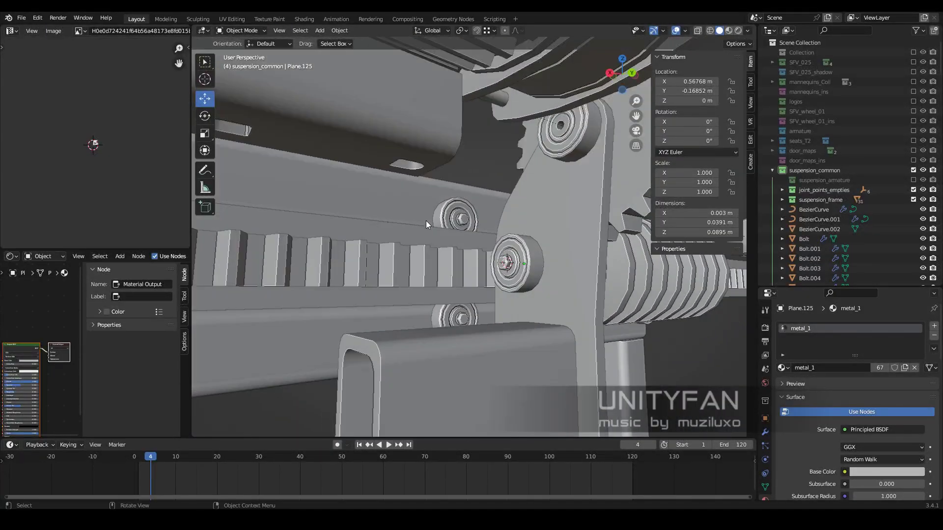
{"action": "scroll", "coordinate": [520, 231], "scroll_direction": "up", "scroll_amount": 1}
{"action": "scroll", "coordinate": [542, 214], "scroll_direction": "up", "scroll_amount": 2}
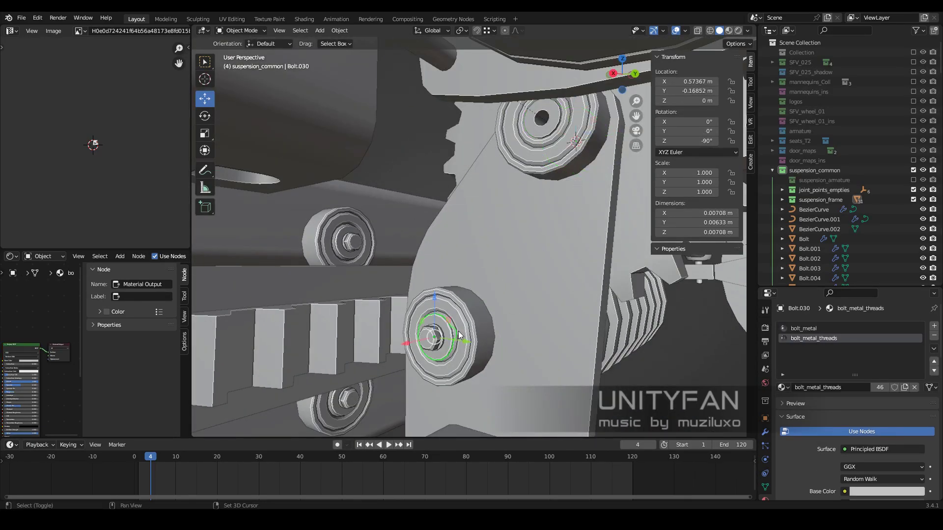
Duplicate the bolt and snap the copy to the 3D cursor in another plate hole
{"action": "key", "text": "shift+d"}
{"action": "key", "text": "Escape"}
{"action": "key", "text": "shift+s"}
{"action": "left_click", "coordinate": [529, 220]}
{"action": "left_click", "coordinate": [387, 237]}
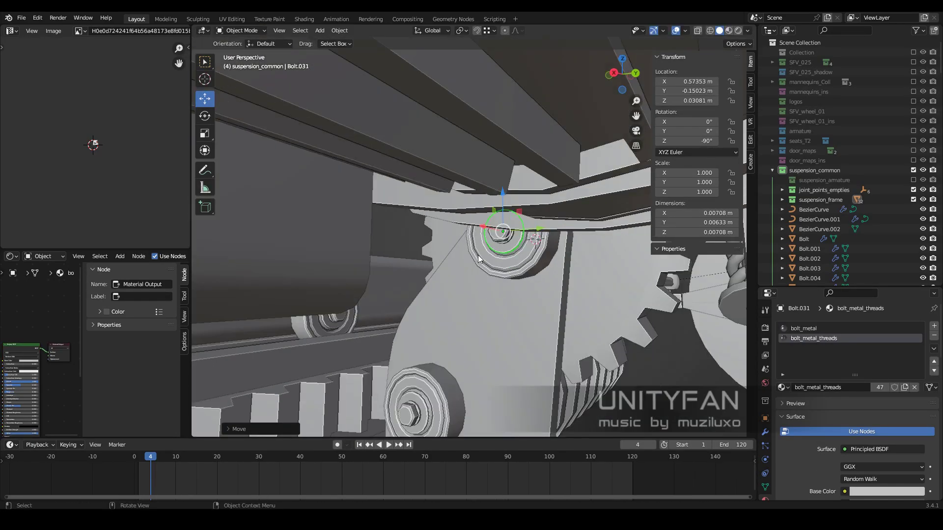
{"action": "mouse_move", "coordinate": [387, 237]}
{"action": "middle_mouse_down"}
{"action": "mouse_move", "coordinate": [491, 343]}
{"action": "mouse_move", "coordinate": [505, 312]}
{"action": "mouse_move", "coordinate": [462, 294]}
{"action": "mouse_move", "coordinate": [455, 226]}
{"action": "mouse_move", "coordinate": [371, 202]}
{"action": "mouse_move", "coordinate": [453, 237]}
{"action": "mouse_move", "coordinate": [440, 217]}
{"action": "mouse_move", "coordinate": [419, 231]}
{"action": "mouse_move", "coordinate": [529, 242]}
{"action": "mouse_move", "coordinate": [475, 251]}
{"action": "mouse_move", "coordinate": [484, 244]}
{"action": "mouse_move", "coordinate": [462, 267]}
{"action": "mouse_move", "coordinate": [497, 146]}
{"action": "mouse_move", "coordinate": [454, 201]}
{"action": "mouse_move", "coordinate": [391, 202]}
{"action": "middle_mouse_up"}
{"action": "scroll", "coordinate": [461, 294], "scroll_direction": "down", "scroll_amount": 3}
Lower the box tube along Z to Y −0.23314 m, Z −0.031323 m under the plate
{"action": "left_click", "coordinate": [464, 273]}
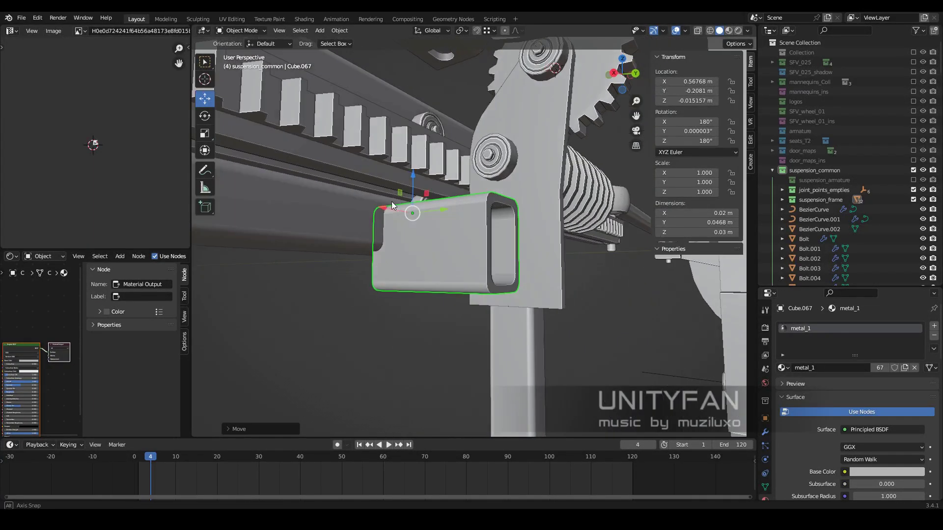
{"action": "key", "text": "g"}
{"action": "key", "text": "z"}
{"action": "left_click", "coordinate": [386, 242]}
{"action": "mouse_move", "coordinate": [386, 242]}
{"action": "middle_mouse_down"}
{"action": "mouse_move", "coordinate": [448, 263]}
{"action": "mouse_move", "coordinate": [470, 249]}
{"action": "middle_mouse_up"}
{"action": "mouse_move", "coordinate": [405, 261]}
{"action": "middle_mouse_down"}
{"action": "mouse_move", "coordinate": [411, 226]}
{"action": "mouse_move", "coordinate": [423, 311]}
{"action": "middle_mouse_up"}
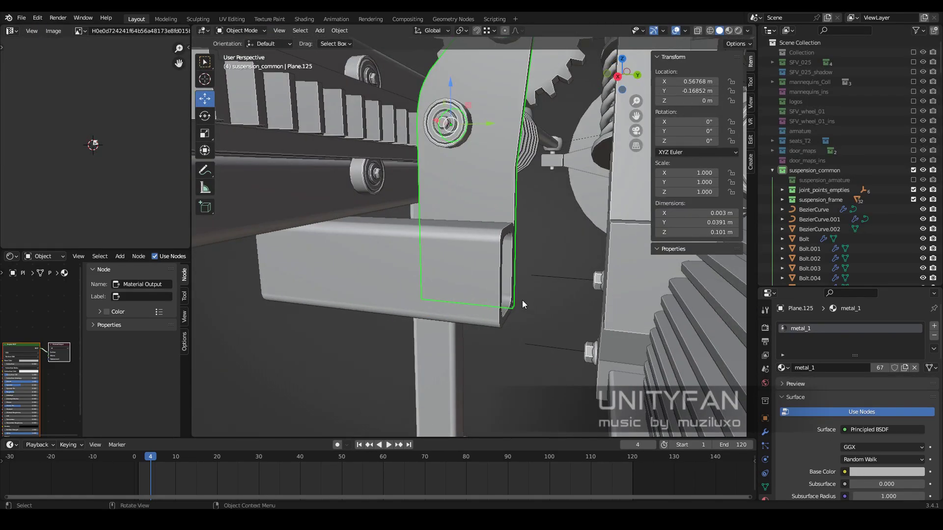
{"action": "mouse_move", "coordinate": [481, 233]}
{"action": "middle_mouse_down"}
{"action": "mouse_move", "coordinate": [470, 238]}
{"action": "mouse_move", "coordinate": [452, 227]}
{"action": "mouse_move", "coordinate": [541, 247]}
{"action": "mouse_move", "coordinate": [516, 171]}
{"action": "middle_mouse_up"}
Duplicate a face of the bracket plate and rotate the copy −90°
{"action": "key", "text": "Tab"}
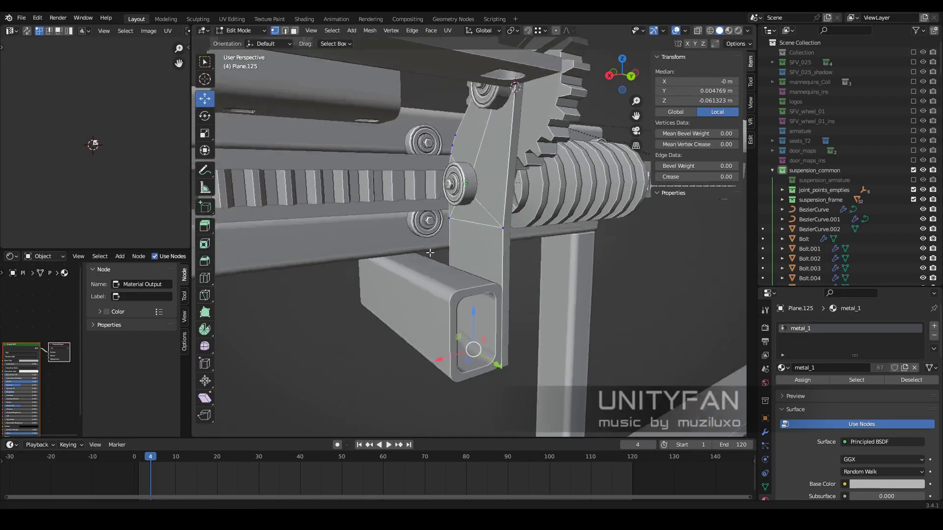
{"action": "middle_click_drag", "start_coordinate": [466, 281], "coordinate": [477, 305]}
{"action": "key", "text": "3"}
{"action": "left_click", "coordinate": [476, 305]}
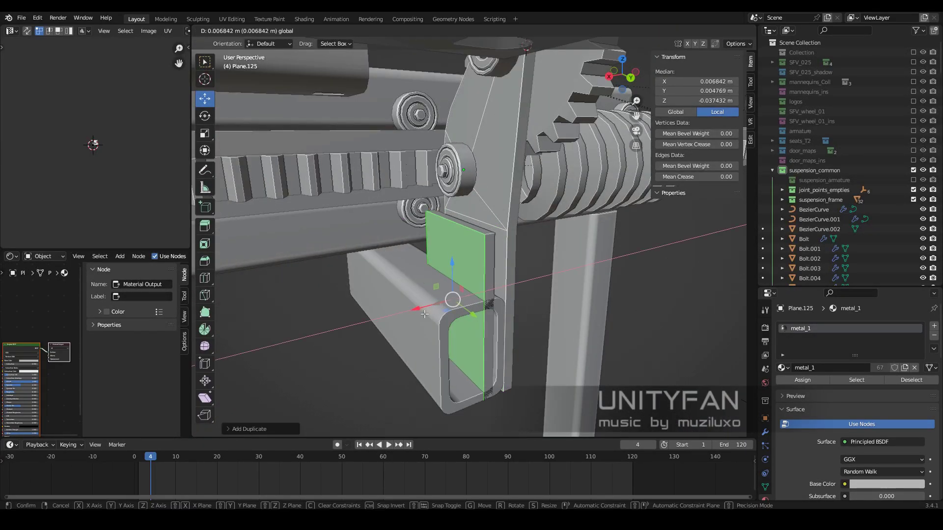
{"action": "key", "text": "KP_7"}
{"action": "type", "text": "r-90"}
{"action": "left_click", "coordinate": [546, 267]}
{"action": "mouse_move", "coordinate": [546, 267]}
{"action": "middle_mouse_down"}
{"action": "mouse_move", "coordinate": [545, 293]}
{"action": "mouse_move", "coordinate": [221, 208]}
{"action": "middle_mouse_up"}
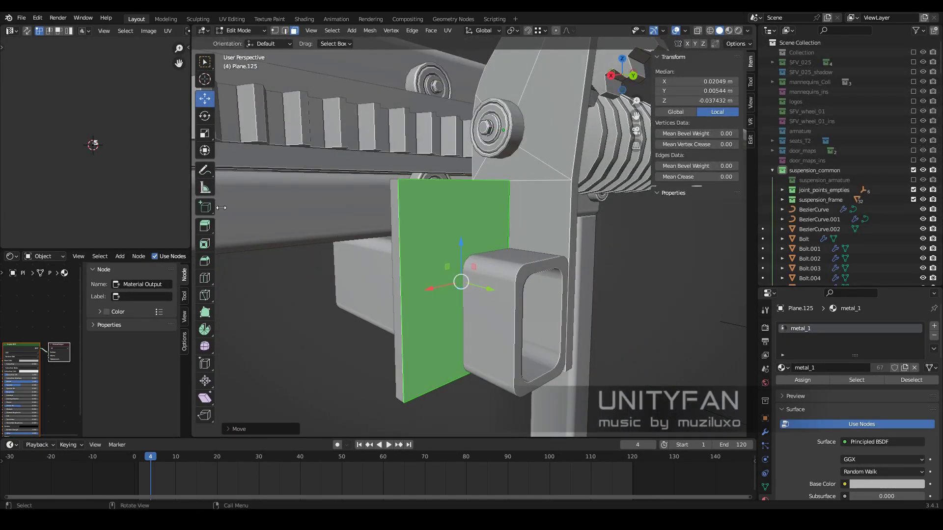
{"action": "middle_click_drag", "start_coordinate": [532, 267], "coordinate": [582, 216]}
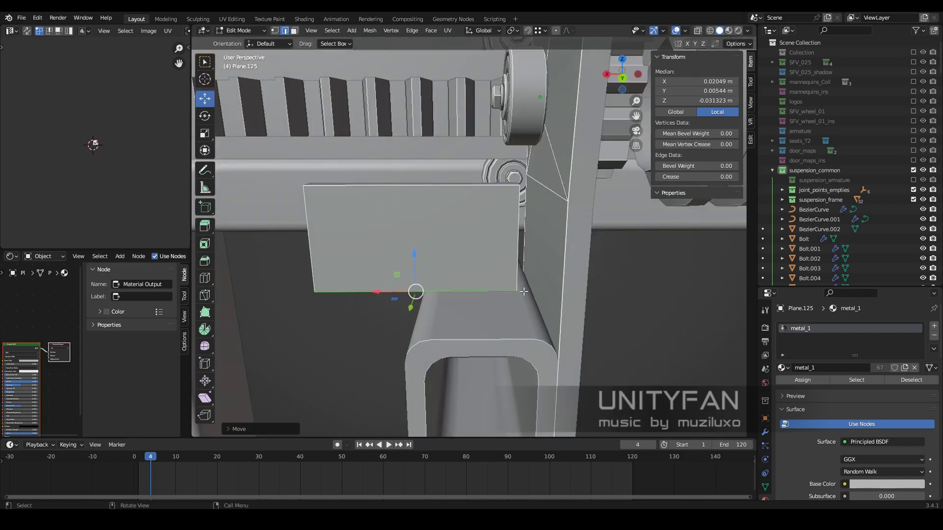
Slide the face copy onto the tube and pull a corner along Y into a triangle
{"action": "key", "text": "x"}
{"action": "mouse_move", "coordinate": [397, 278]}
{"action": "middle_mouse_down"}
{"action": "mouse_move", "coordinate": [480, 270]}
{"action": "mouse_move", "coordinate": [467, 219]}
{"action": "middle_mouse_up"}
{"action": "left_click", "coordinate": [524, 201]}
{"action": "key", "text": "g"}
{"action": "mouse_move", "coordinate": [545, 266]}
{"action": "middle_mouse_down"}
{"action": "mouse_move", "coordinate": [495, 260]}
{"action": "mouse_move", "coordinate": [517, 267]}
{"action": "middle_mouse_up"}
{"action": "key", "text": "y"}
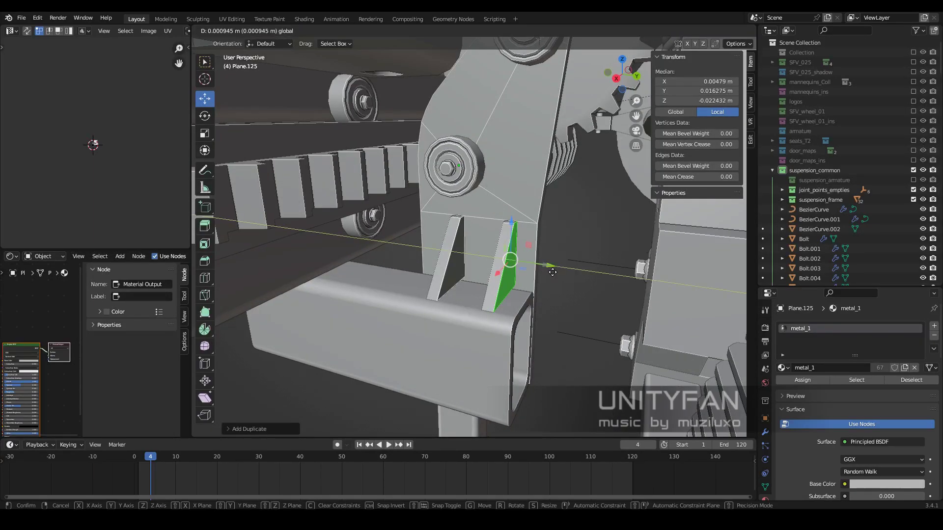
{"action": "left_click", "coordinate": [518, 267]}
Refine the gusset edges and view the scene in Material Preview
{"action": "middle_click_drag", "start_coordinate": [479, 224], "coordinate": [540, 245]}
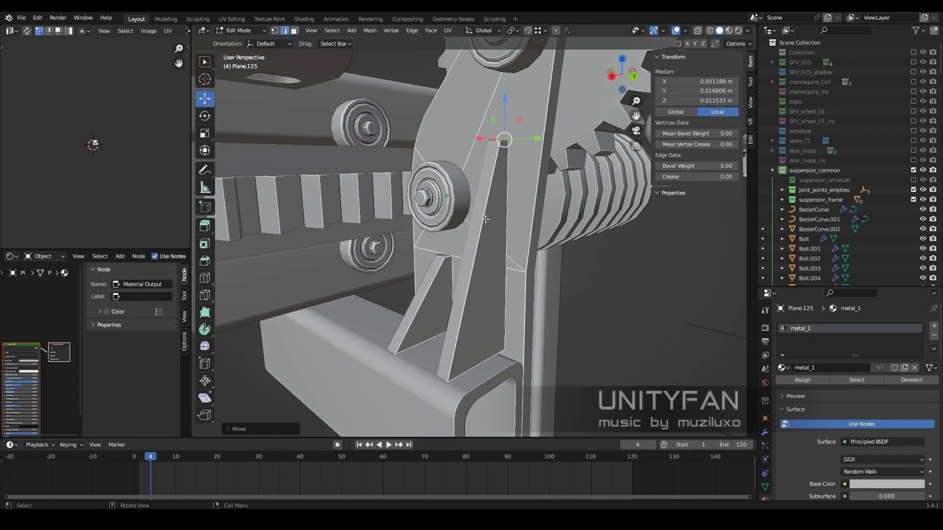
{"action": "key", "text": "ctrl+KP_Add"}
{"action": "scroll", "coordinate": [559, 252], "scroll_direction": "up", "scroll_amount": 2}
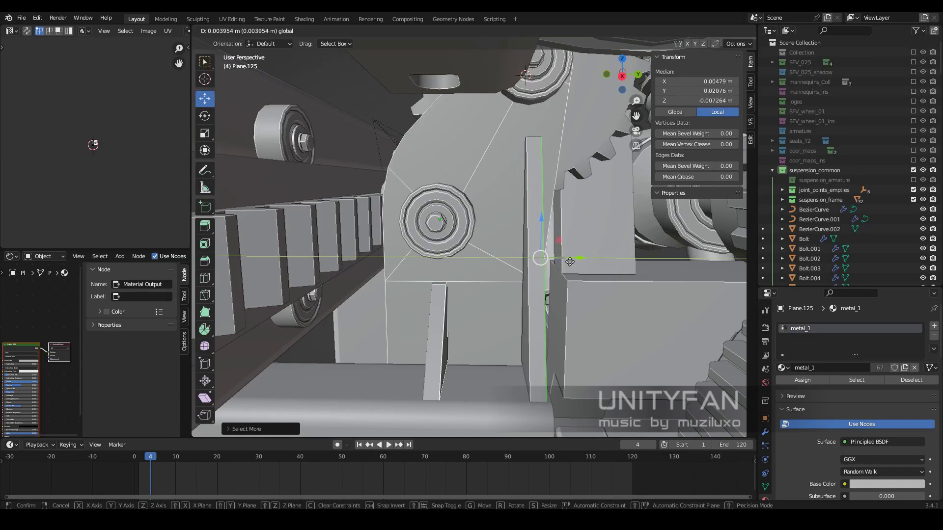
{"action": "left_click", "coordinate": [569, 262]}
{"action": "middle_click_drag", "start_coordinate": [570, 262], "coordinate": [491, 295]}
{"action": "key", "text": "Tab"}
{"action": "mouse_move", "coordinate": [473, 325]}
{"action": "middle_mouse_down"}
{"action": "mouse_move", "coordinate": [511, 300]}
{"action": "mouse_move", "coordinate": [466, 312]}
{"action": "mouse_move", "coordinate": [486, 308]}
{"action": "middle_mouse_up"}
{"action": "key", "text": "Tab"}
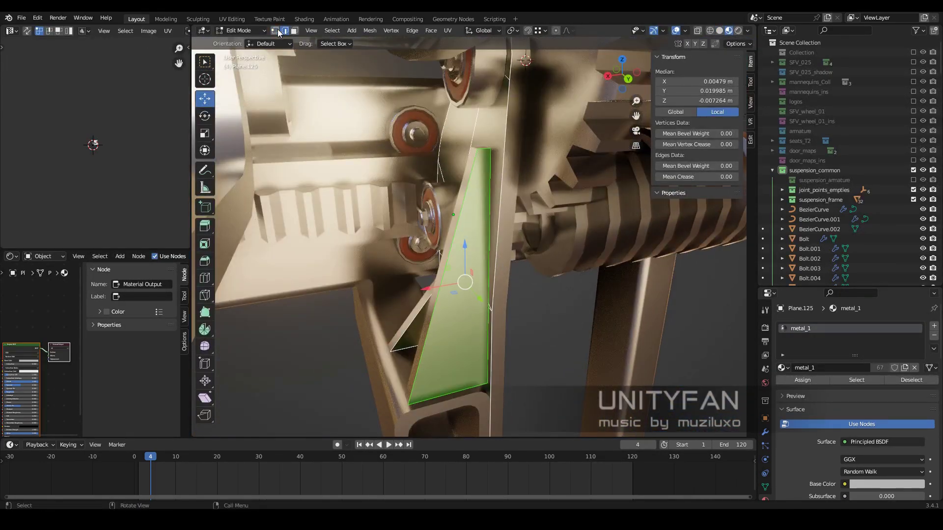
{"action": "left_click", "coordinate": [461, 190]}
{"action": "mouse_move", "coordinate": [462, 189]}
{"action": "middle_mouse_down"}
{"action": "mouse_move", "coordinate": [485, 273]}
{"action": "mouse_move", "coordinate": [524, 277]}
{"action": "mouse_move", "coordinate": [523, 291]}
{"action": "mouse_move", "coordinate": [482, 280]}
{"action": "mouse_move", "coordinate": [532, 300]}
{"action": "mouse_move", "coordinate": [614, 304]}
{"action": "mouse_move", "coordinate": [470, 260]}
{"action": "mouse_move", "coordinate": [512, 275]}
{"action": "mouse_move", "coordinate": [496, 215]}
{"action": "mouse_move", "coordinate": [487, 232]}
{"action": "mouse_move", "coordinate": [472, 223]}
{"action": "mouse_move", "coordinate": [502, 236]}
{"action": "mouse_move", "coordinate": [477, 217]}
{"action": "mouse_move", "coordinate": [520, 219]}
{"action": "mouse_move", "coordinate": [470, 231]}
{"action": "middle_mouse_up"}
{"action": "key", "text": "Tab"}
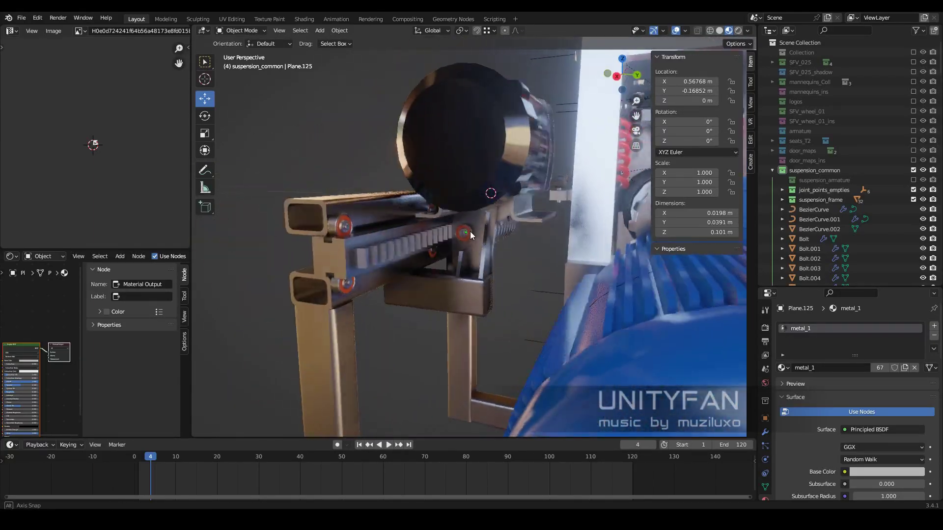
Move the bracket plate Plane.125 into the suspension_frame collection
{"action": "mouse_move", "coordinate": [463, 287]}
{"action": "middle_mouse_down"}
{"action": "mouse_move", "coordinate": [414, 268]}
{"action": "mouse_move", "coordinate": [588, 258]}
{"action": "mouse_move", "coordinate": [438, 293]}
{"action": "mouse_move", "coordinate": [546, 275]}
{"action": "mouse_move", "coordinate": [488, 273]}
{"action": "mouse_move", "coordinate": [437, 256]}
{"action": "mouse_move", "coordinate": [500, 229]}
{"action": "mouse_move", "coordinate": [528, 273]}
{"action": "mouse_move", "coordinate": [476, 263]}
{"action": "mouse_move", "coordinate": [511, 272]}
{"action": "middle_mouse_up"}
{"action": "left_click", "coordinate": [528, 273]}
{"action": "key", "text": "m"}
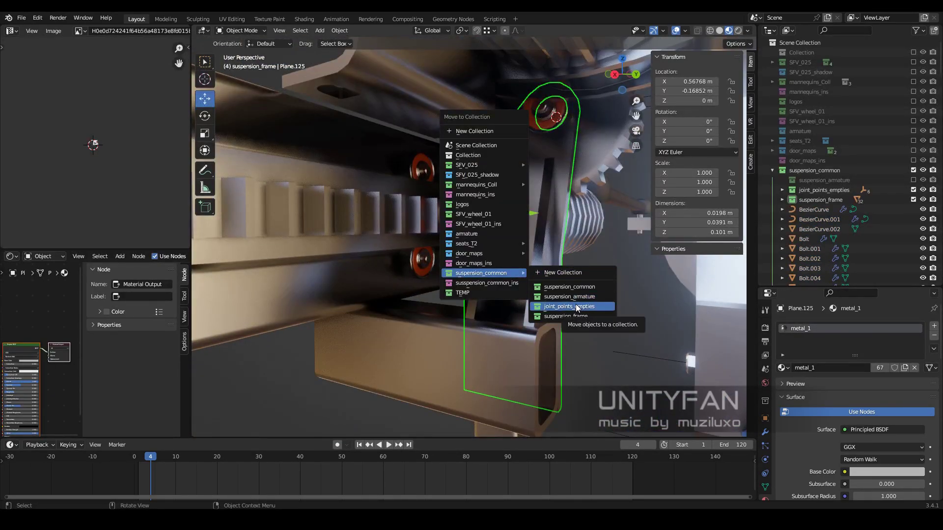
{"action": "left_click", "coordinate": [778, 207]}
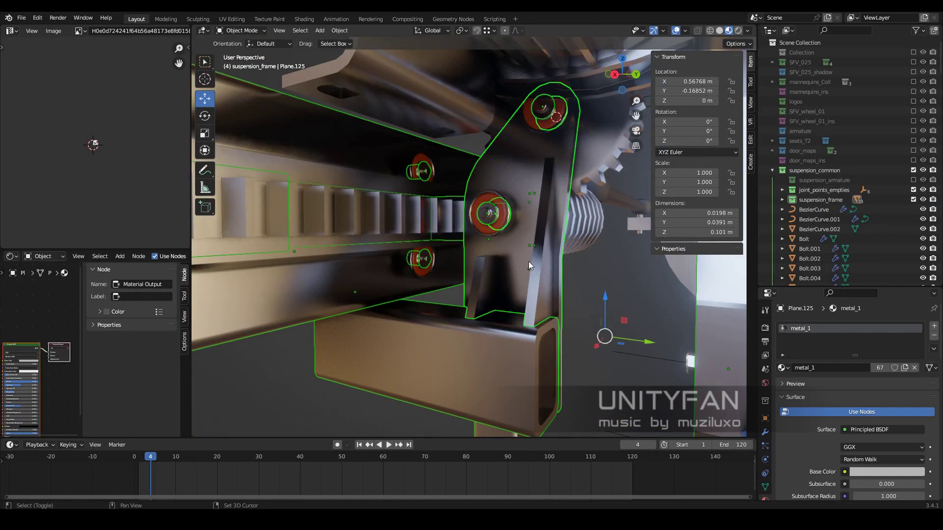
Select the three bolts on the plate and top tube together
{"action": "mouse_move", "coordinate": [528, 261]}
{"action": "middle_mouse_down"}
{"action": "mouse_move", "coordinate": [543, 252]}
{"action": "mouse_move", "coordinate": [573, 276]}
{"action": "mouse_move", "coordinate": [436, 236]}
{"action": "mouse_move", "coordinate": [489, 244]}
{"action": "mouse_move", "coordinate": [623, 181]}
{"action": "mouse_move", "coordinate": [372, 258]}
{"action": "mouse_move", "coordinate": [541, 256]}
{"action": "middle_mouse_up"}
{"action": "left_click", "coordinate": [543, 252]}
{"action": "left_click", "coordinate": [488, 243], "text": "shift"}
{"action": "left_click", "coordinate": [372, 238], "text": "shift"}
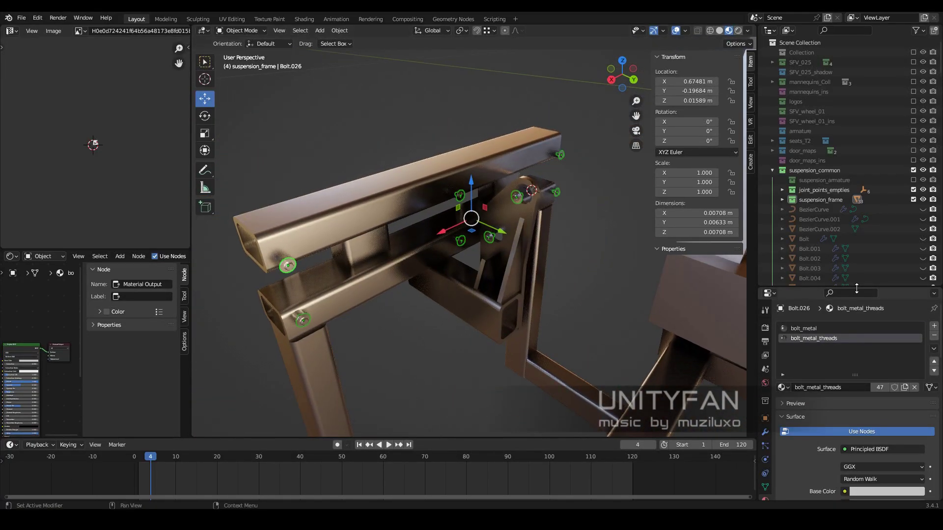
{"action": "scroll", "coordinate": [487, 247], "scroll_direction": "down", "scroll_amount": 5}
{"action": "scroll", "coordinate": [532, 263], "scroll_direction": "up", "scroll_amount": 5}
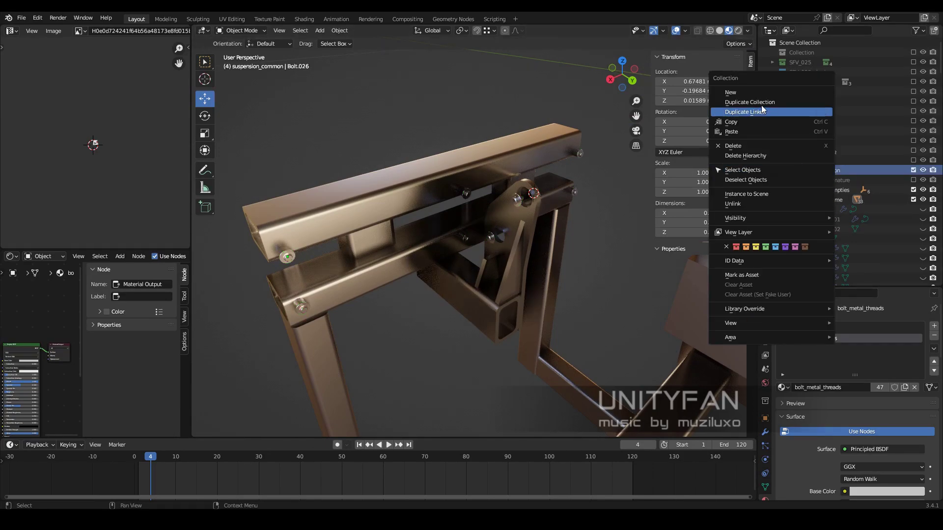
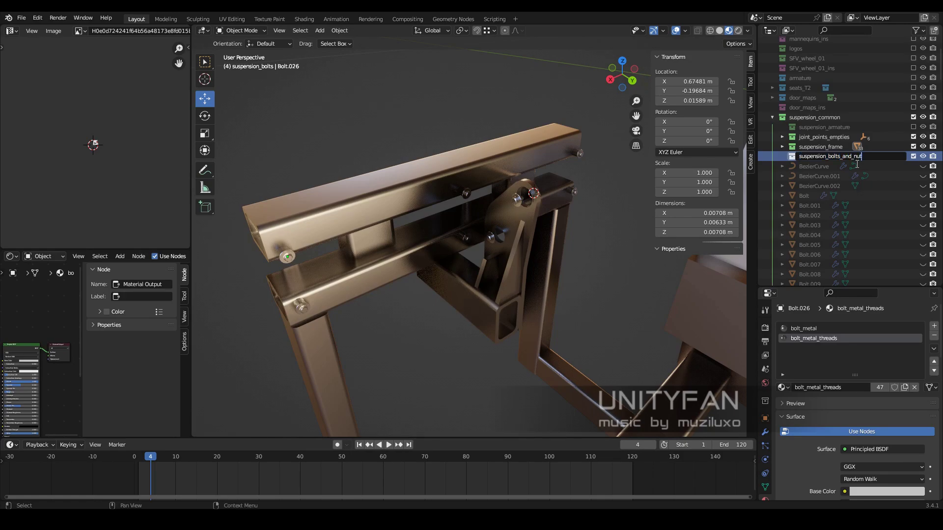
Add the last bracket bolt to the selection and move all of them into suspension_common > suspension_bolts_and_nuts
{"action": "mouse_move", "coordinate": [443, 252]}
{"action": "middle_mouse_down"}
{"action": "mouse_move", "coordinate": [479, 258]}
{"action": "mouse_move", "coordinate": [546, 229]}
{"action": "middle_mouse_up"}
{"action": "left_click", "coordinate": [517, 223], "text": "shift"}
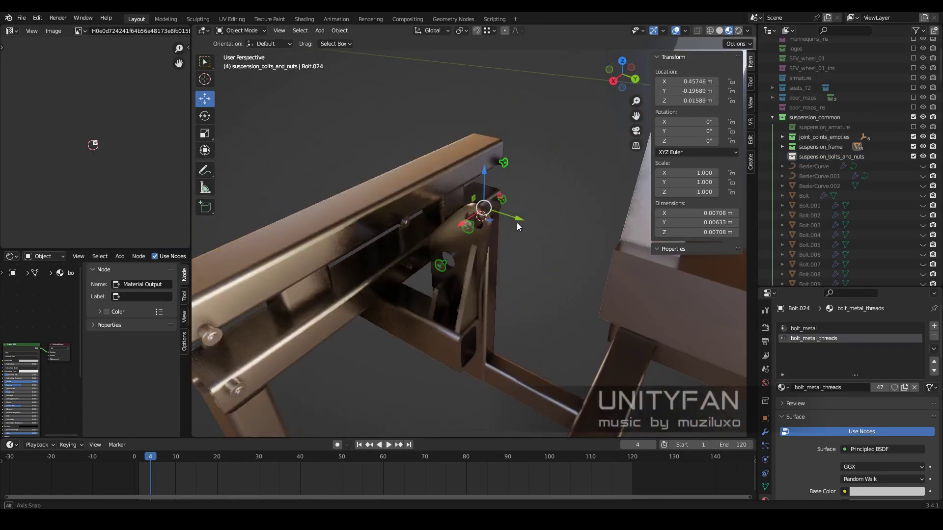
{"action": "scroll", "coordinate": [434, 273], "scroll_direction": "up", "scroll_amount": 3}
{"action": "scroll", "coordinate": [434, 273], "scroll_direction": "down", "scroll_amount": 4}
{"action": "scroll", "coordinate": [500, 285], "scroll_direction": "down", "scroll_amount": 3}
{"action": "key", "text": "m"}
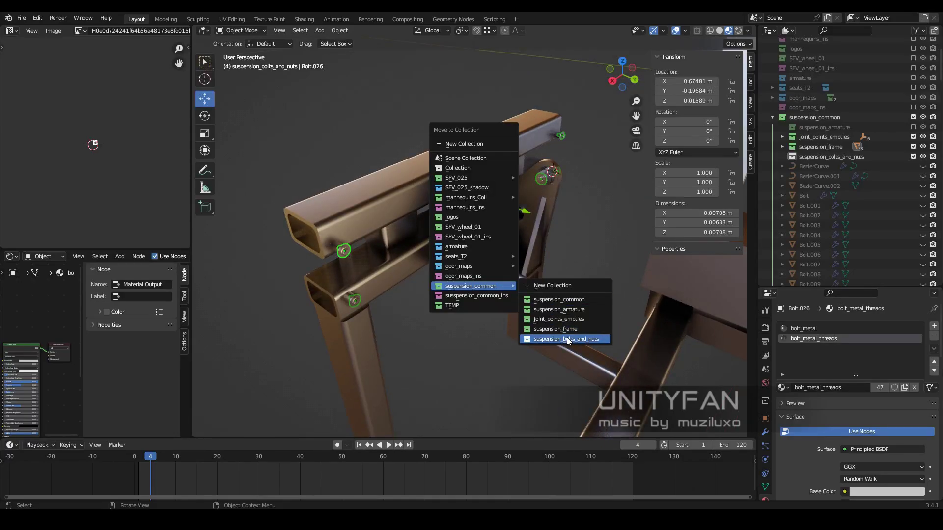
{"action": "left_click", "coordinate": [564, 340]}
{"action": "left_click", "coordinate": [783, 156]}
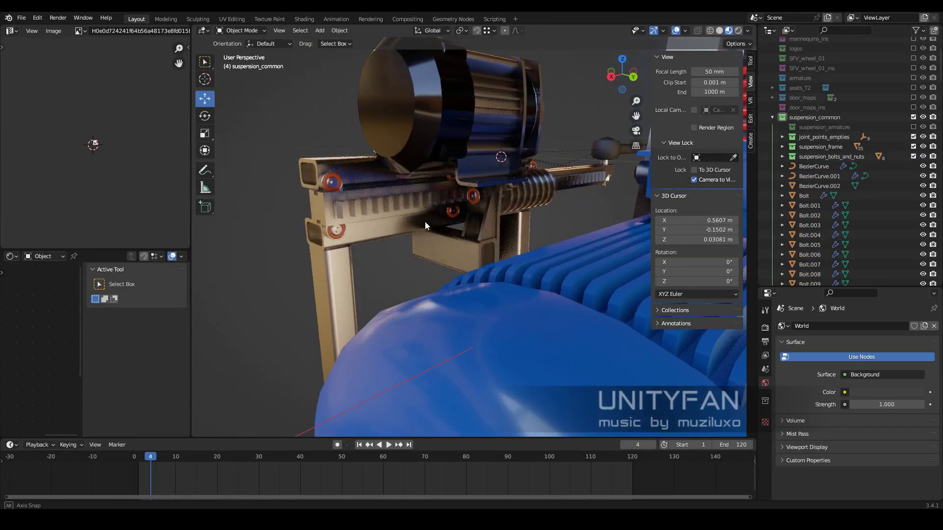
Slide the orange-centred disc Plane.126 along X against the gear shaft, checking it in wireframe
{"action": "mouse_move", "coordinate": [425, 222]}
{"action": "middle_mouse_down"}
{"action": "mouse_move", "coordinate": [603, 270]}
{"action": "mouse_move", "coordinate": [553, 249]}
{"action": "mouse_move", "coordinate": [476, 267]}
{"action": "mouse_move", "coordinate": [417, 223]}
{"action": "mouse_move", "coordinate": [455, 234]}
{"action": "mouse_move", "coordinate": [532, 314]}
{"action": "mouse_move", "coordinate": [513, 279]}
{"action": "mouse_move", "coordinate": [547, 265]}
{"action": "mouse_move", "coordinate": [501, 263]}
{"action": "mouse_move", "coordinate": [523, 276]}
{"action": "mouse_move", "coordinate": [473, 254]}
{"action": "mouse_move", "coordinate": [437, 214]}
{"action": "mouse_move", "coordinate": [355, 234]}
{"action": "mouse_move", "coordinate": [462, 329]}
{"action": "mouse_move", "coordinate": [529, 288]}
{"action": "mouse_move", "coordinate": [485, 283]}
{"action": "mouse_move", "coordinate": [520, 273]}
{"action": "mouse_move", "coordinate": [500, 285]}
{"action": "mouse_move", "coordinate": [373, 299]}
{"action": "mouse_move", "coordinate": [473, 322]}
{"action": "mouse_move", "coordinate": [441, 296]}
{"action": "mouse_move", "coordinate": [456, 275]}
{"action": "mouse_move", "coordinate": [503, 271]}
{"action": "mouse_move", "coordinate": [499, 293]}
{"action": "mouse_move", "coordinate": [461, 273]}
{"action": "mouse_move", "coordinate": [459, 177]}
{"action": "mouse_move", "coordinate": [467, 217]}
{"action": "mouse_move", "coordinate": [457, 210]}
{"action": "mouse_move", "coordinate": [502, 234]}
{"action": "mouse_move", "coordinate": [446, 231]}
{"action": "mouse_move", "coordinate": [511, 257]}
{"action": "middle_mouse_up"}
{"action": "left_click", "coordinate": [456, 211]}
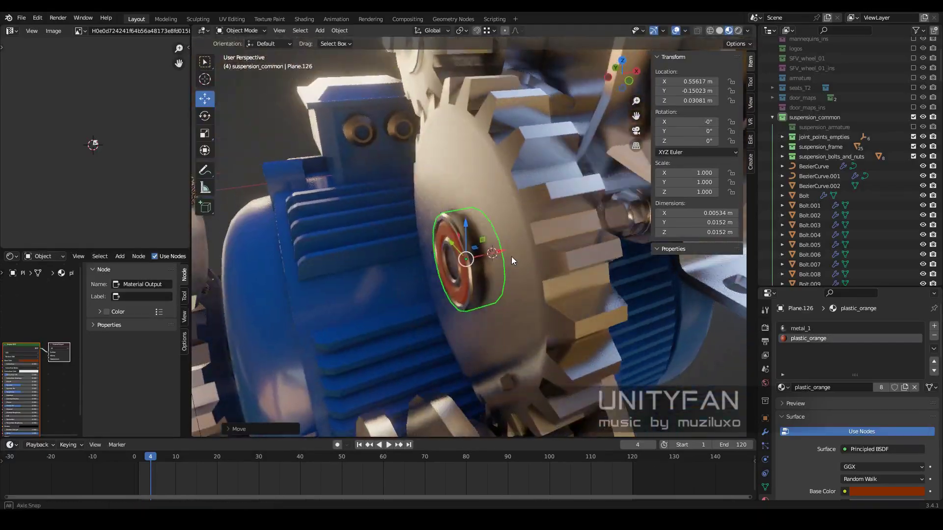
{"action": "left_click_drag", "start_coordinate": [511, 256], "coordinate": [456, 256]}
{"action": "key", "text": "shift+z"}
{"action": "key", "text": "shift+z"}
{"action": "mouse_move", "coordinate": [455, 256]}
{"action": "middle_mouse_down"}
{"action": "mouse_move", "coordinate": [435, 264]}
{"action": "mouse_move", "coordinate": [534, 272]}
{"action": "mouse_move", "coordinate": [517, 258]}
{"action": "mouse_move", "coordinate": [526, 259]}
{"action": "mouse_move", "coordinate": [487, 260]}
{"action": "mouse_move", "coordinate": [489, 272]}
{"action": "mouse_move", "coordinate": [502, 274]}
{"action": "mouse_move", "coordinate": [473, 274]}
{"action": "mouse_move", "coordinate": [519, 278]}
{"action": "mouse_move", "coordinate": [393, 236]}
{"action": "mouse_move", "coordinate": [356, 243]}
{"action": "mouse_move", "coordinate": [453, 232]}
{"action": "mouse_move", "coordinate": [447, 336]}
{"action": "mouse_move", "coordinate": [431, 345]}
{"action": "mouse_move", "coordinate": [469, 308]}
{"action": "mouse_move", "coordinate": [541, 275]}
{"action": "middle_mouse_up"}
{"action": "left_click", "coordinate": [447, 336]}
{"action": "middle_click_drag", "start_coordinate": [449, 349], "coordinate": [491, 339]}
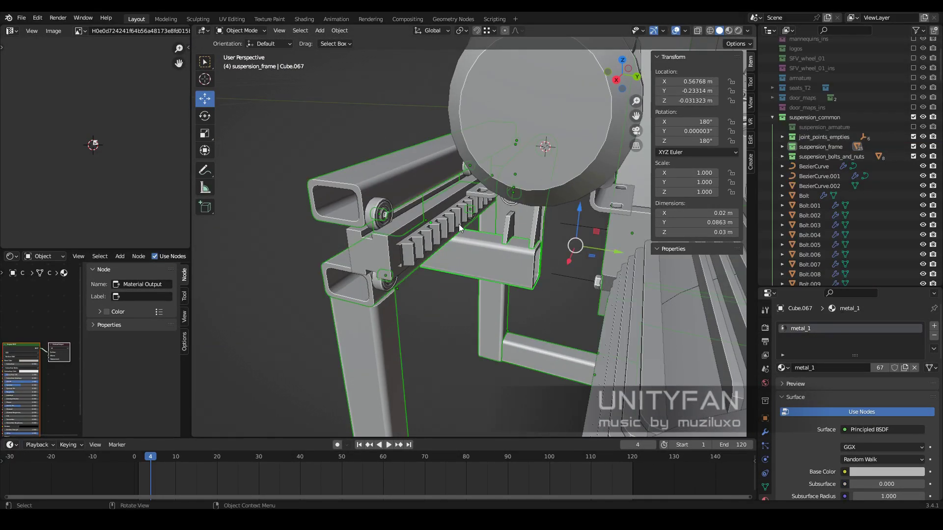
Isolate the chosen frame parts, deselect everything, and view the motor side of the rig
{"action": "key", "text": "shift+h"}
{"action": "scroll", "coordinate": [458, 223], "scroll_direction": "down", "scroll_amount": 5}
{"action": "middle_click_drag", "start_coordinate": [491, 335], "coordinate": [509, 306]}
{"action": "mouse_move", "coordinate": [582, 333]}
{"action": "middle_mouse_down"}
{"action": "mouse_move", "coordinate": [466, 339]}
{"action": "mouse_move", "coordinate": [443, 296]}
{"action": "mouse_move", "coordinate": [554, 334]}
{"action": "mouse_move", "coordinate": [485, 296]}
{"action": "mouse_move", "coordinate": [562, 290]}
{"action": "middle_mouse_up"}
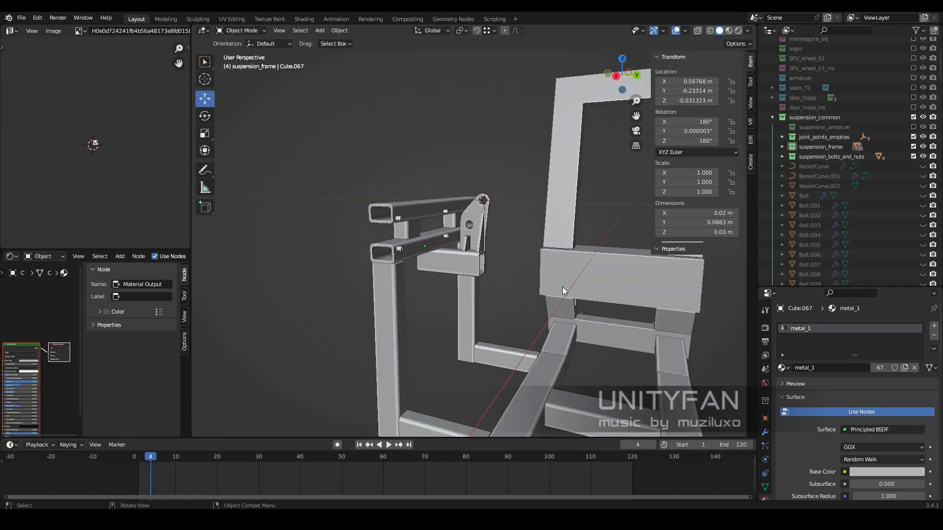
{"action": "key", "text": "alt+a"}
{"action": "mouse_move", "coordinate": [450, 276]}
{"action": "middle_mouse_down"}
{"action": "mouse_move", "coordinate": [431, 297]}
{"action": "mouse_move", "coordinate": [346, 322]}
{"action": "mouse_move", "coordinate": [432, 347]}
{"action": "middle_mouse_up"}
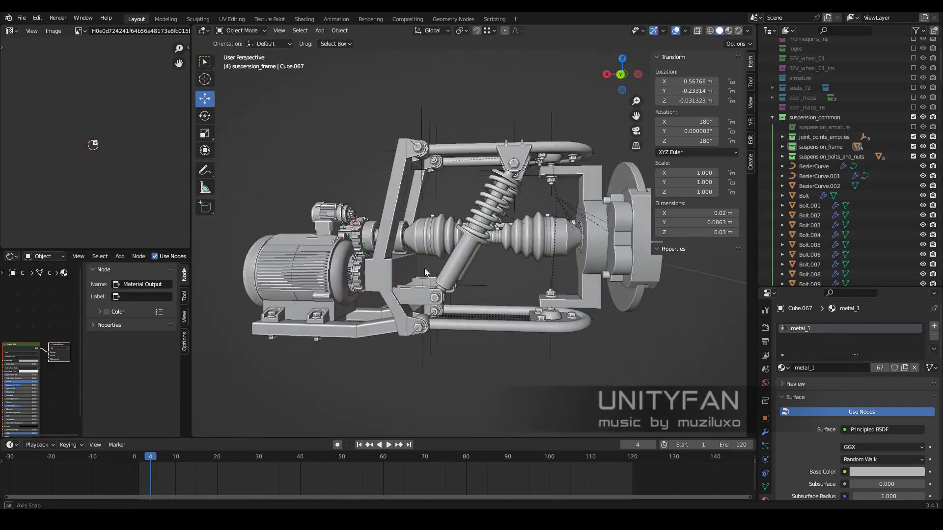
{"action": "mouse_move", "coordinate": [424, 268]}
{"action": "middle_mouse_down"}
{"action": "mouse_move", "coordinate": [482, 302]}
{"action": "mouse_move", "coordinate": [671, 311]}
{"action": "middle_mouse_up"}
{"action": "scroll", "coordinate": [548, 301], "scroll_direction": "up", "scroll_amount": 5}
{"action": "scroll", "coordinate": [523, 301], "scroll_direction": "up", "scroll_amount": 3}
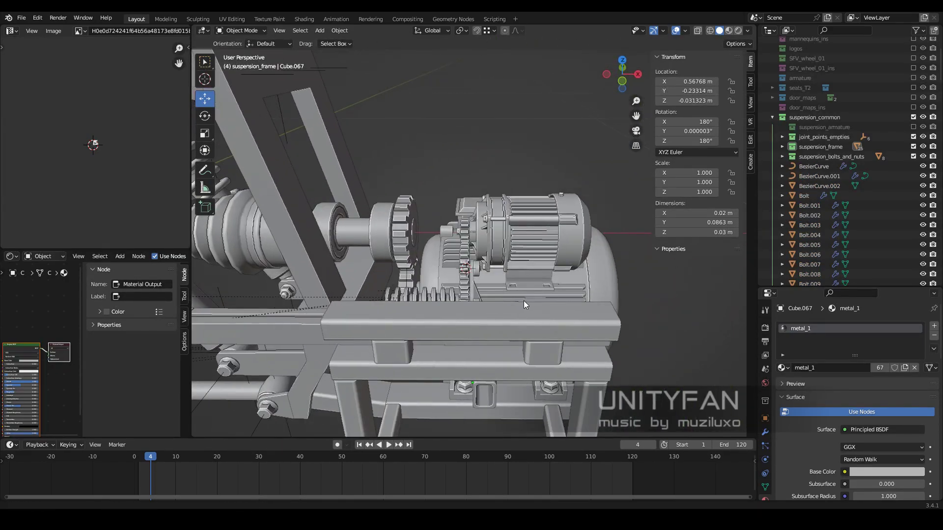
{"action": "scroll", "coordinate": [547, 302], "scroll_direction": "down", "scroll_amount": 3}
{"action": "mouse_move", "coordinate": [547, 303]}
{"action": "middle_mouse_down"}
{"action": "mouse_move", "coordinate": [501, 279]}
{"action": "mouse_move", "coordinate": [497, 299]}
{"action": "mouse_move", "coordinate": [434, 282]}
{"action": "mouse_move", "coordinate": [425, 267]}
{"action": "mouse_move", "coordinate": [415, 315]}
{"action": "mouse_move", "coordinate": [446, 311]}
{"action": "mouse_move", "coordinate": [476, 258]}
{"action": "mouse_move", "coordinate": [480, 269]}
{"action": "mouse_move", "coordinate": [500, 252]}
{"action": "mouse_move", "coordinate": [435, 264]}
{"action": "mouse_move", "coordinate": [499, 261]}
{"action": "mouse_move", "coordinate": [455, 281]}
{"action": "middle_mouse_up"}
{"action": "scroll", "coordinate": [554, 299], "scroll_direction": "up", "scroll_amount": 3}
{"action": "scroll", "coordinate": [502, 278], "scroll_direction": "up", "scroll_amount": 2}
Adjust a face of the horizontal bar, then duplicate the bar and turn the copy upright
{"action": "key", "text": "Tab"}
{"action": "left_click", "coordinate": [499, 194]}
{"action": "mouse_move", "coordinate": [499, 195]}
{"action": "middle_mouse_down"}
{"action": "mouse_move", "coordinate": [464, 267]}
{"action": "mouse_move", "coordinate": [514, 293]}
{"action": "mouse_move", "coordinate": [440, 266]}
{"action": "middle_mouse_up"}
{"action": "key", "text": "Tab"}
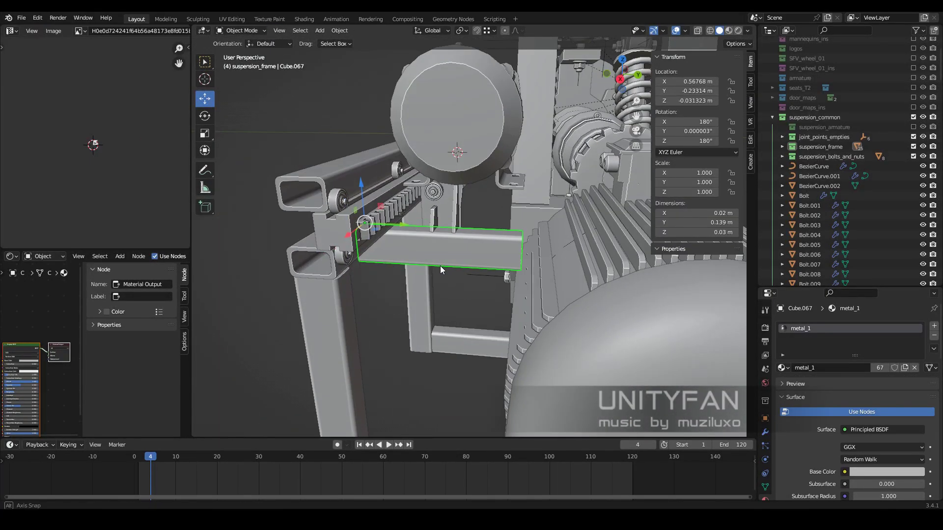
{"action": "key", "text": "KP_3"}
{"action": "key", "text": "shift+d"}
{"action": "left_click", "coordinate": [475, 282]}
{"action": "key", "text": "g"}
{"action": "key", "text": "y"}
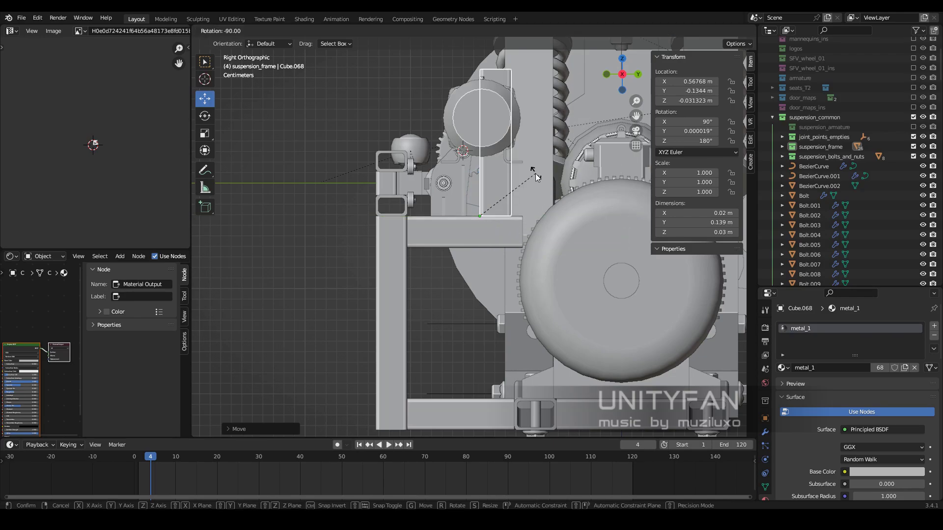
{"action": "left_click", "coordinate": [535, 175]}
{"action": "scroll", "coordinate": [535, 175], "scroll_direction": "up", "scroll_amount": 4}
{"action": "middle_click_drag", "start_coordinate": [473, 279], "coordinate": [518, 290]}
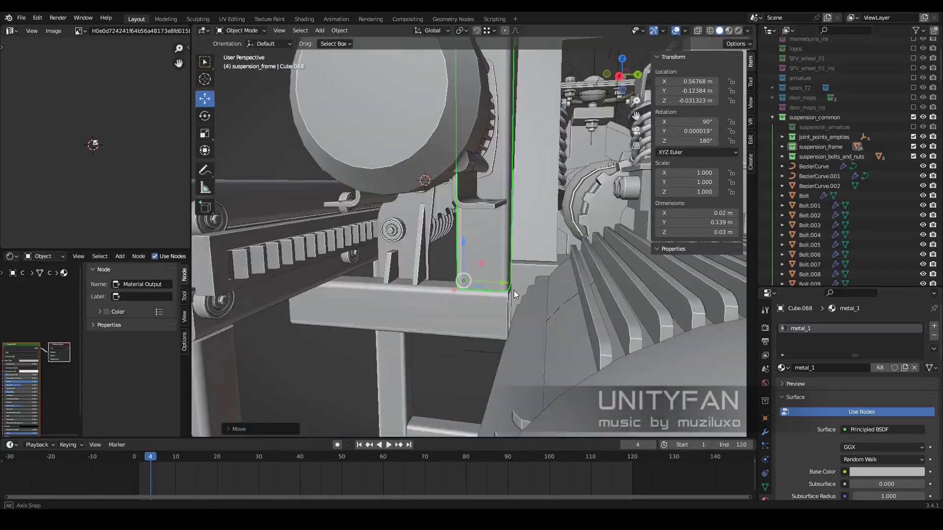
Reshape the new bracket's mesh by slanting the bar's end and stretching the upright
{"action": "key", "text": "Tab"}
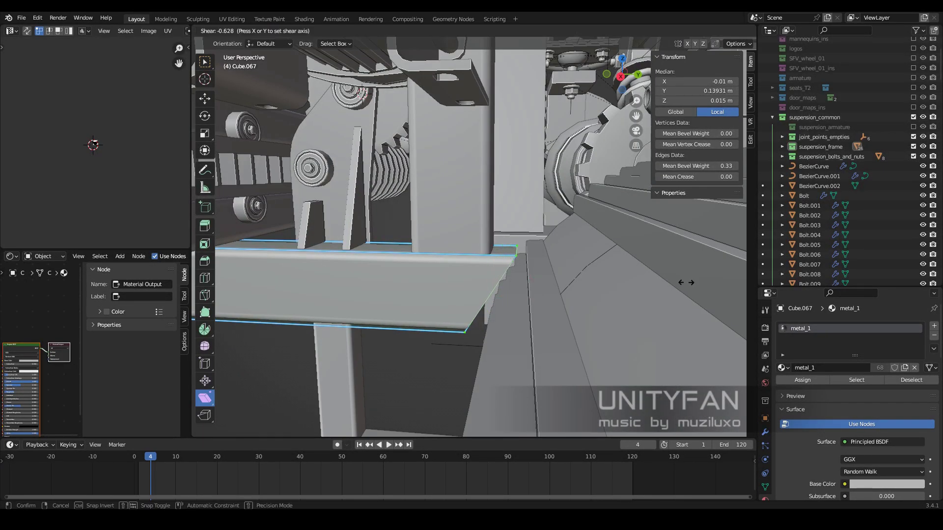
{"action": "left_click", "coordinate": [685, 283]}
{"action": "middle_click_drag", "start_coordinate": [686, 282], "coordinate": [506, 305]}
{"action": "key", "text": "Tab"}
{"action": "middle_click_drag", "start_coordinate": [446, 314], "coordinate": [402, 326]}
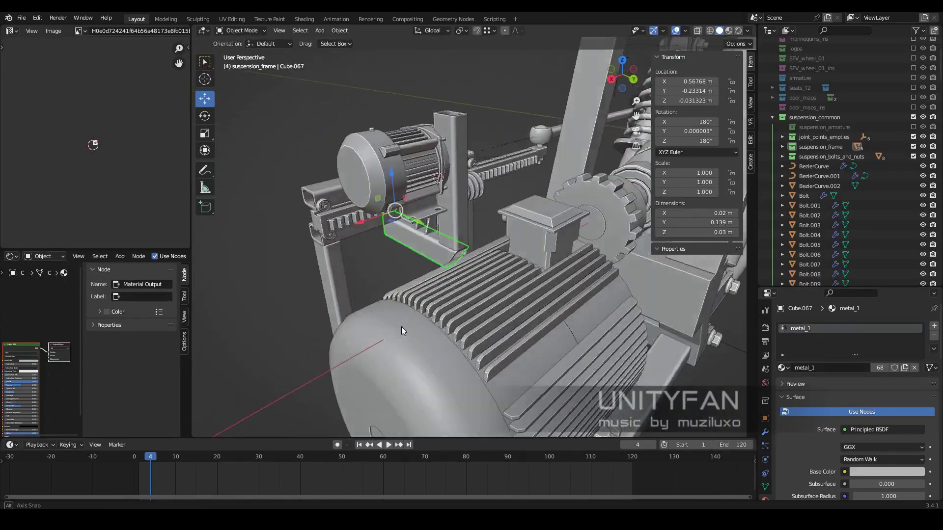
{"action": "mouse_move", "coordinate": [511, 250]}
{"action": "middle_mouse_down"}
{"action": "mouse_move", "coordinate": [488, 278]}
{"action": "mouse_move", "coordinate": [403, 299]}
{"action": "mouse_move", "coordinate": [483, 270]}
{"action": "middle_mouse_up"}
{"action": "key", "text": "Tab"}
{"action": "left_click", "coordinate": [505, 284]}
{"action": "key", "text": "Tab"}
Move the copied bracket piece along X and shorten its mesh
{"action": "left_click", "coordinate": [456, 338]}
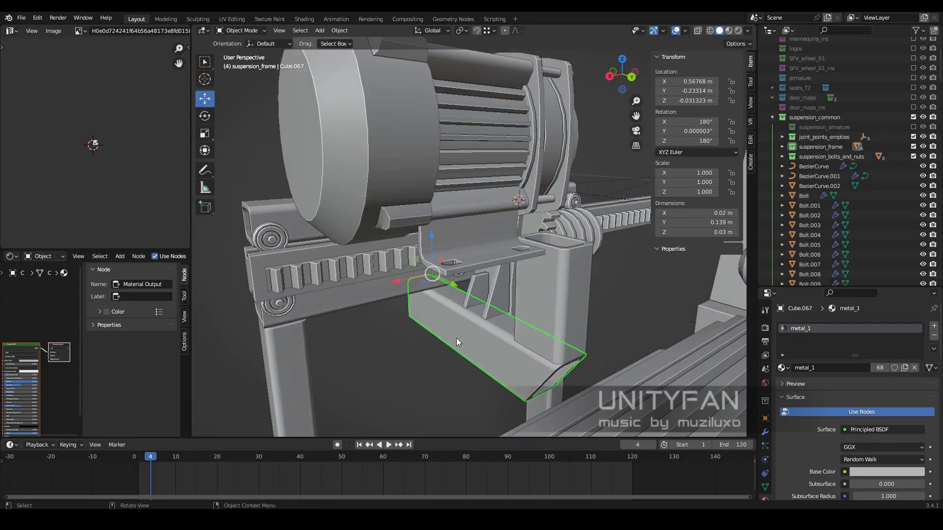
{"action": "mouse_move", "coordinate": [456, 338]}
{"action": "middle_mouse_down"}
{"action": "mouse_move", "coordinate": [563, 254]}
{"action": "mouse_move", "coordinate": [529, 271]}
{"action": "middle_mouse_up"}
{"action": "scroll", "coordinate": [529, 271], "scroll_direction": "down", "scroll_amount": 3}
{"action": "scroll", "coordinate": [504, 221], "scroll_direction": "up", "scroll_amount": 3}
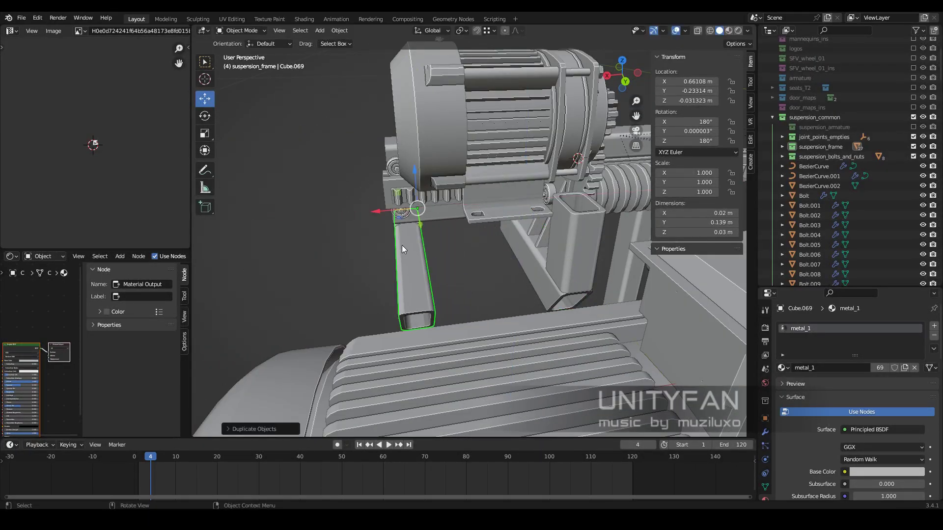
{"action": "mouse_move", "coordinate": [402, 249]}
{"action": "middle_mouse_down"}
{"action": "mouse_move", "coordinate": [462, 228]}
{"action": "mouse_move", "coordinate": [425, 241]}
{"action": "mouse_move", "coordinate": [496, 264]}
{"action": "middle_mouse_up"}
{"action": "scroll", "coordinate": [496, 263], "scroll_direction": "up", "scroll_amount": 3}
{"action": "key", "text": "g"}
{"action": "key", "text": "x"}
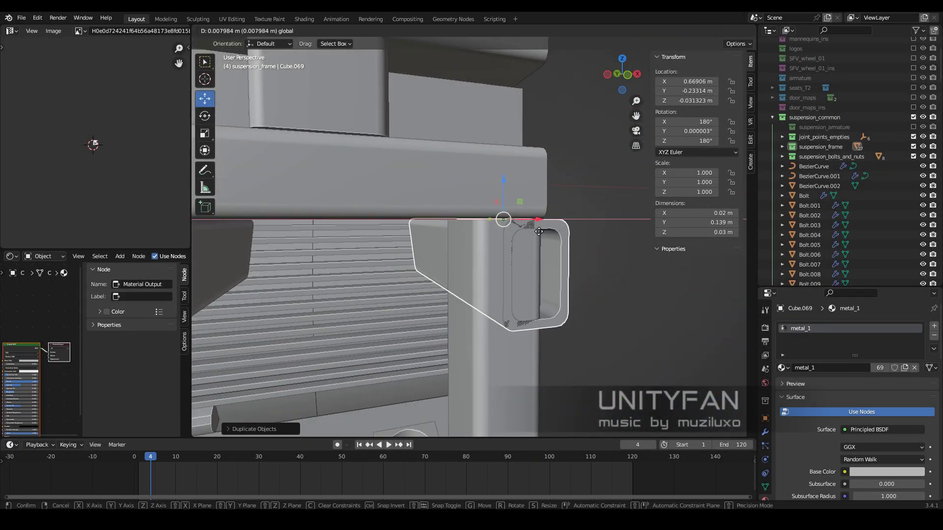
{"action": "left_click", "coordinate": [539, 231]}
{"action": "mouse_move", "coordinate": [538, 231]}
{"action": "middle_mouse_down"}
{"action": "mouse_move", "coordinate": [415, 263]}
{"action": "mouse_move", "coordinate": [455, 214]}
{"action": "mouse_move", "coordinate": [563, 267]}
{"action": "middle_mouse_up"}
{"action": "key", "text": "Tab"}
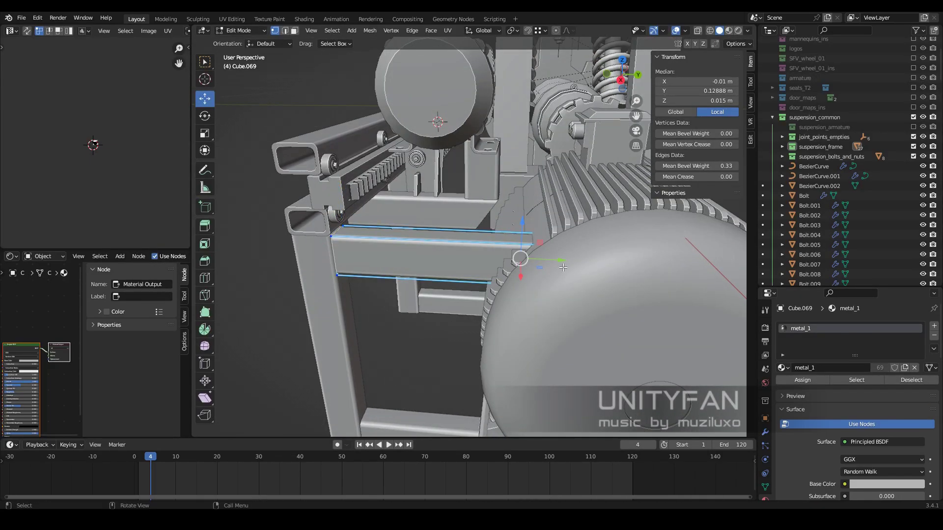
{"action": "left_click", "coordinate": [502, 203]}
{"action": "key", "text": "Tab"}
{"action": "mouse_move", "coordinate": [502, 203]}
{"action": "middle_mouse_down"}
{"action": "mouse_move", "coordinate": [429, 262]}
{"action": "mouse_move", "coordinate": [530, 249]}
{"action": "mouse_move", "coordinate": [499, 255]}
{"action": "middle_mouse_up"}
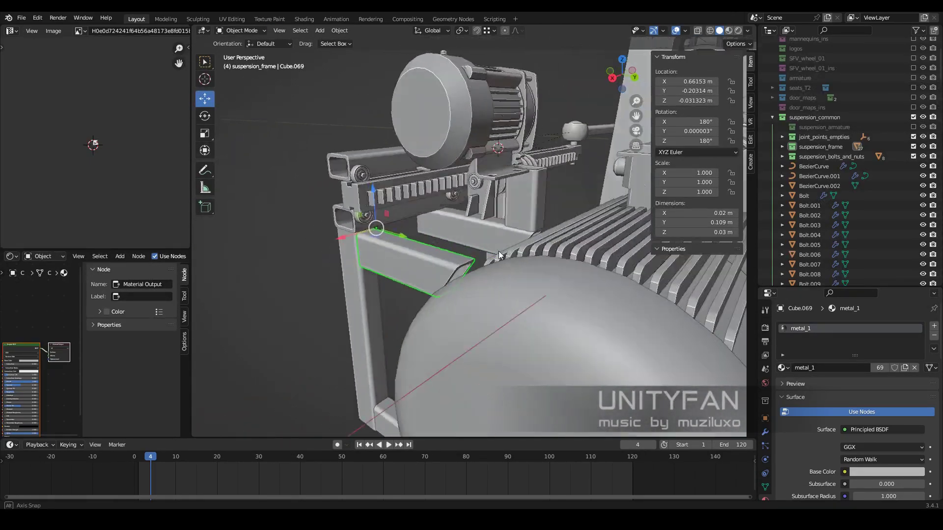
Duplicate the upright tube Cube.068 and place a rotated copy beside the bracket
{"action": "left_click", "coordinate": [488, 258]}
{"action": "mouse_move", "coordinate": [544, 210]}
{"action": "middle_mouse_down"}
{"action": "mouse_move", "coordinate": [488, 259]}
{"action": "mouse_move", "coordinate": [488, 248]}
{"action": "mouse_move", "coordinate": [500, 256]}
{"action": "middle_mouse_up"}
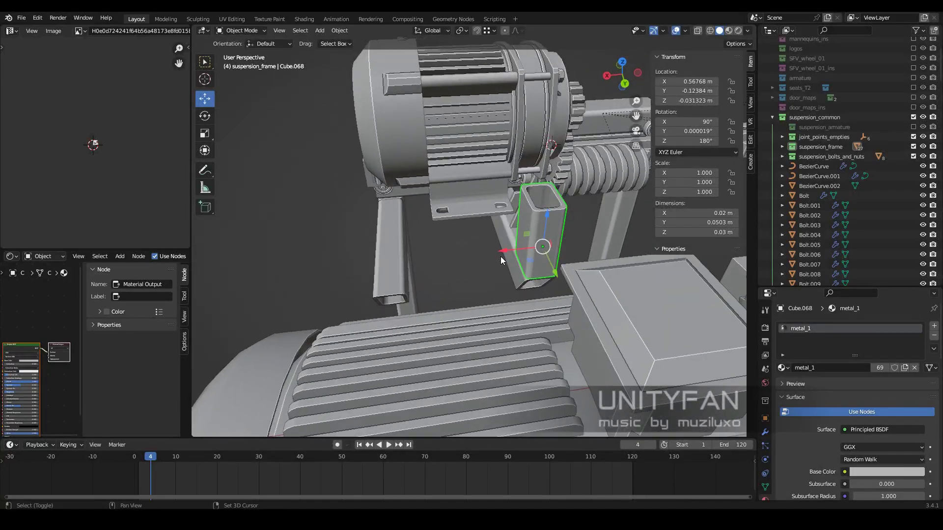
{"action": "scroll", "coordinate": [408, 278], "scroll_direction": "up", "scroll_amount": 4}
{"action": "key", "text": "g"}
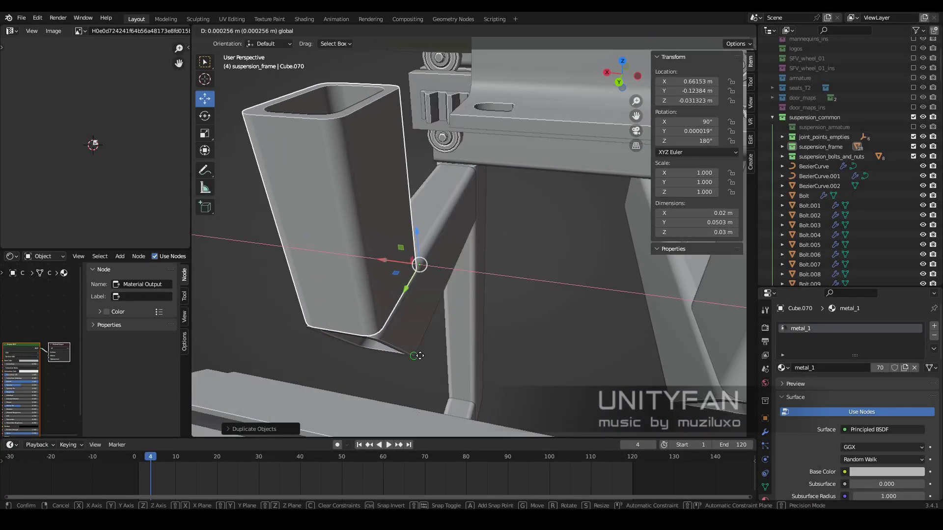
{"action": "left_click", "coordinate": [420, 355]}
{"action": "scroll", "coordinate": [550, 258], "scroll_direction": "down", "scroll_amount": 4}
{"action": "mouse_move", "coordinate": [550, 259]}
{"action": "middle_mouse_down"}
{"action": "mouse_move", "coordinate": [502, 257]}
{"action": "mouse_move", "coordinate": [461, 299]}
{"action": "middle_mouse_up"}
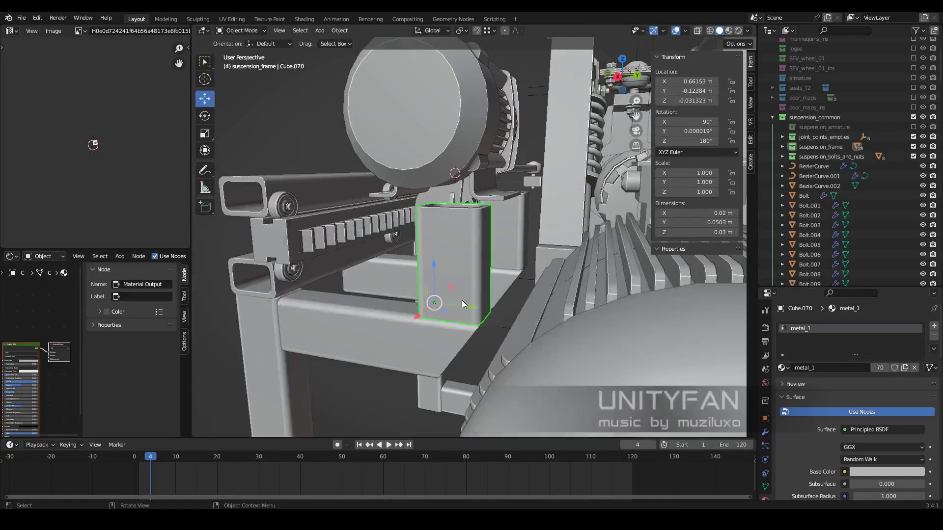
{"action": "key", "text": "KP_7"}
{"action": "key", "text": "shift+d"}
{"action": "key", "text": "Escape"}
{"action": "key", "text": "r"}
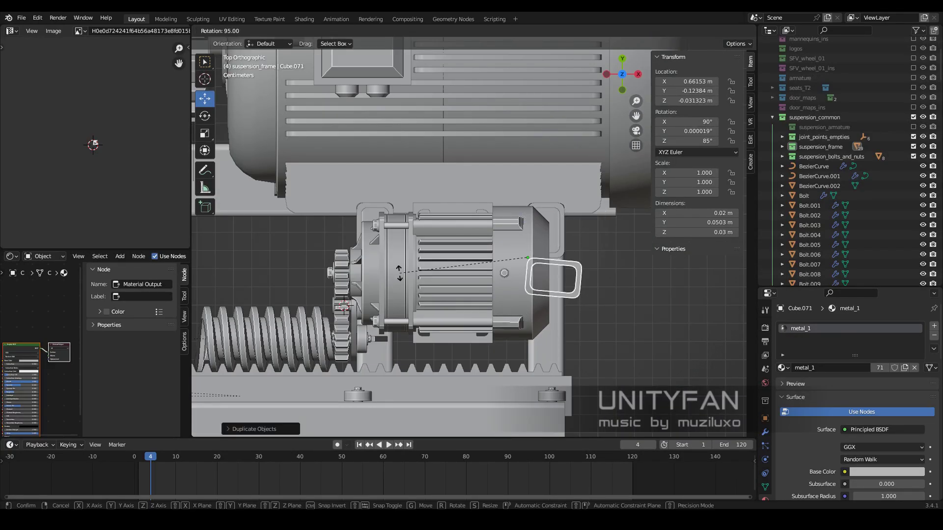
{"action": "left_click", "coordinate": [399, 273]}
{"action": "mouse_move", "coordinate": [399, 273]}
{"action": "middle_mouse_down"}
{"action": "mouse_move", "coordinate": [426, 317]}
{"action": "mouse_move", "coordinate": [455, 316]}
{"action": "middle_mouse_up"}
{"action": "left_click_drag", "start_coordinate": [454, 315], "coordinate": [430, 303]}
{"action": "key", "text": "KP_1"}
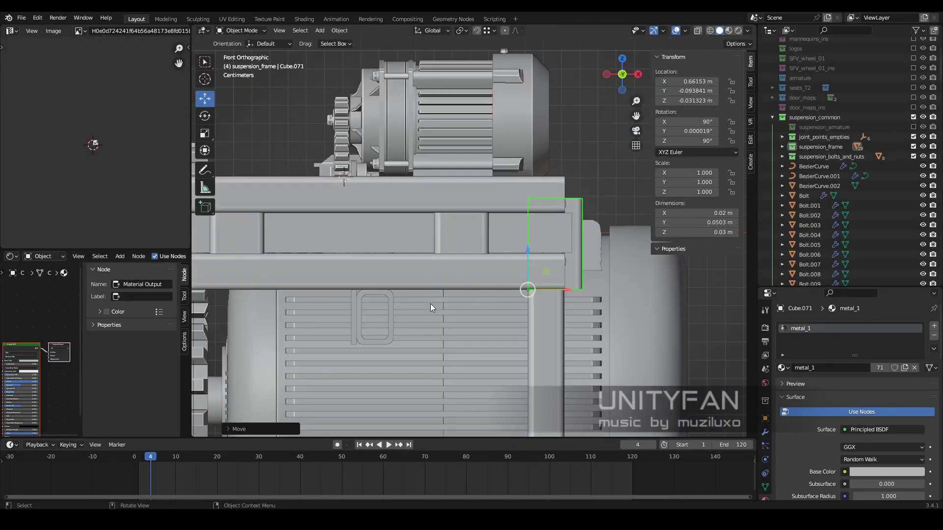
Rotate the bracket -90° about X to stand upright, then raise it slightly in front view
{"action": "key", "text": "r"}
{"action": "key", "text": "x"}
{"action": "key", "text": "minus"}
{"action": "key", "text": "9"}
{"action": "key", "text": "0"}
{"action": "key", "text": "Return"}
{"action": "key", "text": "alt+z"}
{"action": "mouse_move", "coordinate": [430, 303]}
{"action": "middle_mouse_down"}
{"action": "mouse_move", "coordinate": [452, 258]}
{"action": "mouse_move", "coordinate": [438, 331]}
{"action": "mouse_move", "coordinate": [429, 296]}
{"action": "mouse_move", "coordinate": [491, 282]}
{"action": "middle_mouse_up"}
{"action": "key", "text": "alt+z"}
{"action": "key", "text": "KP_1"}
{"action": "left_click_drag", "start_coordinate": [527, 350], "coordinate": [514, 205]}
{"action": "mouse_move", "coordinate": [514, 206]}
{"action": "middle_mouse_down"}
{"action": "mouse_move", "coordinate": [467, 290]}
{"action": "mouse_move", "coordinate": [488, 260]}
{"action": "mouse_move", "coordinate": [403, 251]}
{"action": "mouse_move", "coordinate": [607, 246]}
{"action": "mouse_move", "coordinate": [570, 263]}
{"action": "mouse_move", "coordinate": [536, 261]}
{"action": "mouse_move", "coordinate": [499, 291]}
{"action": "mouse_move", "coordinate": [573, 279]}
{"action": "mouse_move", "coordinate": [509, 322]}
{"action": "mouse_move", "coordinate": [530, 290]}
{"action": "mouse_move", "coordinate": [465, 289]}
{"action": "middle_mouse_up"}
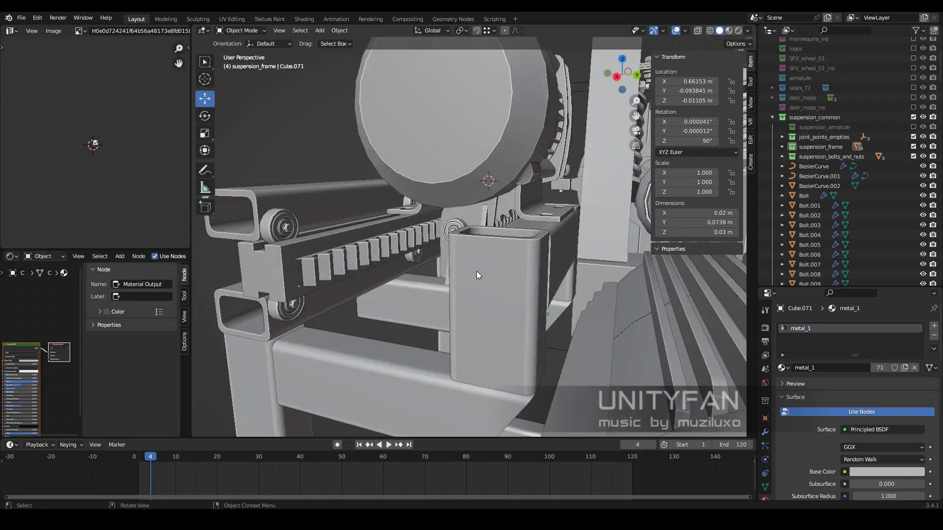
Turn the smaller tube piece Cube.070 and reposition it
{"action": "middle_click_drag", "start_coordinate": [430, 278], "coordinate": [506, 273], "text": "alt"}
{"action": "left_click", "coordinate": [506, 273]}
{"action": "key", "text": "r"}
{"action": "key", "text": "g"}
{"action": "left_click", "coordinate": [450, 258]}
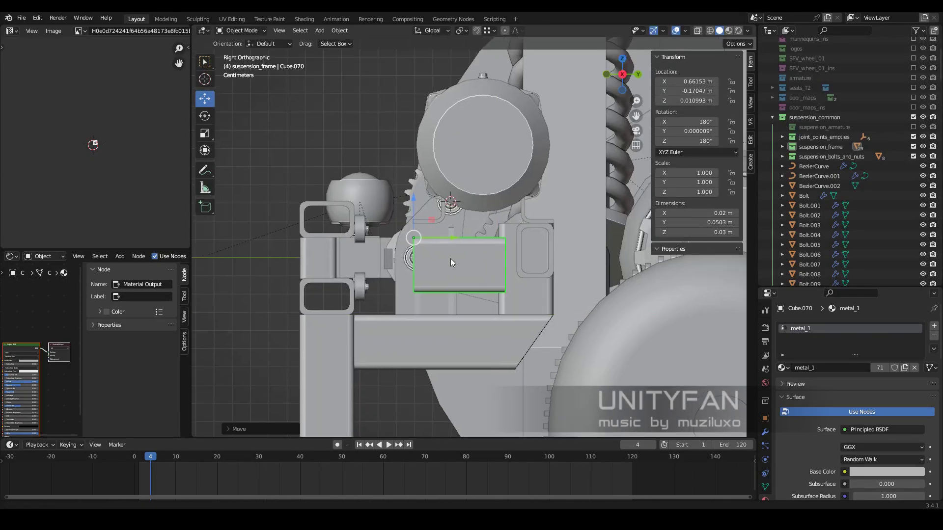
{"action": "mouse_move", "coordinate": [450, 259]}
{"action": "middle_mouse_down"}
{"action": "mouse_move", "coordinate": [389, 311]}
{"action": "mouse_move", "coordinate": [372, 274]}
{"action": "mouse_move", "coordinate": [457, 328]}
{"action": "mouse_move", "coordinate": [553, 337]}
{"action": "mouse_move", "coordinate": [440, 355]}
{"action": "mouse_move", "coordinate": [547, 326]}
{"action": "mouse_move", "coordinate": [473, 262]}
{"action": "mouse_move", "coordinate": [519, 305]}
{"action": "mouse_move", "coordinate": [321, 278]}
{"action": "mouse_move", "coordinate": [493, 284]}
{"action": "mouse_move", "coordinate": [411, 314]}
{"action": "mouse_move", "coordinate": [402, 333]}
{"action": "middle_mouse_up"}
Rotate the tube bracket Cube.071 by 90° and slide it along X under the motor
{"action": "left_click", "coordinate": [490, 345]}
{"action": "type", "text": "r90"}
{"action": "key", "text": "Return"}
{"action": "key", "text": "g"}
{"action": "key", "text": "x"}
{"action": "left_click", "coordinate": [452, 206]}
{"action": "mouse_move", "coordinate": [452, 206]}
{"action": "middle_mouse_down"}
{"action": "mouse_move", "coordinate": [450, 131]}
{"action": "mouse_move", "coordinate": [493, 279]}
{"action": "mouse_move", "coordinate": [456, 264]}
{"action": "mouse_move", "coordinate": [604, 272]}
{"action": "middle_mouse_up"}
{"action": "type", "text": "r90"}
{"action": "key", "text": "Return"}
{"action": "key", "text": "Tab"}
{"action": "mouse_move", "coordinate": [469, 415]}
{"action": "middle_mouse_down"}
{"action": "mouse_move", "coordinate": [523, 286]}
{"action": "mouse_move", "coordinate": [488, 313]}
{"action": "mouse_move", "coordinate": [575, 300]}
{"action": "mouse_move", "coordinate": [503, 320]}
{"action": "mouse_move", "coordinate": [423, 278]}
{"action": "mouse_move", "coordinate": [583, 297]}
{"action": "mouse_move", "coordinate": [454, 283]}
{"action": "mouse_move", "coordinate": [571, 331]}
{"action": "middle_mouse_up"}
{"action": "key", "text": "Tab"}
Duplicate the tube and slide the copy along X to 0.61742 m beside the original
{"action": "key", "text": "shift+d"}
{"action": "key", "text": "x"}
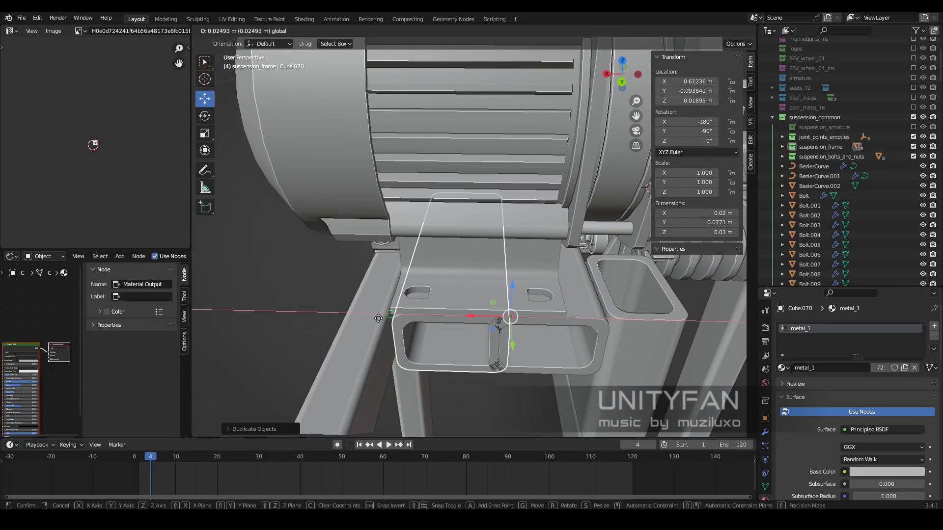
{"action": "left_click", "coordinate": [496, 335]}
{"action": "mouse_move", "coordinate": [496, 335]}
{"action": "middle_mouse_down"}
{"action": "mouse_move", "coordinate": [507, 323]}
{"action": "mouse_move", "coordinate": [408, 295]}
{"action": "mouse_move", "coordinate": [439, 290]}
{"action": "mouse_move", "coordinate": [455, 311]}
{"action": "mouse_move", "coordinate": [424, 314]}
{"action": "mouse_move", "coordinate": [455, 314]}
{"action": "mouse_move", "coordinate": [470, 362]}
{"action": "mouse_move", "coordinate": [546, 320]}
{"action": "mouse_move", "coordinate": [537, 333]}
{"action": "mouse_move", "coordinate": [553, 308]}
{"action": "mouse_move", "coordinate": [471, 291]}
{"action": "mouse_move", "coordinate": [327, 299]}
{"action": "mouse_move", "coordinate": [409, 271]}
{"action": "mouse_move", "coordinate": [449, 287]}
{"action": "mouse_move", "coordinate": [623, 182]}
{"action": "mouse_move", "coordinate": [565, 270]}
{"action": "middle_mouse_up"}
Preview materials, play the animation, and stop at frame 111 back in solid shading
{"action": "key", "text": "z"}
{"action": "left_click", "coordinate": [569, 325]}
{"action": "mouse_move", "coordinate": [569, 325]}
{"action": "middle_mouse_down"}
{"action": "mouse_move", "coordinate": [614, 299]}
{"action": "mouse_move", "coordinate": [575, 243]}
{"action": "mouse_move", "coordinate": [495, 204]}
{"action": "mouse_move", "coordinate": [422, 275]}
{"action": "middle_mouse_up"}
{"action": "key", "text": "space"}
{"action": "key", "text": "z"}
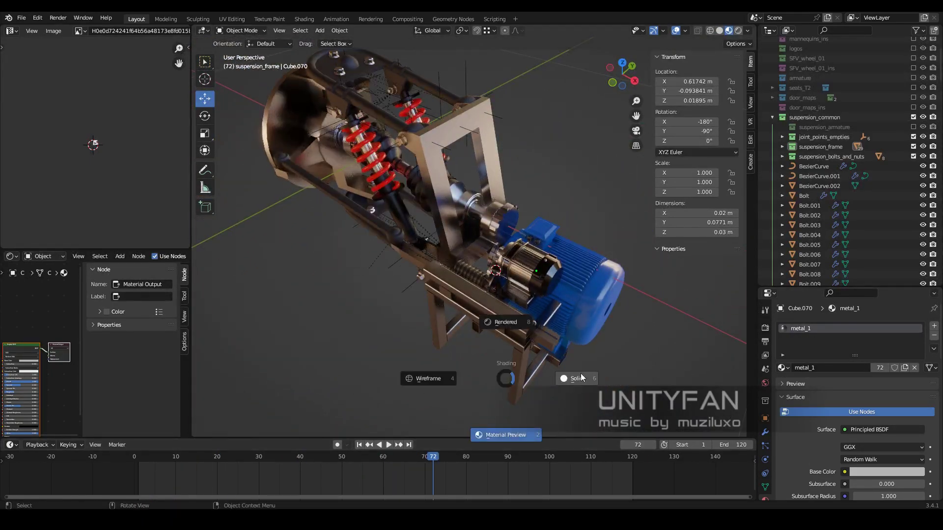
{"action": "left_click", "coordinate": [565, 378]}
{"action": "key", "text": "space"}
Isolate the frame to inspect it, then reveal all hidden mechanism parts and hide the sidebar
{"action": "mouse_move", "coordinate": [568, 350]}
{"action": "middle_mouse_down"}
{"action": "mouse_move", "coordinate": [492, 320]}
{"action": "mouse_move", "coordinate": [658, 220]}
{"action": "middle_mouse_up"}
{"action": "key", "text": "shift+h"}
{"action": "mouse_move", "coordinate": [527, 272]}
{"action": "middle_mouse_down"}
{"action": "mouse_move", "coordinate": [417, 260]}
{"action": "mouse_move", "coordinate": [452, 279]}
{"action": "mouse_move", "coordinate": [528, 277]}
{"action": "mouse_move", "coordinate": [520, 237]}
{"action": "mouse_move", "coordinate": [469, 214]}
{"action": "mouse_move", "coordinate": [482, 249]}
{"action": "mouse_move", "coordinate": [490, 246]}
{"action": "mouse_move", "coordinate": [487, 229]}
{"action": "mouse_move", "coordinate": [417, 266]}
{"action": "mouse_move", "coordinate": [563, 266]}
{"action": "mouse_move", "coordinate": [474, 252]}
{"action": "mouse_move", "coordinate": [567, 217]}
{"action": "mouse_move", "coordinate": [541, 210]}
{"action": "middle_mouse_up"}
{"action": "scroll", "coordinate": [475, 252], "scroll_direction": "down", "scroll_amount": 3}
{"action": "scroll", "coordinate": [496, 263], "scroll_direction": "down", "scroll_amount": 3}
{"action": "key", "text": "alt+h"}
{"action": "scroll", "coordinate": [520, 235], "scroll_direction": "up", "scroll_amount": 3}
{"action": "key", "text": "n"}
Put plate Plane.125 in Edit Mode with face selection and frame it in view
{"action": "scroll", "coordinate": [514, 219], "scroll_direction": "up", "scroll_amount": 2}
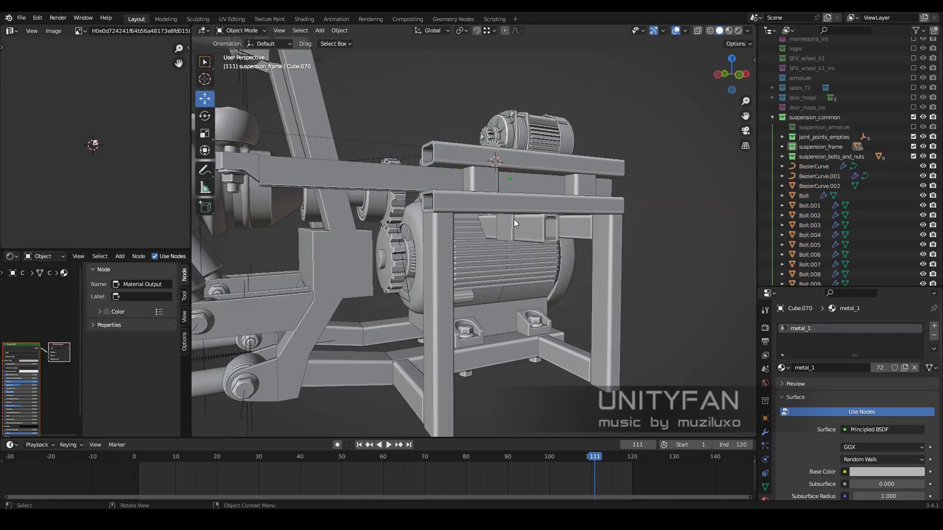
{"action": "left_click", "coordinate": [514, 219]}
{"action": "key", "text": "Tab"}
{"action": "key", "text": "KP_Decimal"}
{"action": "left_click", "coordinate": [293, 31]}
{"action": "mouse_move", "coordinate": [442, 245]}
{"action": "middle_mouse_down"}
{"action": "mouse_move", "coordinate": [560, 279]}
{"action": "mouse_move", "coordinate": [491, 276]}
{"action": "middle_mouse_up"}
Duplicate a plate face and position the copy against the tube bracket
{"action": "key", "text": "shift+d"}
{"action": "right_click", "coordinate": [559, 279]}
{"action": "key", "text": "g"}
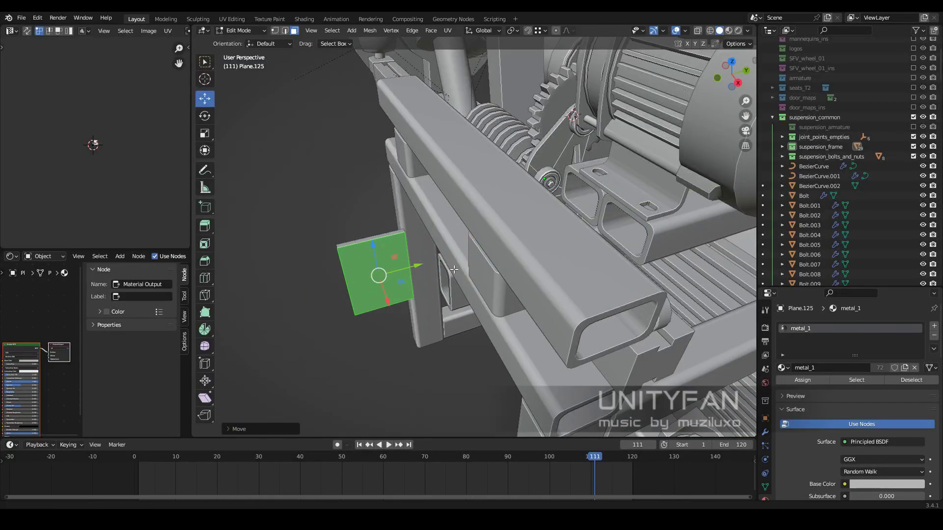
{"action": "key", "text": "KP_7"}
{"action": "middle_click_drag", "start_coordinate": [457, 226], "coordinate": [512, 278]}
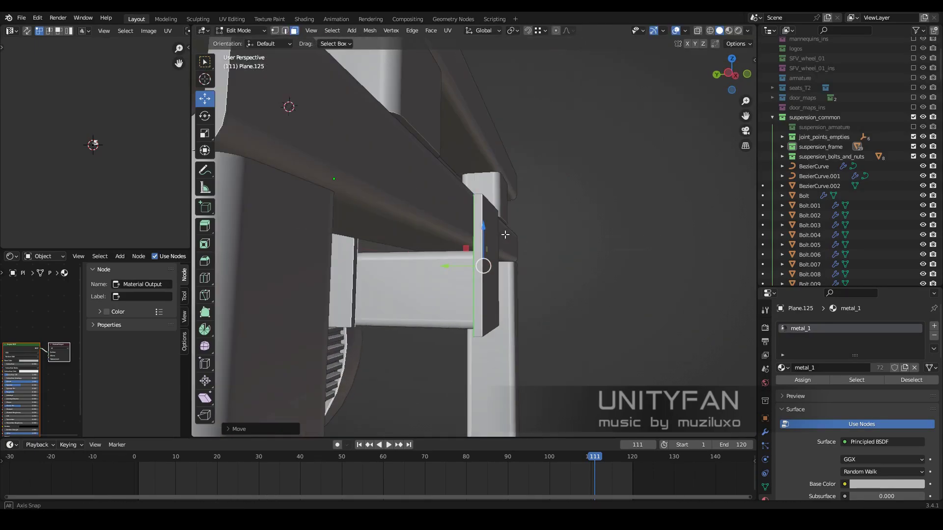
{"action": "left_click_drag", "start_coordinate": [503, 275], "coordinate": [512, 278]}
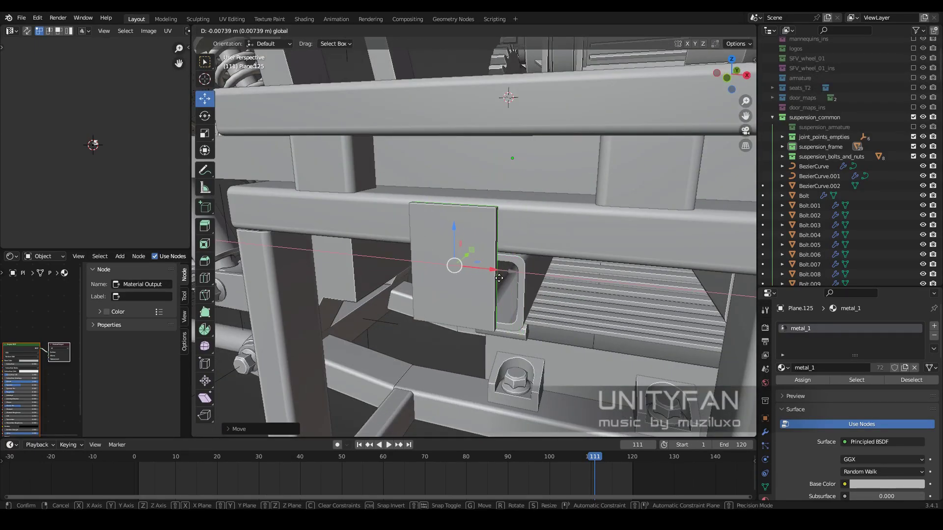
{"action": "left_click", "coordinate": [499, 278]}
{"action": "mouse_move", "coordinate": [499, 278]}
{"action": "middle_mouse_down"}
{"action": "mouse_move", "coordinate": [506, 273]}
{"action": "mouse_move", "coordinate": [439, 296]}
{"action": "mouse_move", "coordinate": [475, 297]}
{"action": "middle_mouse_up"}
Separate the duplicated face into its own thickened plate object
{"action": "key", "text": "p"}
{"action": "left_click", "coordinate": [506, 273]}
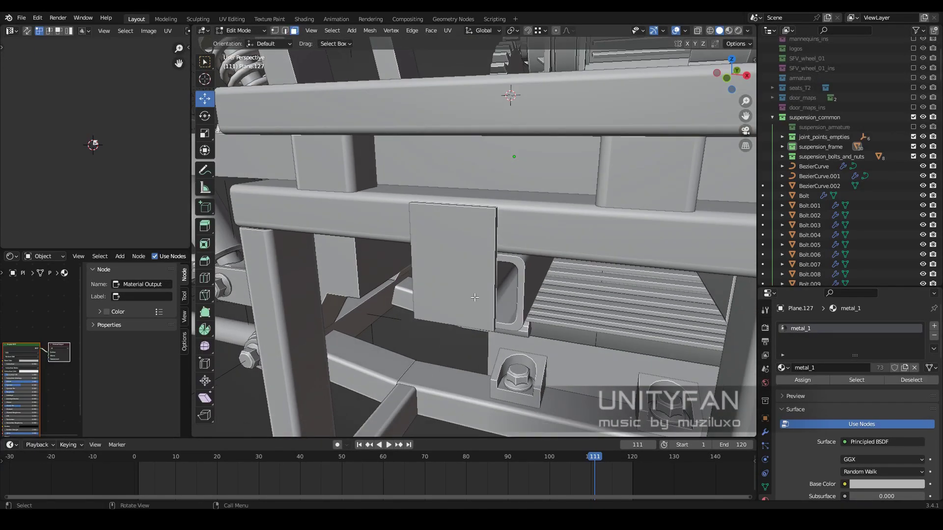
{"action": "middle_click_drag", "start_coordinate": [507, 333], "coordinate": [539, 393]}
{"action": "left_click", "coordinate": [764, 433]}
{"action": "mouse_move", "coordinate": [501, 295]}
{"action": "middle_mouse_down"}
{"action": "mouse_move", "coordinate": [470, 275]}
{"action": "mouse_move", "coordinate": [509, 202]}
{"action": "middle_mouse_up"}
Set the new plate's origin to the 3D cursor at the bracket centre
{"action": "left_click", "coordinate": [479, 267]}
{"action": "mouse_move", "coordinate": [479, 268]}
{"action": "middle_mouse_down"}
{"action": "mouse_move", "coordinate": [661, 323]}
{"action": "mouse_move", "coordinate": [529, 357]}
{"action": "middle_mouse_up"}
{"action": "left_click", "coordinate": [467, 393]}
{"action": "left_click", "coordinate": [332, 31]}
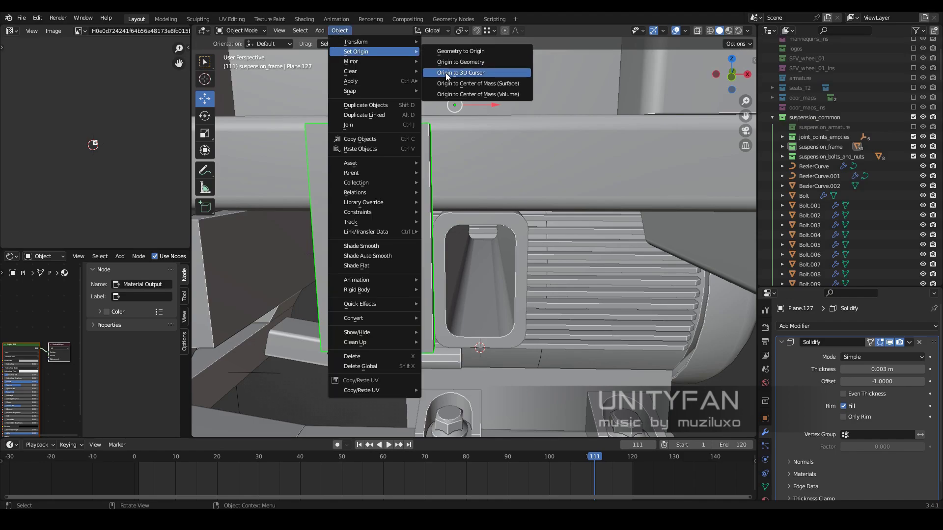
{"action": "mouse_move", "coordinate": [442, 246]}
{"action": "middle_mouse_down"}
{"action": "mouse_move", "coordinate": [498, 231]}
{"action": "mouse_move", "coordinate": [398, 314]}
{"action": "middle_mouse_up"}
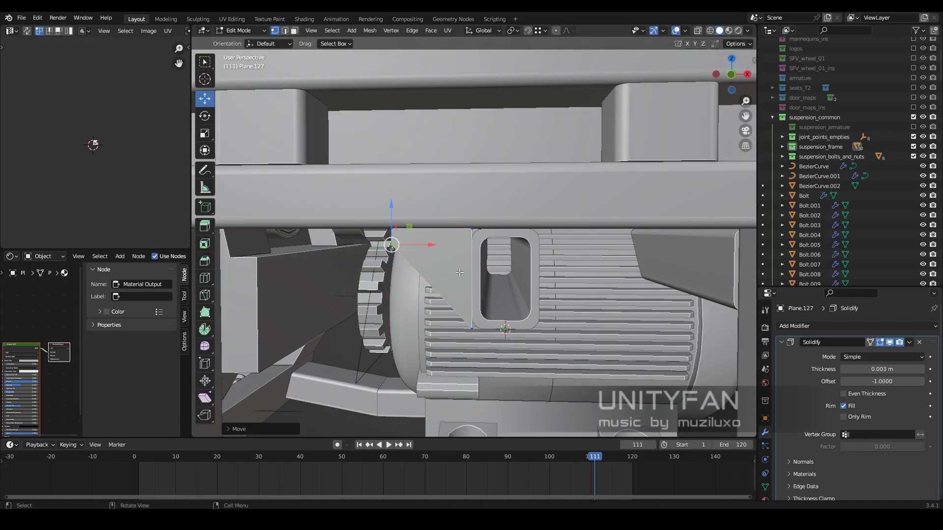
Add a Mirror modifier to the plate and move it above Solidify
{"action": "key", "text": "Tab"}
{"action": "middle_click_drag", "start_coordinate": [459, 272], "coordinate": [456, 278]}
{"action": "left_click", "coordinate": [794, 326]}
{"action": "left_click", "coordinate": [756, 210]}
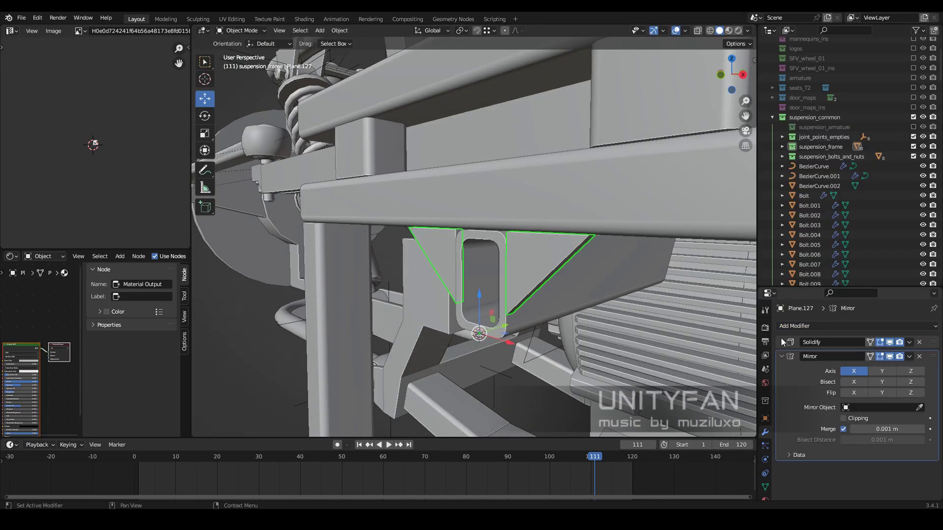
{"action": "left_click_drag", "start_coordinate": [781, 338], "coordinate": [781, 361]}
{"action": "mouse_move", "coordinate": [593, 314]}
{"action": "middle_mouse_down"}
{"action": "mouse_move", "coordinate": [569, 290]}
{"action": "mouse_move", "coordinate": [553, 337]}
{"action": "mouse_move", "coordinate": [576, 359]}
{"action": "middle_mouse_up"}
Widen the 3D viewport and view the rig in Material Preview from the motor's front
{"action": "left_click_drag", "start_coordinate": [197, 224], "coordinate": [78, 224]}
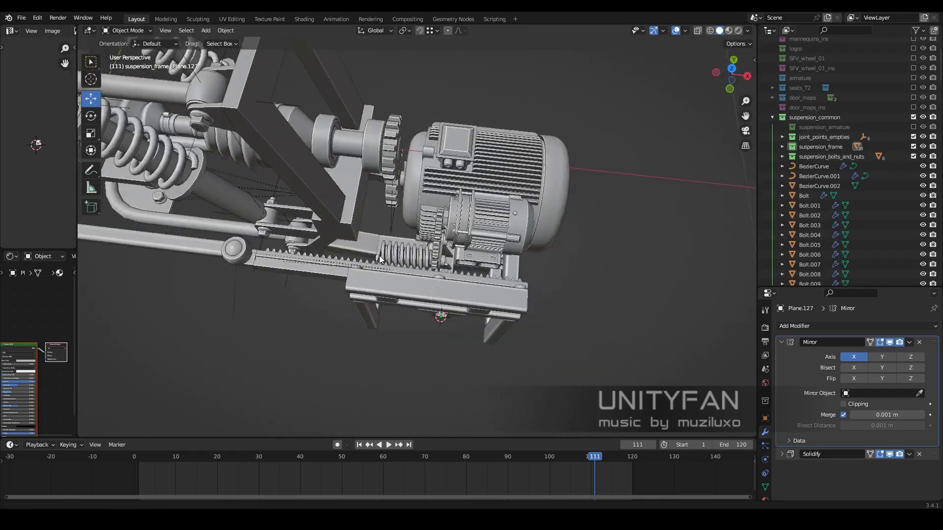
{"action": "mouse_move", "coordinate": [689, 55]}
{"action": "middle_mouse_down"}
{"action": "mouse_move", "coordinate": [566, 243]}
{"action": "mouse_move", "coordinate": [537, 194]}
{"action": "mouse_move", "coordinate": [530, 90]}
{"action": "mouse_move", "coordinate": [541, 87]}
{"action": "mouse_move", "coordinate": [684, 225]}
{"action": "mouse_move", "coordinate": [544, 355]}
{"action": "mouse_move", "coordinate": [701, 352]}
{"action": "middle_mouse_up"}
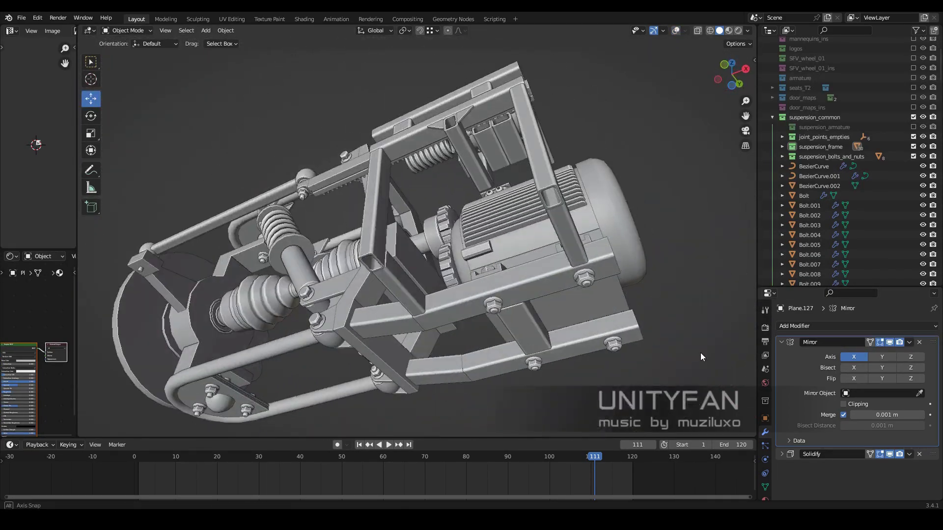
{"action": "left_click", "coordinate": [518, 344]}
{"action": "mouse_move", "coordinate": [517, 344]}
{"action": "middle_mouse_down"}
{"action": "mouse_move", "coordinate": [511, 314]}
{"action": "mouse_move", "coordinate": [388, 319]}
{"action": "mouse_move", "coordinate": [487, 361]}
{"action": "mouse_move", "coordinate": [582, 307]}
{"action": "mouse_move", "coordinate": [546, 246]}
{"action": "mouse_move", "coordinate": [541, 286]}
{"action": "mouse_move", "coordinate": [505, 295]}
{"action": "mouse_move", "coordinate": [440, 242]}
{"action": "mouse_move", "coordinate": [500, 254]}
{"action": "mouse_move", "coordinate": [459, 236]}
{"action": "mouse_move", "coordinate": [475, 261]}
{"action": "mouse_move", "coordinate": [584, 265]}
{"action": "mouse_move", "coordinate": [643, 226]}
{"action": "mouse_move", "coordinate": [473, 255]}
{"action": "mouse_move", "coordinate": [476, 193]}
{"action": "mouse_move", "coordinate": [530, 189]}
{"action": "mouse_move", "coordinate": [545, 222]}
{"action": "middle_mouse_up"}
Switch to Solid shading and try out different rotated Studio lights
{"action": "left_click", "coordinate": [719, 31]}
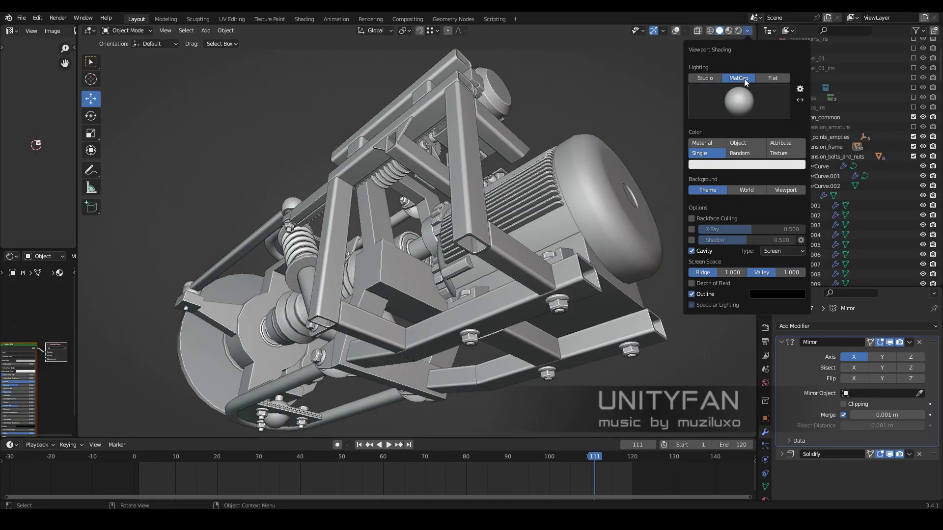
{"action": "left_click", "coordinate": [740, 132]}
{"action": "left_click_drag", "start_coordinate": [756, 126], "coordinate": [774, 129]}
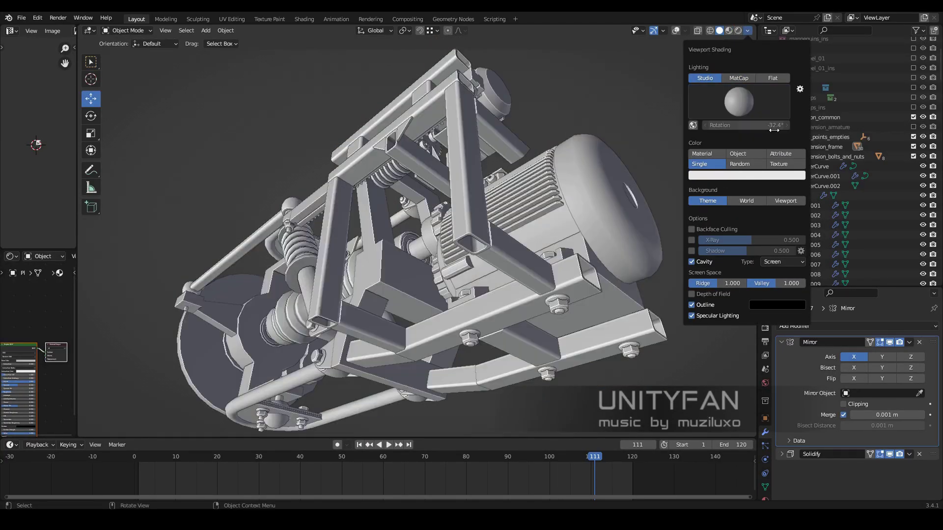
{"action": "left_click", "coordinate": [709, 135]}
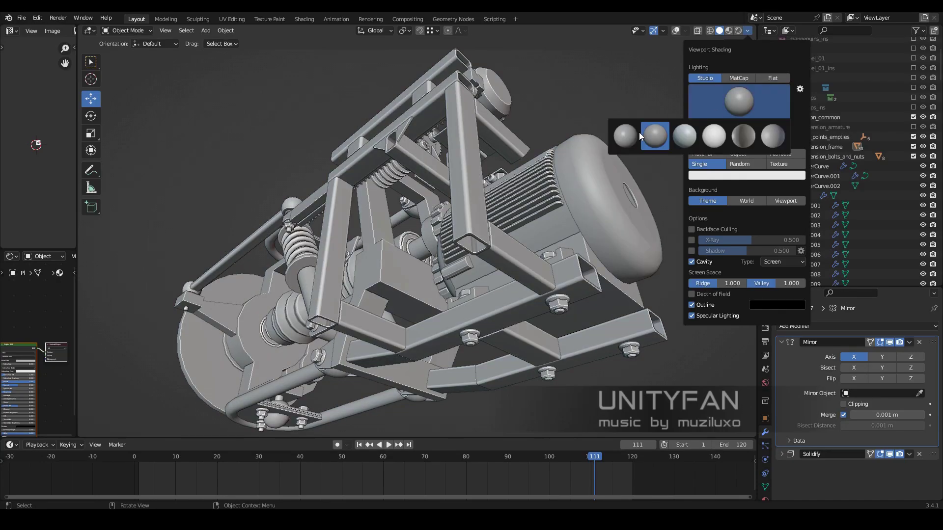
Try several MatCaps: shiny, dark, pink, ring-highlight and two red ones
{"action": "left_click", "coordinate": [739, 78]}
{"action": "left_click", "coordinate": [739, 102]}
{"action": "left_click", "coordinate": [719, 135]}
{"action": "left_click", "coordinate": [739, 102]}
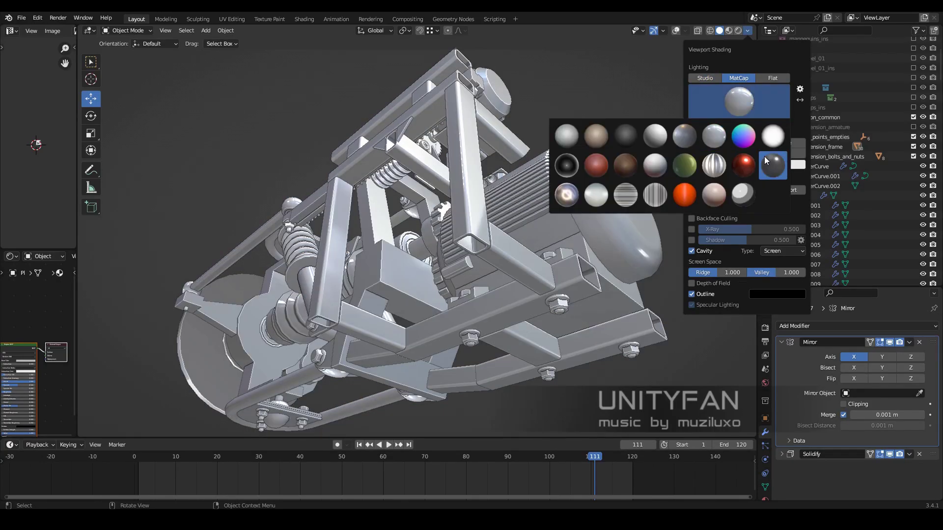
{"action": "left_click", "coordinate": [773, 165]}
{"action": "left_click", "coordinate": [739, 101]}
{"action": "left_click", "coordinate": [713, 195]}
{"action": "left_click", "coordinate": [739, 101]}
{"action": "left_click", "coordinate": [565, 198]}
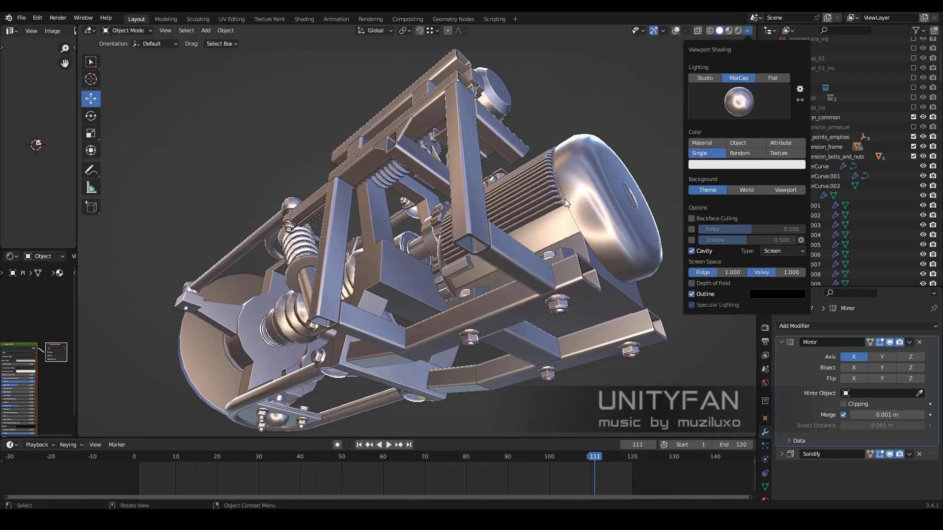
{"action": "left_click", "coordinate": [739, 102]}
{"action": "left_click", "coordinate": [713, 192]}
{"action": "left_click", "coordinate": [739, 102]}
{"action": "left_click", "coordinate": [607, 188]}
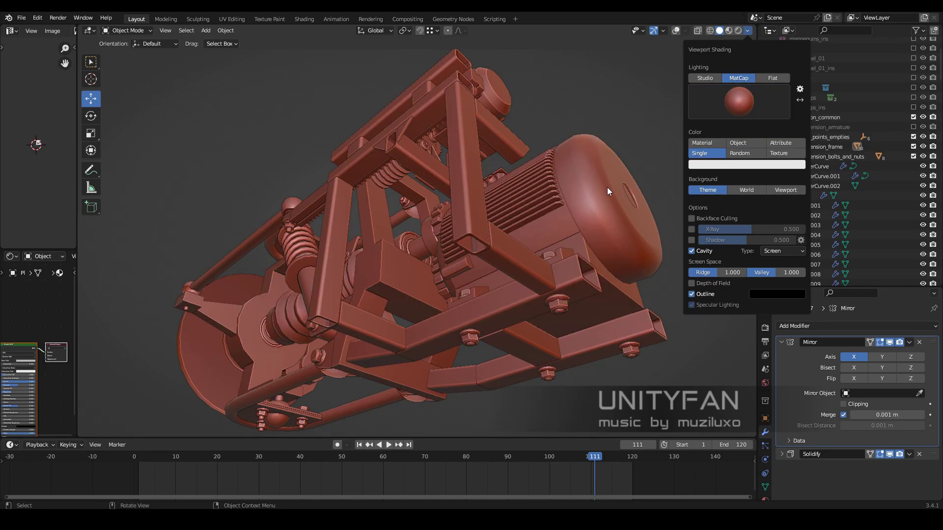
Return the rig to neutral grey Studio lighting
{"action": "mouse_move", "coordinate": [607, 187]}
{"action": "middle_mouse_down"}
{"action": "mouse_move", "coordinate": [646, 313]}
{"action": "mouse_move", "coordinate": [626, 255]}
{"action": "mouse_move", "coordinate": [708, 335]}
{"action": "middle_mouse_up"}
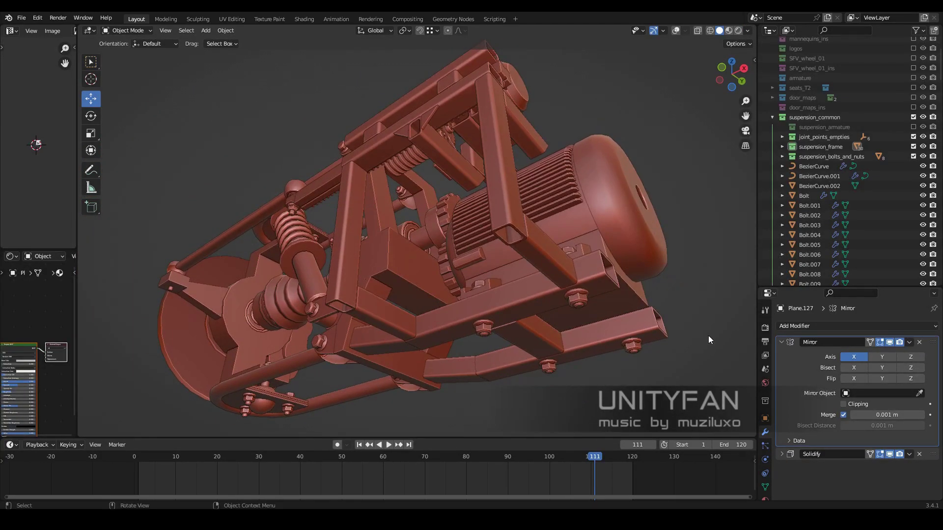
{"action": "left_click", "coordinate": [747, 30]}
{"action": "left_click", "coordinate": [704, 50]}
{"action": "middle_click_drag", "start_coordinate": [688, 295], "coordinate": [705, 393]}
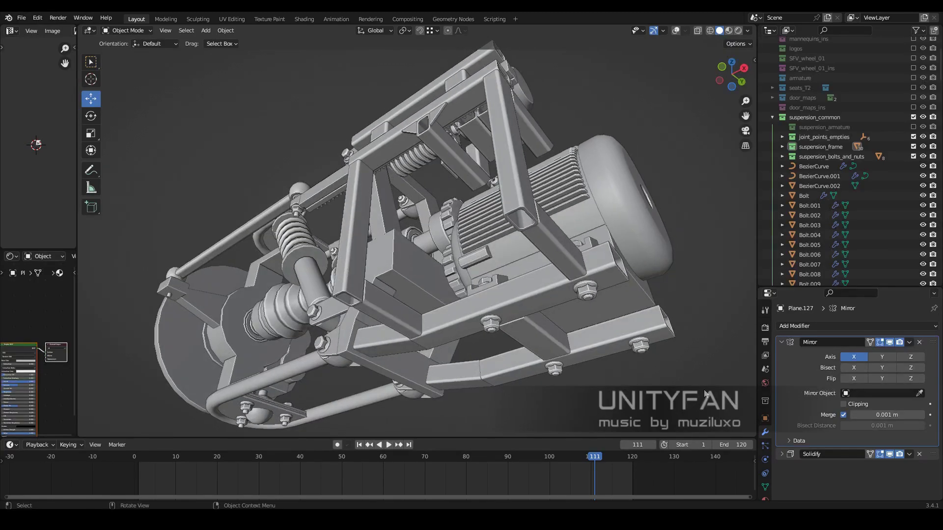